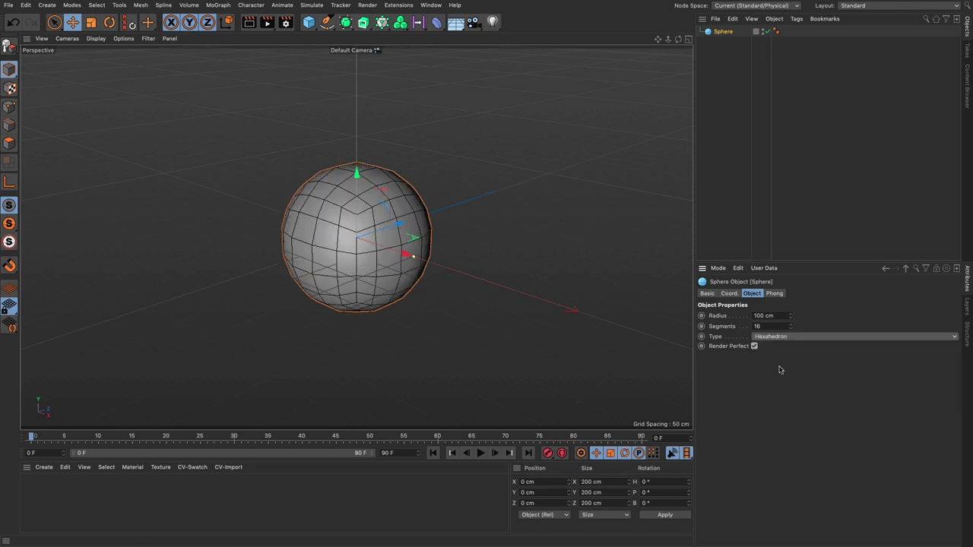
Set the sphere's segments to 32 and convert it into an editable polygon object.
{"action": "left_click", "coordinate": [772, 325]}
{"action": "type", "text": "32"}
{"action": "key", "text": "Return"}
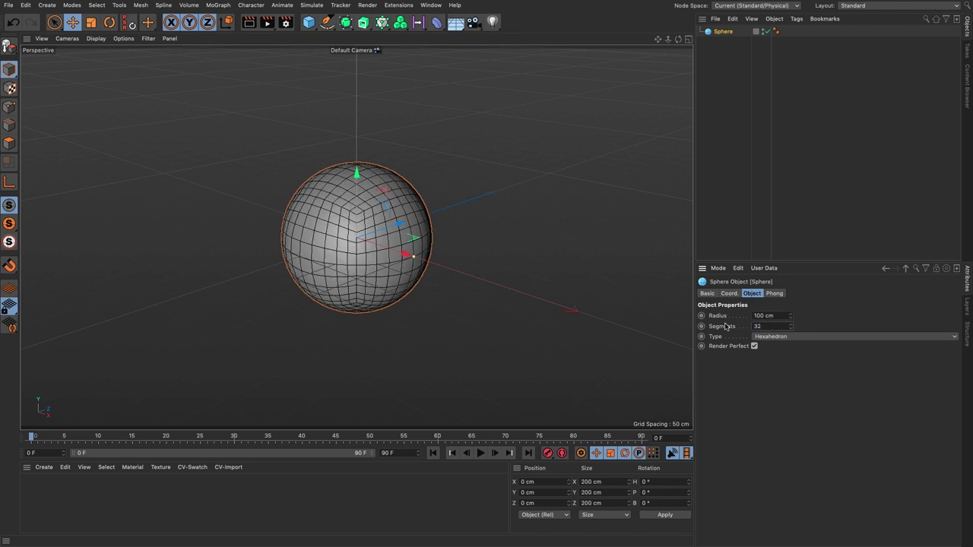
{"action": "left_click", "coordinate": [688, 39]}
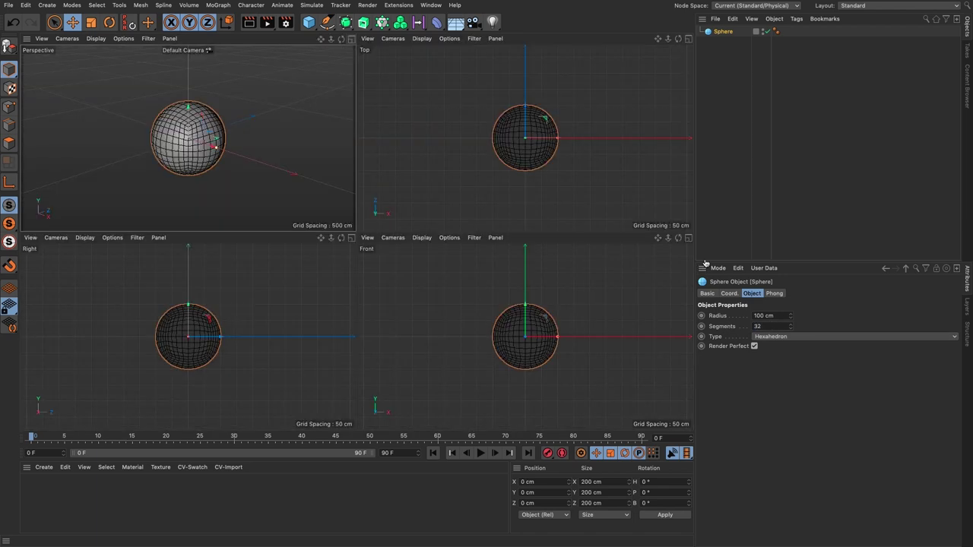
{"action": "left_click", "coordinate": [687, 237]}
{"action": "scroll", "coordinate": [379, 245], "scroll_direction": "up", "scroll_amount": 6}
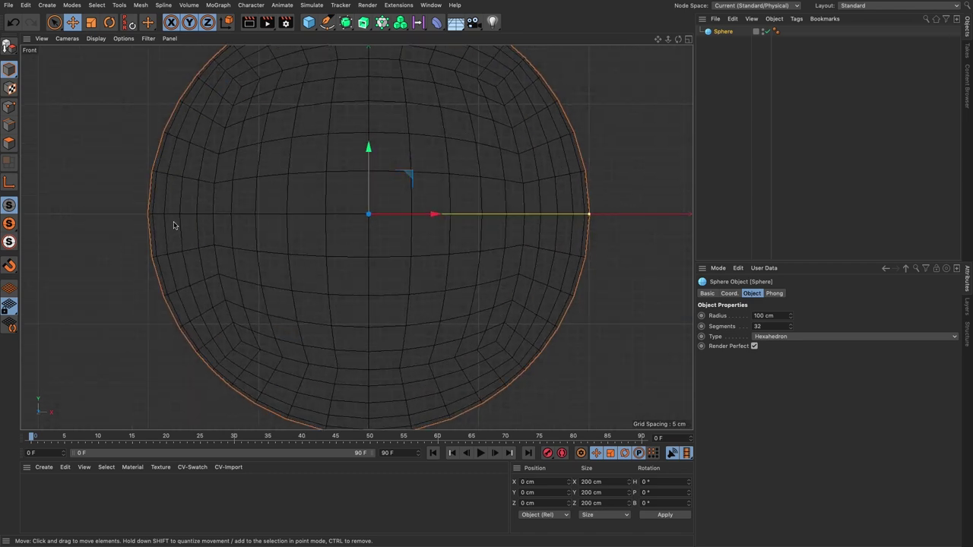
{"action": "key", "text": "c"}
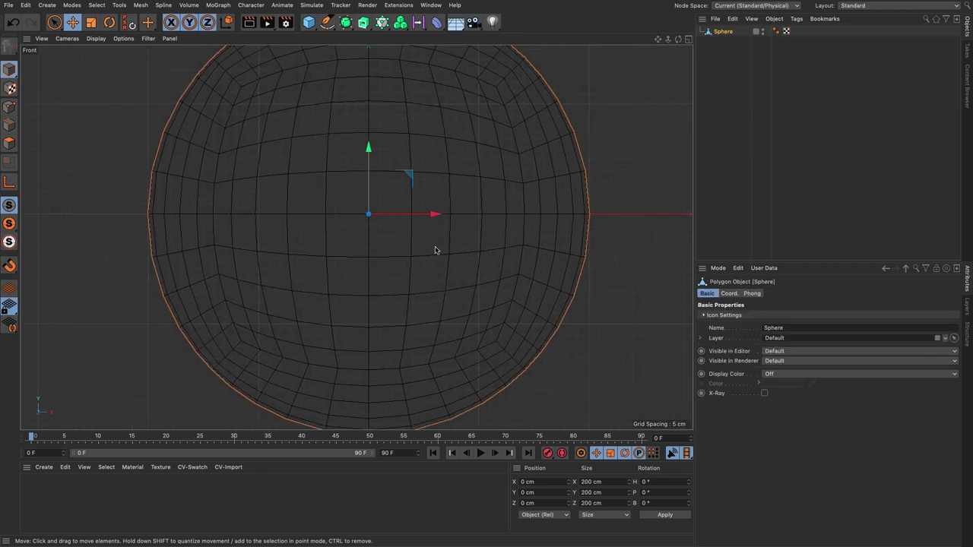
In the front view, rectangle-select the points of the sphere's lower half and delete them, keeping the upper hemisphere.
{"action": "left_click", "coordinate": [9, 107]}
{"action": "left_click", "coordinate": [53, 22]}
{"action": "left_click", "coordinate": [76, 51]}
{"action": "left_click_drag", "start_coordinate": [116, 231], "coordinate": [674, 446]}
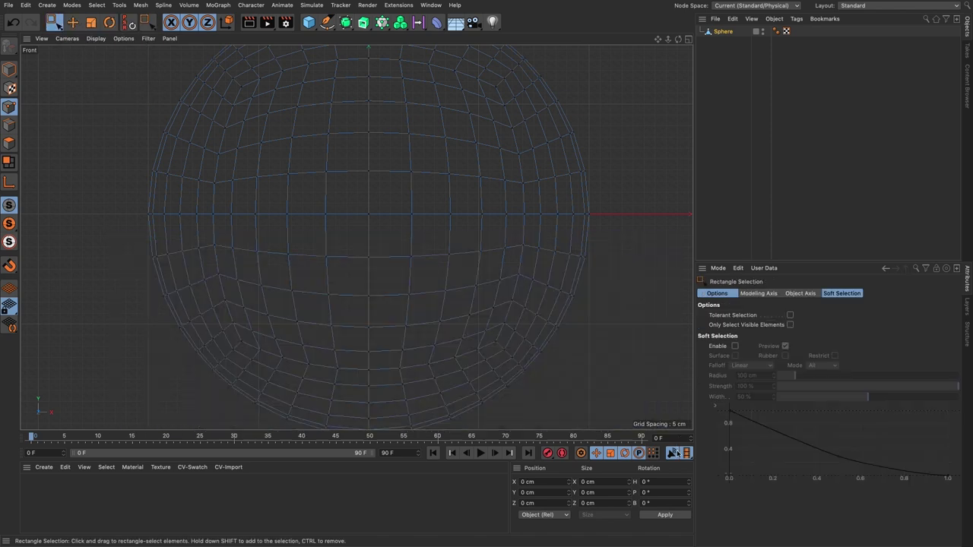
{"action": "key", "text": "Delete"}
{"action": "scroll", "coordinate": [451, 365], "scroll_direction": "down", "scroll_amount": 2}
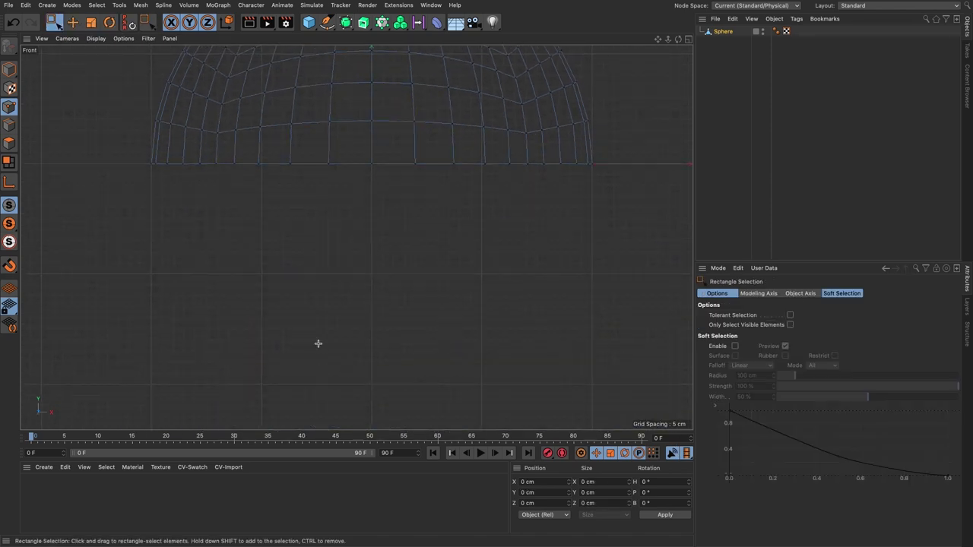
{"action": "scroll", "coordinate": [355, 236], "scroll_direction": "up", "scroll_amount": 2}
{"action": "middle_click_drag", "start_coordinate": [482, 368], "coordinate": [494, 419], "text": "alt"}
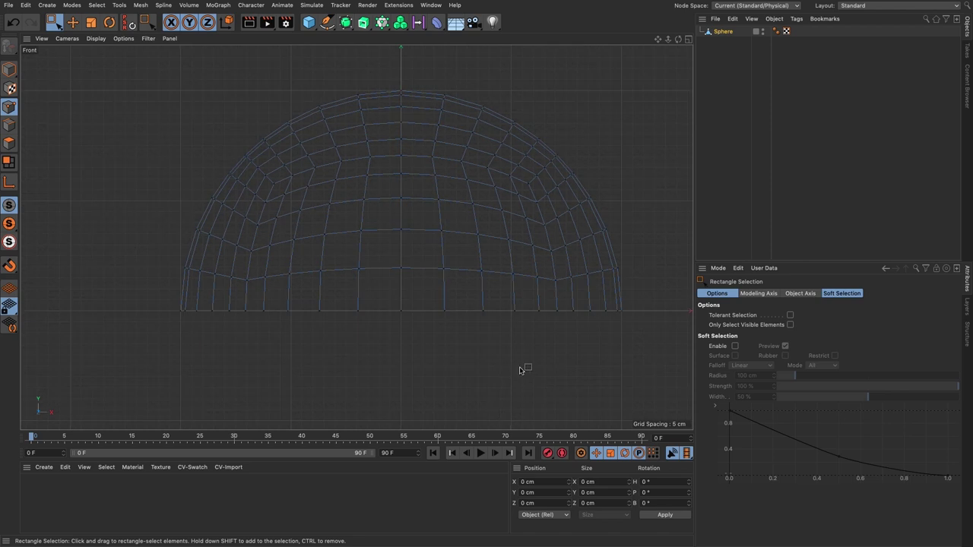
Return to model mode, add a Plain effector and make it a child of the half sphere.
{"action": "left_click", "coordinate": [690, 42]}
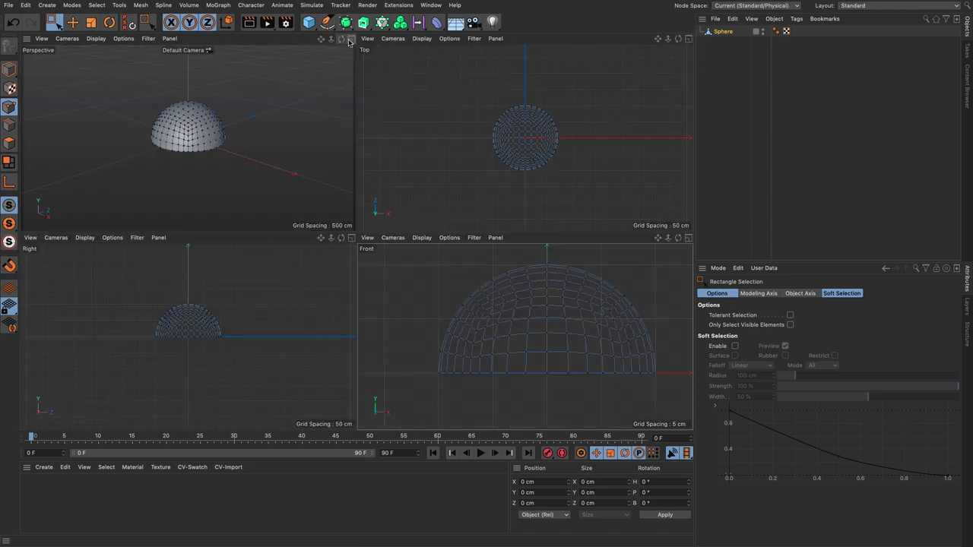
{"action": "left_click", "coordinate": [348, 41]}
{"action": "left_click_drag", "start_coordinate": [395, 220], "coordinate": [413, 253], "text": "alt"}
{"action": "scroll", "coordinate": [413, 253], "scroll_direction": "up", "scroll_amount": 5}
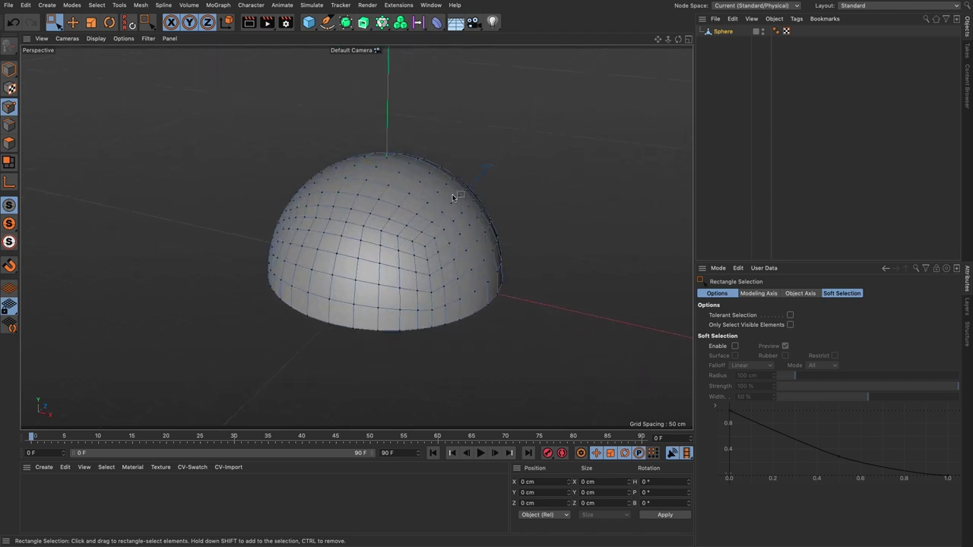
{"action": "left_click", "coordinate": [436, 22]}
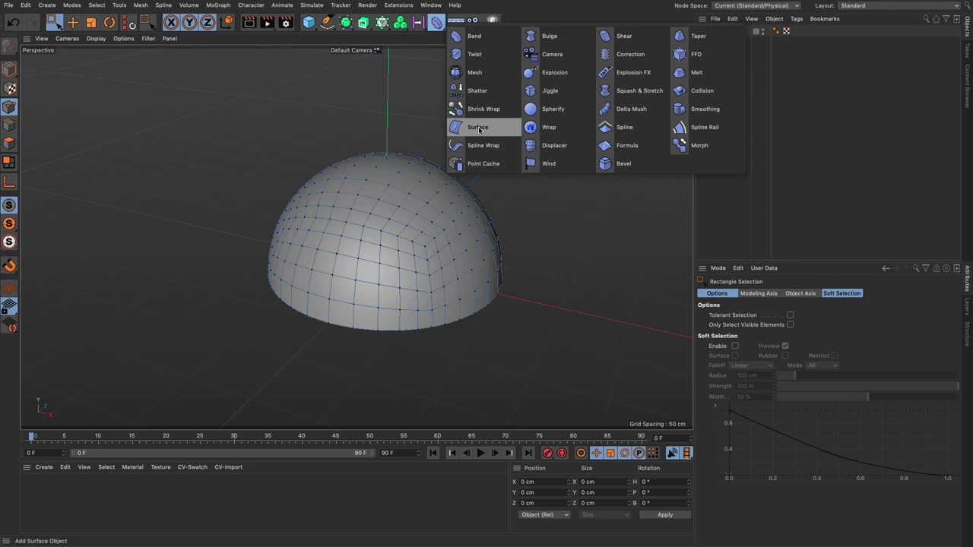
{"action": "left_click", "coordinate": [388, 127]}
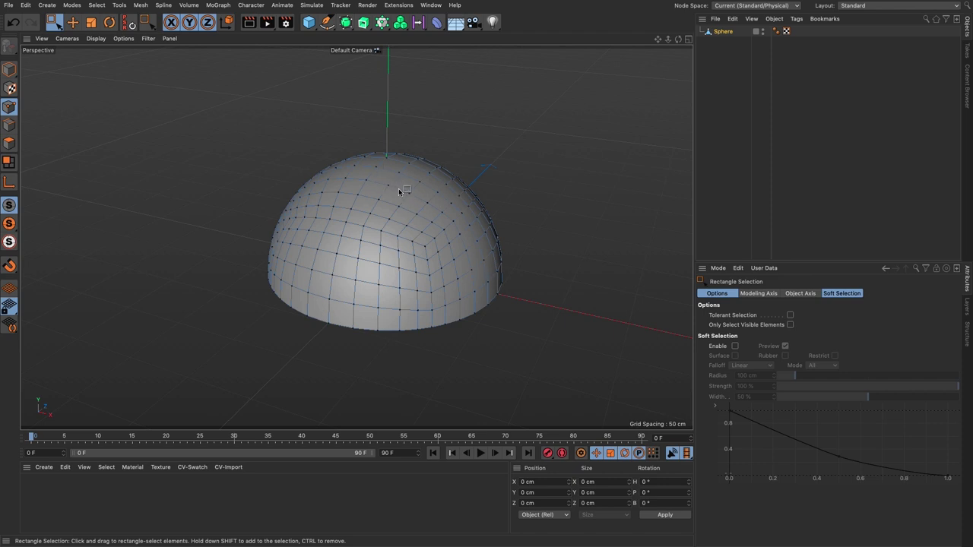
{"action": "left_click", "coordinate": [9, 69]}
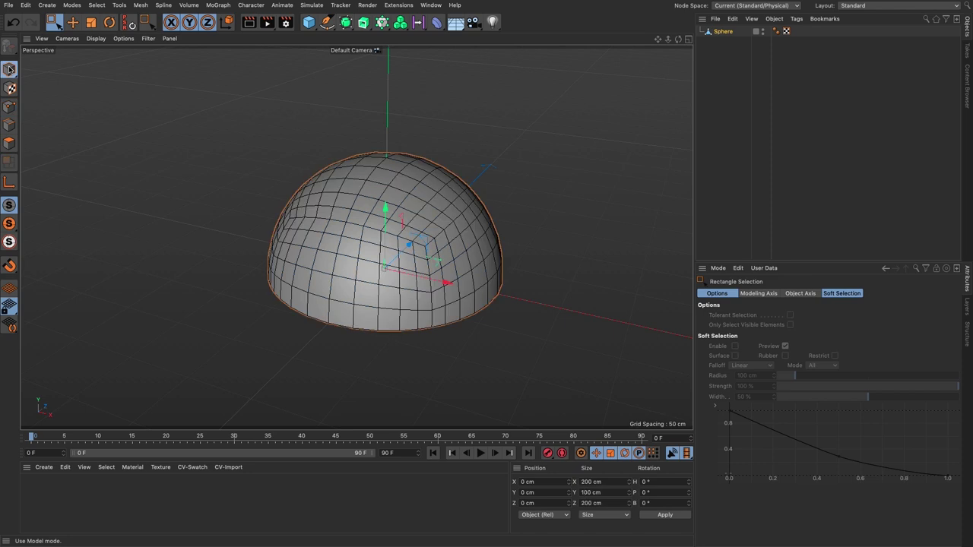
{"action": "left_click", "coordinate": [218, 5]}
{"action": "mouse_move", "coordinate": [243, 28]}
{"action": "left_click", "coordinate": [323, 36]}
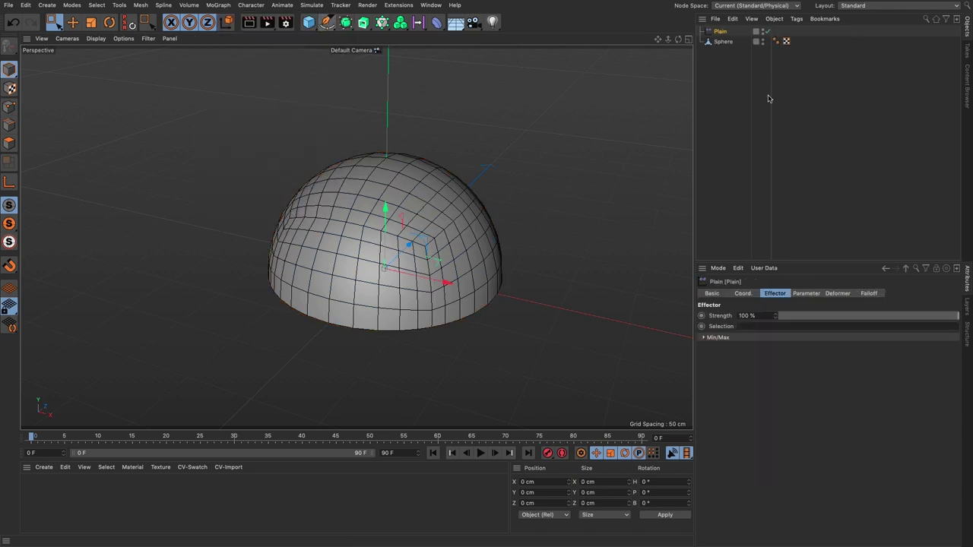
{"action": "left_click_drag", "start_coordinate": [730, 42], "coordinate": [724, 32]}
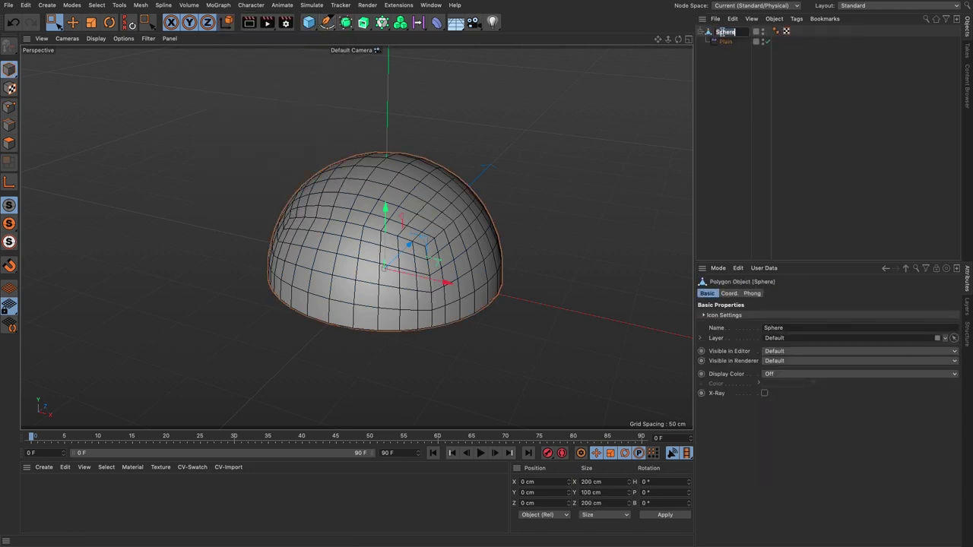
Rename the half sphere object as "cap deformer".
{"action": "type", "text": "Ef"}
{"action": "type", "text": "p deformer"}
{"action": "key", "text": "Return"}
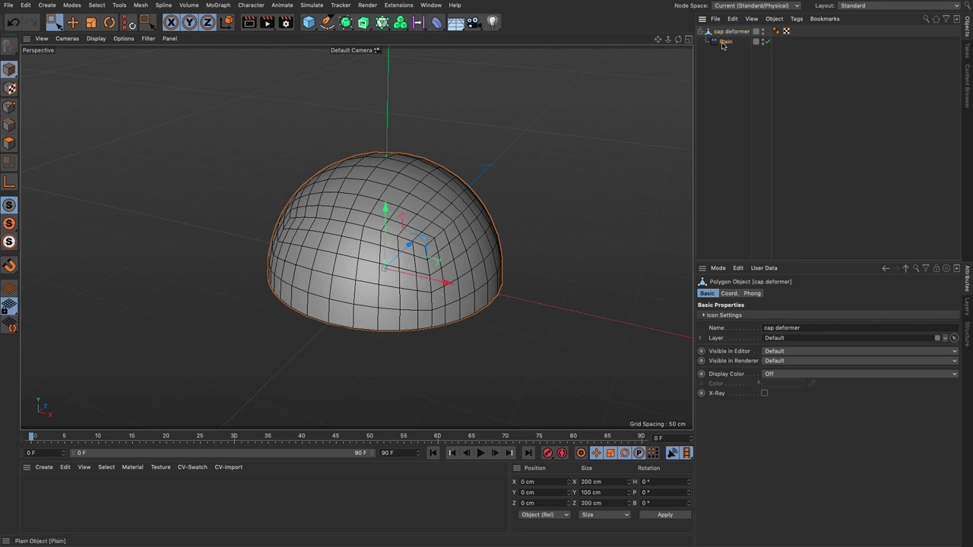
Set the Plain effector's deformation mode to Point.
{"action": "left_click", "coordinate": [724, 43]}
{"action": "left_click", "coordinate": [837, 294]}
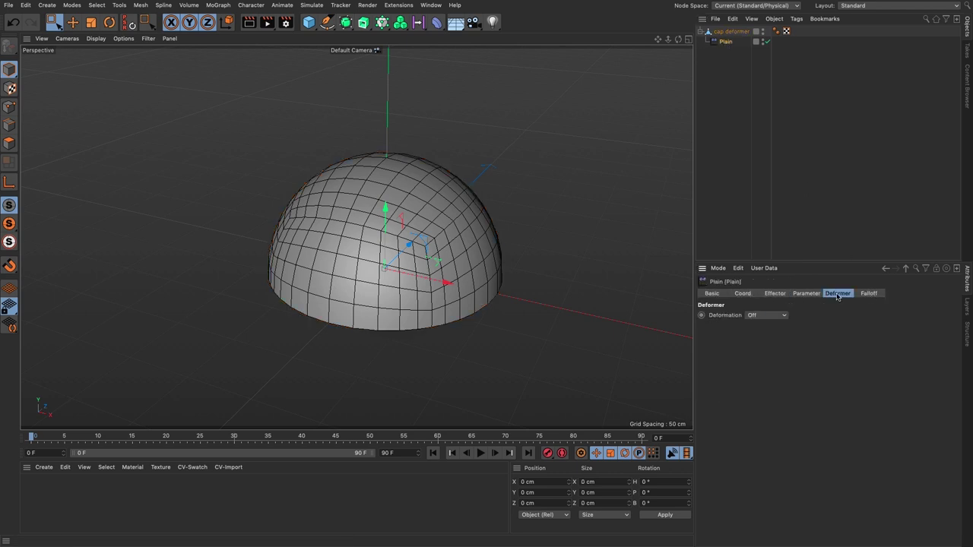
{"action": "left_click", "coordinate": [771, 316]}
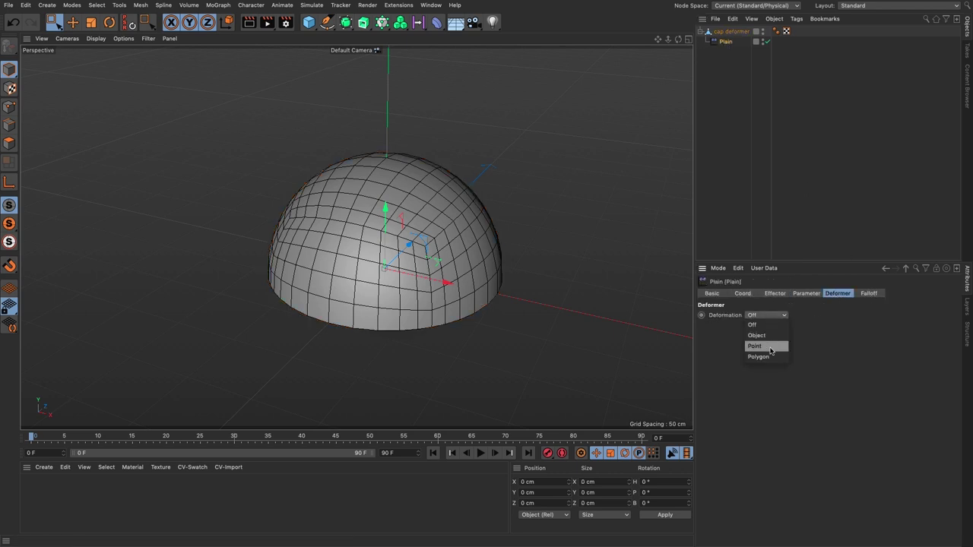
{"action": "left_click", "coordinate": [770, 347]}
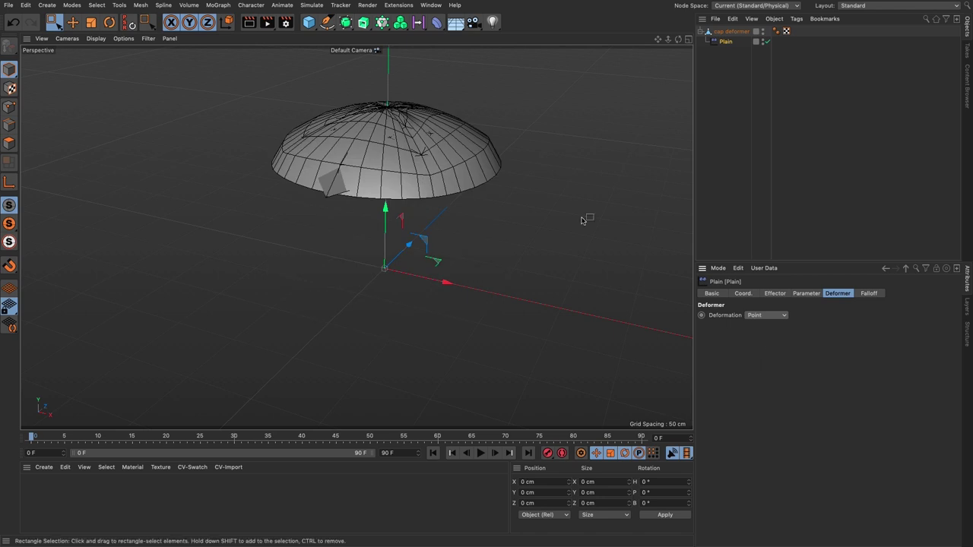
Set the Plain effector's position offset to 0 cm in Y and 20 cm in Z.
{"action": "left_click", "coordinate": [804, 293]}
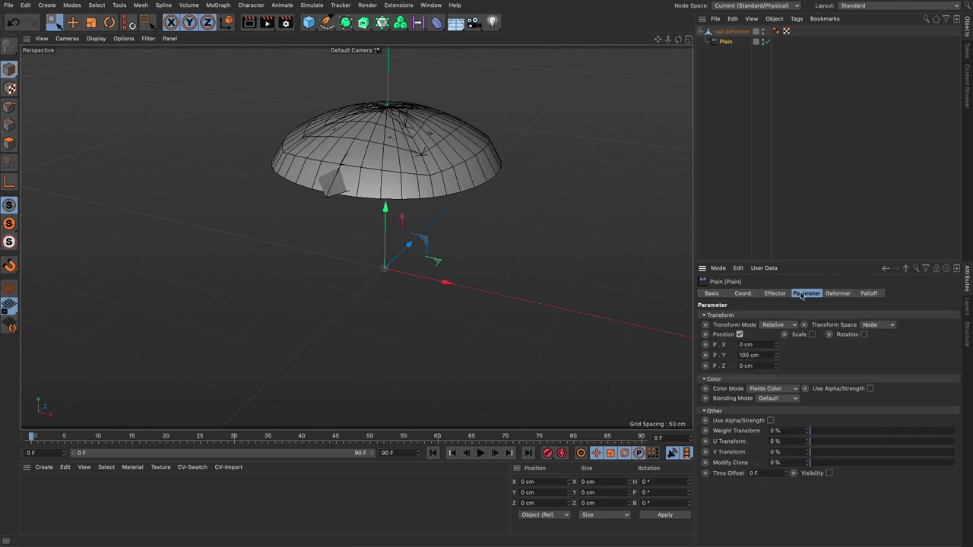
{"action": "left_click", "coordinate": [759, 353]}
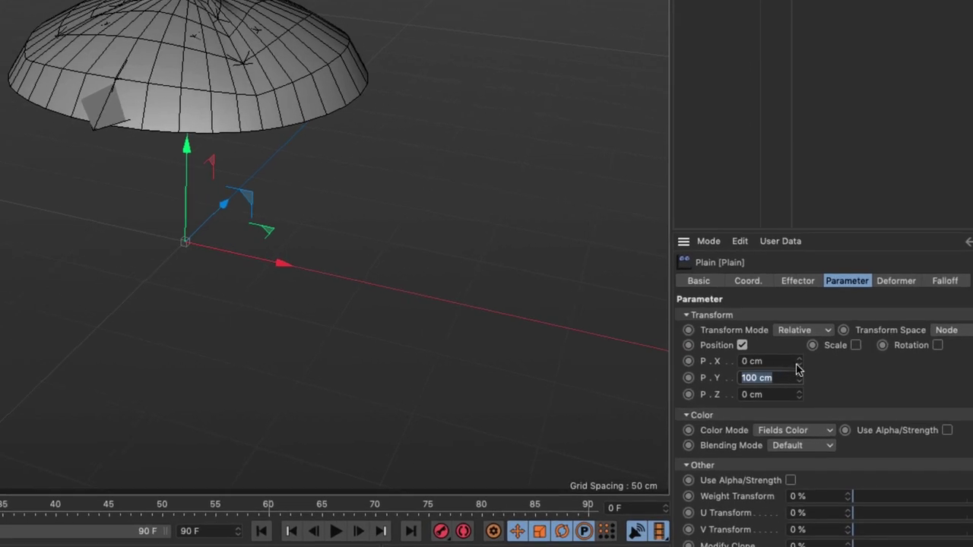
{"action": "type", "text": "0"}
{"action": "key", "text": "Tab"}
{"action": "type", "text": "20"}
{"action": "key", "text": "Return"}
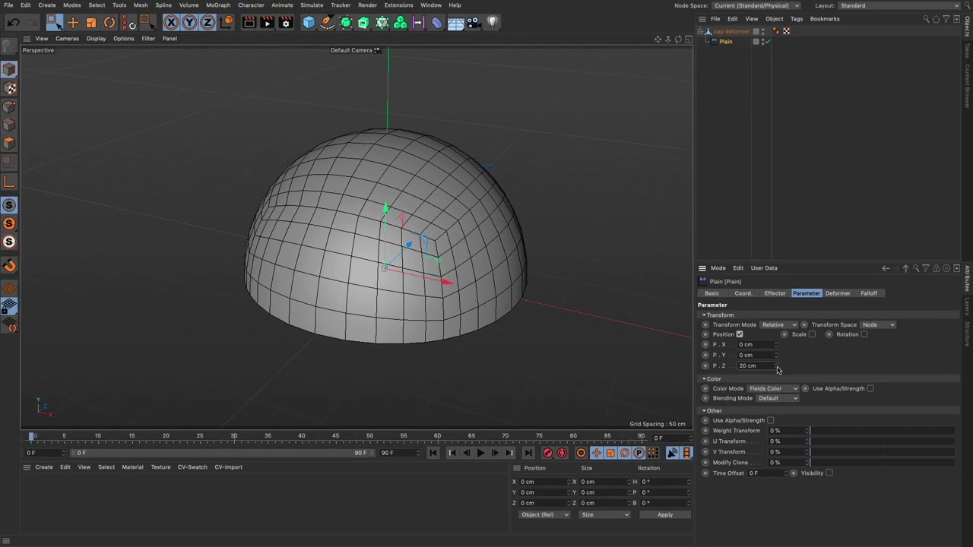
{"action": "left_click_drag", "start_coordinate": [777, 369], "coordinate": [714, 366]}
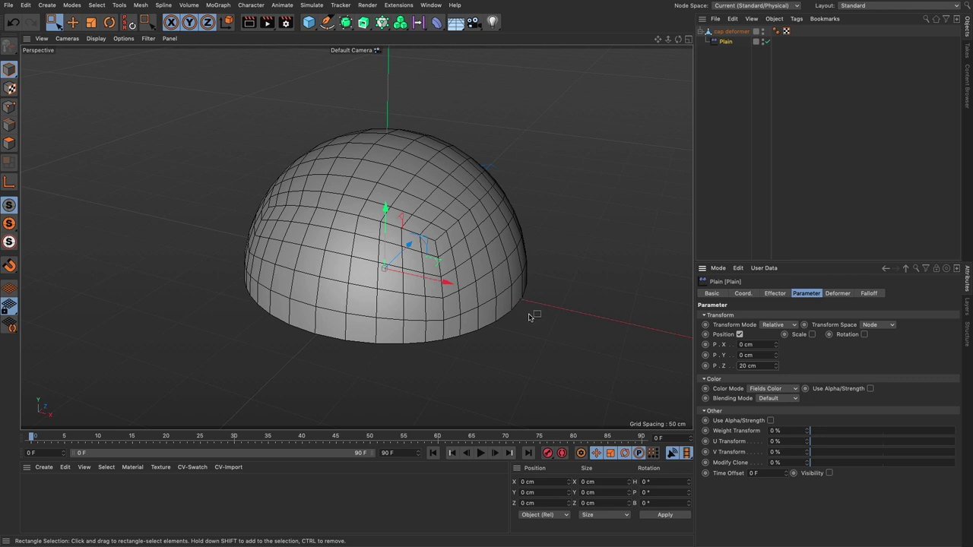
Add a Linear Field to the Plain effector's falloff and set its direction to Y+.
{"action": "left_click", "coordinate": [870, 295]}
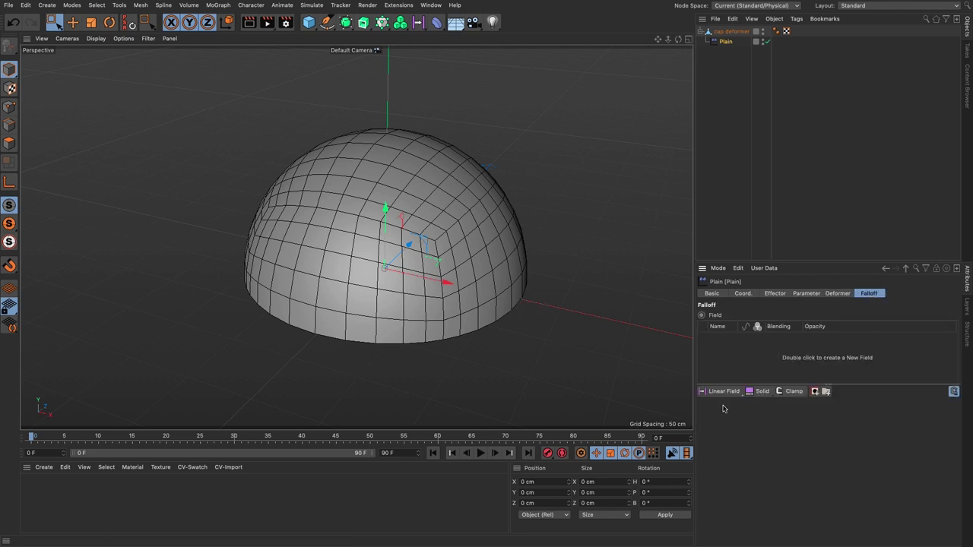
{"action": "left_click", "coordinate": [719, 391]}
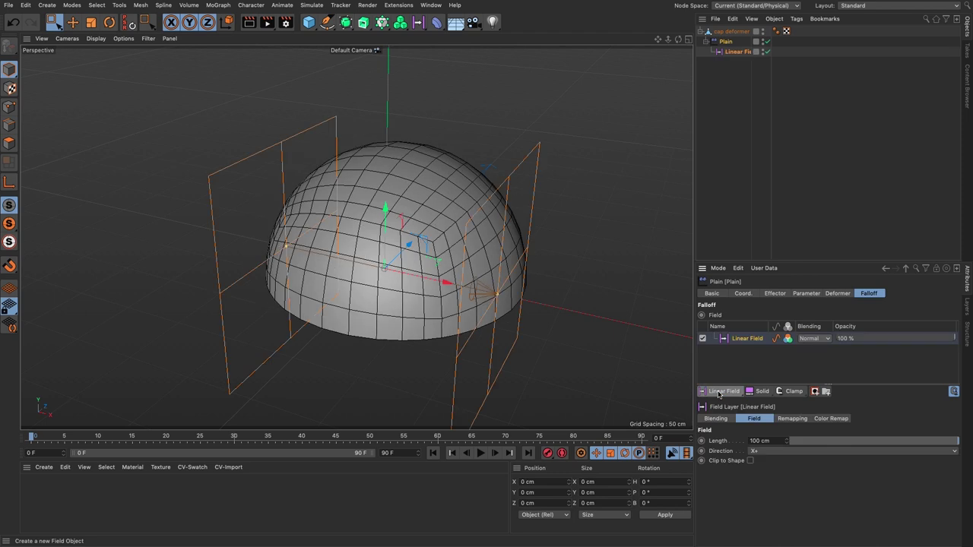
{"action": "left_click", "coordinate": [761, 451]}
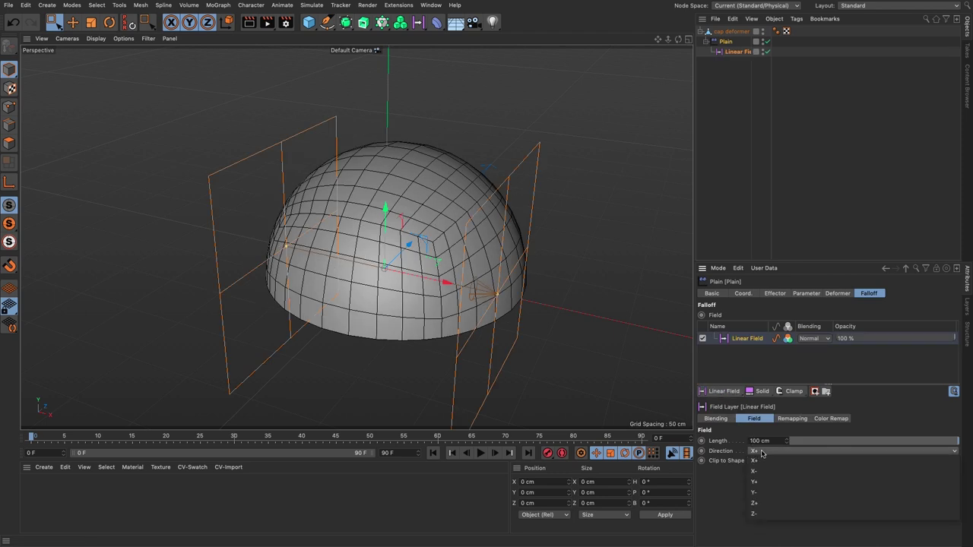
{"action": "left_click", "coordinate": [763, 483]}
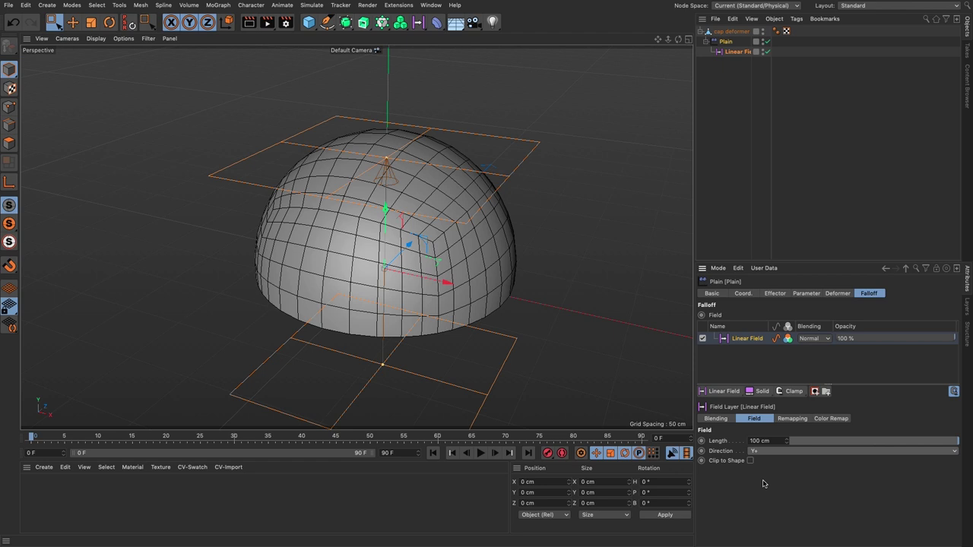
In the front view, move the Plain effector with its field up to about 50 cm in Y.
{"action": "left_click", "coordinate": [688, 38]}
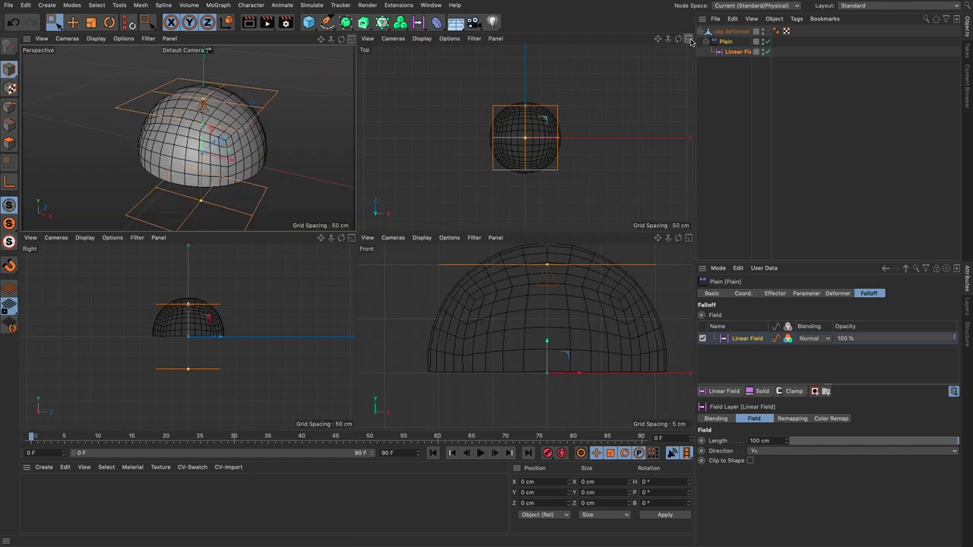
{"action": "left_click", "coordinate": [688, 238]}
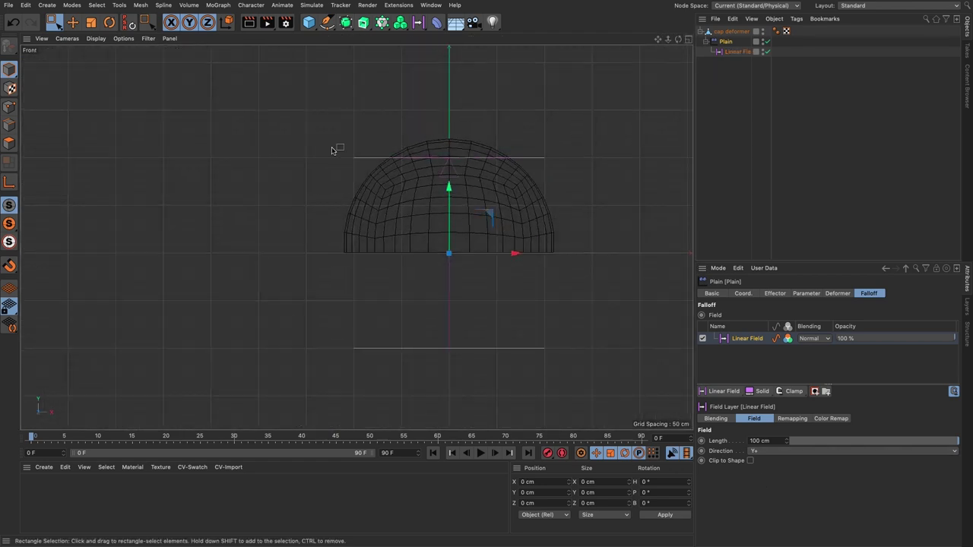
{"action": "key", "text": "e"}
{"action": "left_click_drag", "start_coordinate": [448, 202], "coordinate": [445, 155]}
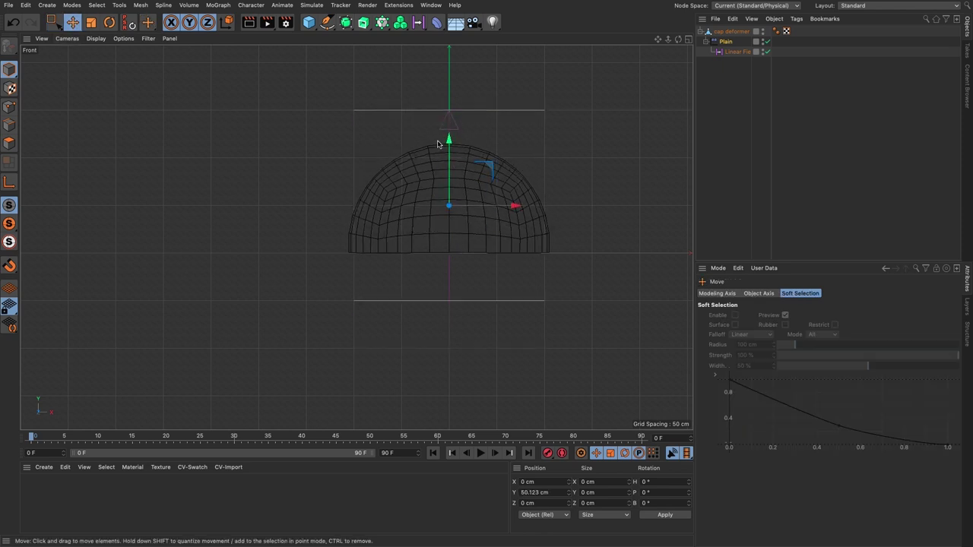
{"action": "scroll", "coordinate": [516, 201], "scroll_direction": "up", "scroll_amount": 6}
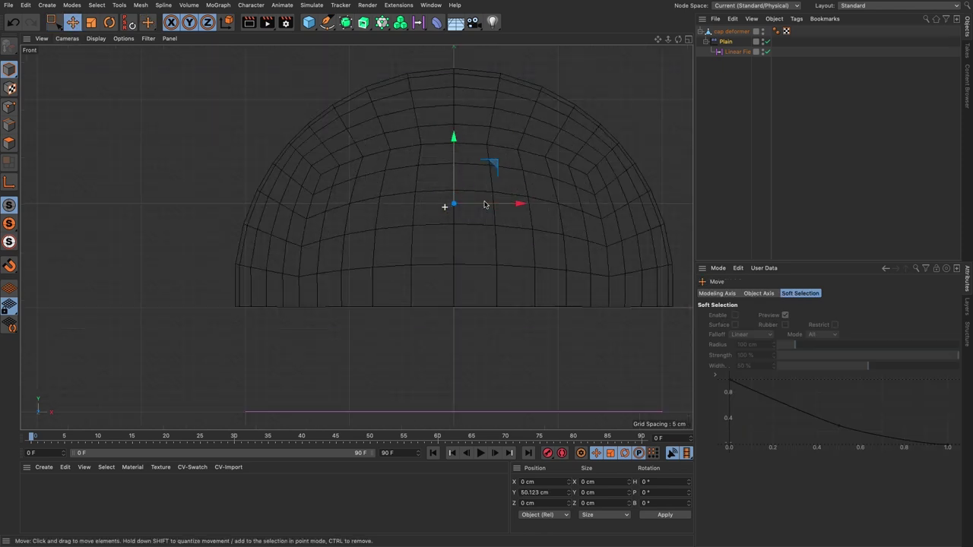
Set the Linear Field's length to 50 cm.
{"action": "left_click", "coordinate": [729, 52]}
{"action": "left_click", "coordinate": [790, 293]}
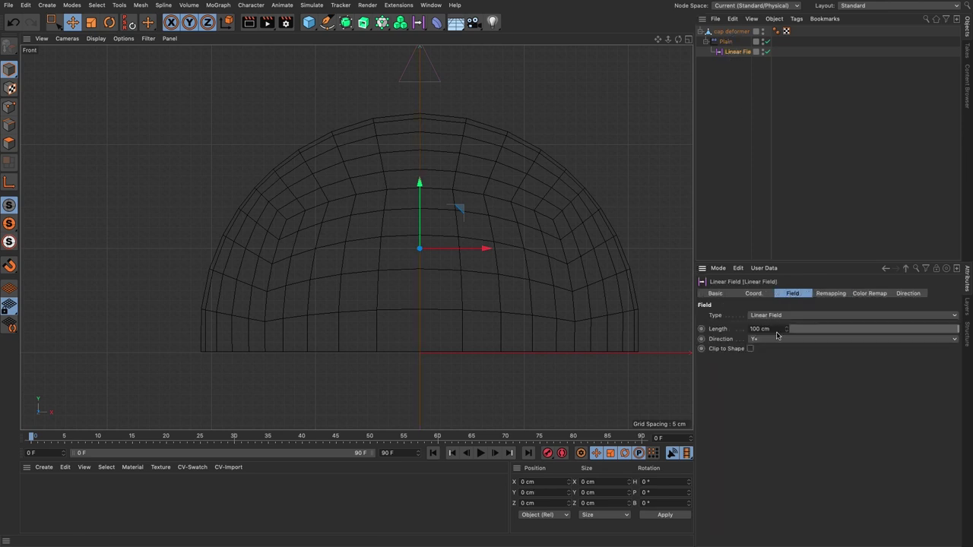
{"action": "double_click", "coordinate": [776, 329]}
{"action": "type", "text": "50"}
{"action": "key", "text": "Return"}
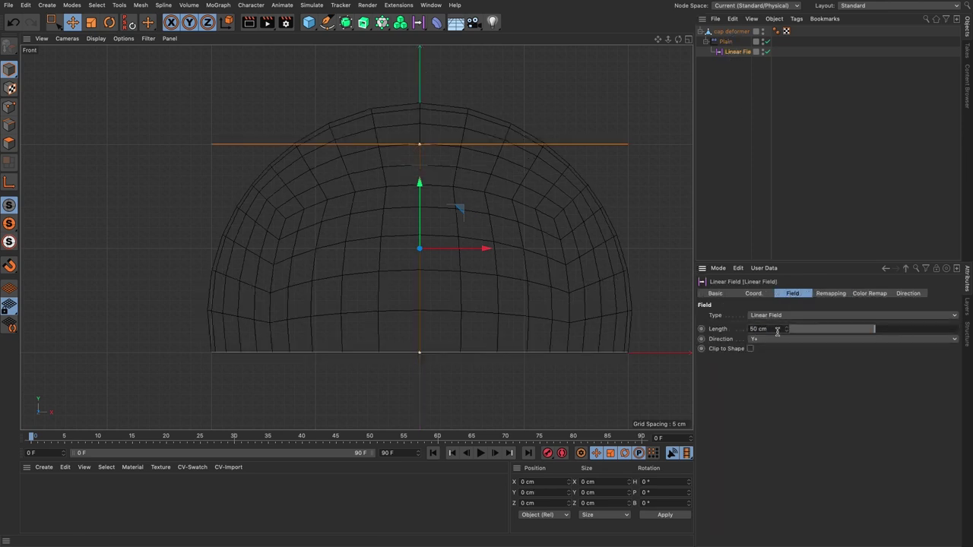
Compare the dome with the Plain effector disabled and enabled, and set the Linear Field's Y position to 0 cm.
{"action": "left_click_drag", "start_coordinate": [419, 212], "coordinate": [415, 223]}
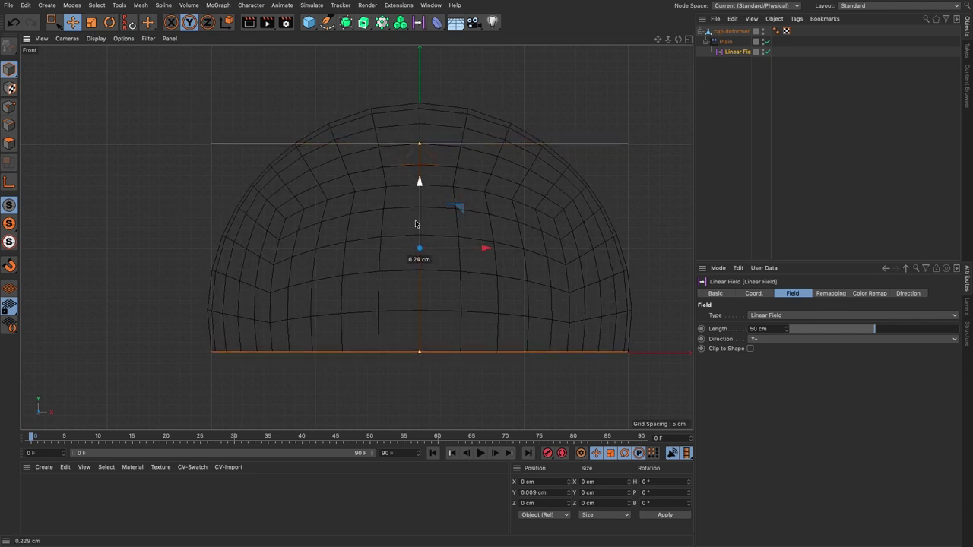
{"action": "left_click", "coordinate": [767, 42]}
{"action": "left_click", "coordinate": [767, 43]}
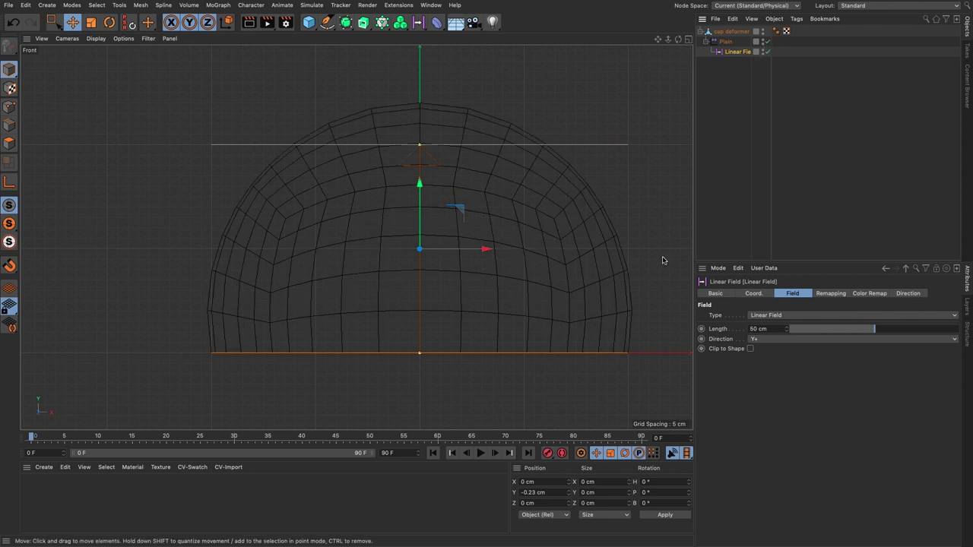
{"action": "double_click", "coordinate": [552, 493]}
{"action": "type", "text": "0"}
{"action": "key", "text": "Return"}
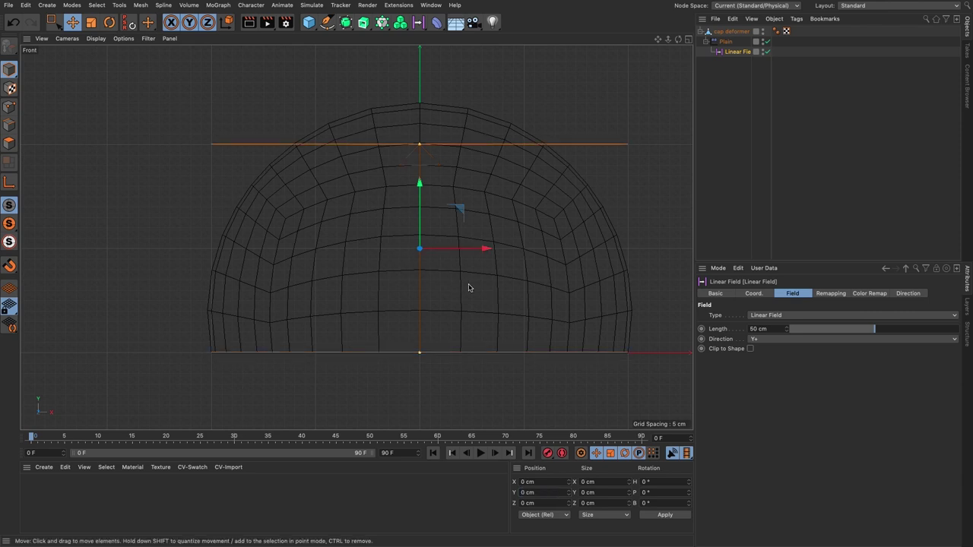
Set the Linear Field's remapping contour mode to Curve and apply the Sin spline preset.
{"action": "left_click", "coordinate": [826, 296]}
{"action": "left_click_drag", "start_coordinate": [813, 261], "coordinate": [806, 172]}
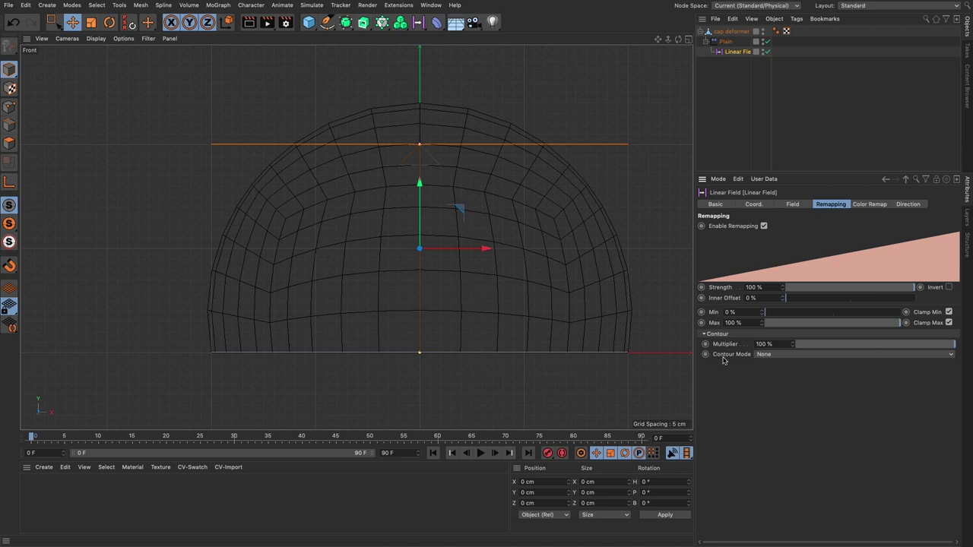
{"action": "left_click", "coordinate": [761, 355]}
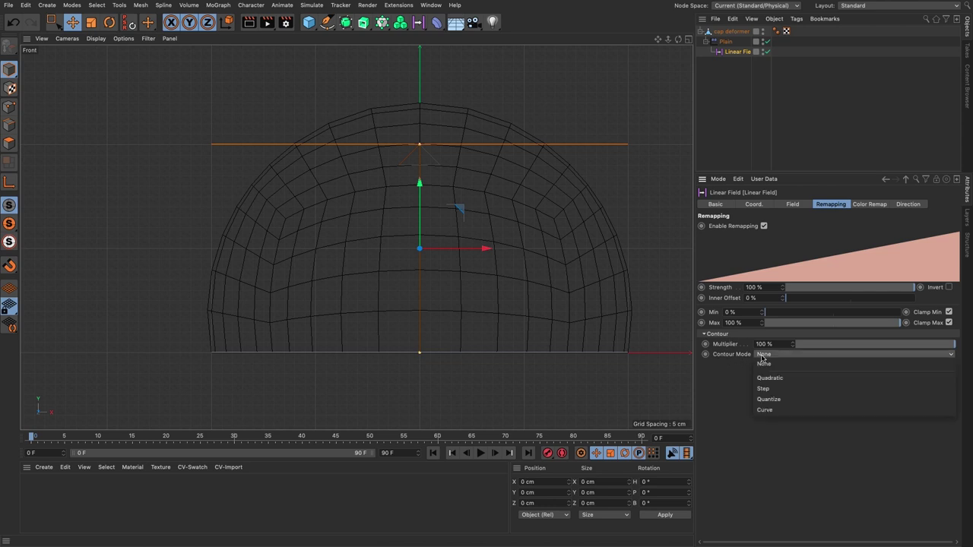
{"action": "left_click", "coordinate": [764, 409]}
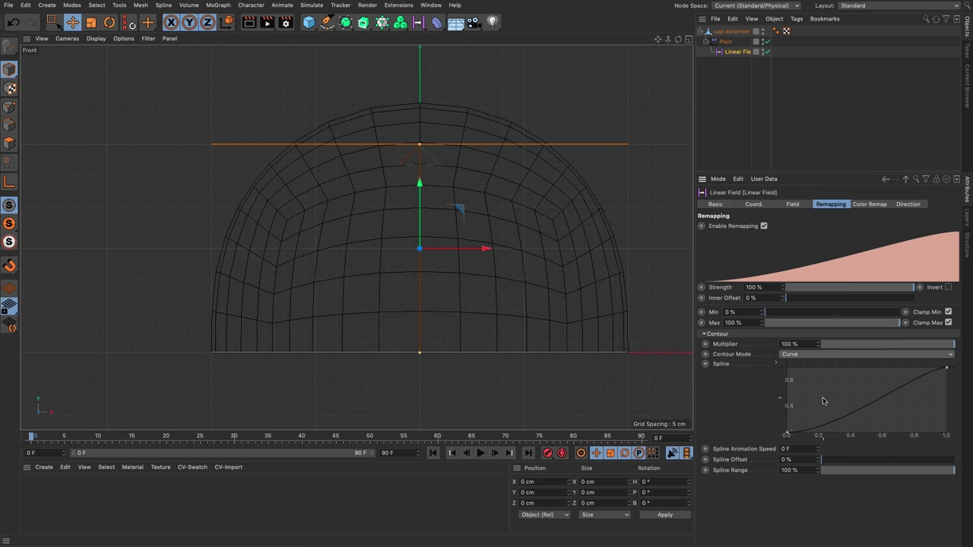
{"action": "right_click", "coordinate": [829, 393]}
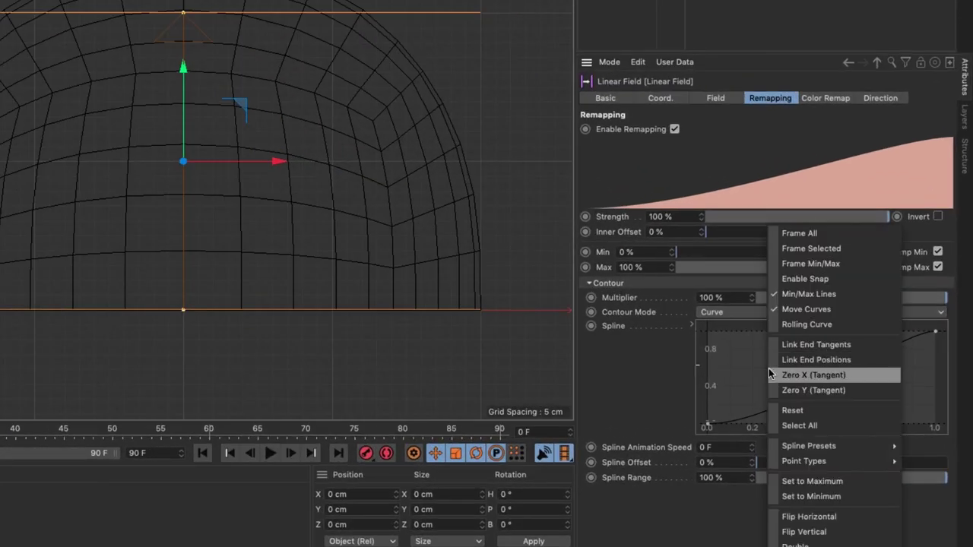
{"action": "mouse_move", "coordinate": [786, 445]}
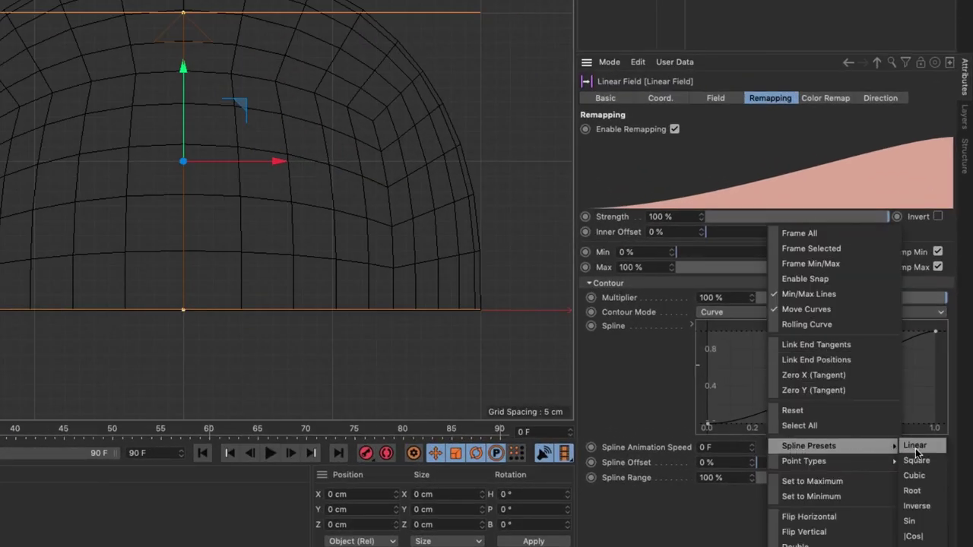
{"action": "left_click", "coordinate": [912, 521]}
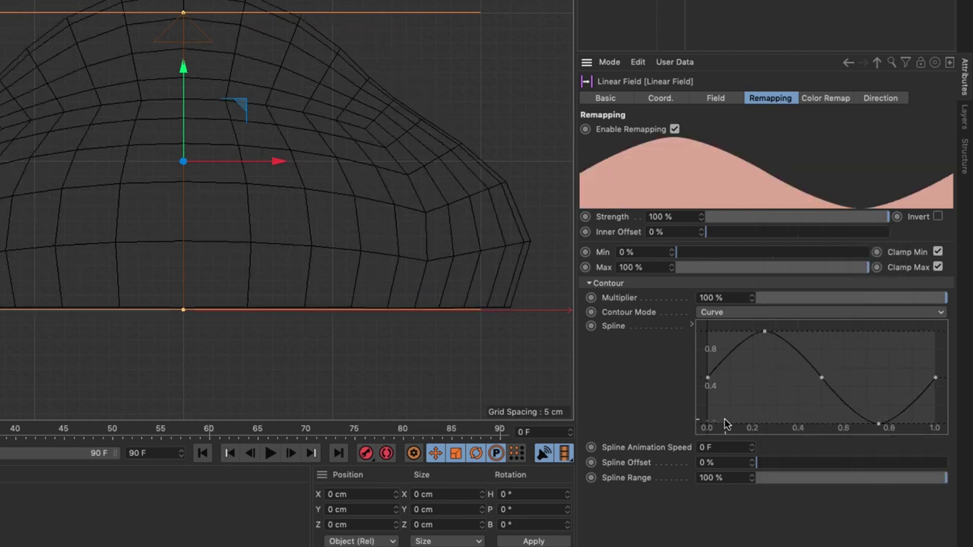
Preview the playback, rewind to the start, and try moving the Linear Field before undoing the move.
{"action": "left_click", "coordinate": [271, 453]}
{"action": "left_click", "coordinate": [270, 453]}
{"action": "left_click", "coordinate": [202, 453]}
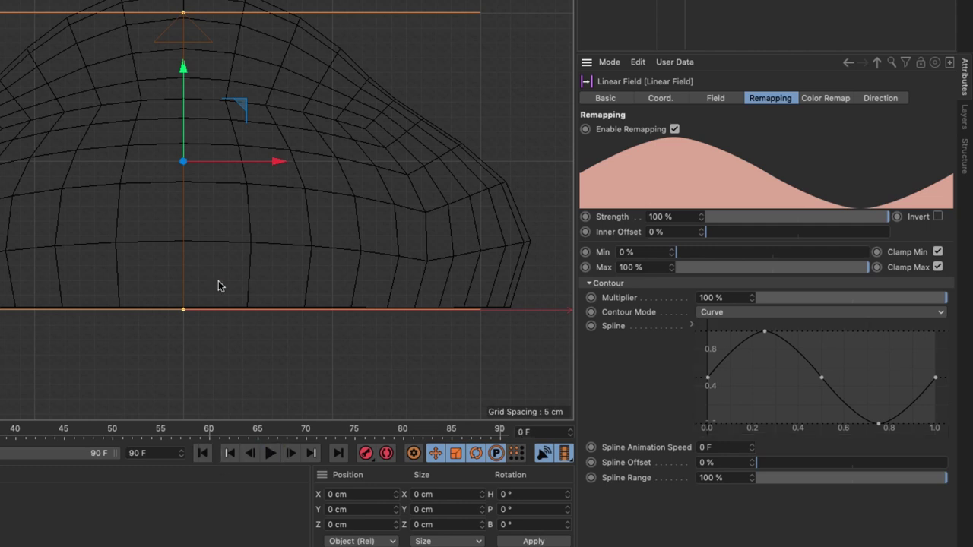
{"action": "left_click_drag", "start_coordinate": [184, 152], "coordinate": [228, 121]}
{"action": "key", "text": "ctrl+z"}
Set the contour's Spline Animation Speed to 30 F and play the animation in the perspective view.
{"action": "left_click", "coordinate": [727, 451]}
{"action": "type", "text": "30"}
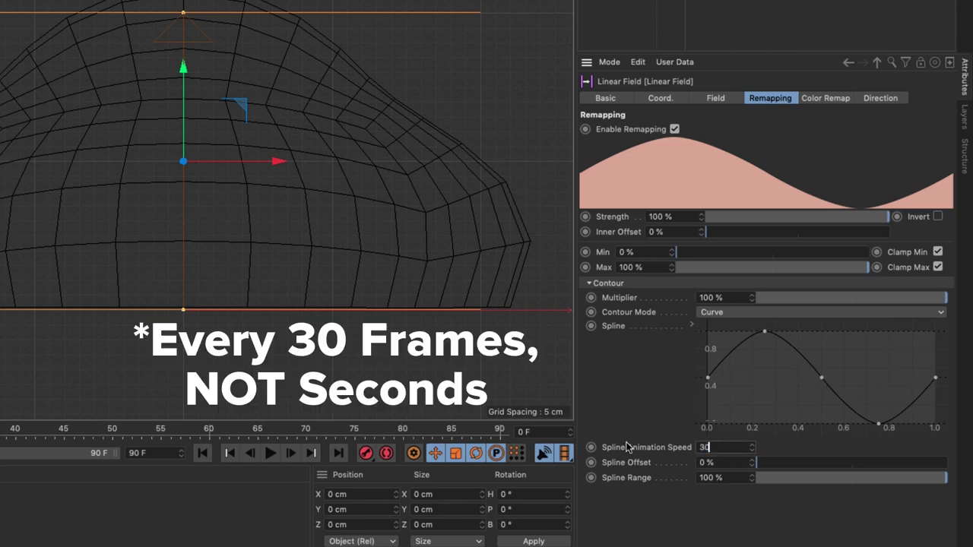
{"action": "left_click", "coordinate": [270, 453]}
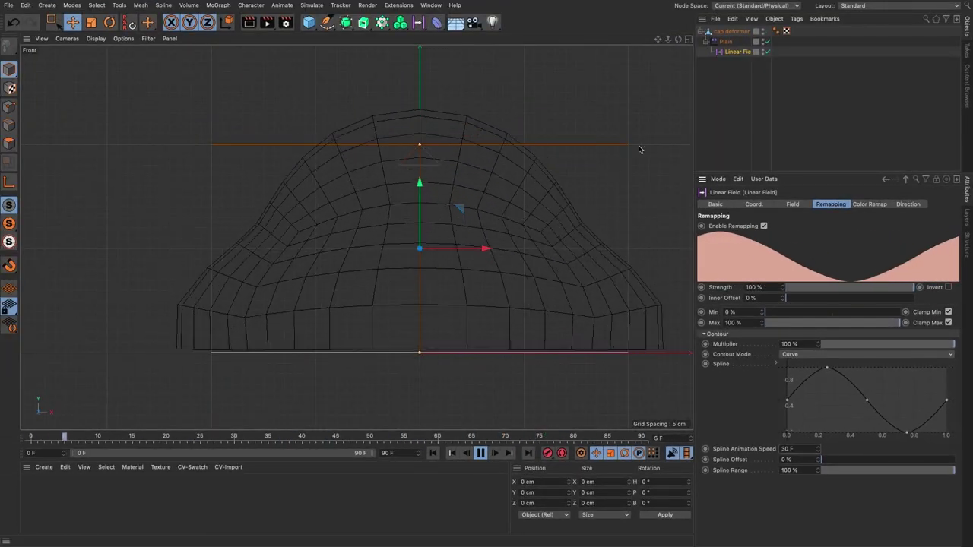
{"action": "left_click", "coordinate": [688, 41]}
{"action": "left_click", "coordinate": [353, 38]}
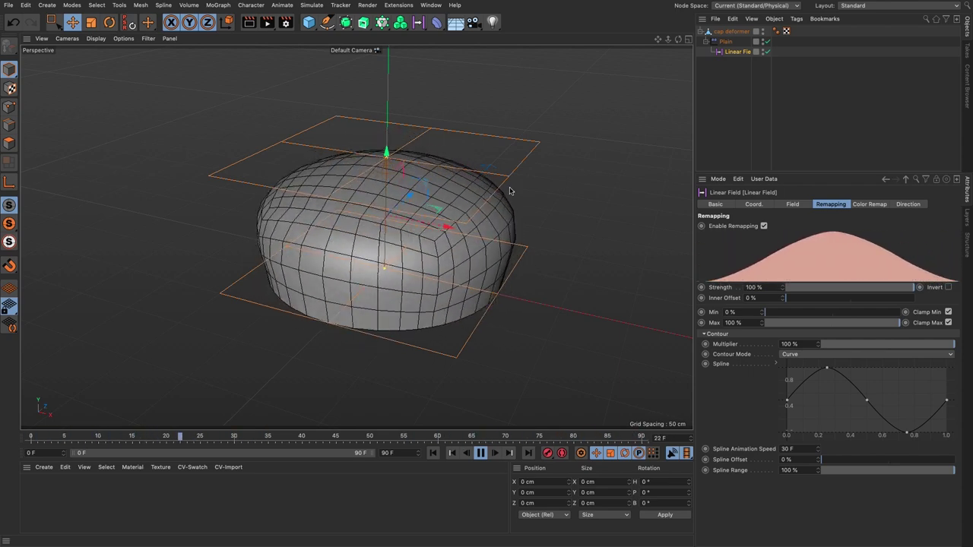
Check the Plain effector's parameters and the cap deformer during playback, stop the animation and rewind to frame 0.
{"action": "left_click", "coordinate": [728, 42]}
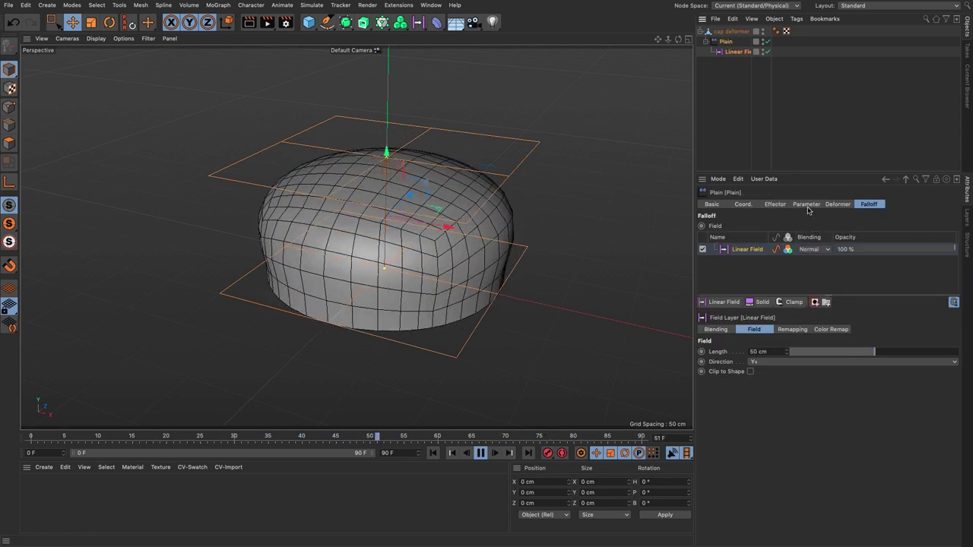
{"action": "left_click", "coordinate": [808, 204]}
{"action": "left_click", "coordinate": [730, 32]}
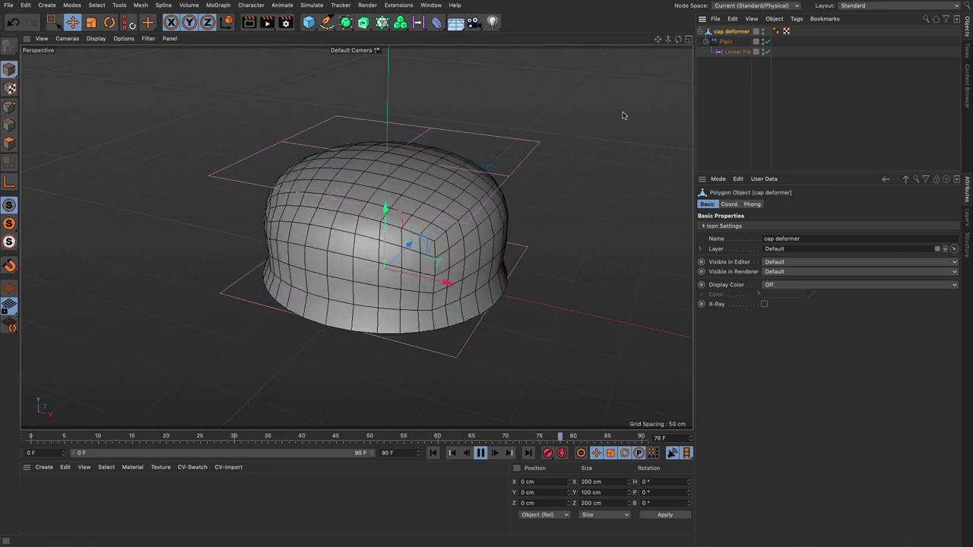
{"action": "left_click", "coordinate": [480, 453]}
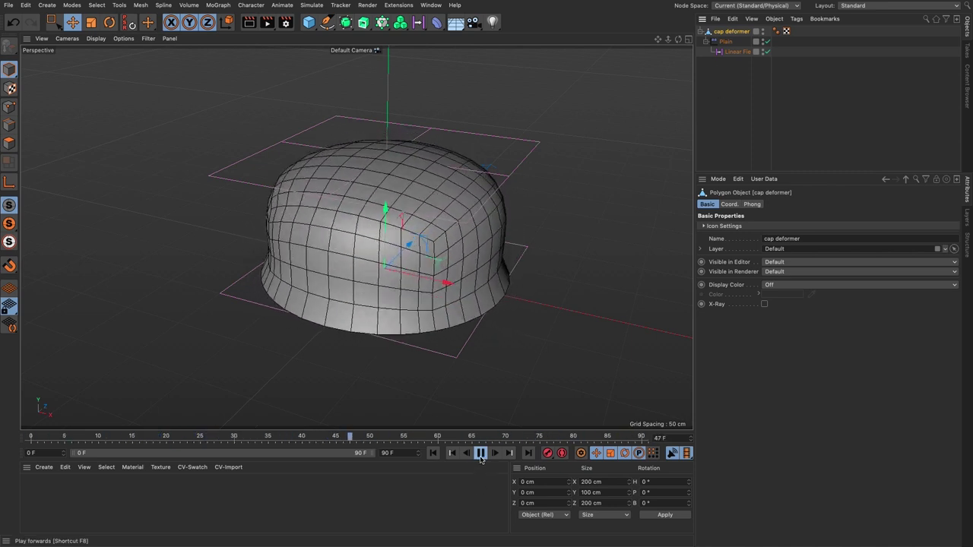
{"action": "left_click", "coordinate": [433, 453]}
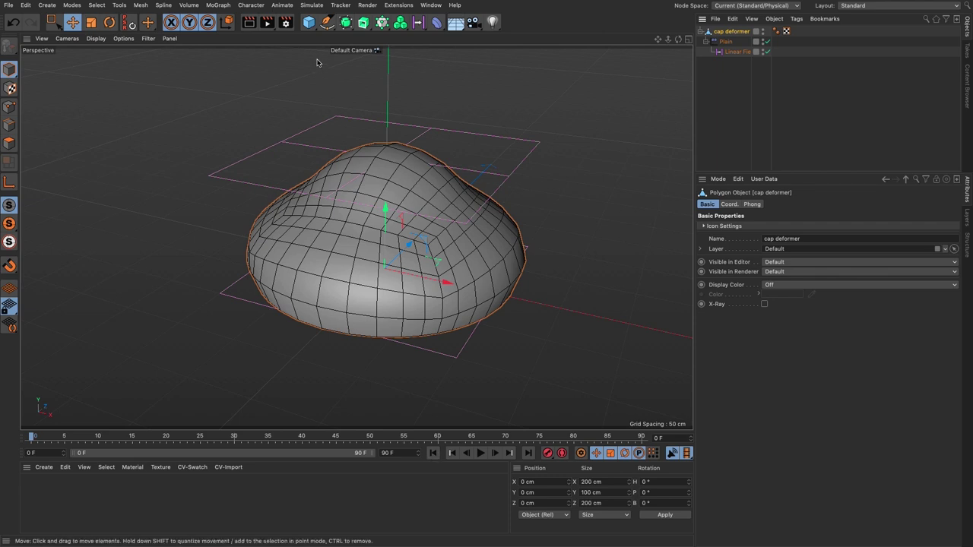
Create a null named "temp", place the cap deformer inside it, and test hiding and showing the group.
{"action": "left_click_drag", "start_coordinate": [309, 22], "coordinate": [343, 36]}
{"action": "double_click", "coordinate": [726, 32]}
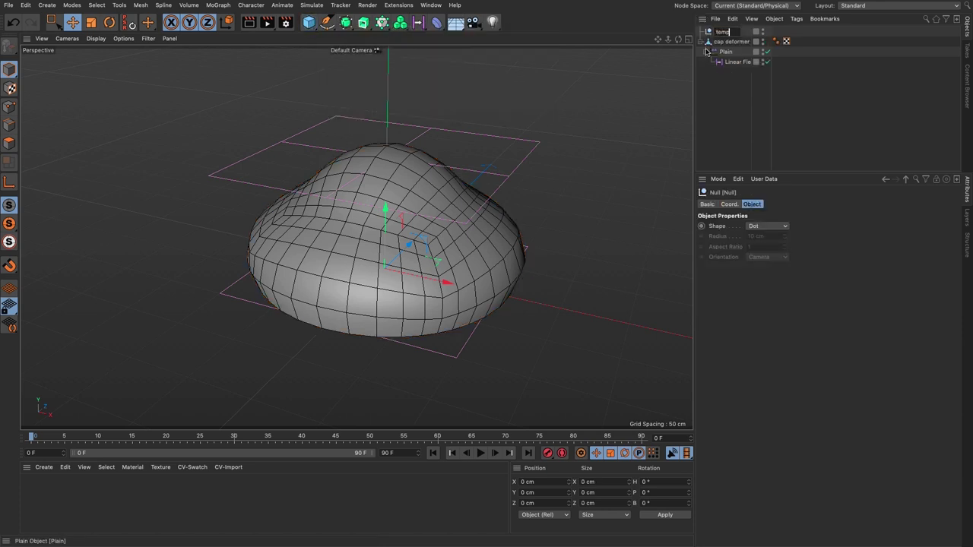
{"action": "type", "text": "temp"}
{"action": "left_click_drag", "start_coordinate": [729, 41], "coordinate": [726, 32]}
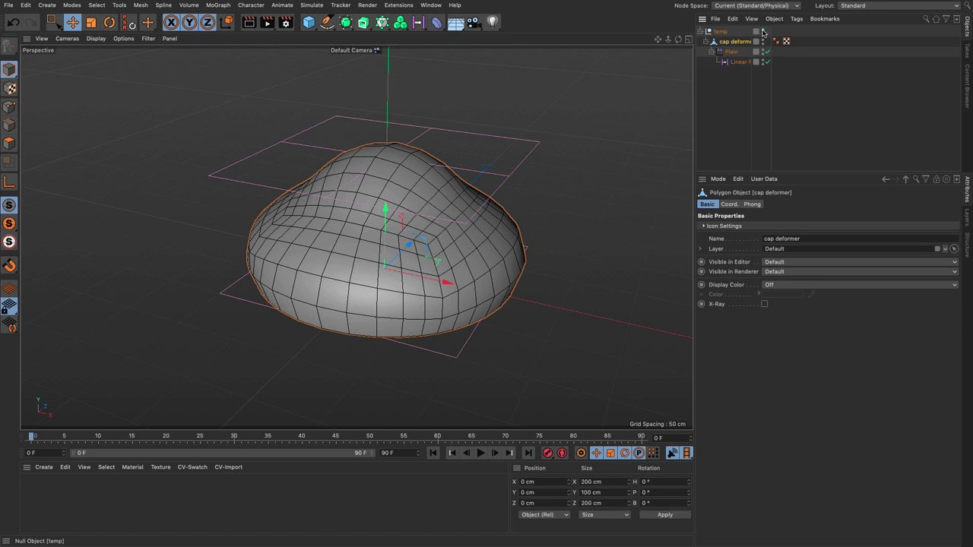
{"action": "left_click", "coordinate": [763, 31]}
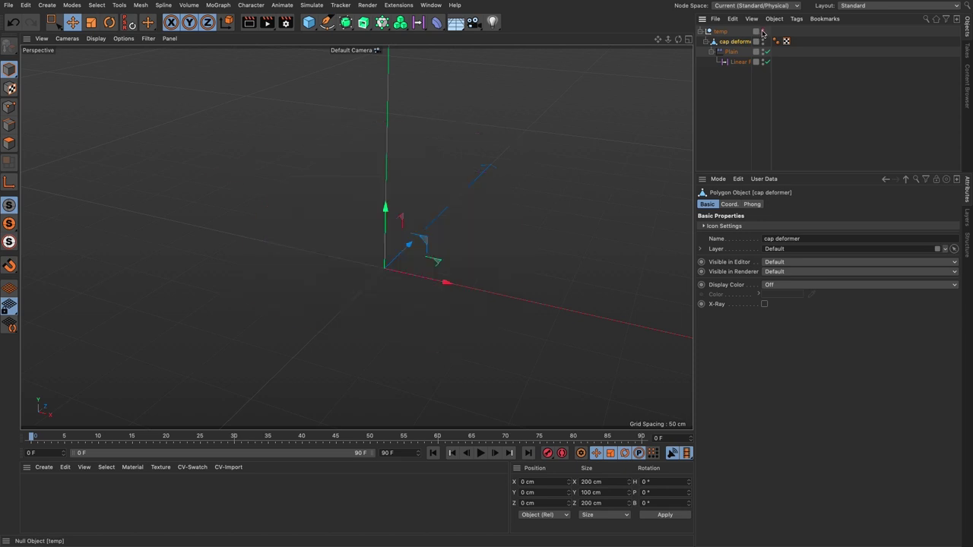
{"action": "left_click", "coordinate": [763, 31]}
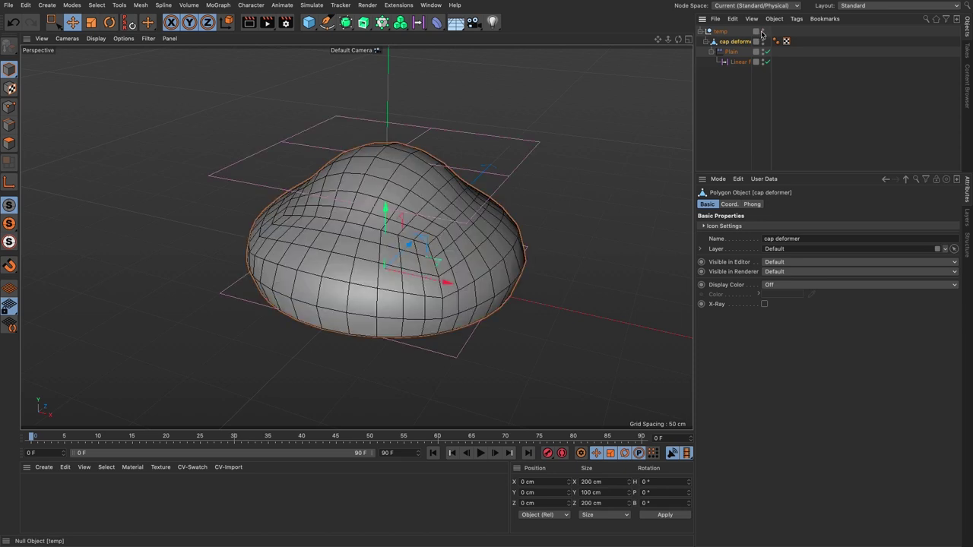
Switch to the front view and hide the temp null with the cap deformer inside it.
{"action": "left_click", "coordinate": [688, 39]}
{"action": "scroll", "coordinate": [457, 266], "scroll_direction": "down", "scroll_amount": 5}
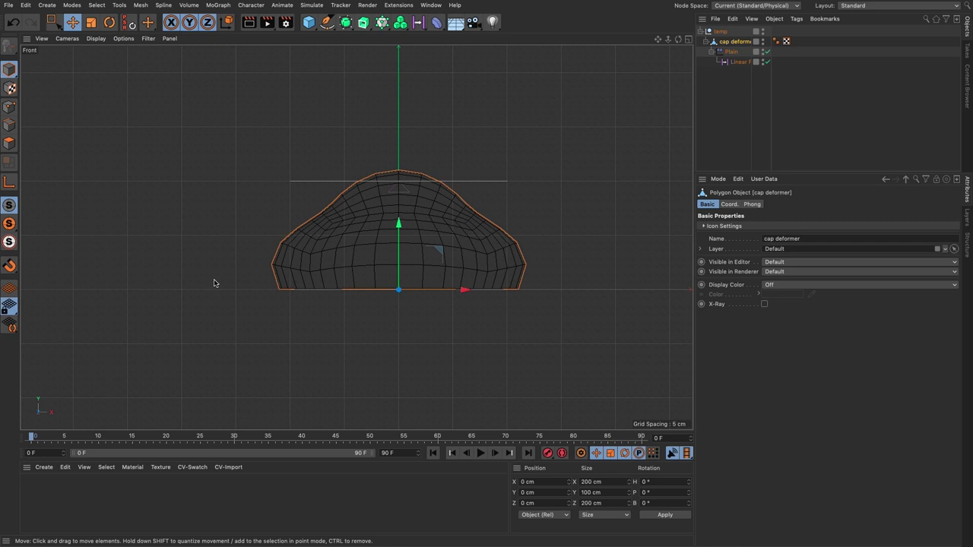
{"action": "scroll", "coordinate": [383, 267], "scroll_direction": "up", "scroll_amount": 4}
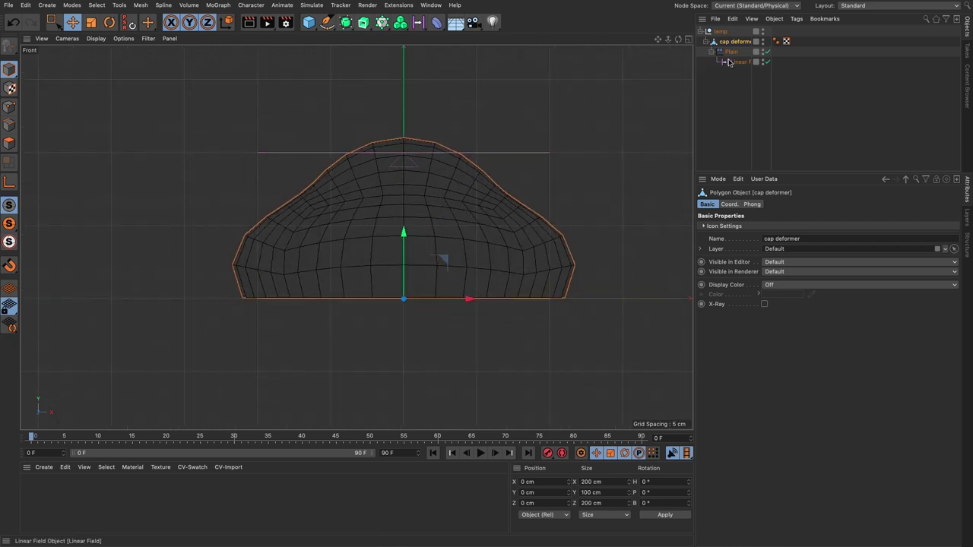
{"action": "left_click", "coordinate": [762, 31]}
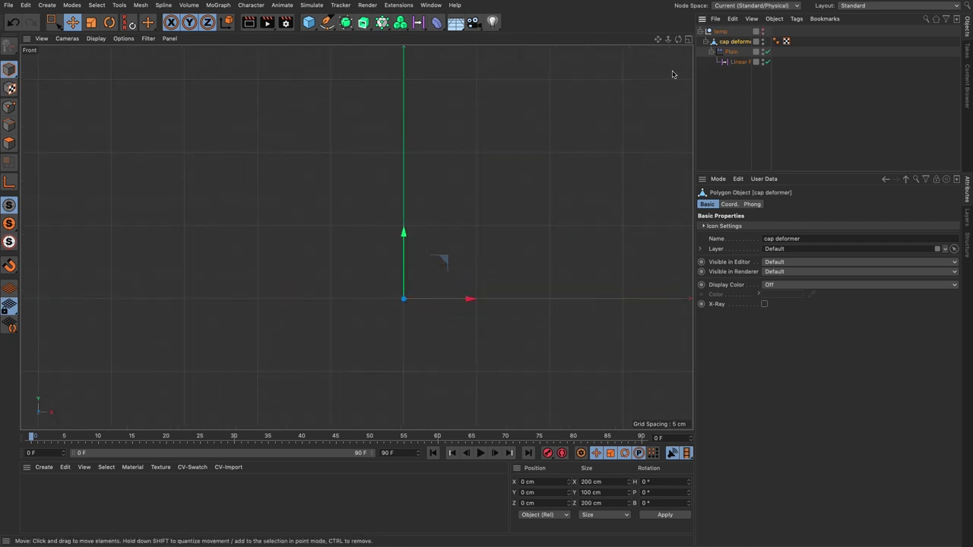
Draw a Bezier spline as half a cap profile about 200 cm wide, with a raised crown, rounded rim and flat underside.
{"action": "left_click", "coordinate": [326, 22]}
{"action": "left_click", "coordinate": [357, 36]}
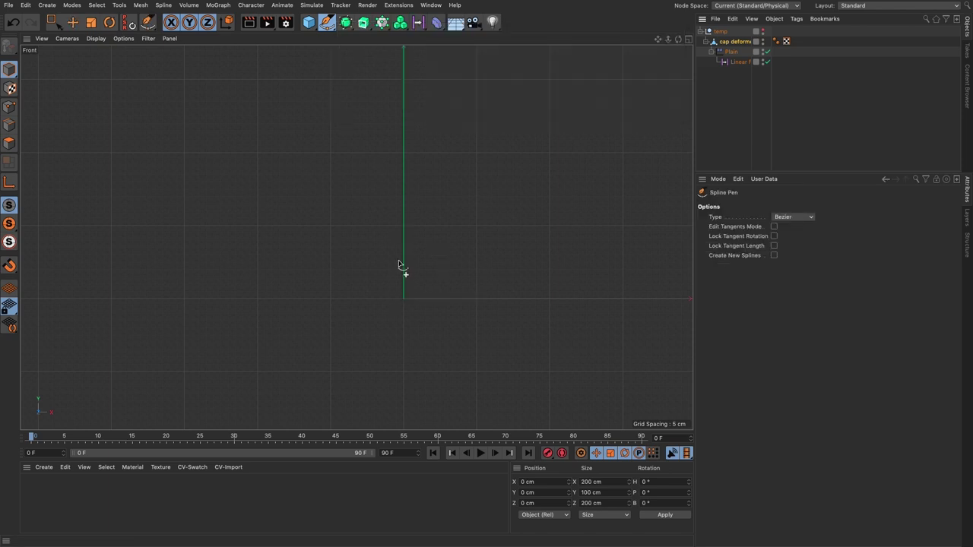
{"action": "left_click_drag", "start_coordinate": [403, 246], "coordinate": [345, 246]}
{"action": "left_click_drag", "start_coordinate": [198, 280], "coordinate": [109, 296]}
{"action": "left_click_drag", "start_coordinate": [199, 296], "coordinate": [219, 297]}
{"action": "left_click_drag", "start_coordinate": [402, 295], "coordinate": [412, 298]}
{"action": "key", "text": "e"}
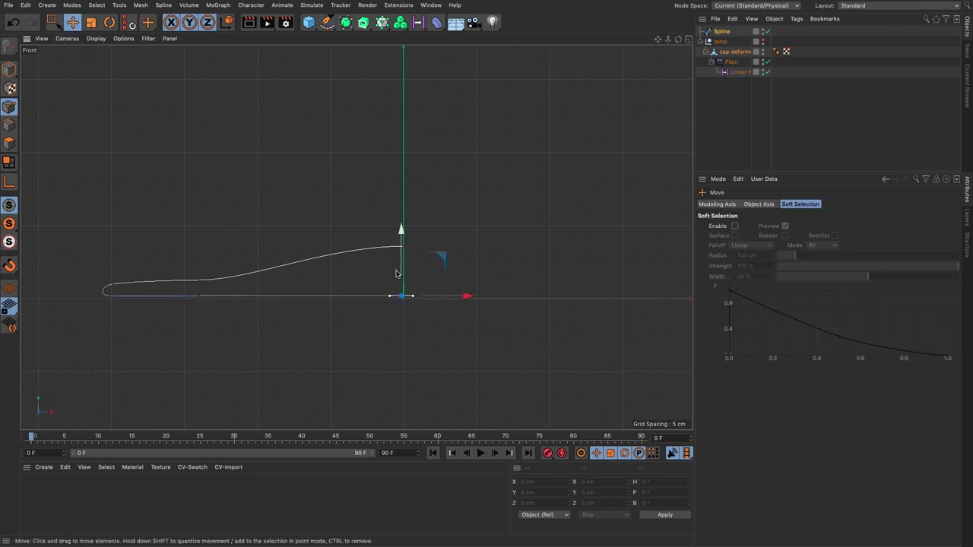
Set the spline's lower end point to X 0 cm and Y 0 cm.
{"action": "left_click", "coordinate": [403, 246]}
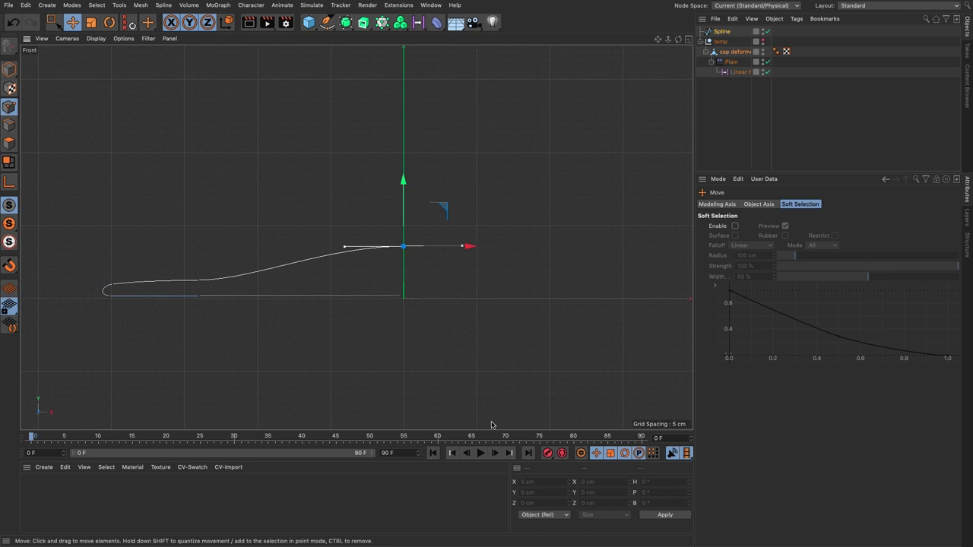
{"action": "left_click", "coordinate": [402, 297]}
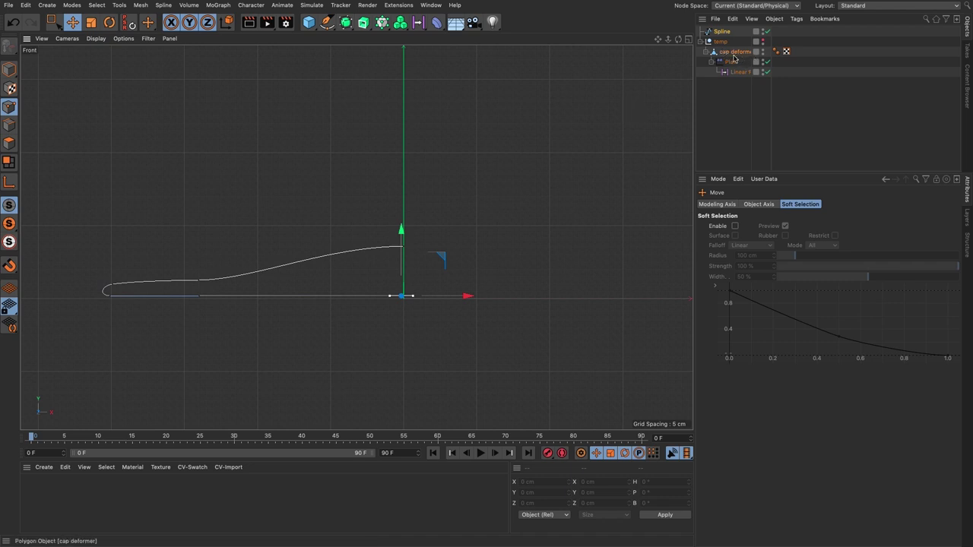
{"action": "left_click", "coordinate": [721, 31]}
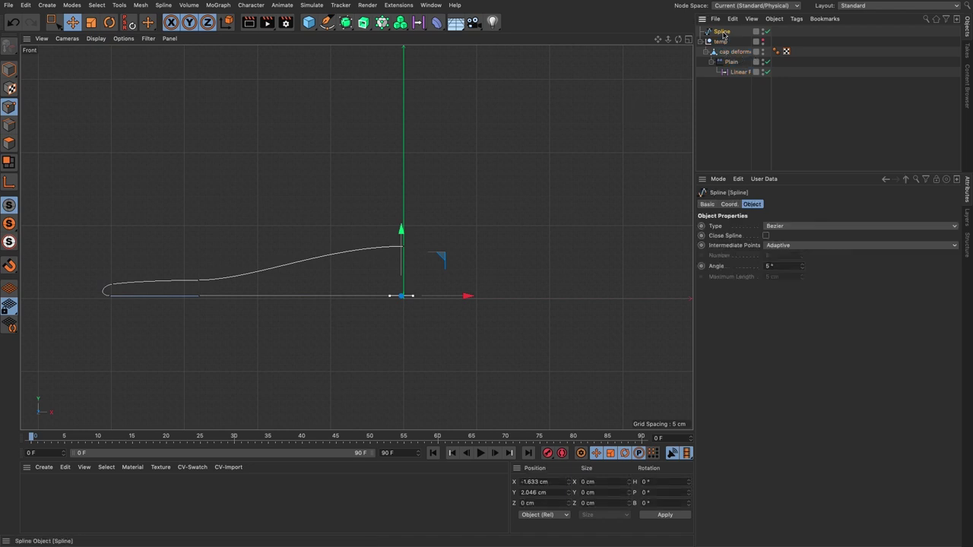
{"action": "left_click", "coordinate": [548, 482]}
{"action": "type", "text": "0"}
{"action": "key", "text": "Tab"}
{"action": "type", "text": "0"}
{"action": "key", "text": "Return"}
Set the X position of the spline's upper end point at the crown to 0 cm.
{"action": "left_click", "coordinate": [402, 247]}
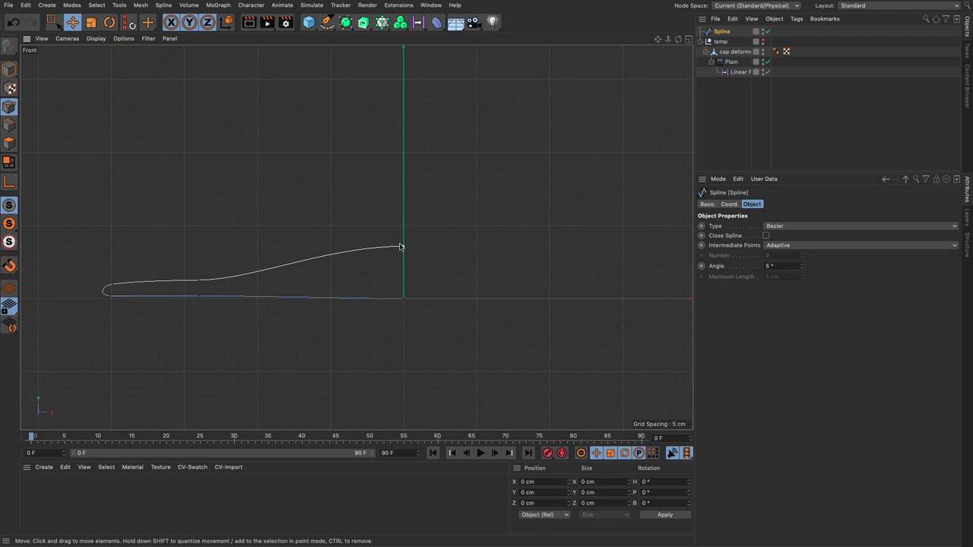
{"action": "left_click", "coordinate": [535, 482]}
{"action": "type", "text": "0"}
{"action": "key", "text": "Return"}
Lower the two underside points of the profile toward the baseline and adjust the upper rim point slightly downward.
{"action": "left_click", "coordinate": [199, 297]}
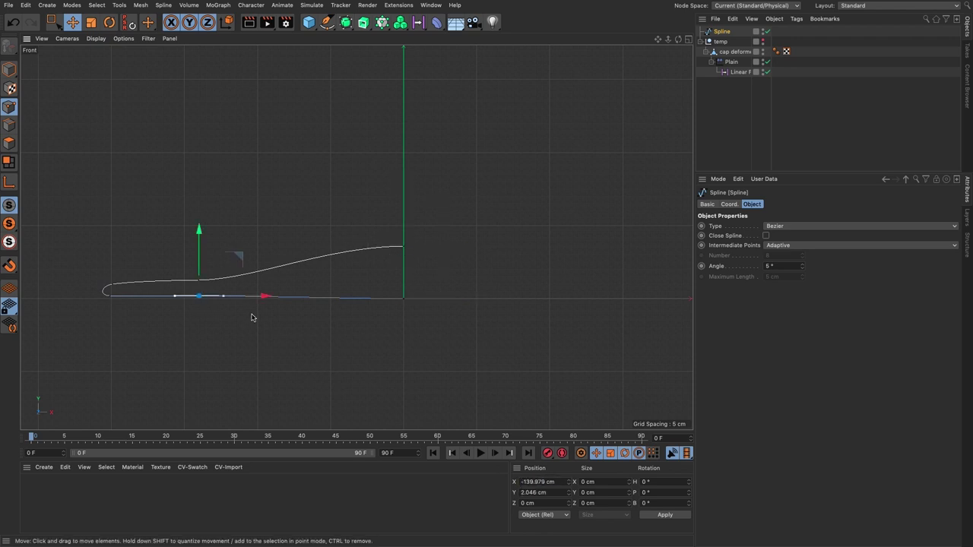
{"action": "left_click", "coordinate": [110, 297]}
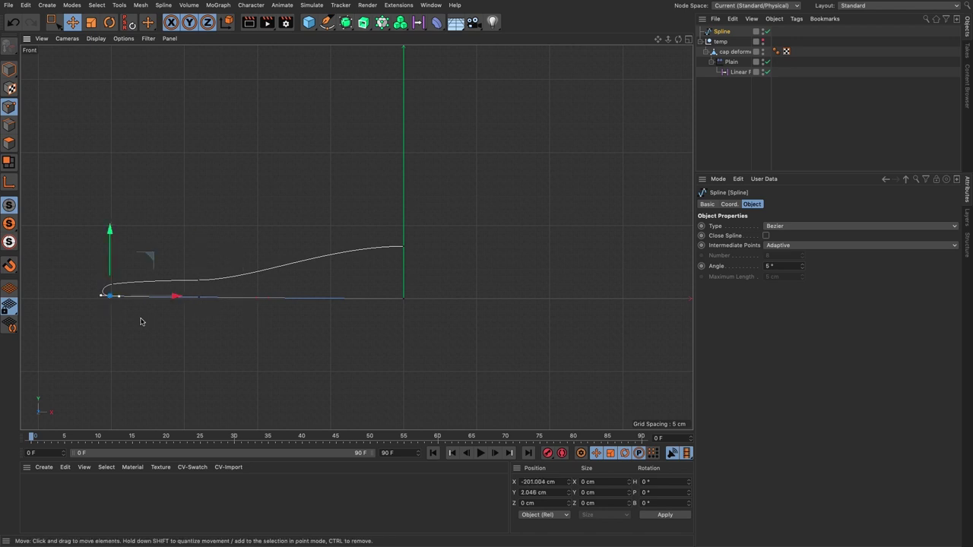
{"action": "left_click", "coordinate": [111, 284]}
{"action": "left_click_drag", "start_coordinate": [143, 260], "coordinate": [182, 268]}
Move the profile's upper middle point to about X -110 cm, Y 14 cm, and tilt its tangent to smooth the slope.
{"action": "left_click", "coordinate": [200, 282]}
{"action": "left_click_drag", "start_coordinate": [265, 283], "coordinate": [339, 293]}
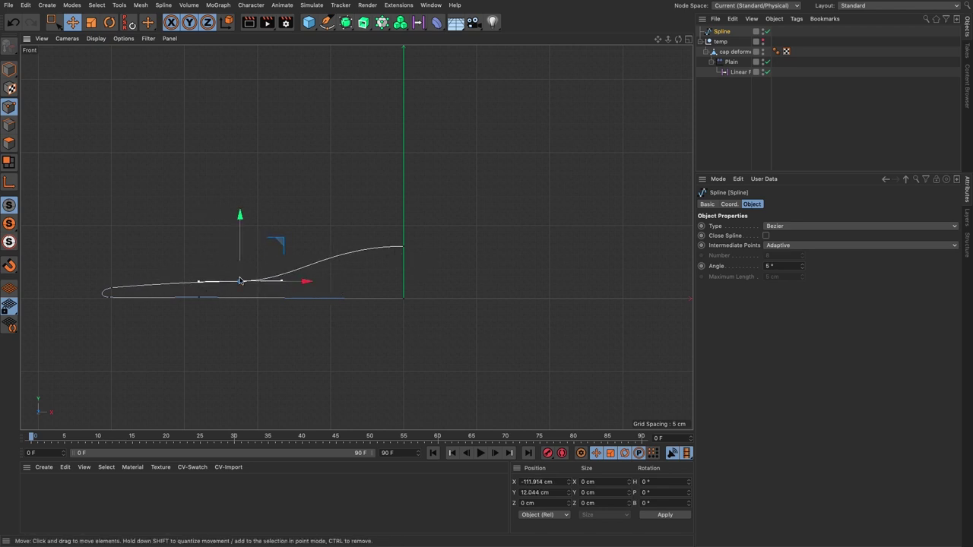
{"action": "left_click_drag", "start_coordinate": [200, 282], "coordinate": [201, 288]}
{"action": "left_click_drag", "start_coordinate": [348, 278], "coordinate": [356, 275]}
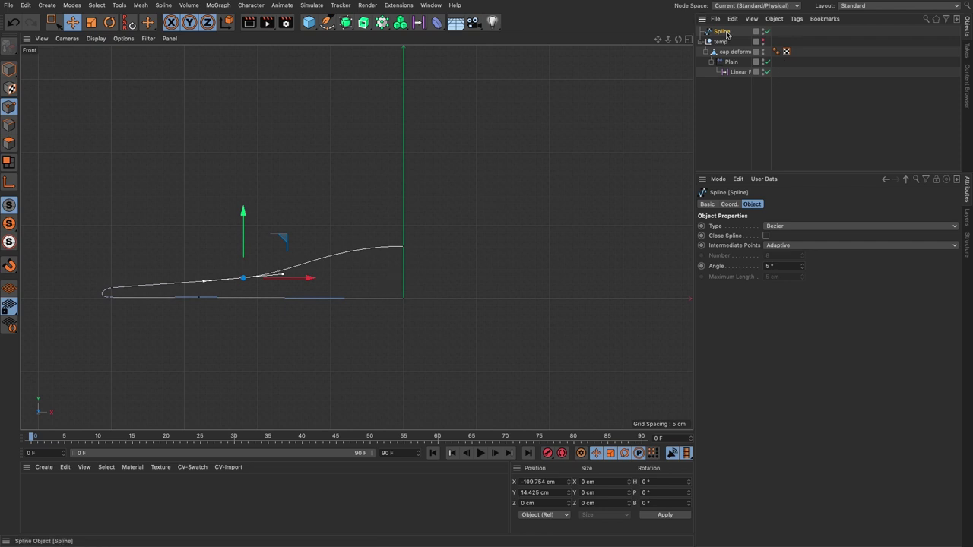
Add a Lathe generator and place the spline inside it to revolve the cap profile, viewed in perspective.
{"action": "left_click_drag", "start_coordinate": [362, 22], "coordinate": [372, 61]}
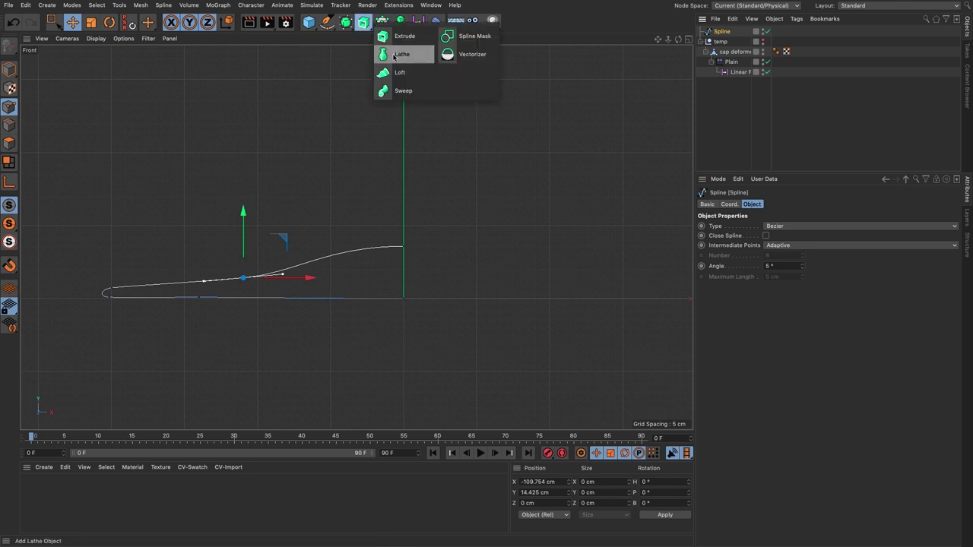
{"action": "left_click", "coordinate": [410, 58]}
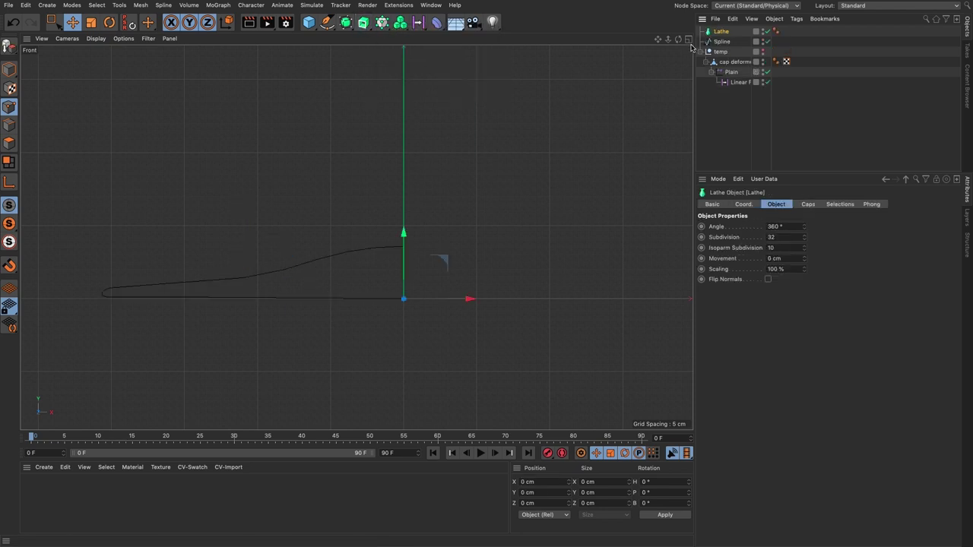
{"action": "key", "text": "F5"}
{"action": "key", "text": "F1"}
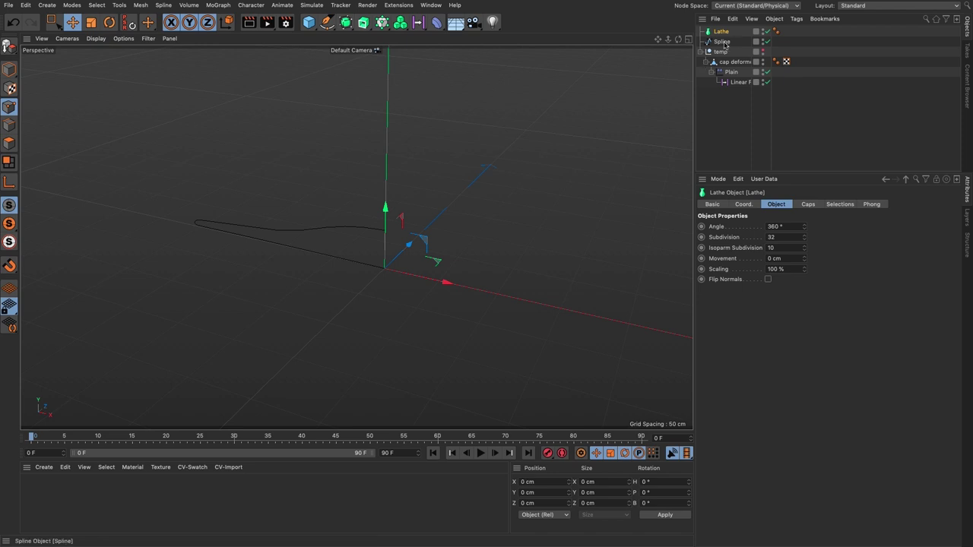
{"action": "left_click_drag", "start_coordinate": [724, 43], "coordinate": [722, 33]}
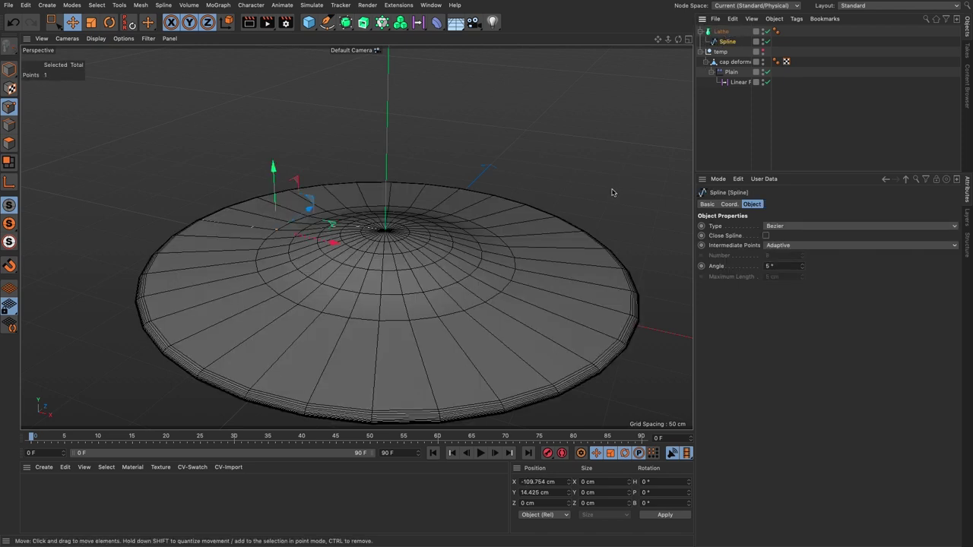
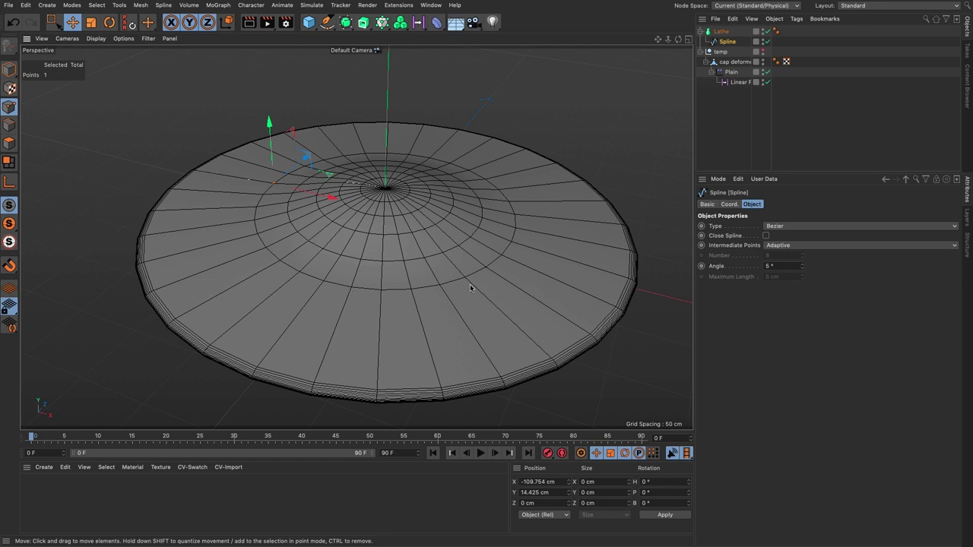
Return to Model mode and set the spline's intermediate points to Uniform.
{"action": "left_click", "coordinate": [9, 69]}
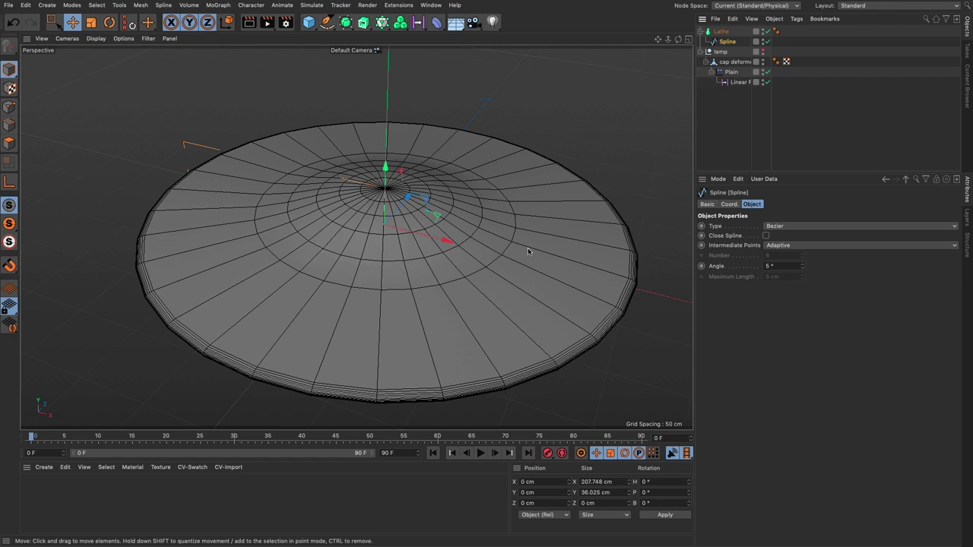
{"action": "left_click", "coordinate": [778, 247]}
{"action": "left_click", "coordinate": [776, 276]}
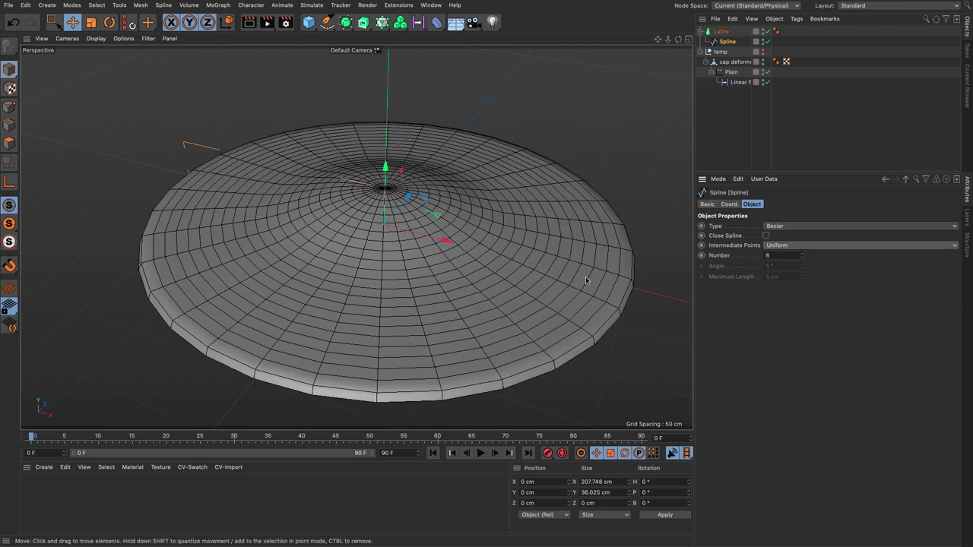
Set the Lathe's subdivision to 64 for a denser cap mesh.
{"action": "left_click", "coordinate": [720, 31]}
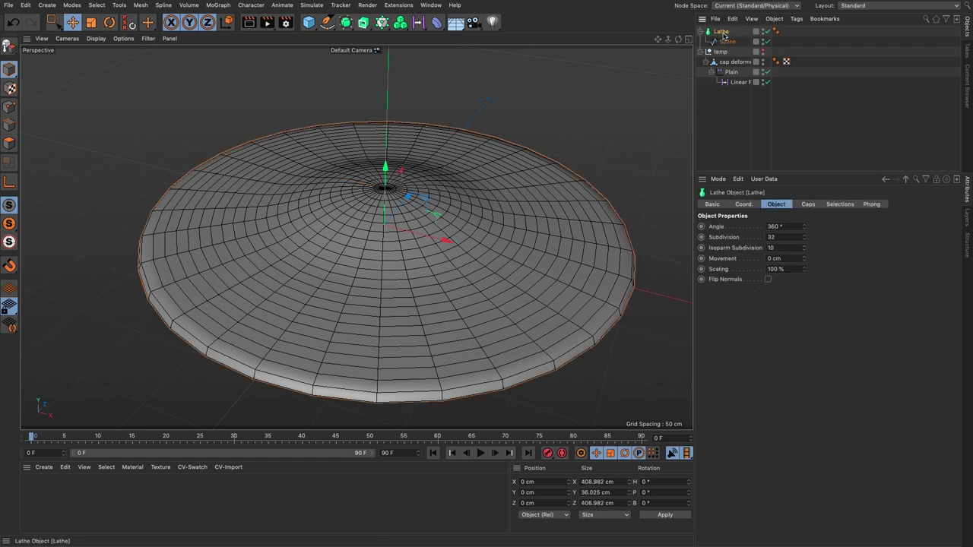
{"action": "left_click_drag", "start_coordinate": [788, 238], "coordinate": [735, 238]}
{"action": "type", "text": "64"}
{"action": "key", "text": "Return"}
{"action": "mouse_move", "coordinate": [484, 255]}
{"action": "left_mouse_down", "text": "alt"}
{"action": "mouse_move", "coordinate": [484, 350]}
{"action": "mouse_move", "coordinate": [484, 251]}
{"action": "mouse_move", "coordinate": [496, 251]}
{"action": "left_mouse_up", "text": "alt"}
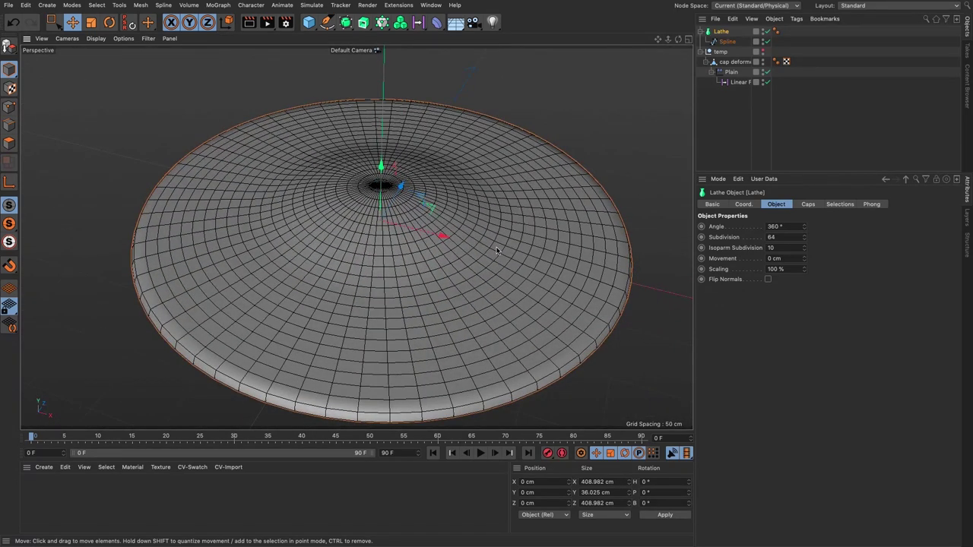
{"action": "left_click_drag", "start_coordinate": [503, 243], "coordinate": [483, 244], "text": "alt"}
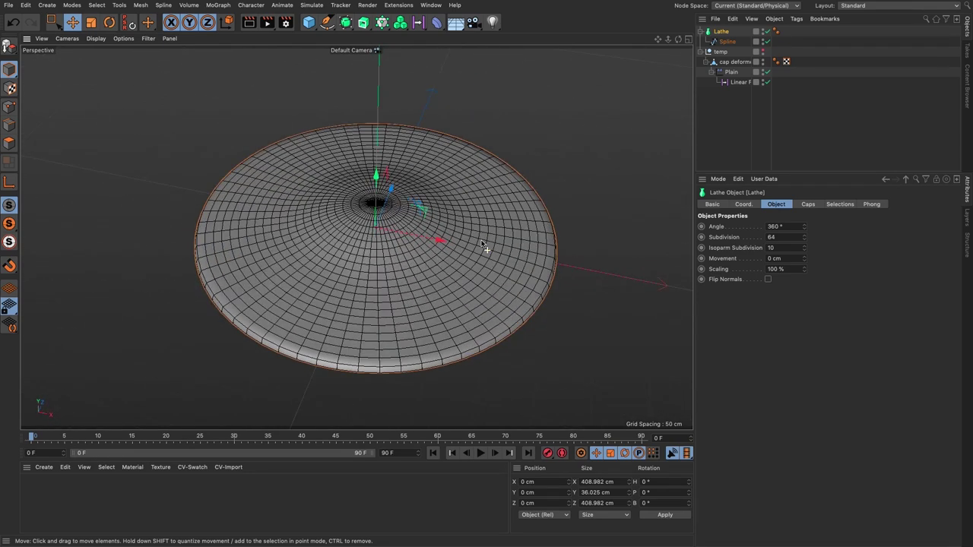
Move the Lathe below the temp group in the hierarchy and rename it "jelly Cap".
{"action": "left_click_drag", "start_coordinate": [724, 34], "coordinate": [725, 84]}
{"action": "double_click", "coordinate": [722, 72]}
{"action": "key", "text": "BackSpace"}
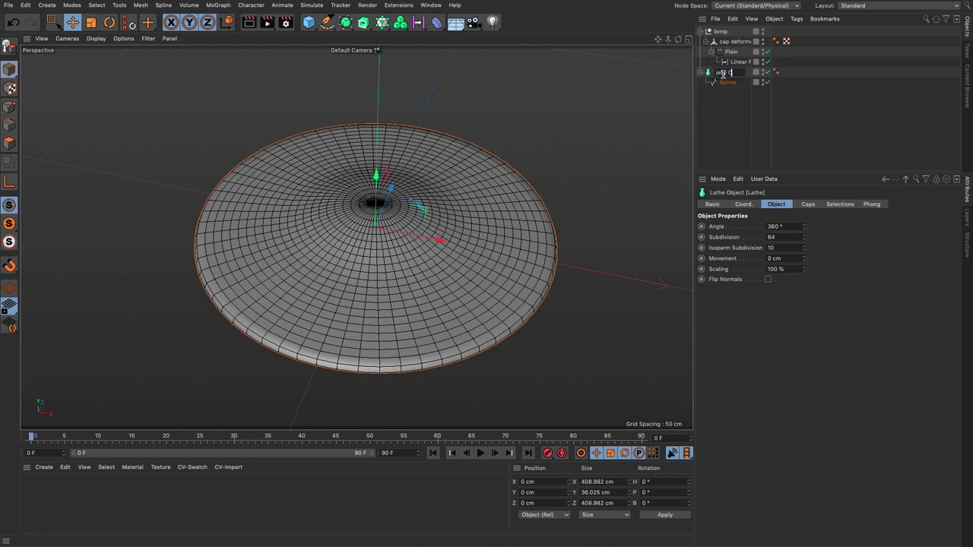
{"action": "key", "text": "Return"}
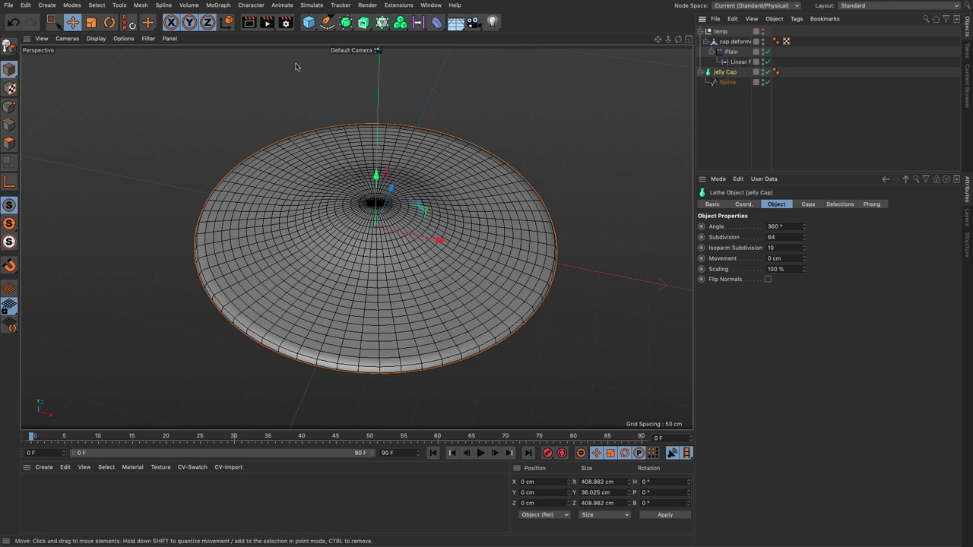
Add a Null below the temp group, nest jelly Cap inside it, and rename the Null "Jelly Def".
{"action": "left_click", "coordinate": [308, 22]}
{"action": "left_click", "coordinate": [343, 36]}
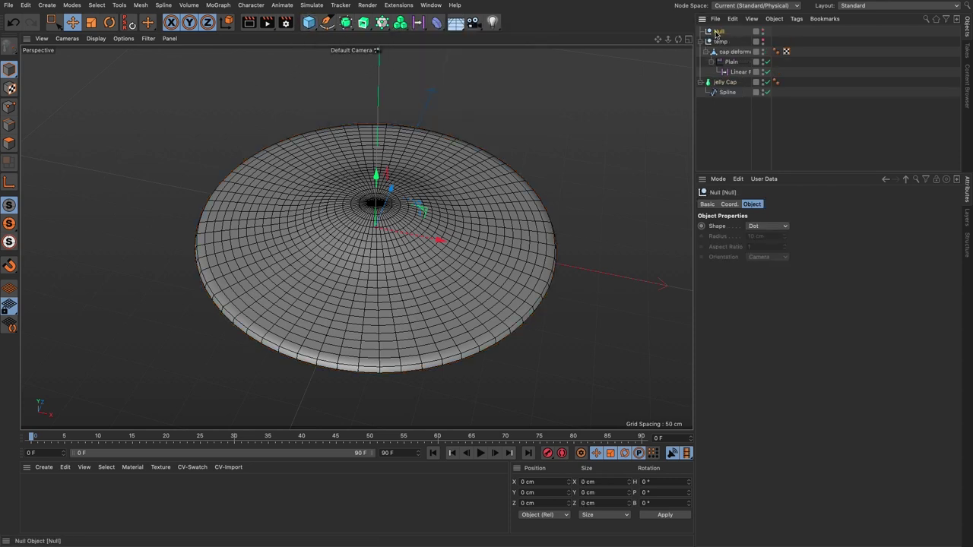
{"action": "left_click_drag", "start_coordinate": [722, 33], "coordinate": [728, 110]}
{"action": "left_click_drag", "start_coordinate": [725, 72], "coordinate": [726, 91]}
{"action": "double_click", "coordinate": [720, 72]}
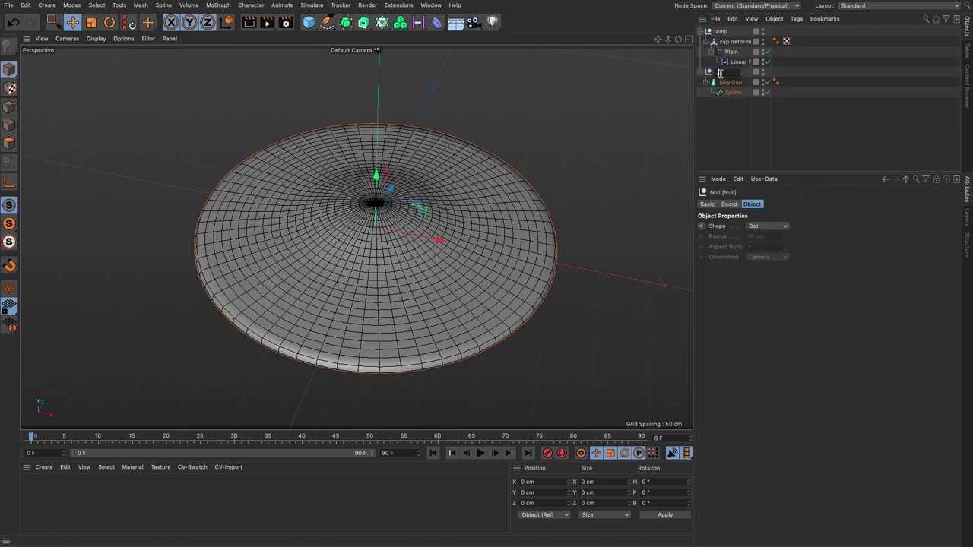
{"action": "key", "text": "Return"}
Add a Surface deformer inside Jelly Def above jelly Cap, assign cap deformer as its surface, and initialize it.
{"action": "left_click", "coordinate": [437, 22]}
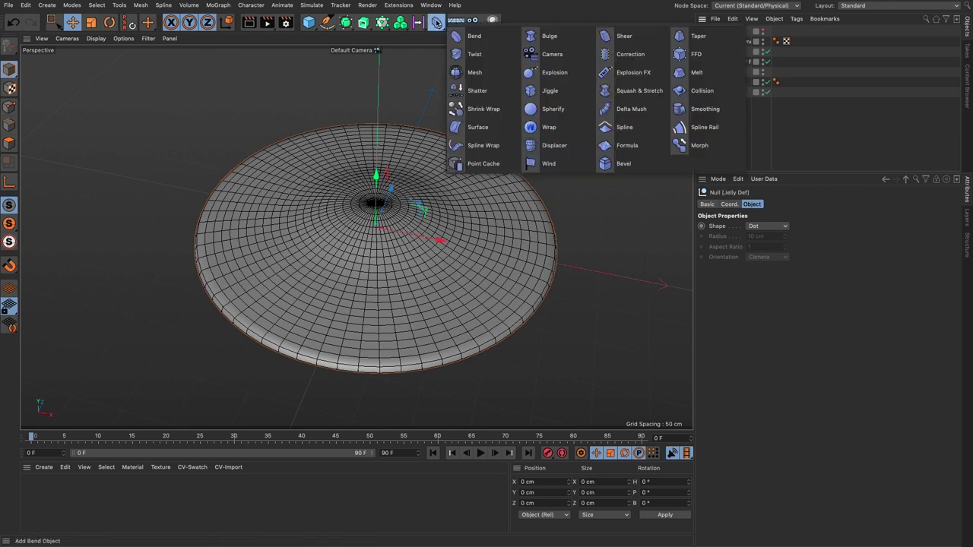
{"action": "left_click", "coordinate": [478, 127]}
{"action": "left_click_drag", "start_coordinate": [725, 32], "coordinate": [727, 89]}
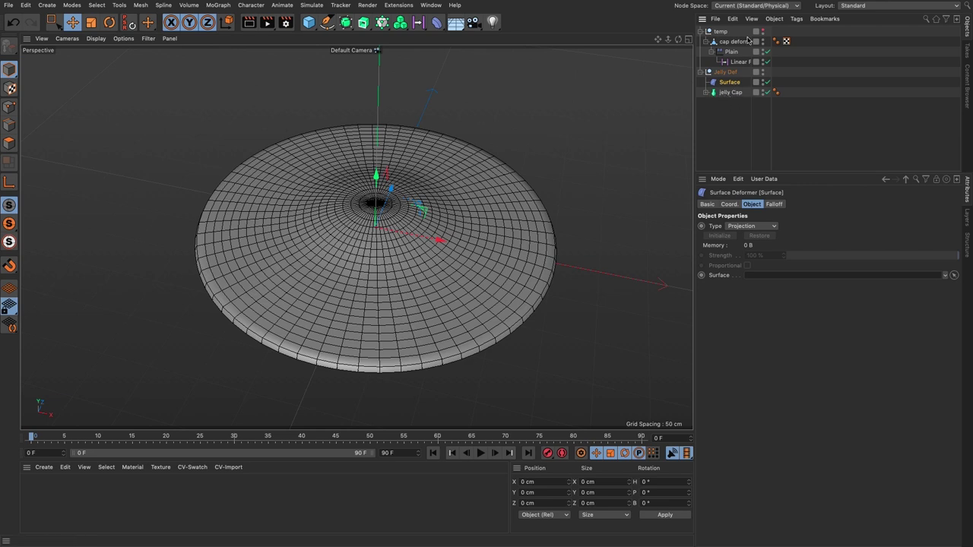
{"action": "left_click_drag", "start_coordinate": [728, 42], "coordinate": [774, 277]}
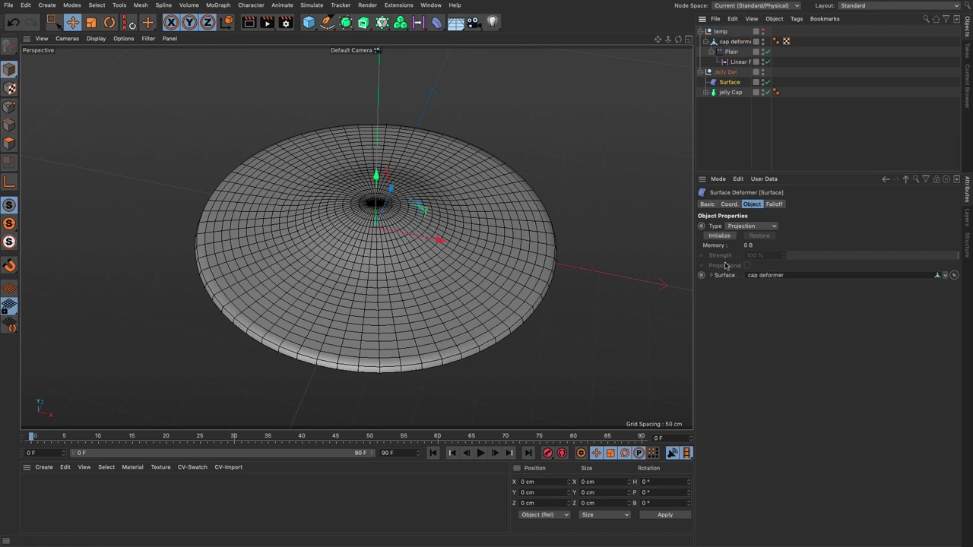
{"action": "left_click", "coordinate": [719, 236]}
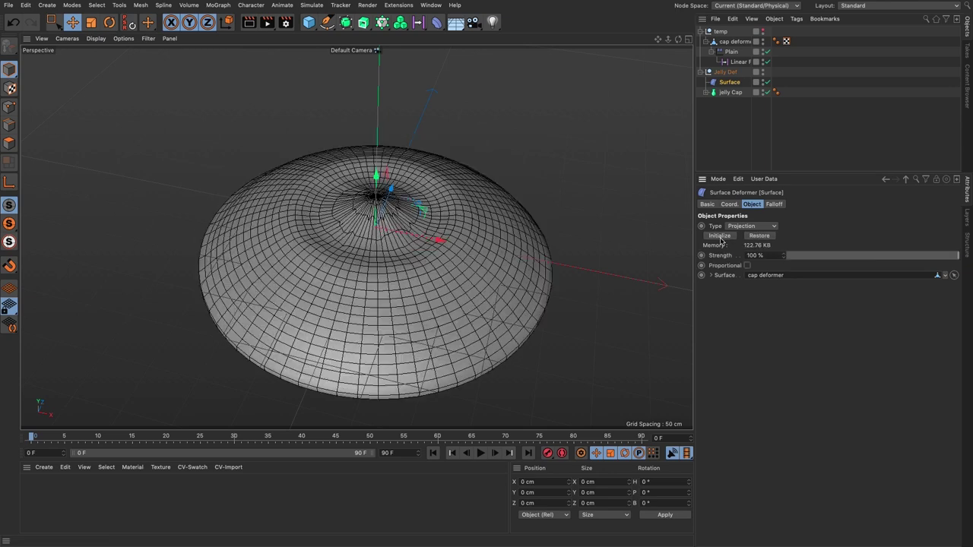
Play the animation to check the Projection deformation on the cap, and rewind to the first frame.
{"action": "left_click", "coordinate": [480, 453]}
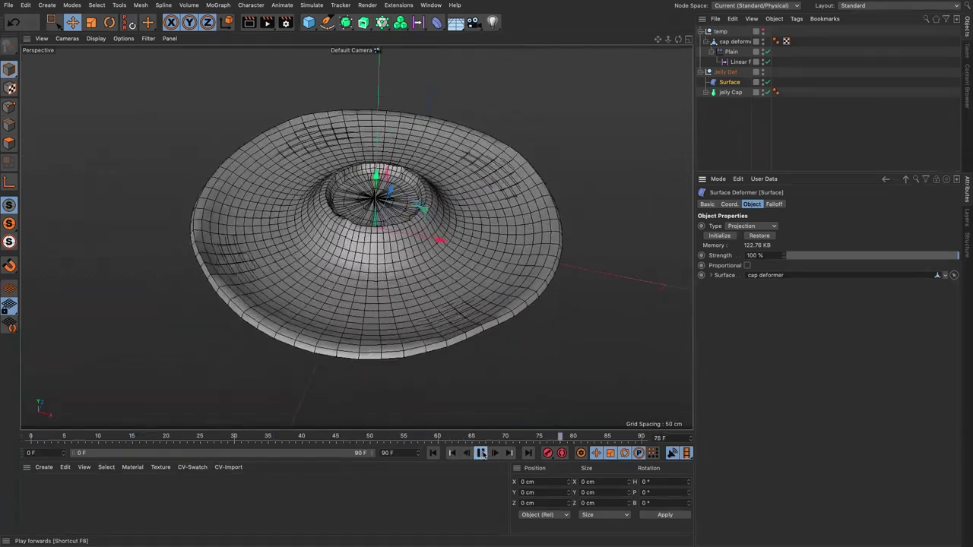
{"action": "left_click", "coordinate": [481, 453]}
{"action": "left_click", "coordinate": [434, 454]}
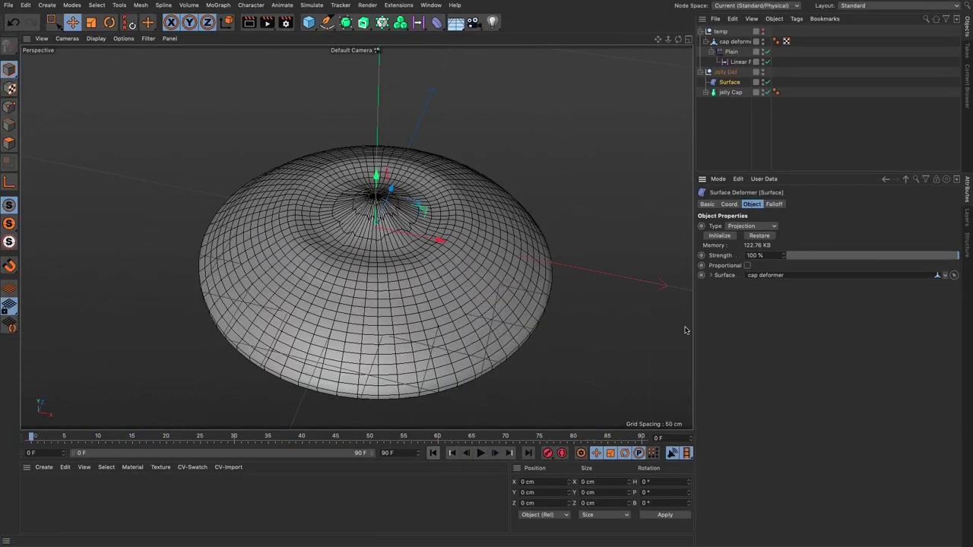
Change the Surface deformer's type to Mapping (U,V), preview the animation, and rewind to the first frame.
{"action": "left_click", "coordinate": [741, 228]}
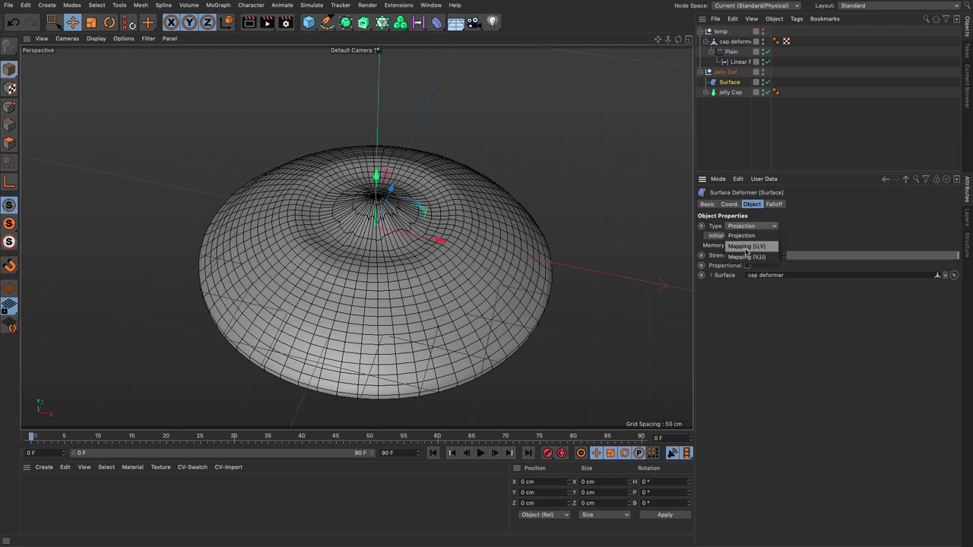
{"action": "left_click", "coordinate": [746, 246]}
{"action": "left_click", "coordinate": [481, 453]}
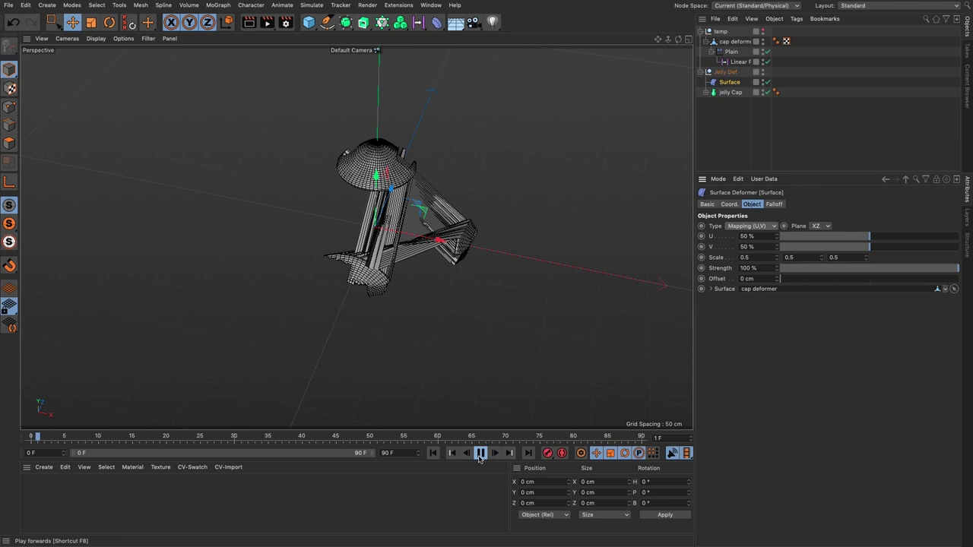
{"action": "left_click", "coordinate": [481, 453]}
{"action": "left_click", "coordinate": [434, 453]}
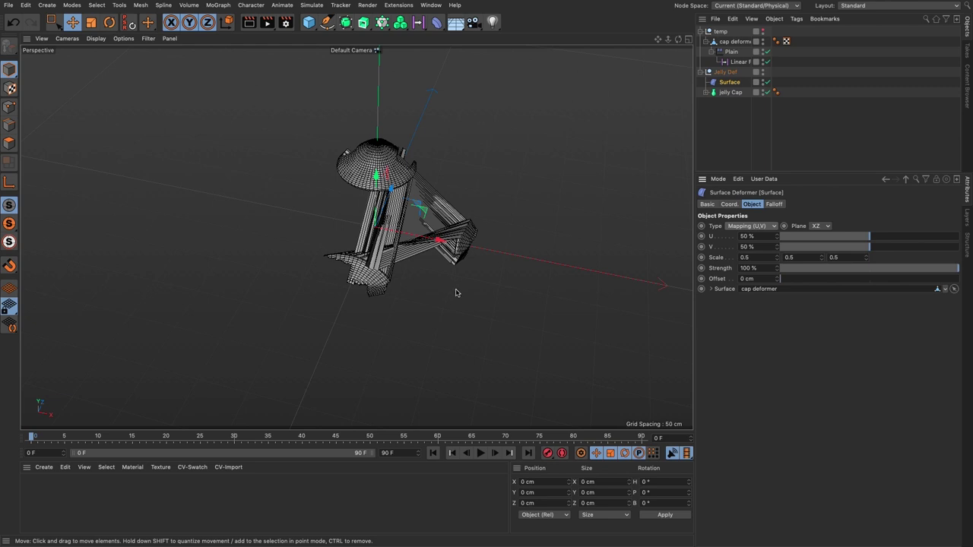
Inspect the cap deformer's UV layout in a separate texture view, and close that view.
{"action": "left_click", "coordinate": [744, 43]}
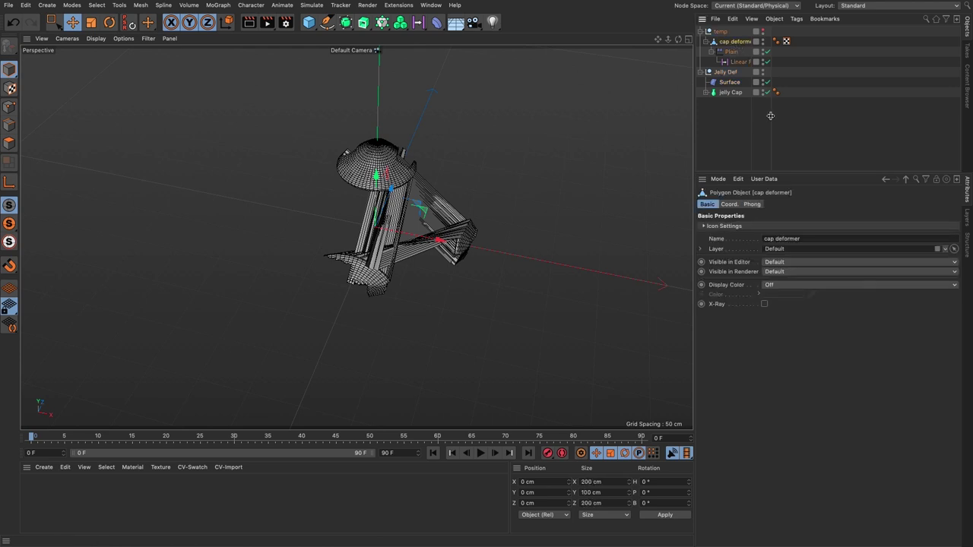
{"action": "left_click_drag", "start_coordinate": [770, 115], "coordinate": [788, 116]}
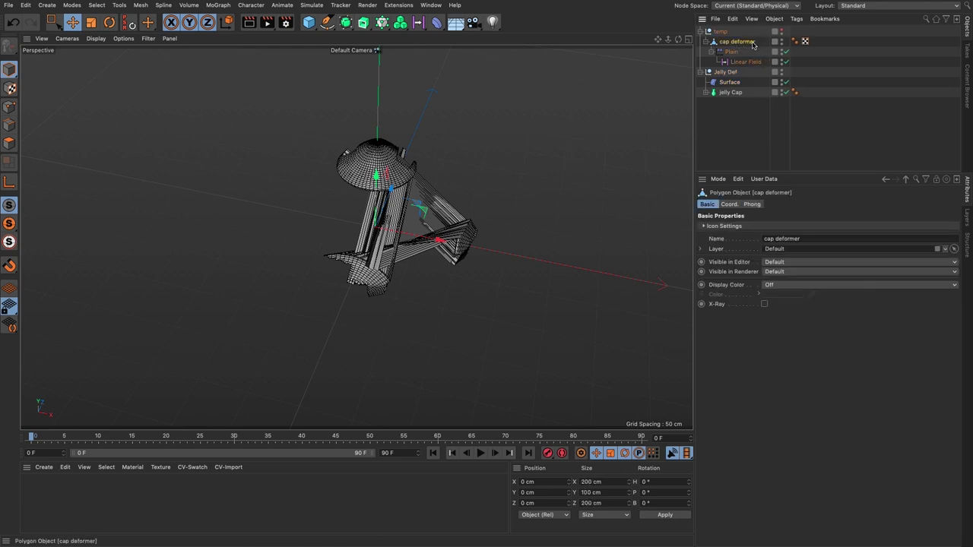
{"action": "left_click", "coordinate": [728, 82]}
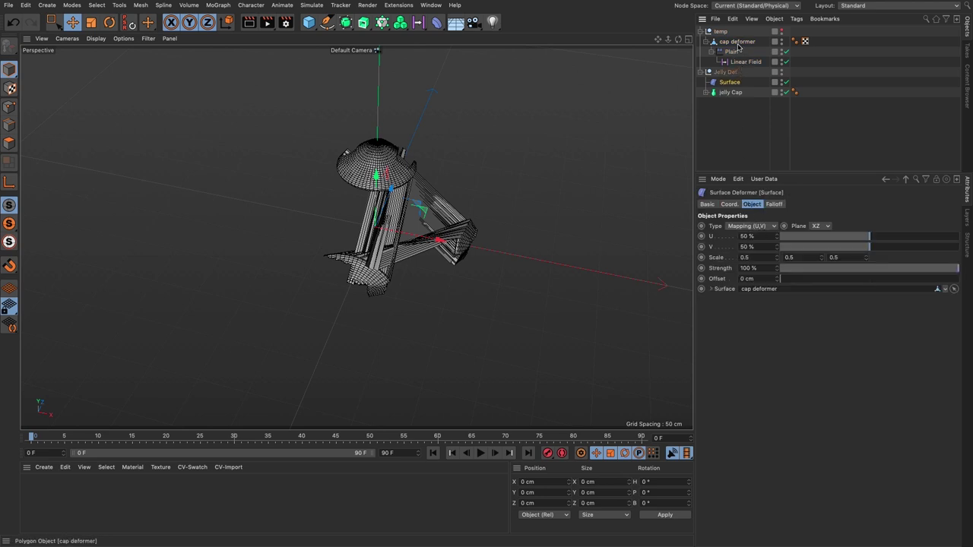
{"action": "double_click", "coordinate": [805, 43]}
{"action": "left_click_drag", "start_coordinate": [259, 47], "coordinate": [363, 86]}
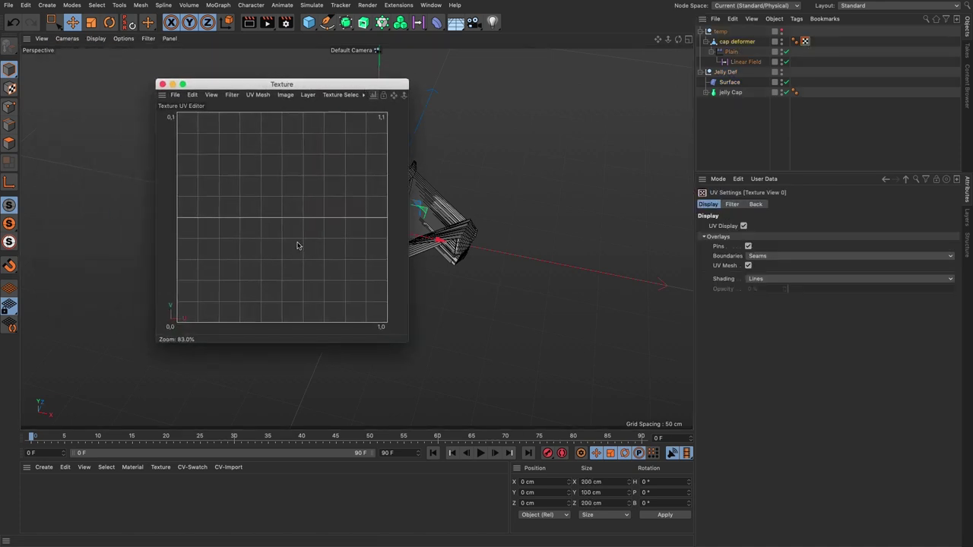
{"action": "left_click", "coordinate": [162, 84]}
Switch to the BP - UV Edit layout in Polygon mode, show the temp group, and hide the Jelly Def group.
{"action": "left_click", "coordinate": [912, 6]}
{"action": "left_click", "coordinate": [857, 36]}
{"action": "left_click", "coordinate": [9, 143]}
{"action": "scroll", "coordinate": [602, 202], "scroll_direction": "up", "scroll_amount": 5}
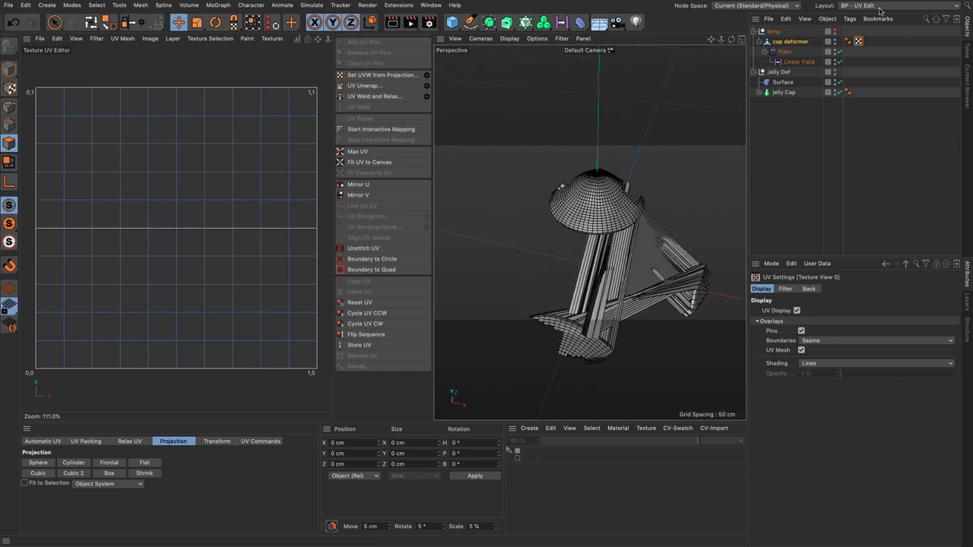
{"action": "left_click", "coordinate": [834, 32]}
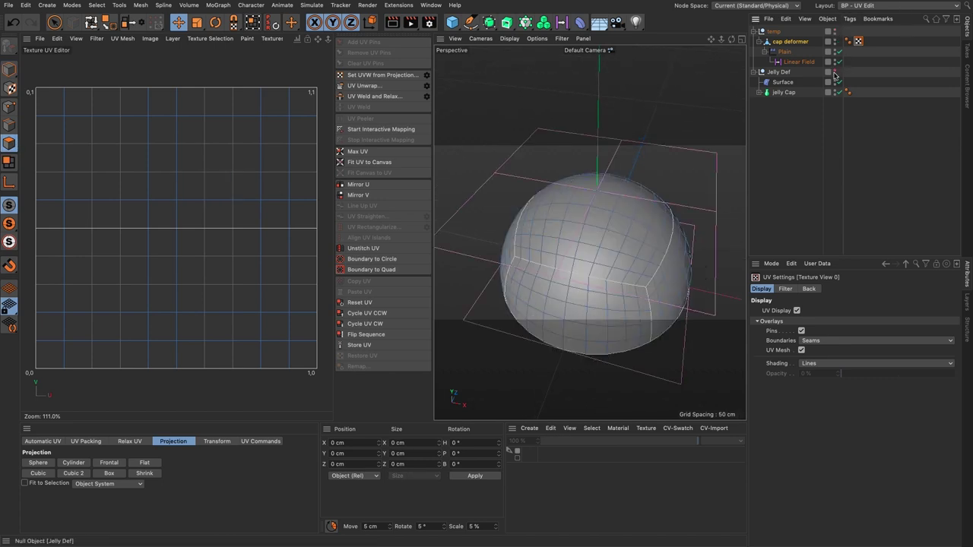
{"action": "left_click_drag", "start_coordinate": [621, 296], "coordinate": [669, 271], "text": "alt"}
Use Live Selection on several UV areas to examine which cap deformer polygons share the same UV space.
{"action": "left_click", "coordinate": [54, 21]}
{"action": "mouse_move", "coordinate": [134, 299]}
{"action": "left_mouse_down"}
{"action": "mouse_move", "coordinate": [246, 303]}
{"action": "mouse_move", "coordinate": [190, 282]}
{"action": "left_mouse_up"}
{"action": "mouse_move", "coordinate": [106, 243]}
{"action": "left_mouse_down"}
{"action": "mouse_move", "coordinate": [327, 253]}
{"action": "mouse_move", "coordinate": [143, 304]}
{"action": "mouse_move", "coordinate": [199, 293]}
{"action": "mouse_move", "coordinate": [212, 235]}
{"action": "left_mouse_up"}
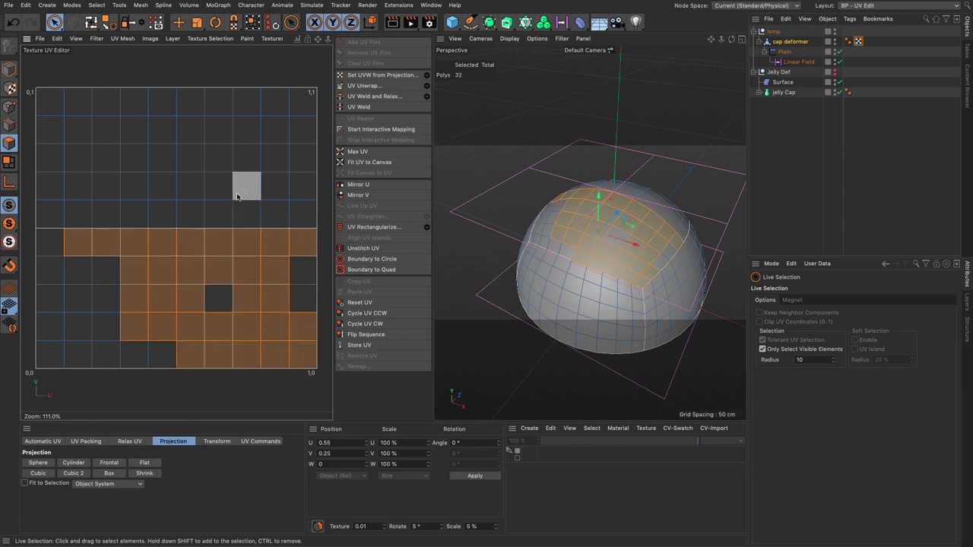
{"action": "left_click_drag", "start_coordinate": [245, 185], "coordinate": [251, 173]}
{"action": "left_click_drag", "start_coordinate": [616, 253], "coordinate": [566, 187], "text": "alt"}
{"action": "left_click_drag", "start_coordinate": [604, 217], "coordinate": [646, 274], "text": "alt"}
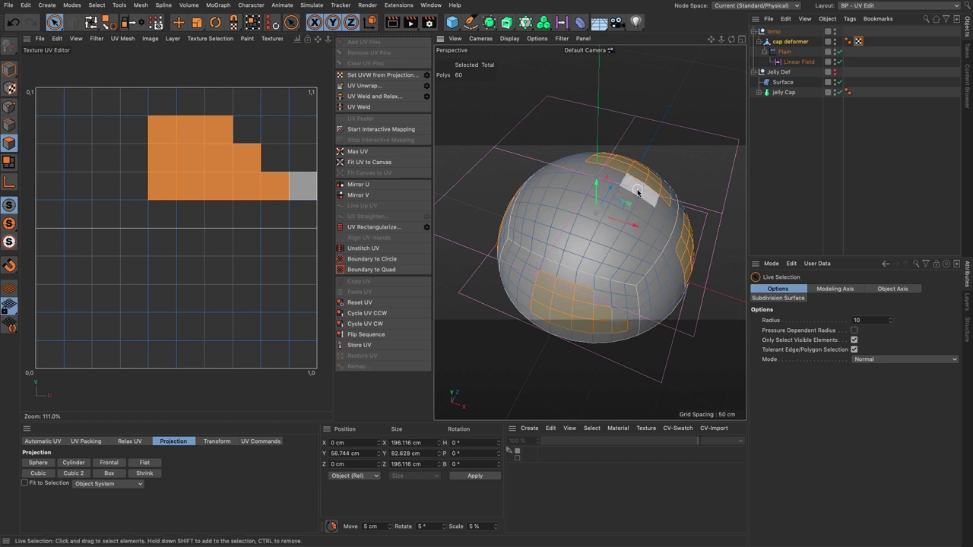
Select all cap deformer polygons and apply a Frontal UV projection from the framed Top view.
{"action": "key", "text": "ctrl+a"}
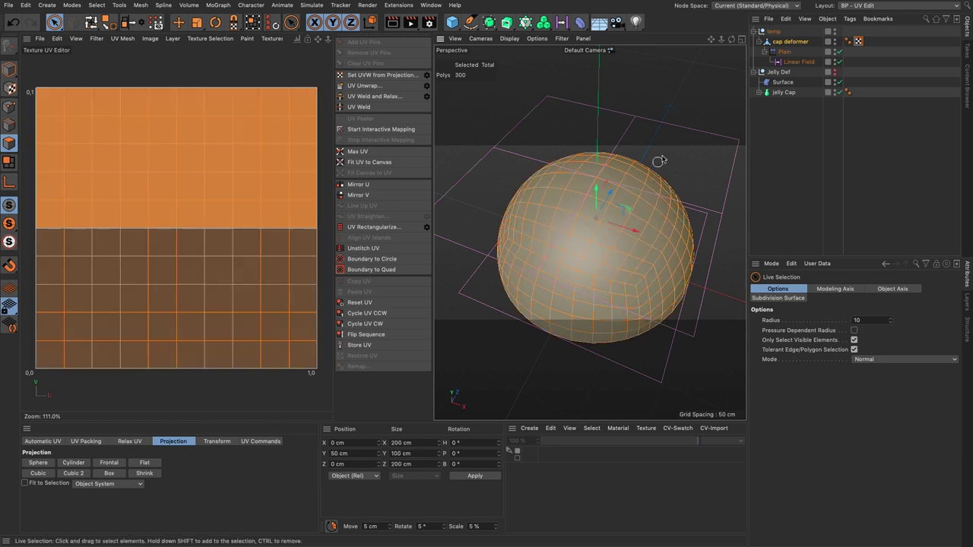
{"action": "left_click", "coordinate": [740, 39]}
{"action": "left_click", "coordinate": [741, 39]}
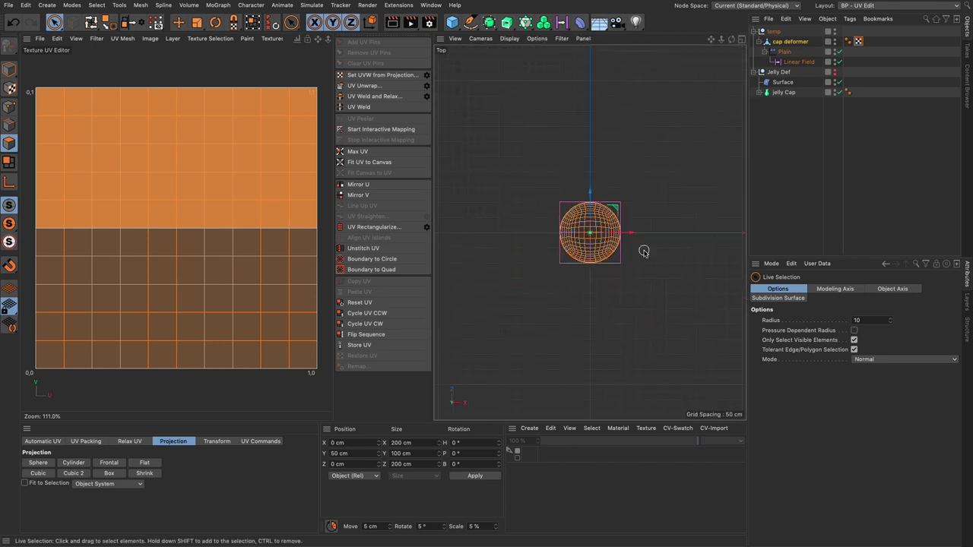
{"action": "key", "text": "h"}
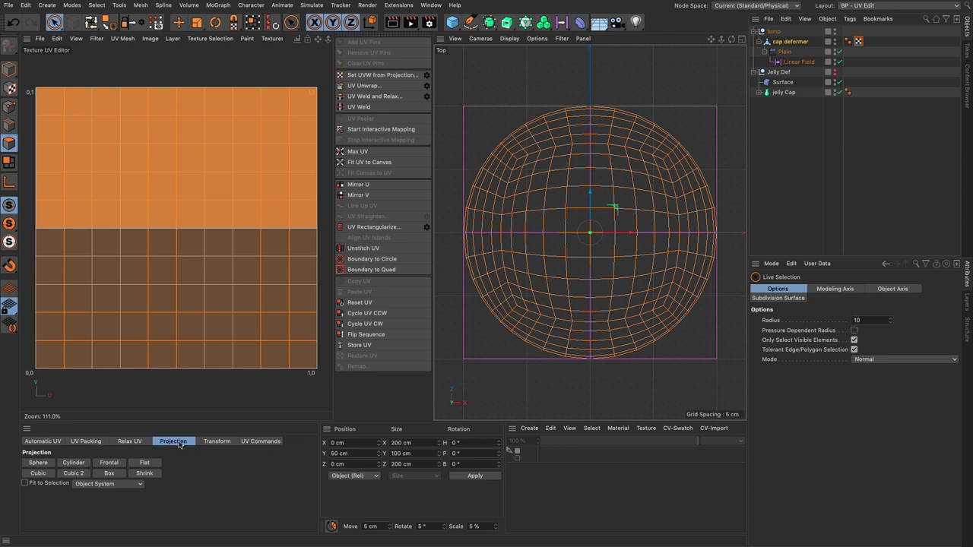
{"action": "left_click", "coordinate": [115, 465]}
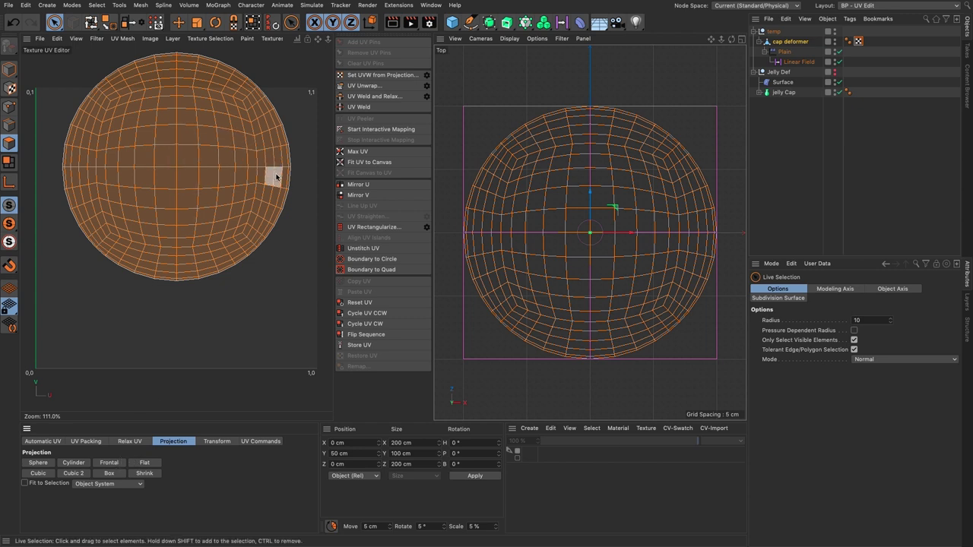
Turn on the UV Distortion display, run UV Weld and Relax on all polygons, and clear the selection.
{"action": "left_click", "coordinate": [76, 38]}
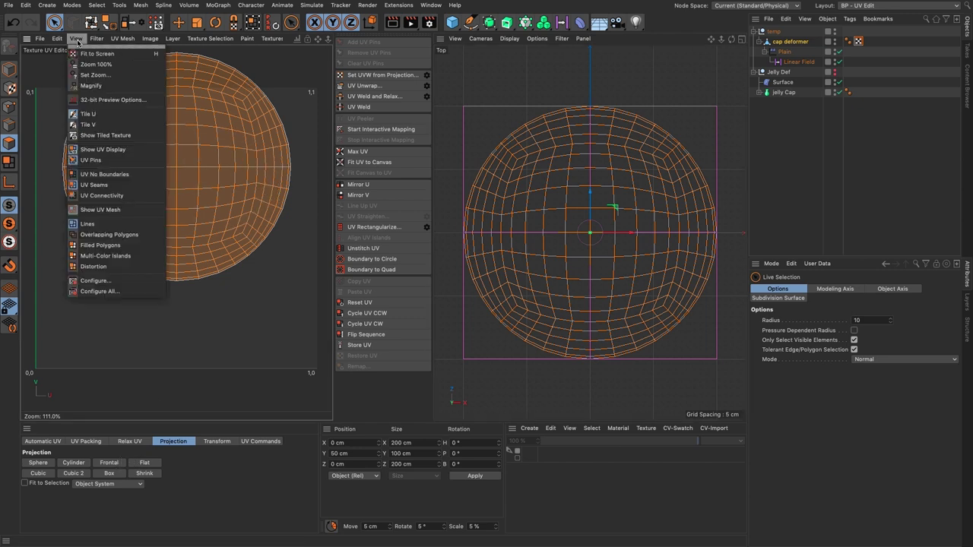
{"action": "left_click", "coordinate": [92, 266]}
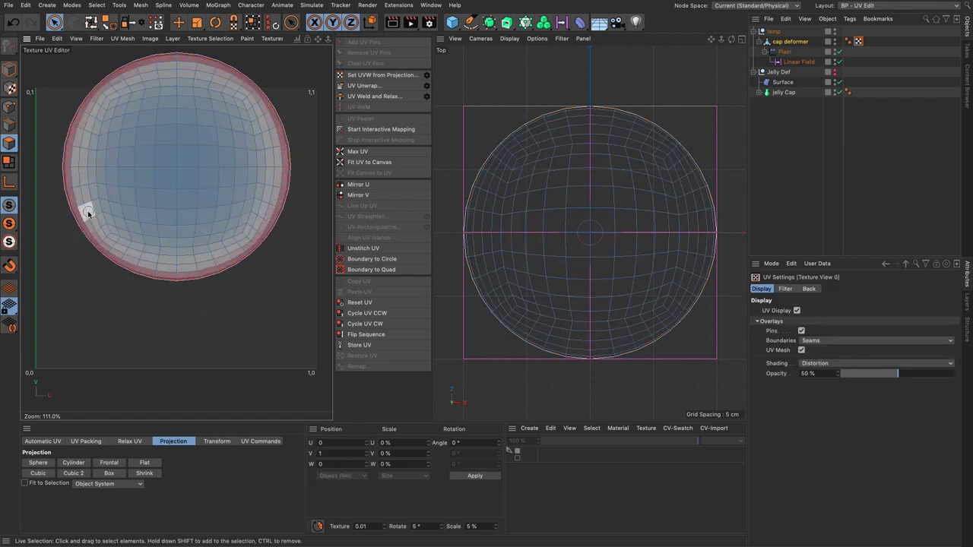
{"action": "key", "text": "ctrl+a"}
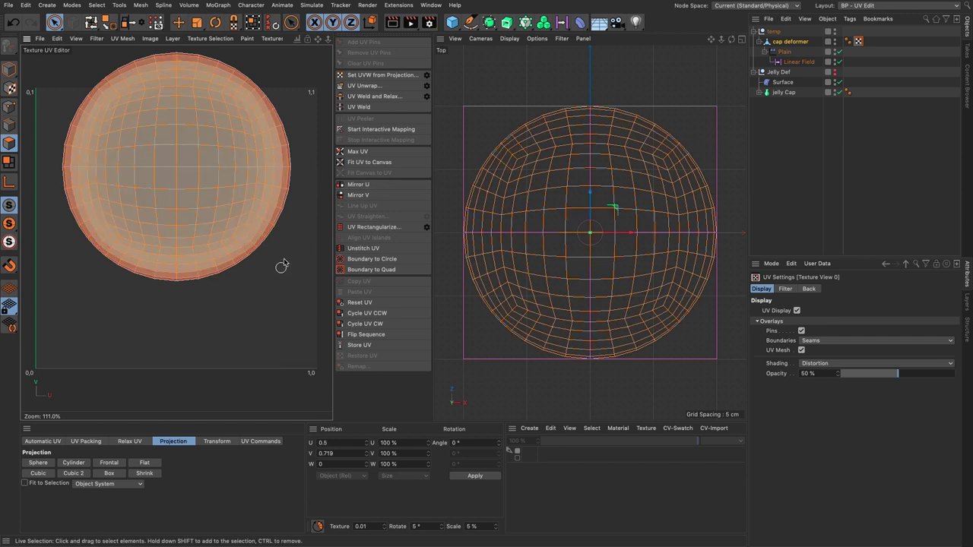
{"action": "left_click", "coordinate": [360, 96]}
{"action": "key", "text": "ctrl+shift+a"}
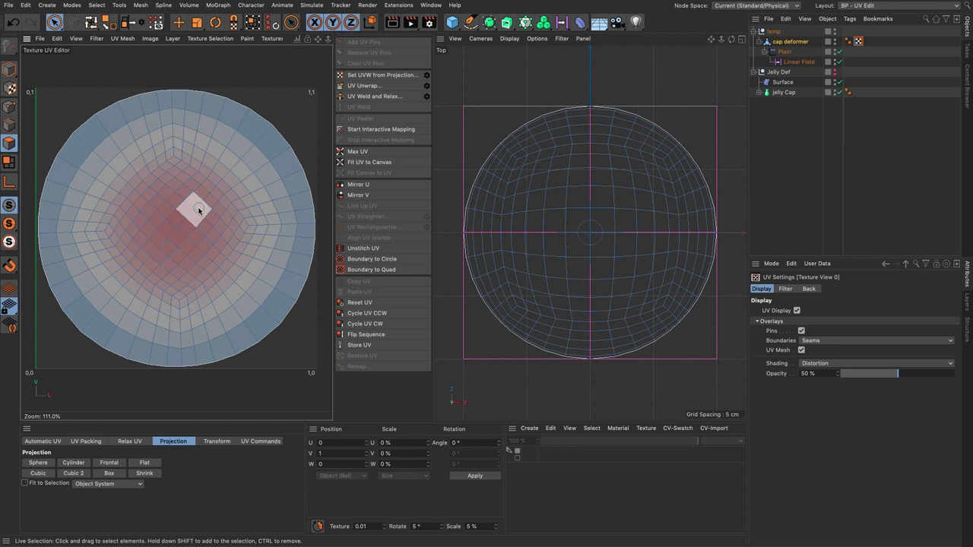
Return to the Standard layout, show the Jelly Def group, and hide the temp group.
{"action": "left_click", "coordinate": [740, 42]}
{"action": "left_click", "coordinate": [585, 39]}
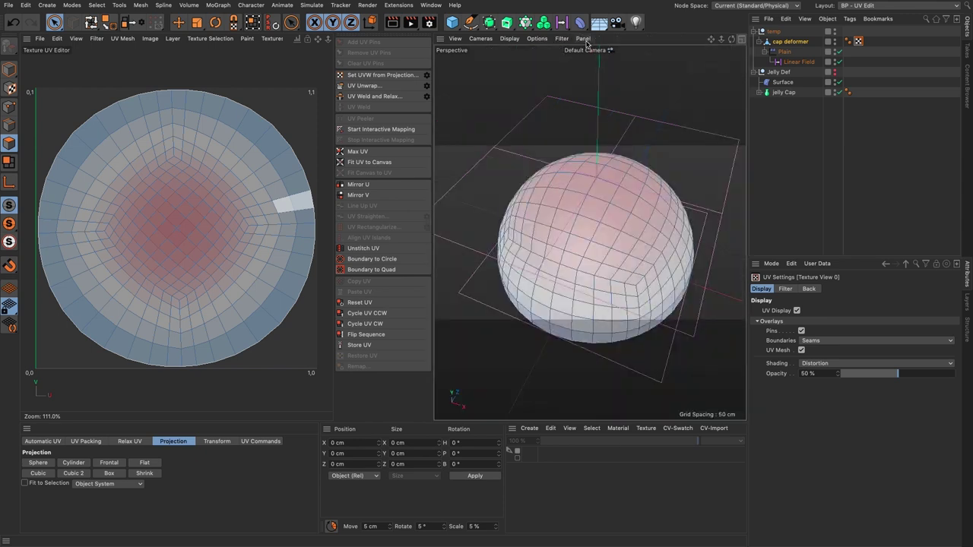
{"action": "left_click", "coordinate": [888, 8]}
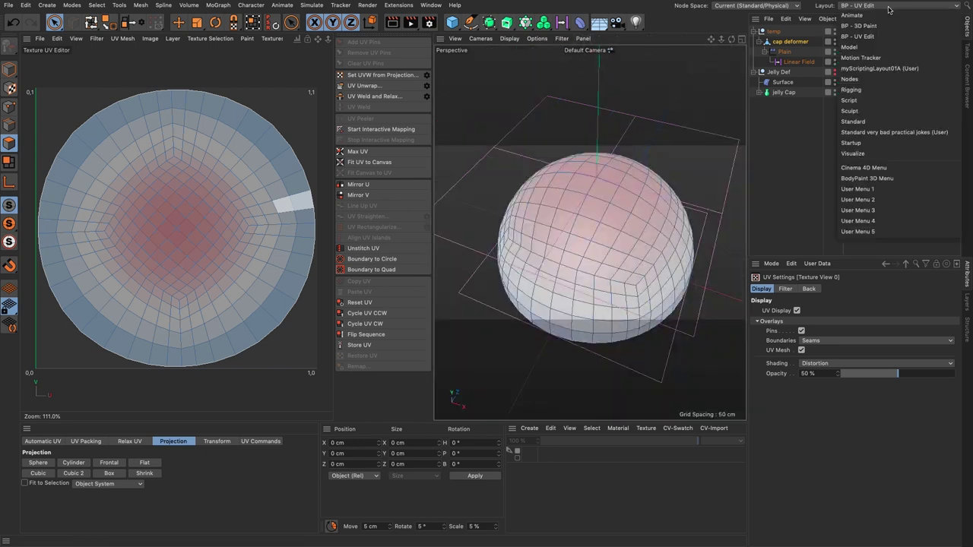
{"action": "left_click", "coordinate": [880, 125]}
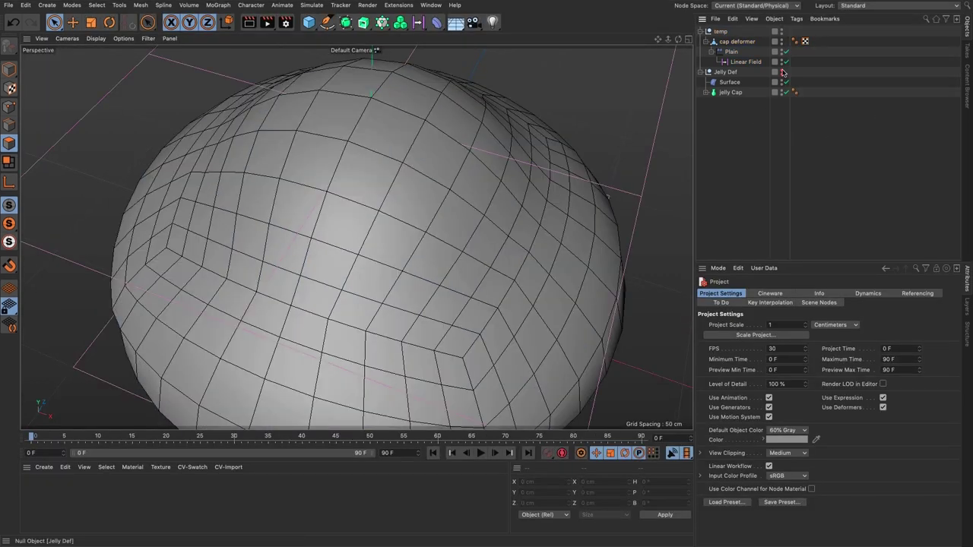
{"action": "left_click", "coordinate": [781, 71]}
{"action": "left_click", "coordinate": [781, 31]}
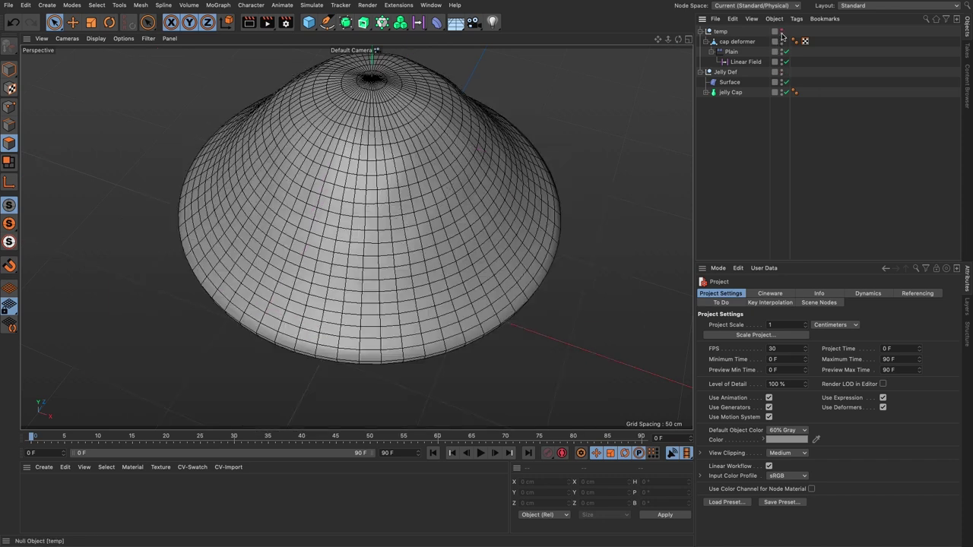
{"action": "scroll", "coordinate": [478, 250], "scroll_direction": "down", "scroll_amount": 5}
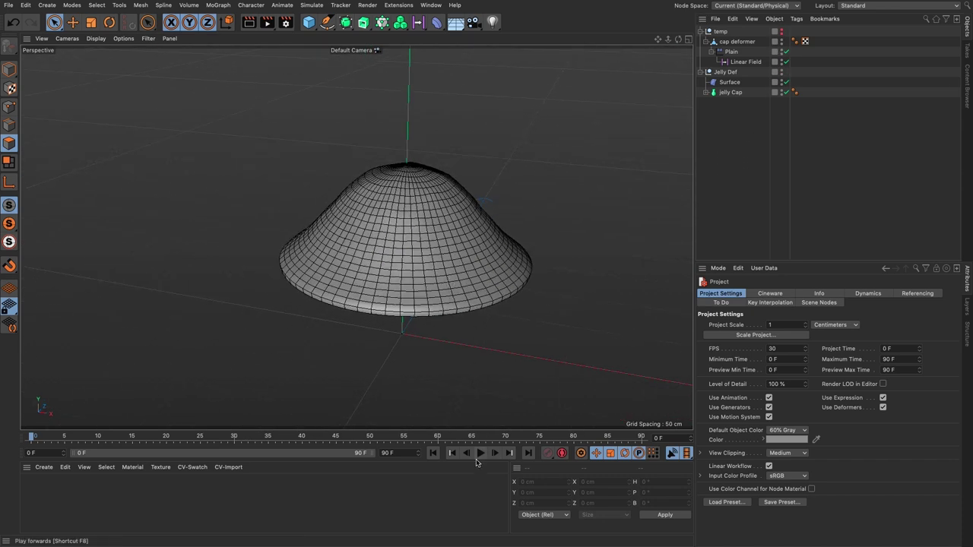
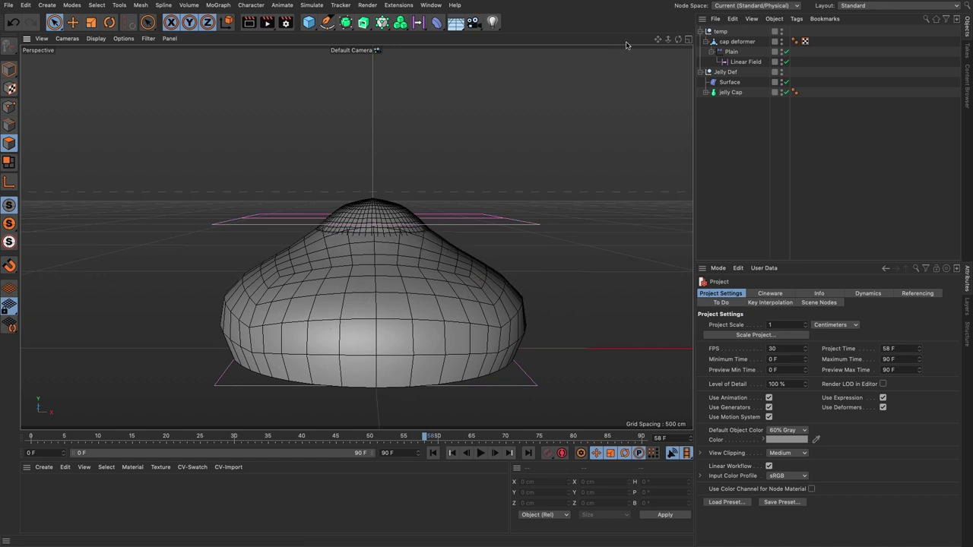
Play the animation in the Front view and set the Surface deformer's scale to 1 on all three axes.
{"action": "left_click", "coordinate": [688, 39]}
{"action": "left_click", "coordinate": [687, 238]}
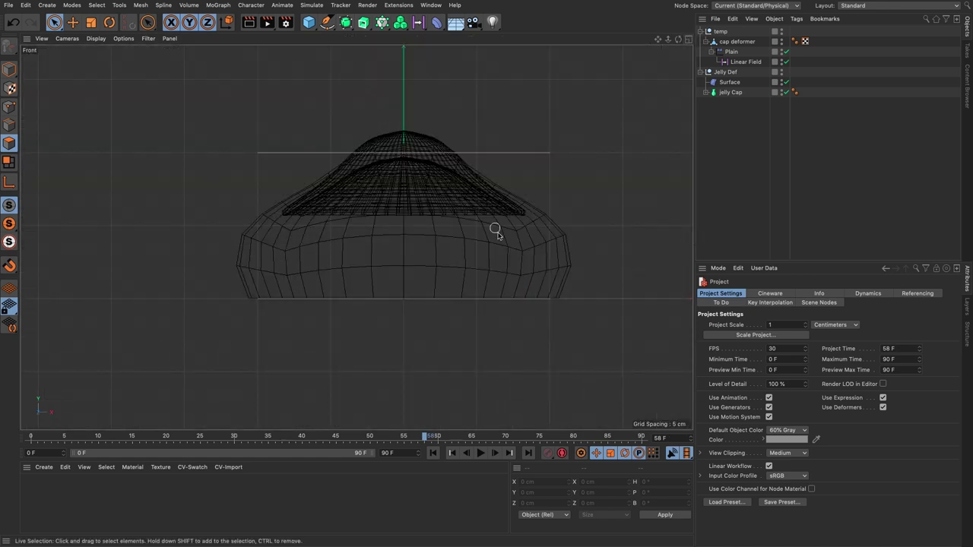
{"action": "left_click", "coordinate": [480, 453]}
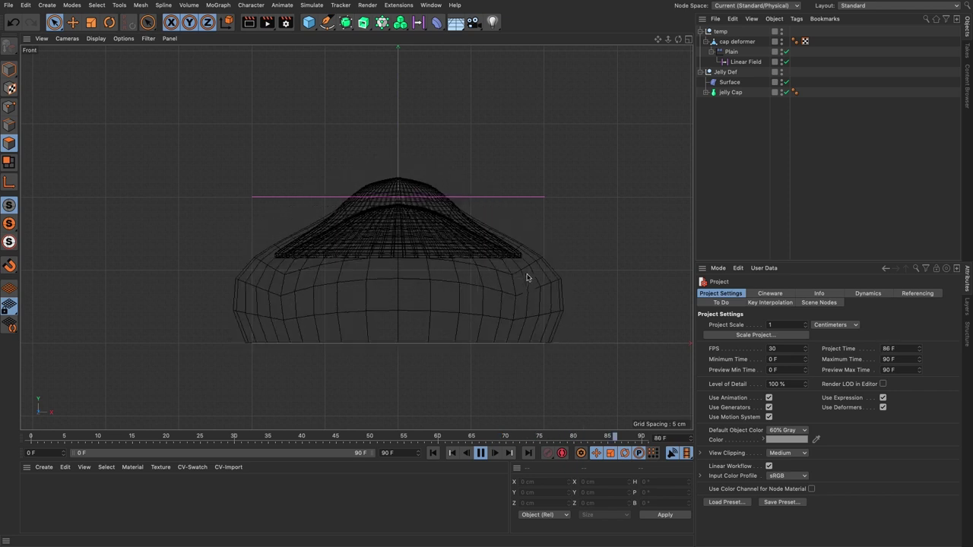
{"action": "left_click", "coordinate": [480, 453]}
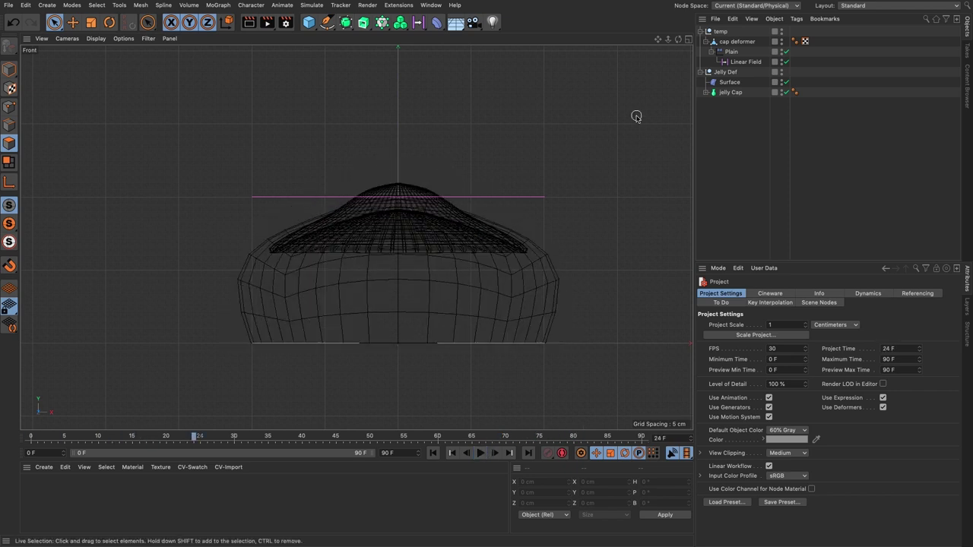
{"action": "left_click", "coordinate": [729, 82]}
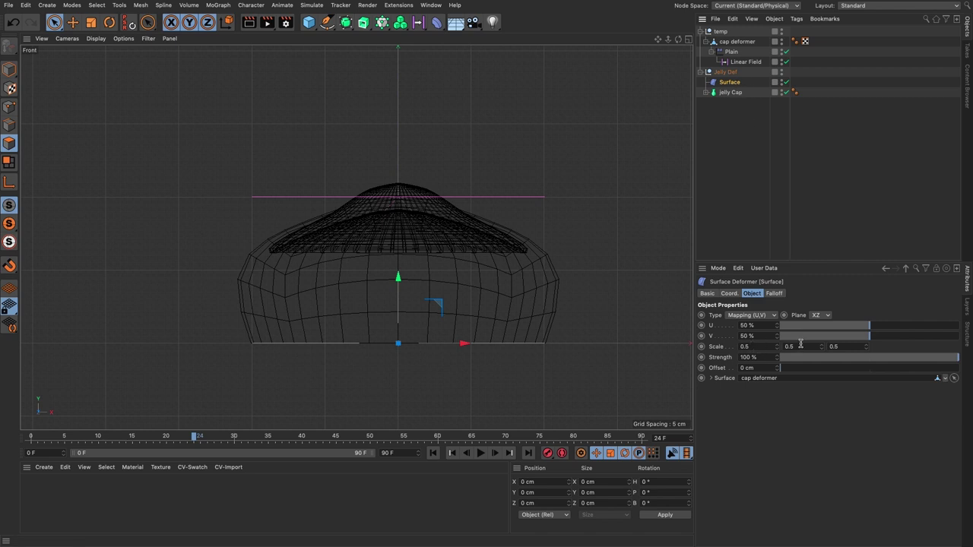
{"action": "double_click", "coordinate": [767, 347]}
{"action": "type", "text": "1"}
{"action": "key", "text": "Tab"}
{"action": "type", "text": "1"}
{"action": "key", "text": "Tab"}
{"action": "type", "text": "1"}
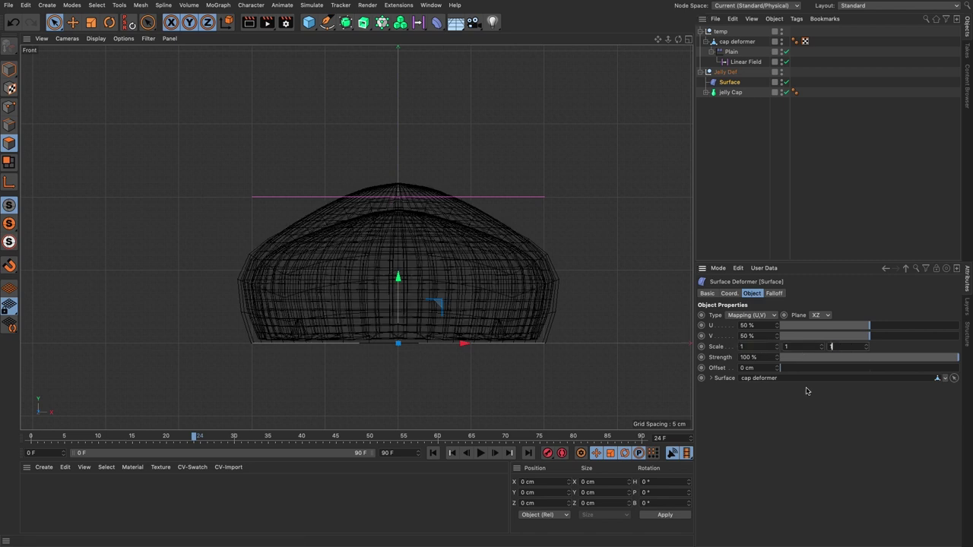
{"action": "key", "text": "Return"}
Hide the temp group and examine the jelly cap's underside and rim in the Perspective view while playing the animation.
{"action": "left_click", "coordinate": [688, 39]}
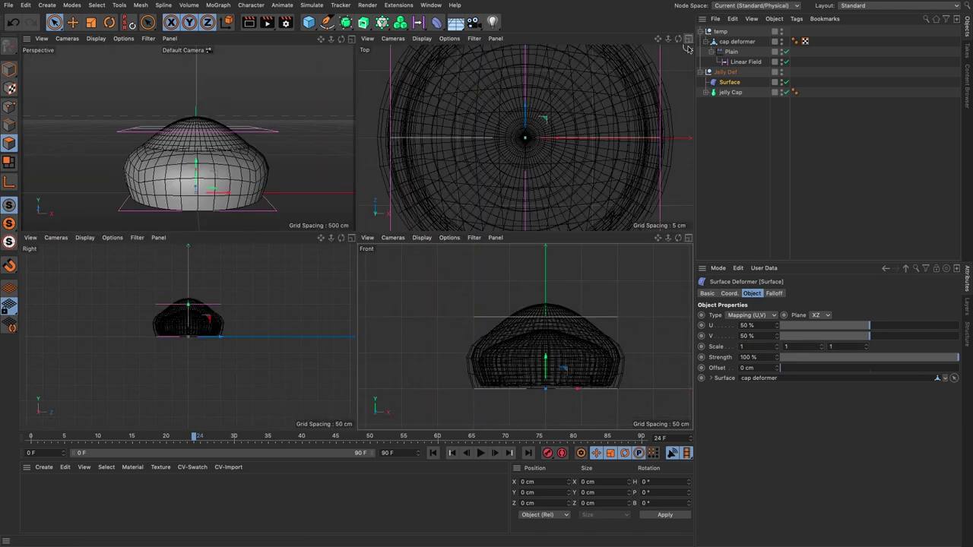
{"action": "left_click", "coordinate": [781, 31]}
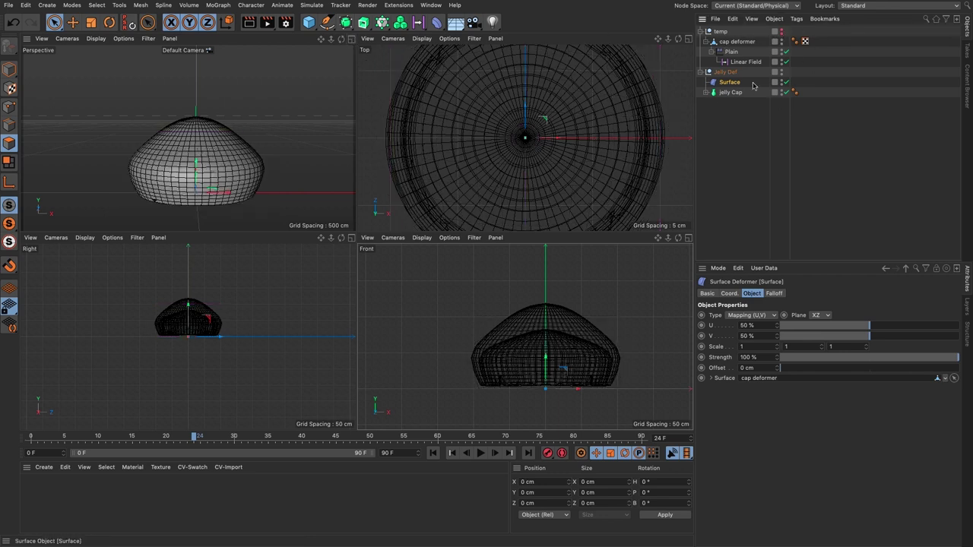
{"action": "left_click", "coordinate": [351, 38]}
{"action": "left_click_drag", "start_coordinate": [334, 327], "coordinate": [312, 398], "text": "alt"}
{"action": "scroll", "coordinate": [340, 385], "scroll_direction": "up", "scroll_amount": 5}
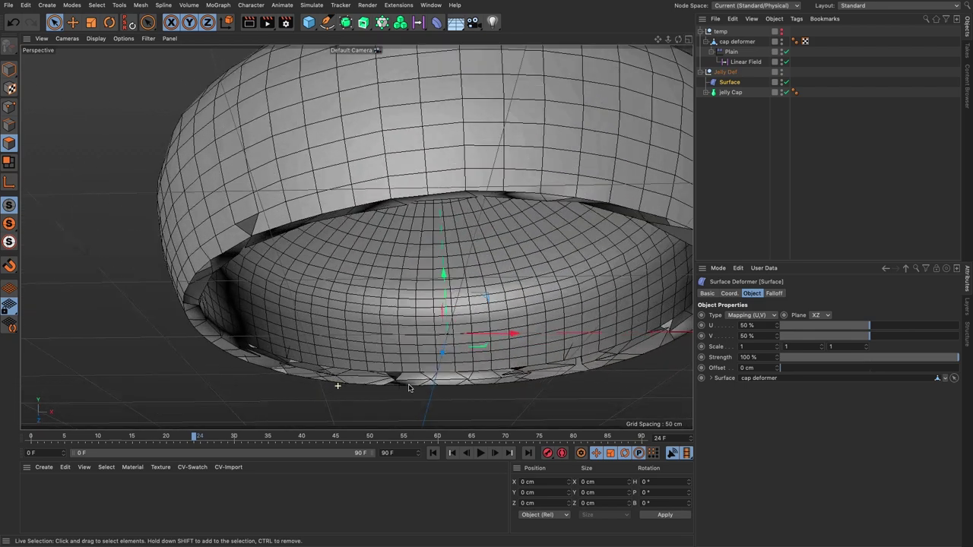
{"action": "left_click", "coordinate": [480, 453]}
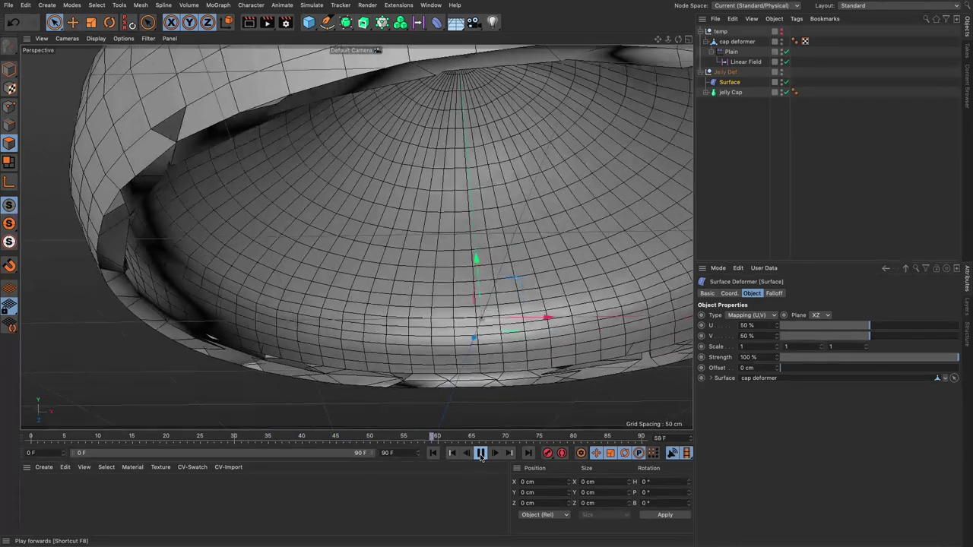
{"action": "left_click", "coordinate": [481, 453]}
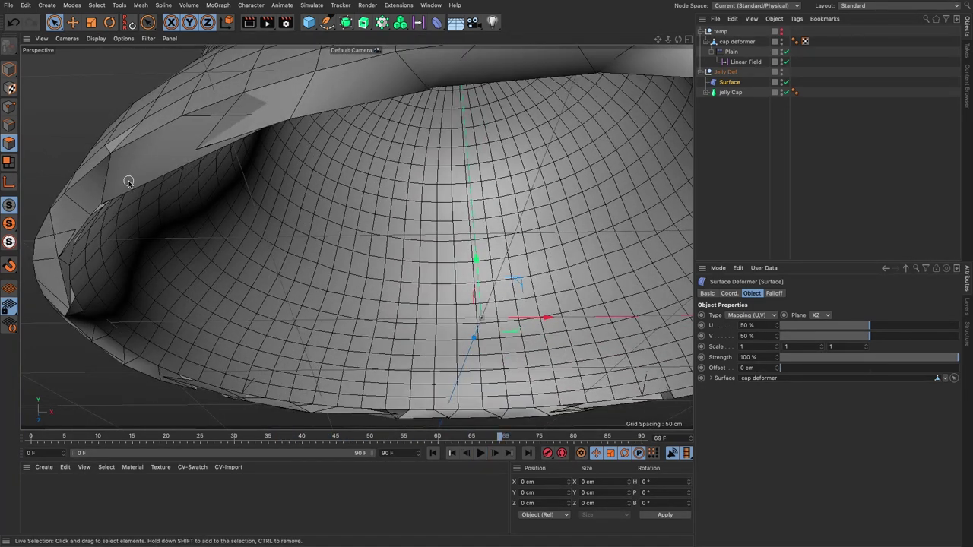
{"action": "left_click_drag", "start_coordinate": [263, 142], "coordinate": [354, 227], "text": "alt"}
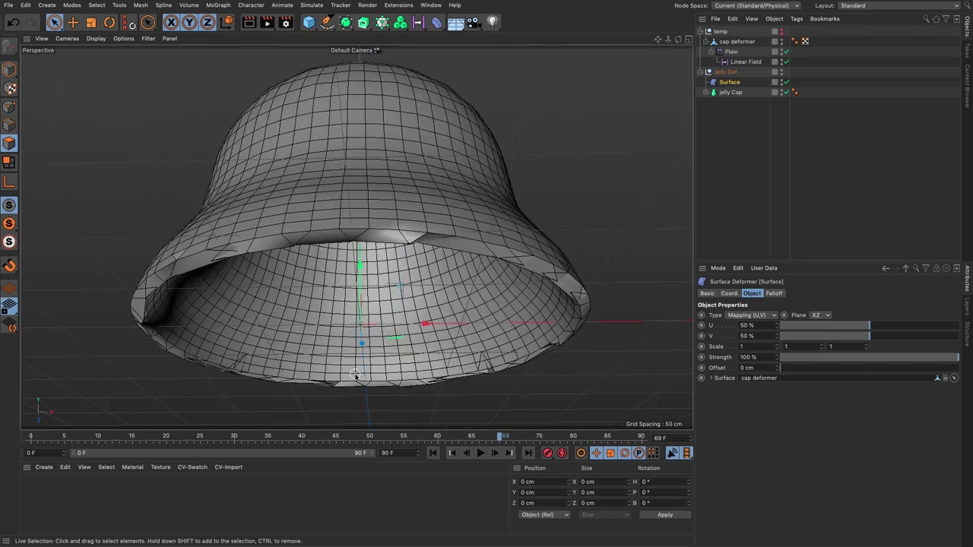
Set the Surface deformer's scale to 0.95 on all three axes and play the animation to review the cap.
{"action": "left_click", "coordinate": [766, 348]}
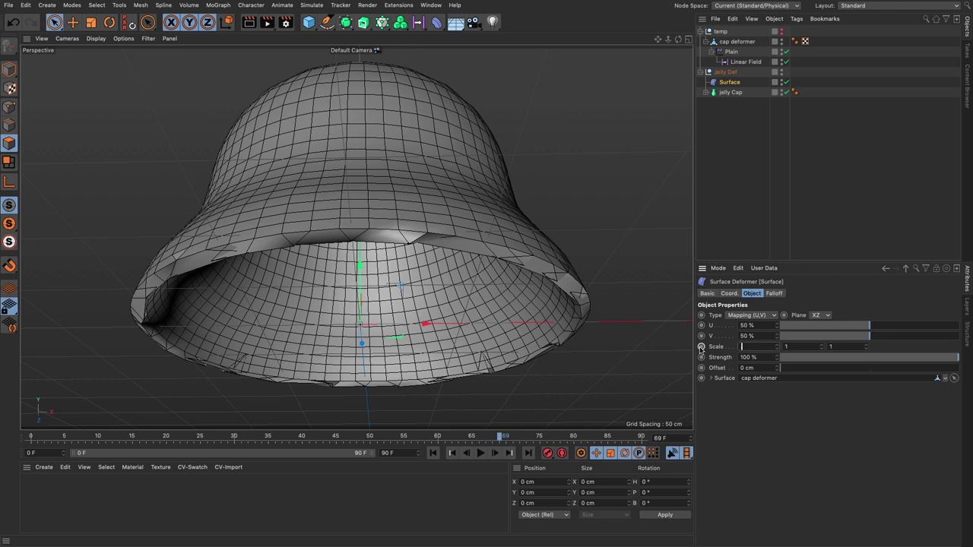
{"action": "type", "text": ".95"}
{"action": "key", "text": "Tab"}
{"action": "type", "text": ".95"}
{"action": "key", "text": "Tab"}
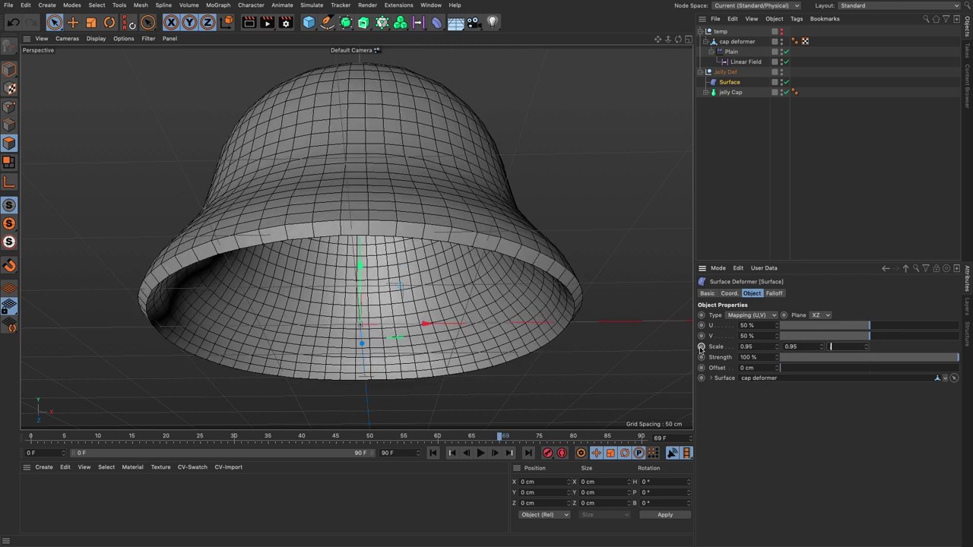
{"action": "type", "text": ".95"}
{"action": "key", "text": "Return"}
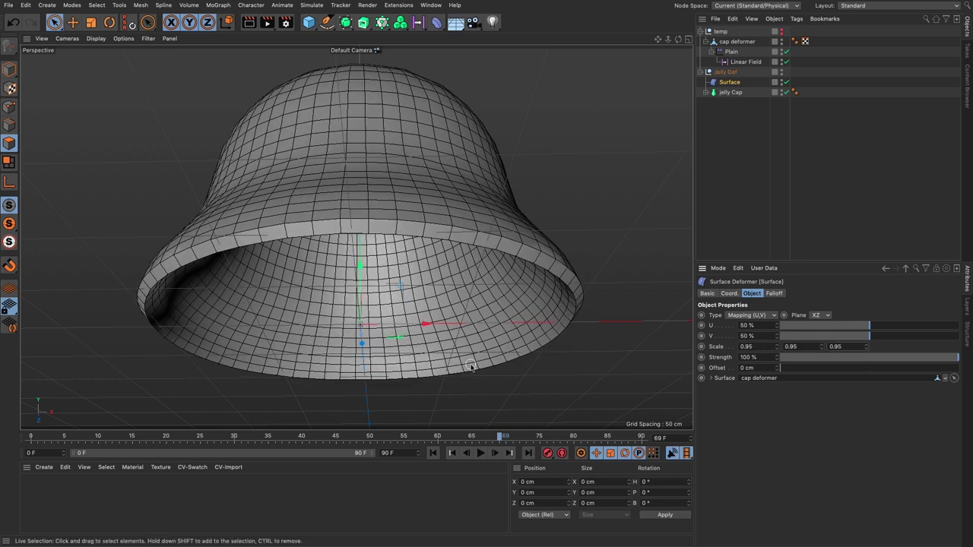
{"action": "left_click_drag", "start_coordinate": [504, 308], "coordinate": [493, 263], "text": "alt"}
{"action": "scroll", "coordinate": [493, 263], "scroll_direction": "down", "scroll_amount": 3}
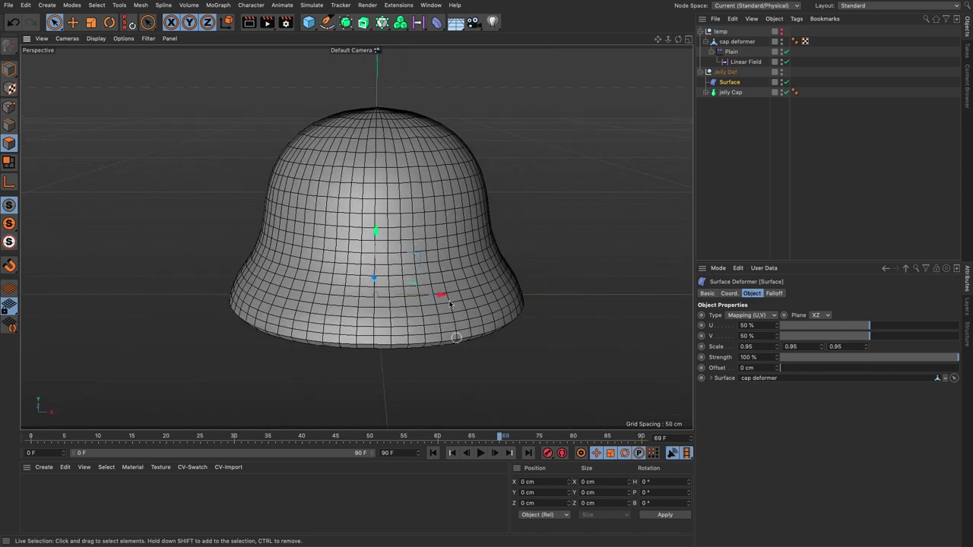
{"action": "left_click", "coordinate": [478, 453]}
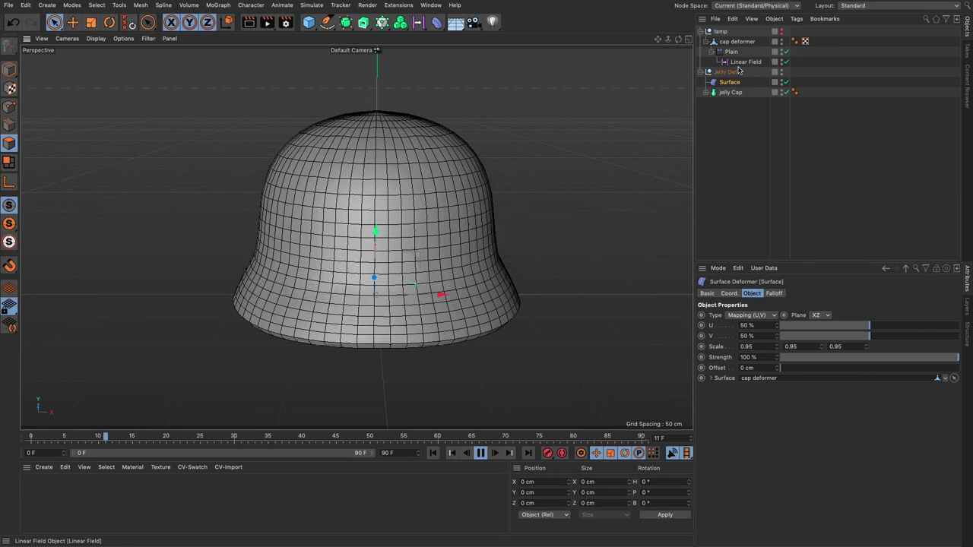
Try scaling the whole cap deformer object in Model mode and undo the change.
{"action": "left_click", "coordinate": [726, 43]}
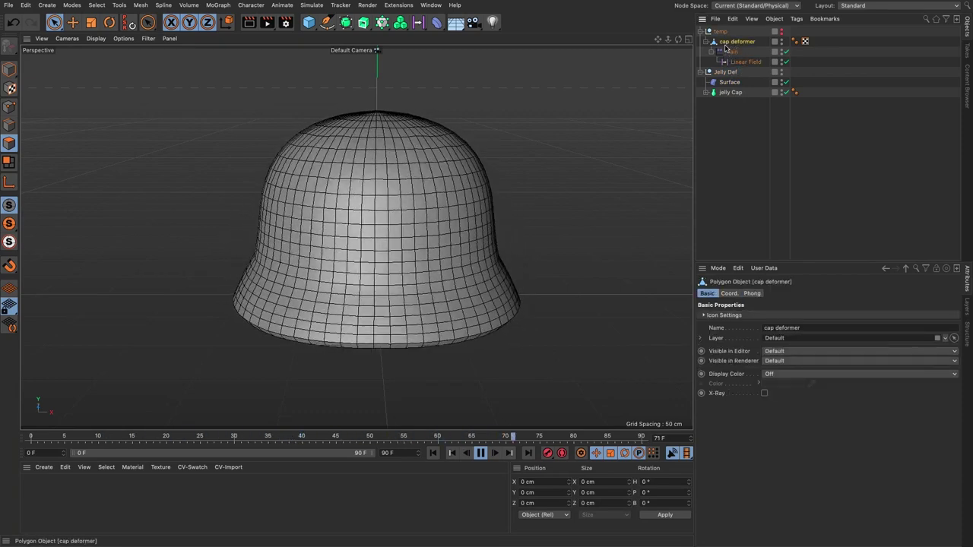
{"action": "left_click", "coordinate": [9, 69]}
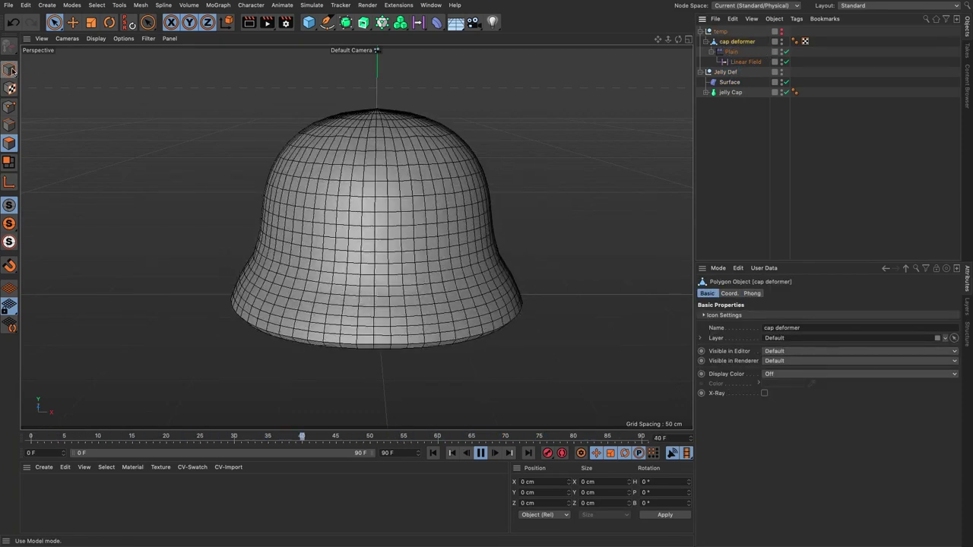
{"action": "left_click", "coordinate": [90, 22]}
{"action": "mouse_move", "coordinate": [376, 229]}
{"action": "left_mouse_down"}
{"action": "mouse_move", "coordinate": [372, 277]}
{"action": "mouse_move", "coordinate": [378, 191]}
{"action": "mouse_move", "coordinate": [386, 251]}
{"action": "mouse_move", "coordinate": [388, 237]}
{"action": "left_mouse_up"}
{"action": "key", "text": "ctrl+z"}
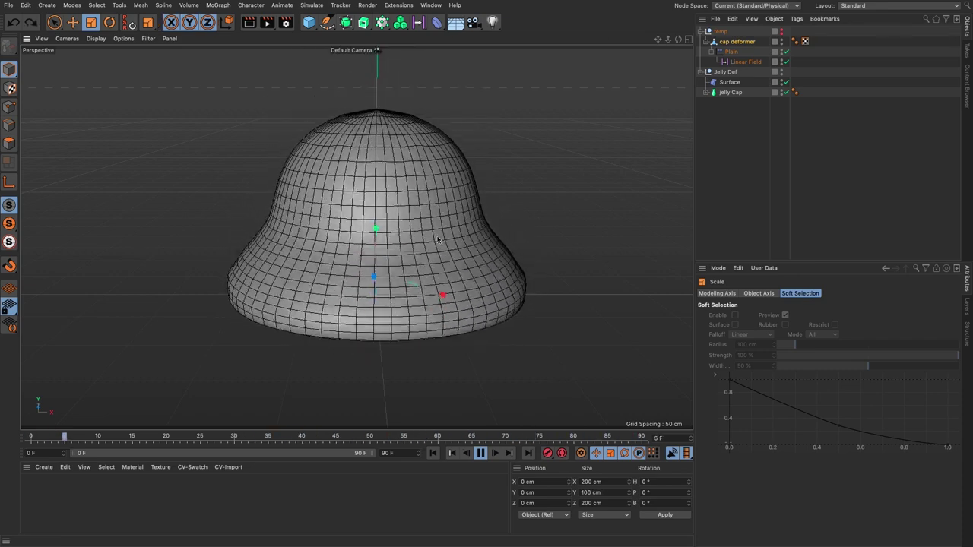
Show the temp group and scale all cap deformer polygons vertically to about 54% in the Front view.
{"action": "left_click", "coordinate": [688, 38]}
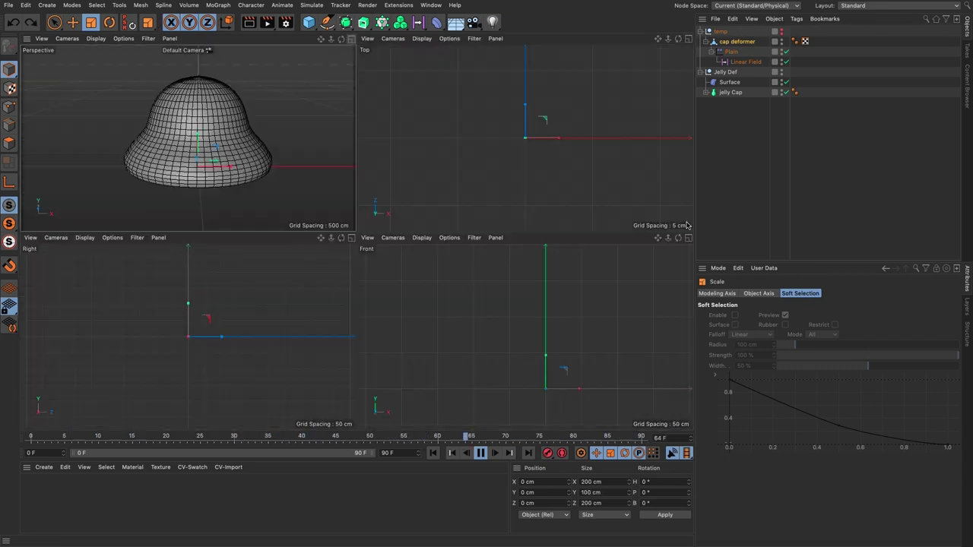
{"action": "left_click", "coordinate": [688, 238]}
{"action": "key", "text": "F8"}
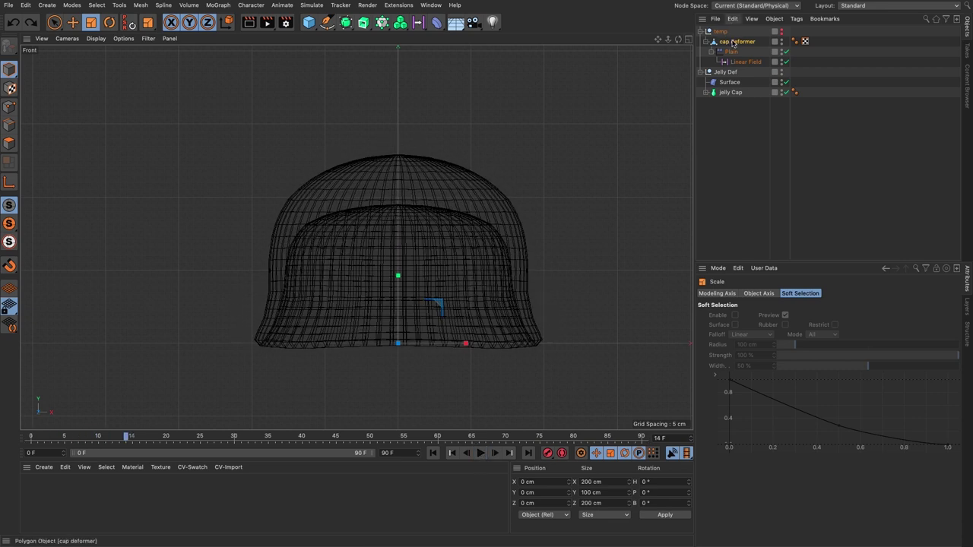
{"action": "left_click", "coordinate": [778, 32]}
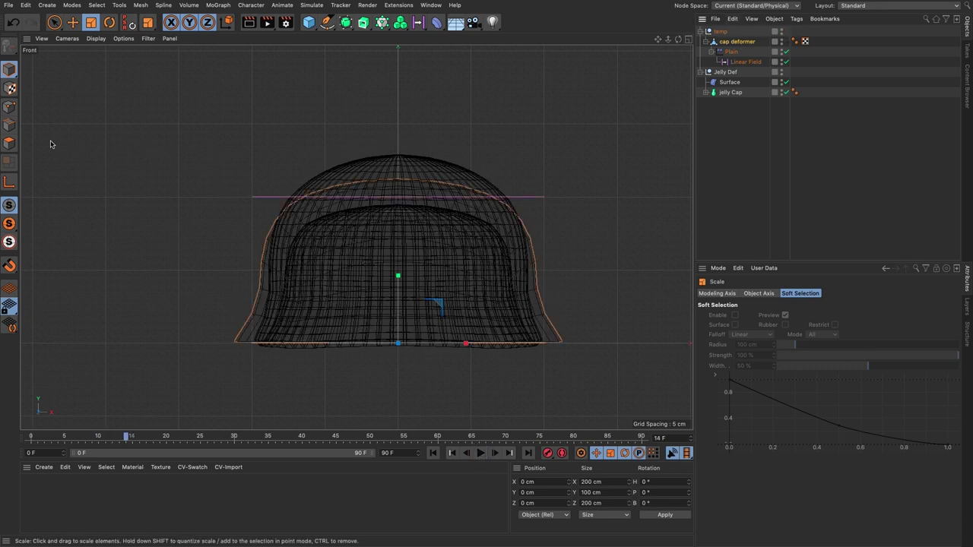
{"action": "left_click", "coordinate": [9, 143]}
{"action": "key", "text": "ctrl+a"}
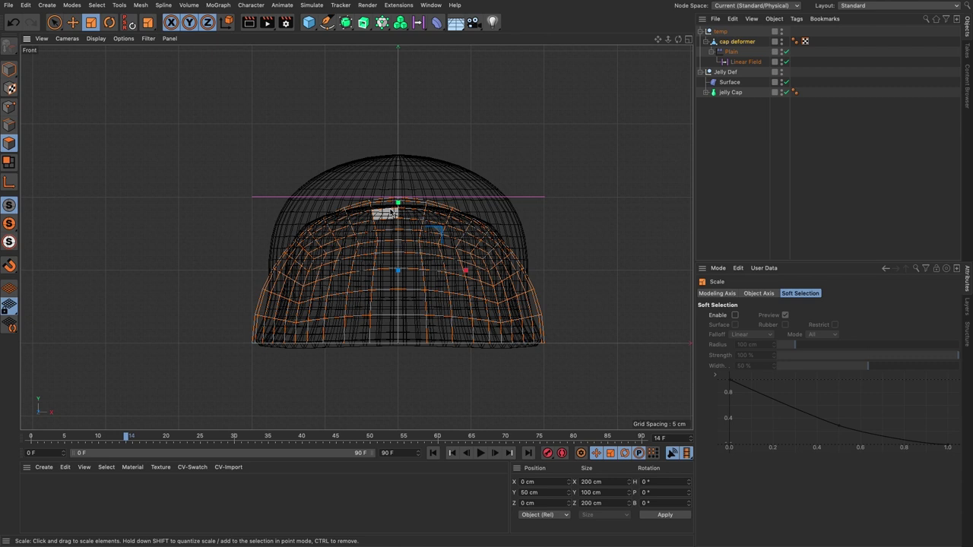
{"action": "left_click_drag", "start_coordinate": [397, 202], "coordinate": [398, 235]}
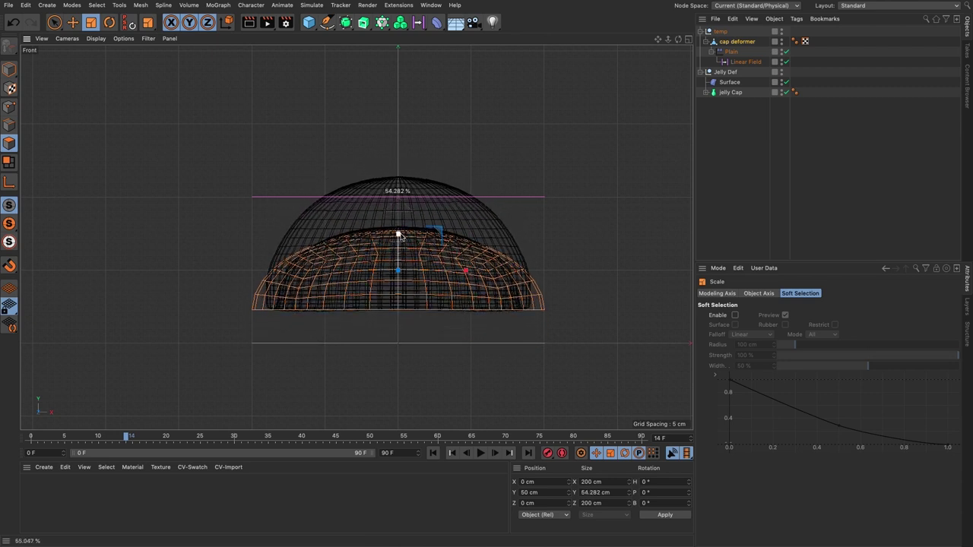
Play the animation in the Perspective view with the temp group hidden, and collapse the group.
{"action": "left_click", "coordinate": [481, 453]}
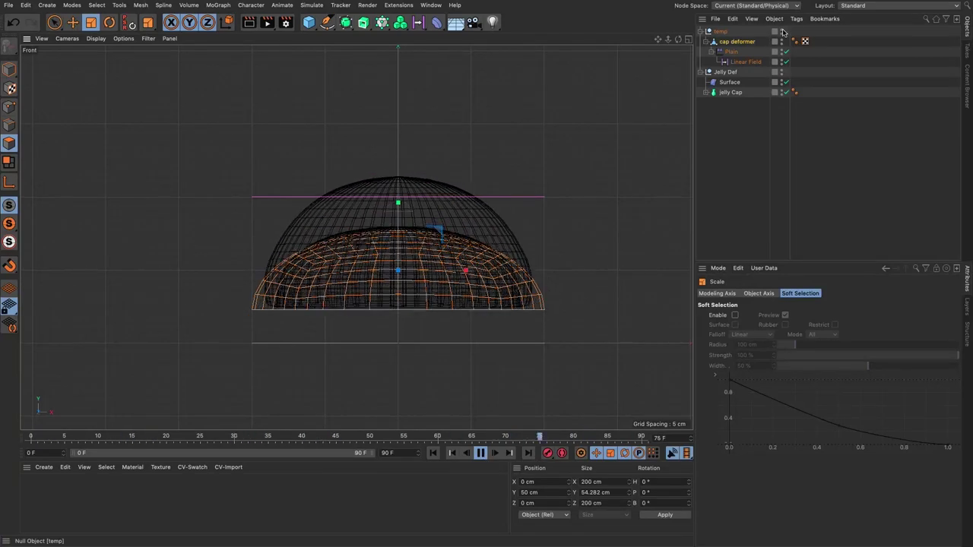
{"action": "middle_click", "coordinate": [390, 93]}
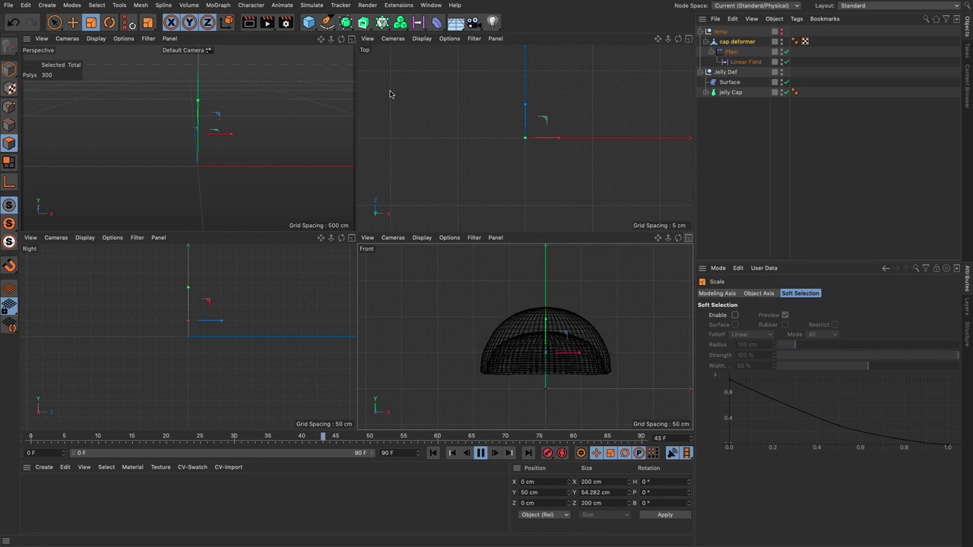
{"action": "left_click", "coordinate": [350, 39]}
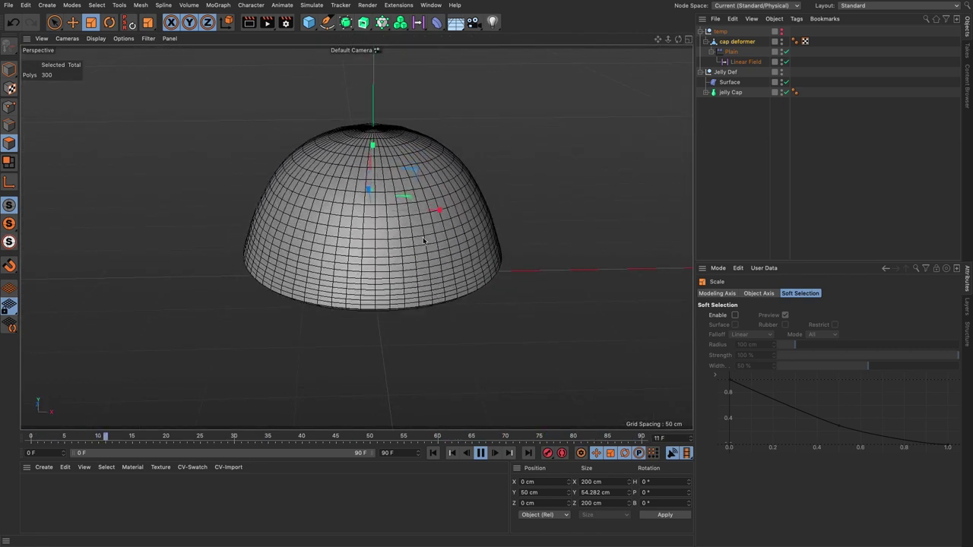
{"action": "key", "text": "F8"}
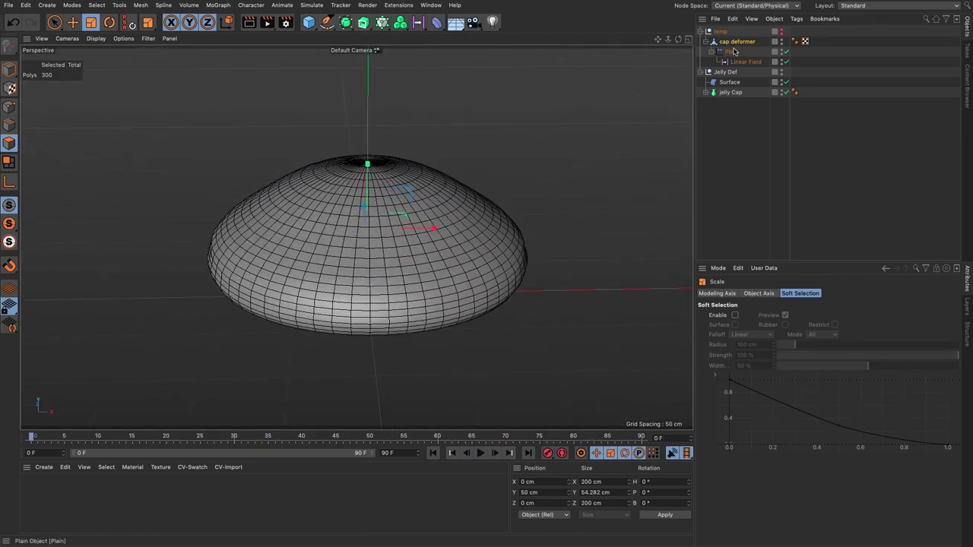
{"action": "left_click", "coordinate": [700, 31]}
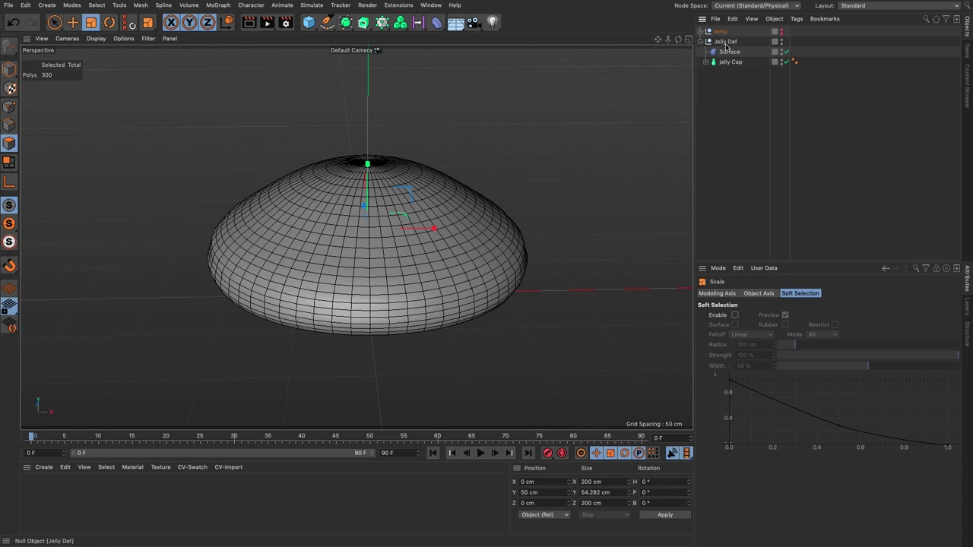
Disable the Surface deformer acting on the jelly cap.
{"action": "left_click_drag", "start_coordinate": [478, 227], "coordinate": [459, 262], "text": "alt"}
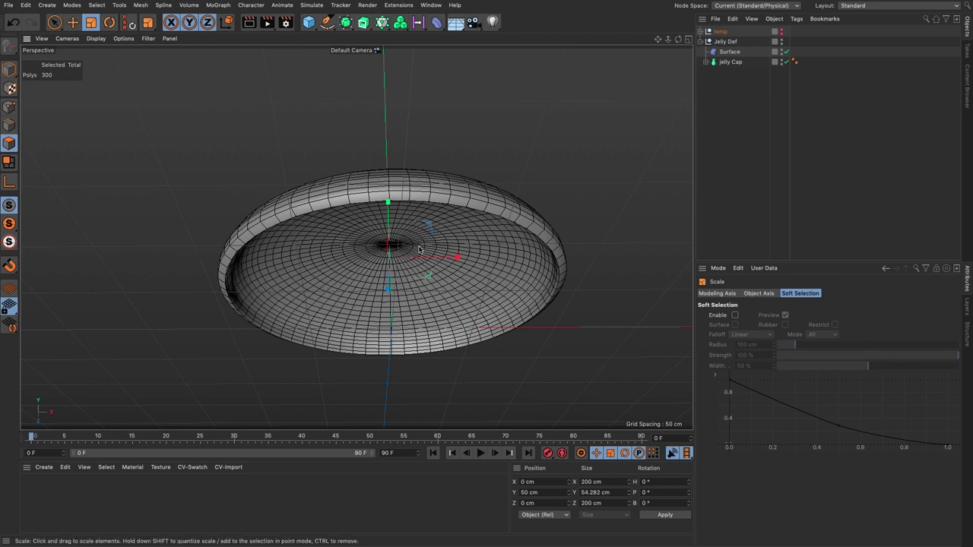
{"action": "left_click_drag", "start_coordinate": [466, 238], "coordinate": [482, 313], "text": "alt"}
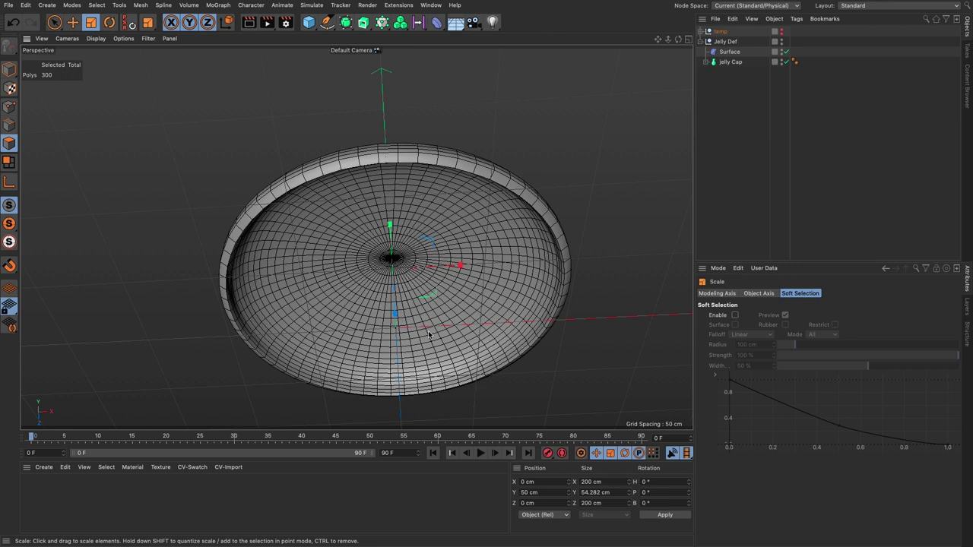
{"action": "left_click", "coordinate": [722, 62]}
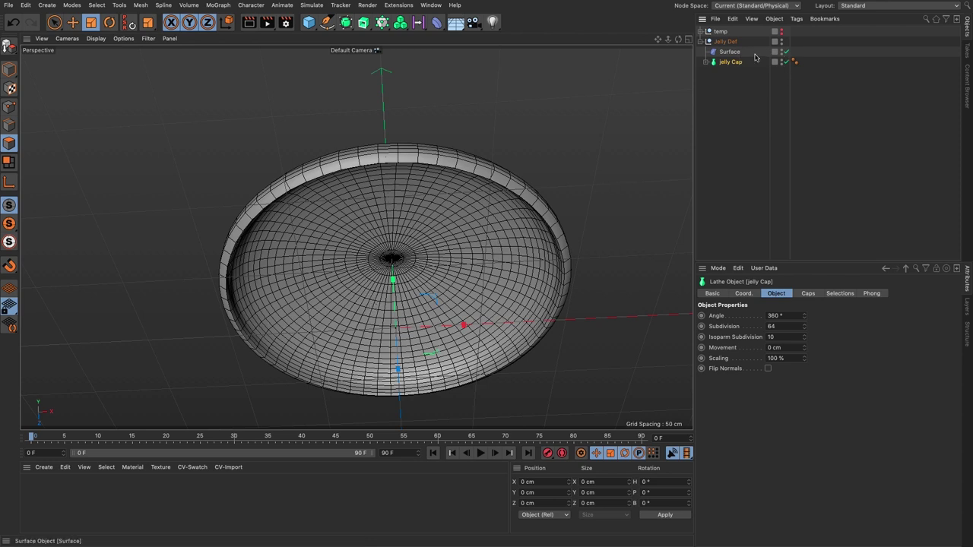
{"action": "left_click", "coordinate": [785, 52]}
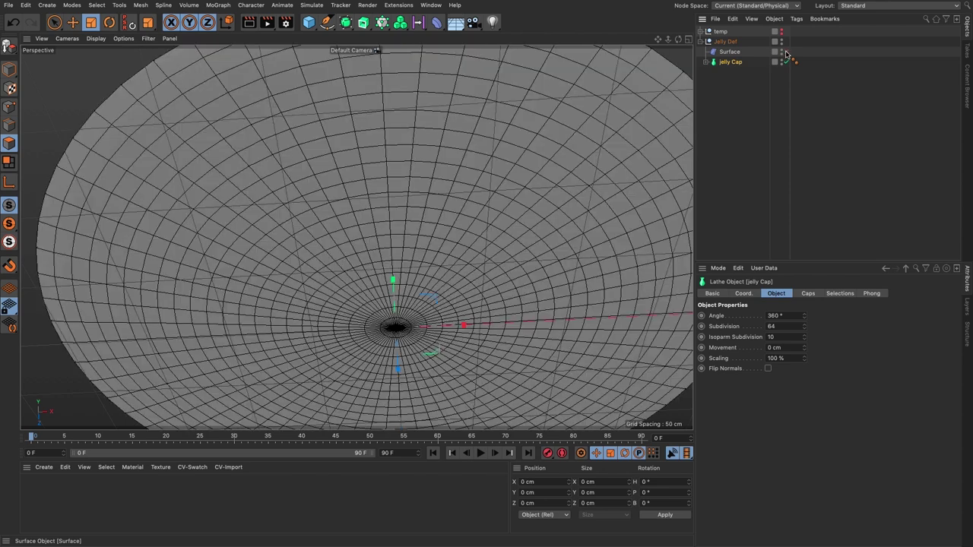
{"action": "scroll", "coordinate": [478, 258], "scroll_direction": "down", "scroll_amount": 3}
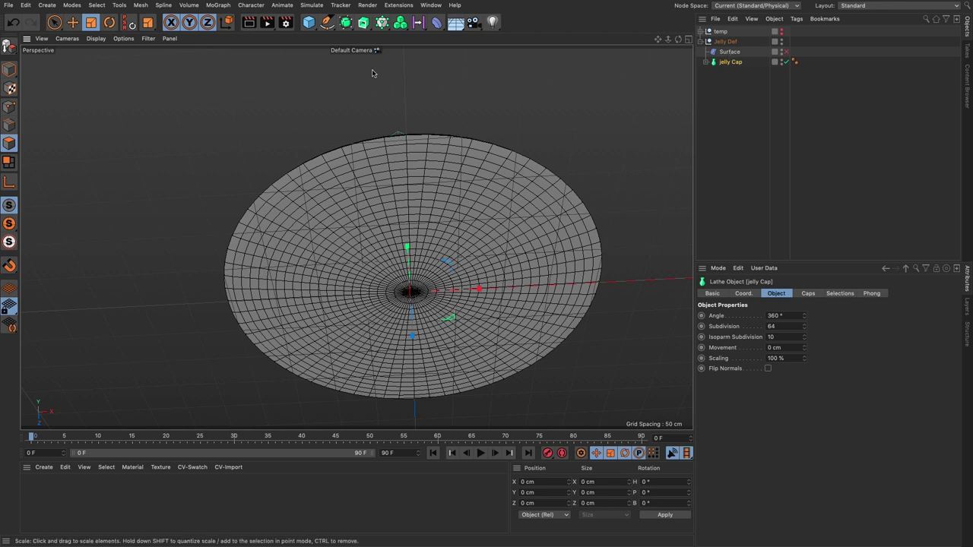
Add a Flower spline in the XZ plane with an inner radius of 77 cm and an outer radius of 173 cm.
{"action": "left_click", "coordinate": [326, 25]}
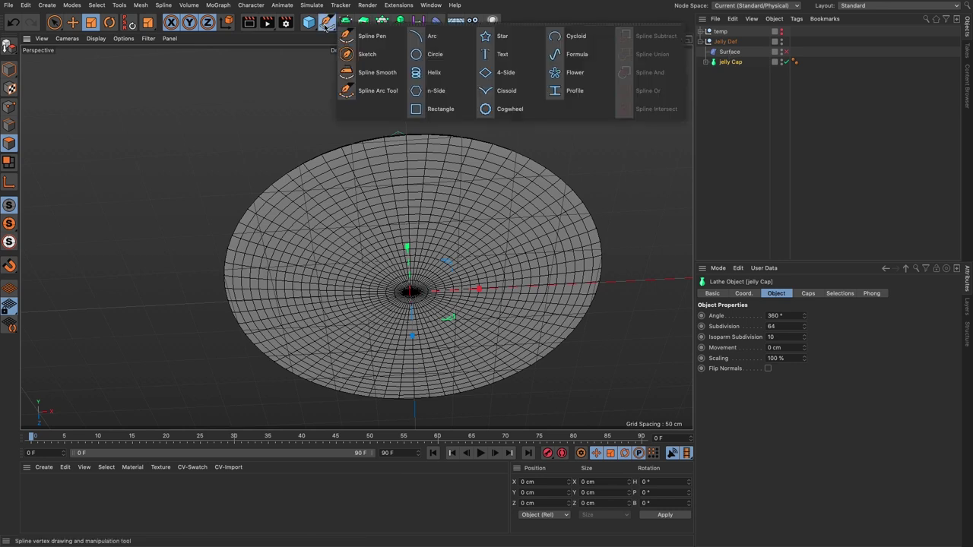
{"action": "left_click", "coordinate": [555, 74]}
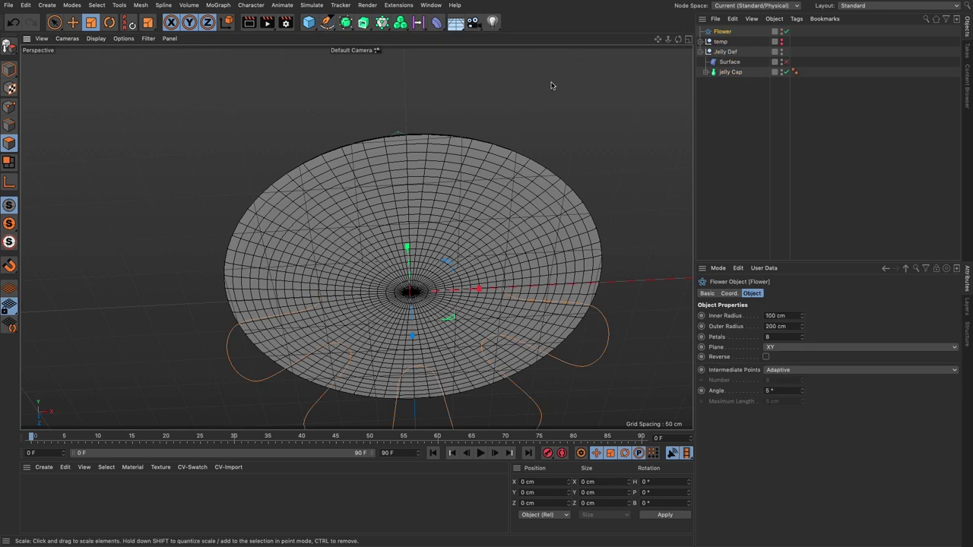
{"action": "left_click", "coordinate": [783, 348]}
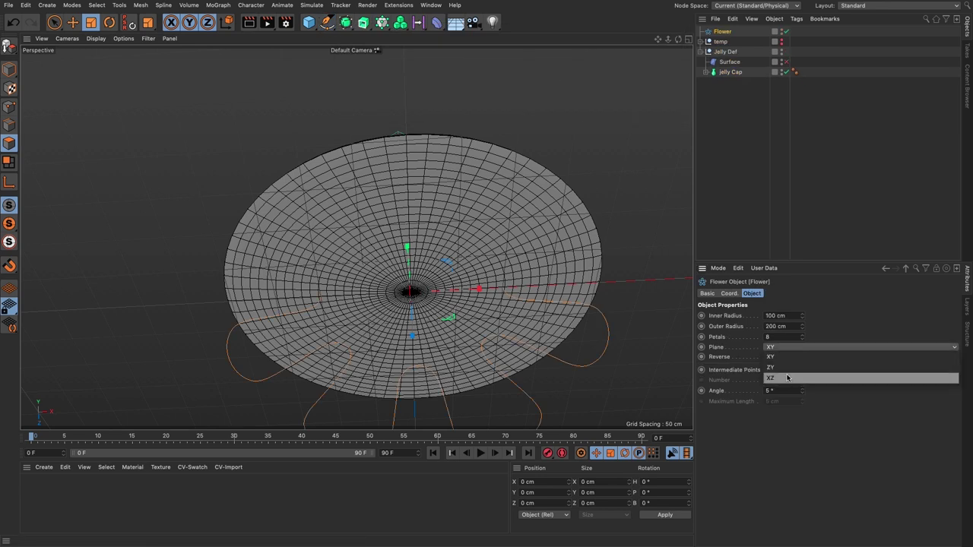
{"action": "left_click", "coordinate": [787, 376]}
{"action": "left_click_drag", "start_coordinate": [801, 326], "coordinate": [801, 322]}
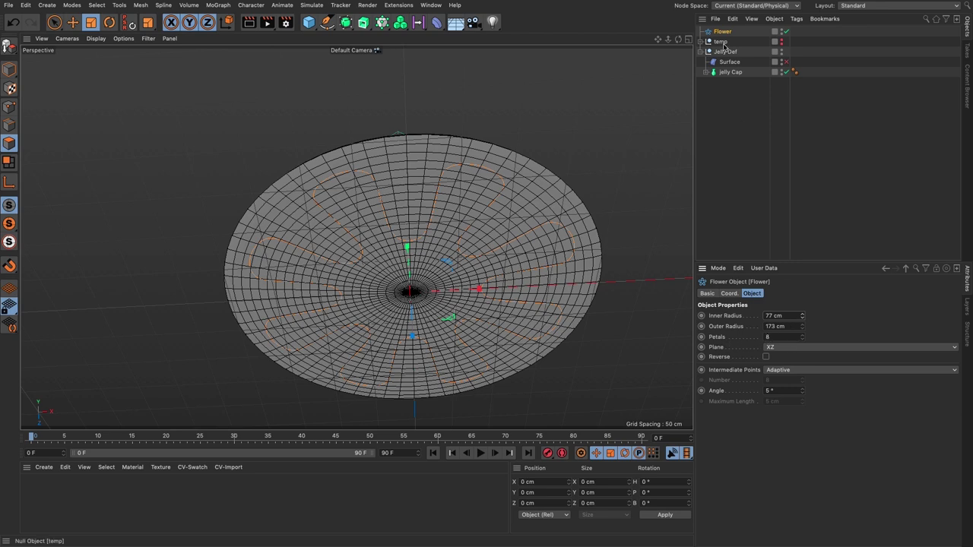
{"action": "left_click", "coordinate": [731, 71]}
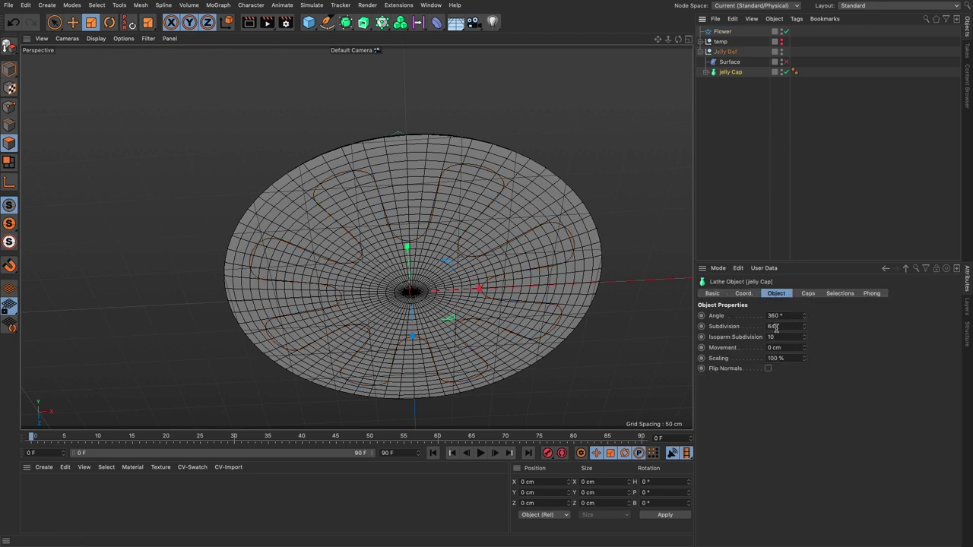
{"action": "left_click", "coordinate": [722, 32]}
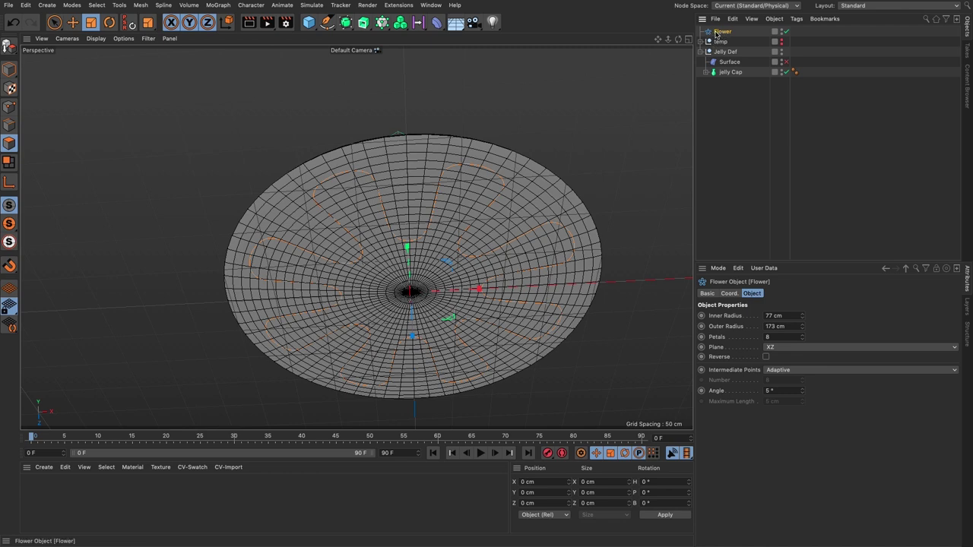
Add a Plain effector inside the Jelly Def group above the Surface deformer and rename it "Plain flower".
{"action": "left_click", "coordinate": [218, 5]}
{"action": "mouse_move", "coordinate": [225, 22]}
{"action": "left_click", "coordinate": [319, 23]}
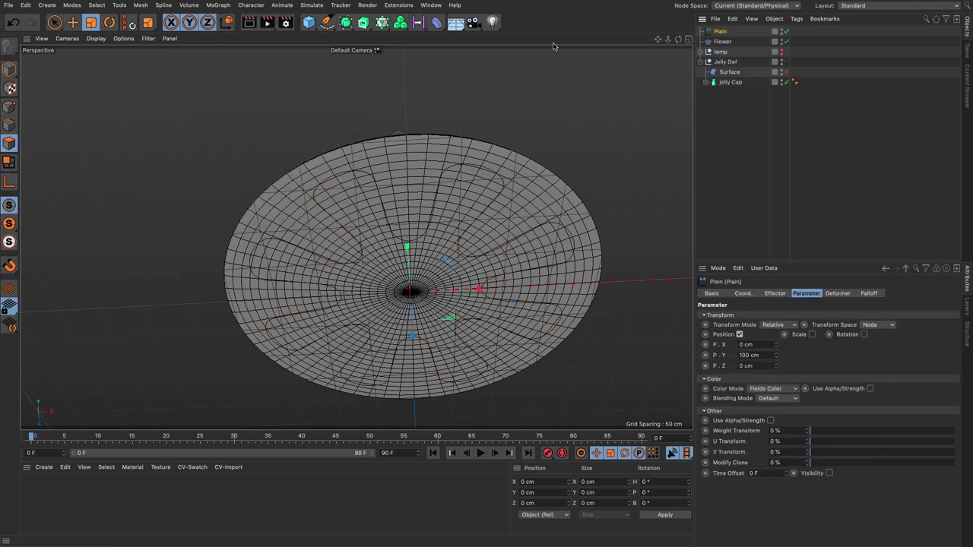
{"action": "left_click_drag", "start_coordinate": [722, 31], "coordinate": [727, 65]}
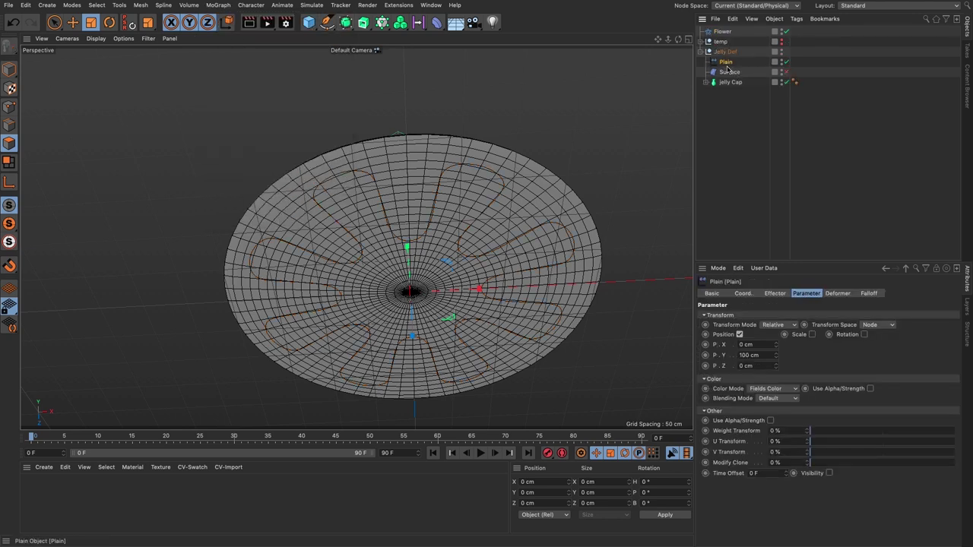
{"action": "double_click", "coordinate": [727, 63]}
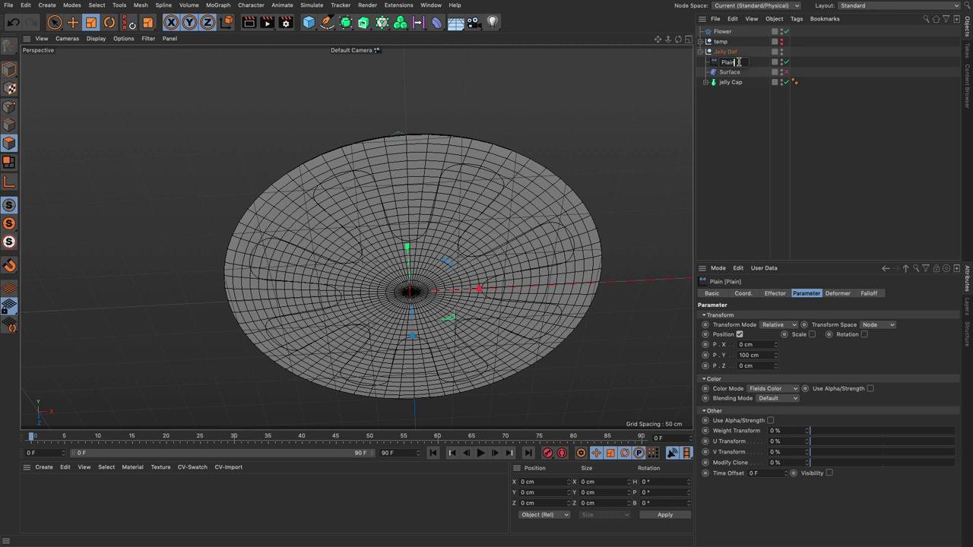
{"action": "type", "text": "flower"}
{"action": "key", "text": "Return"}
Set the Plain flower effector's deformation mode to Point.
{"action": "left_click", "coordinate": [837, 293]}
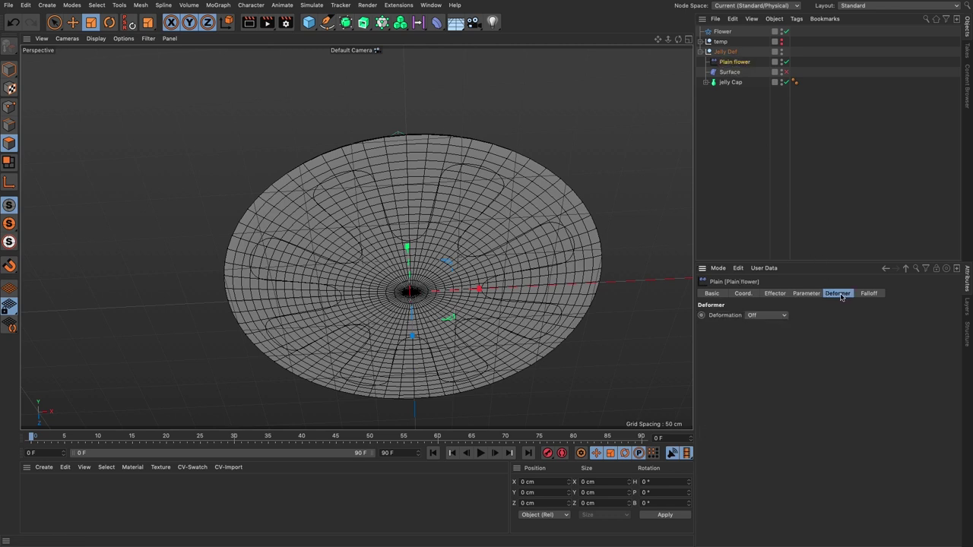
{"action": "left_click", "coordinate": [772, 315]}
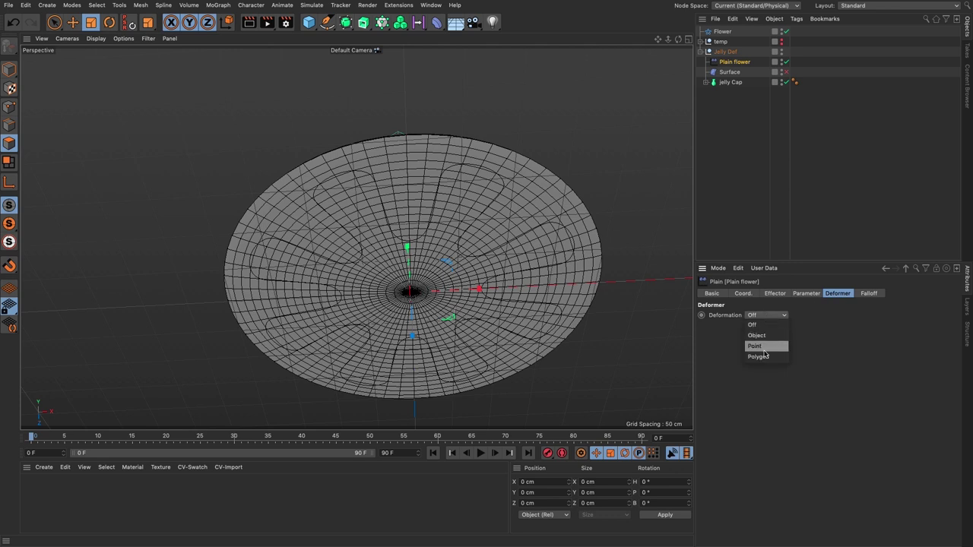
{"action": "left_click", "coordinate": [764, 348]}
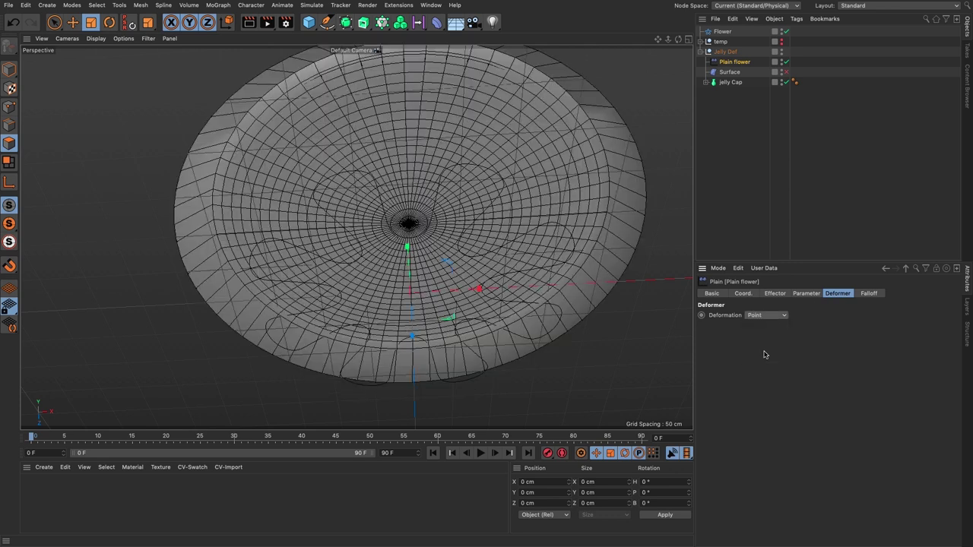
Set the Plain flower effector's position offset to 0 cm in Y and 12 cm in Z.
{"action": "left_click", "coordinate": [799, 295]}
{"action": "left_click", "coordinate": [752, 355]}
{"action": "type", "text": "0"}
{"action": "left_click", "coordinate": [776, 364]}
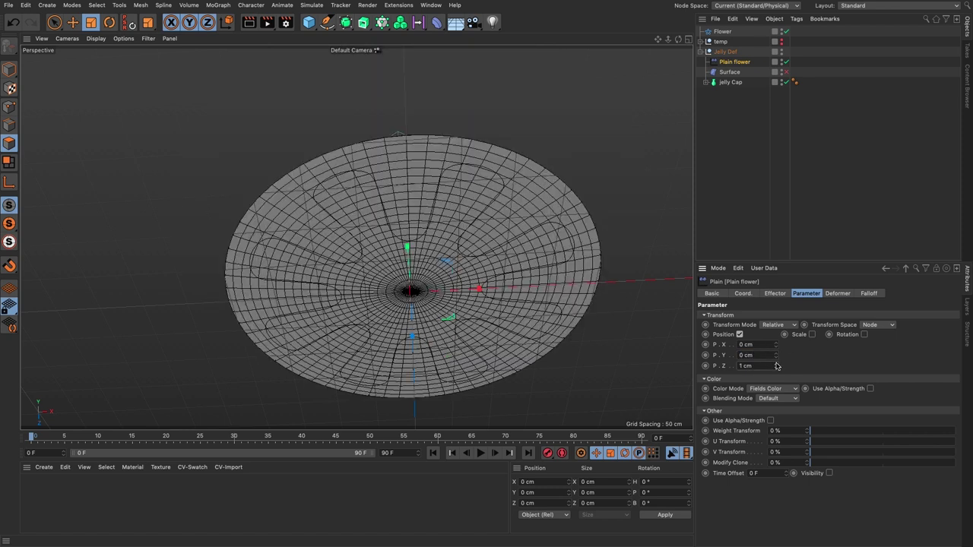
{"action": "left_click", "coordinate": [775, 364]}
{"action": "left_click", "coordinate": [776, 364]}
{"action": "left_click", "coordinate": [776, 364]}
{"action": "left_click", "coordinate": [776, 364]}
{"action": "left_click", "coordinate": [776, 364]}
{"action": "left_click", "coordinate": [776, 364]}
{"action": "left_click", "coordinate": [776, 364]}
{"action": "mouse_move", "coordinate": [526, 280]}
{"action": "left_mouse_down", "text": "alt"}
{"action": "mouse_move", "coordinate": [521, 231]}
{"action": "mouse_move", "coordinate": [528, 283]}
{"action": "left_mouse_up", "text": "alt"}
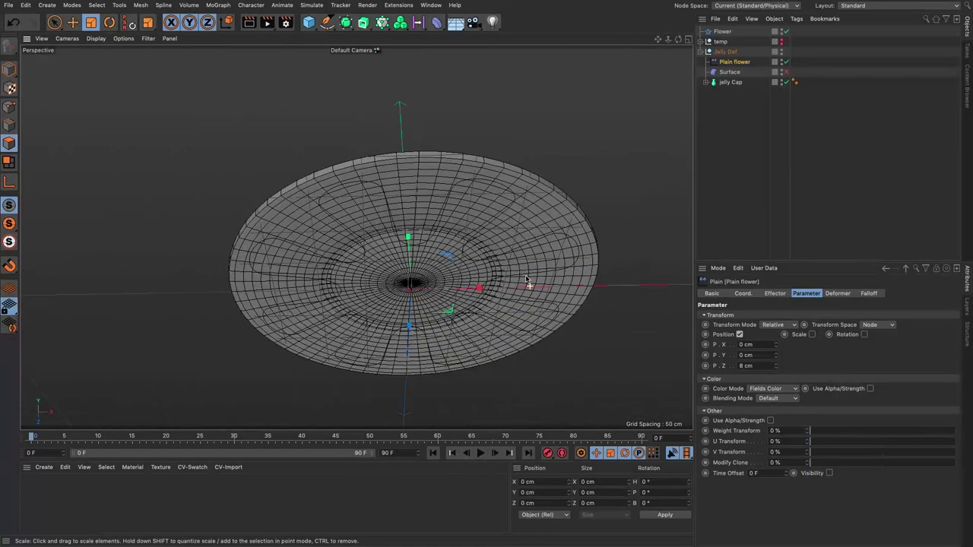
{"action": "left_click_drag", "start_coordinate": [775, 368], "coordinate": [776, 356]}
{"action": "mouse_move", "coordinate": [534, 272]}
{"action": "left_mouse_down", "text": "alt"}
{"action": "mouse_move", "coordinate": [526, 173]}
{"action": "mouse_move", "coordinate": [524, 217]}
{"action": "mouse_move", "coordinate": [517, 180]}
{"action": "mouse_move", "coordinate": [514, 217]}
{"action": "mouse_move", "coordinate": [529, 267]}
{"action": "left_mouse_up", "text": "alt"}
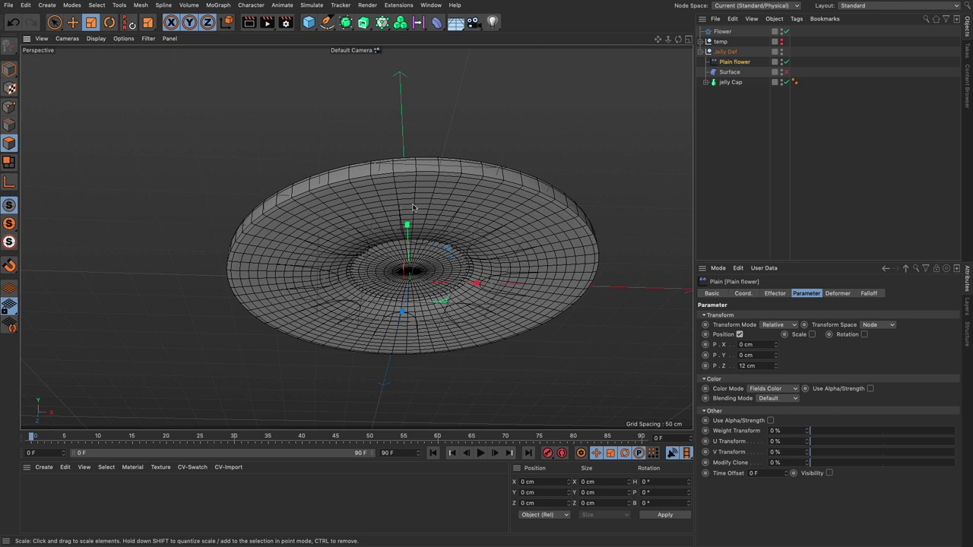
Add the Flower spline as a falloff field of the Plain flower effector and set its distance mode to Radius.
{"action": "left_click", "coordinate": [868, 295]}
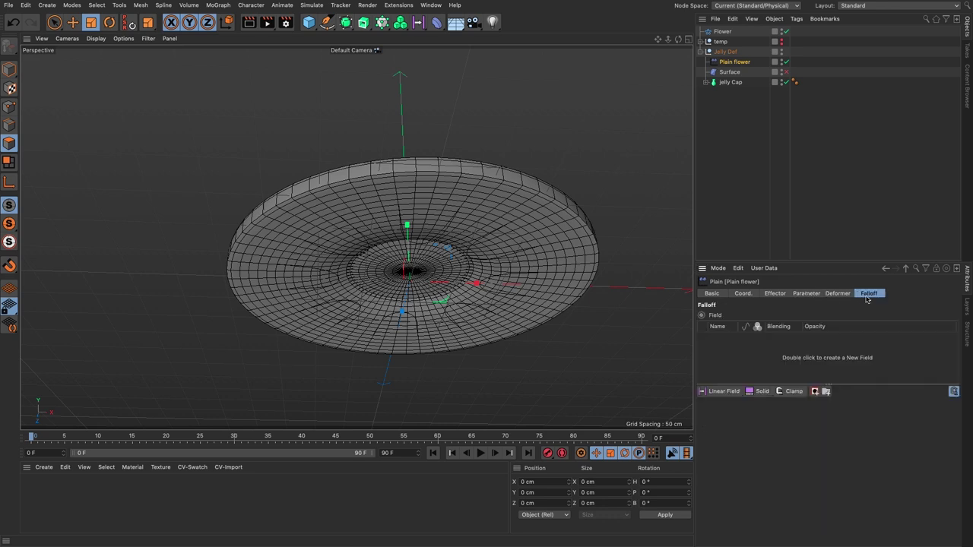
{"action": "left_click_drag", "start_coordinate": [722, 32], "coordinate": [762, 350]}
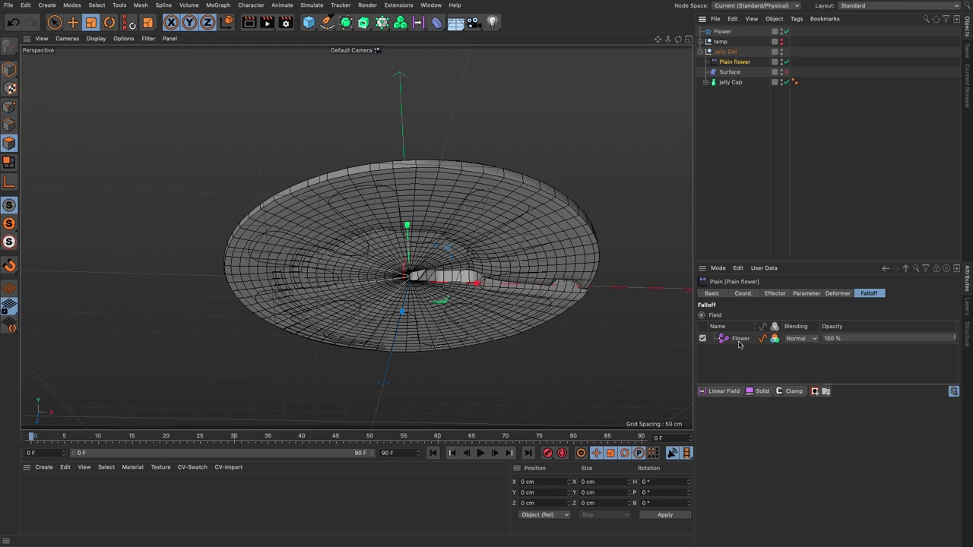
{"action": "left_click", "coordinate": [738, 344]}
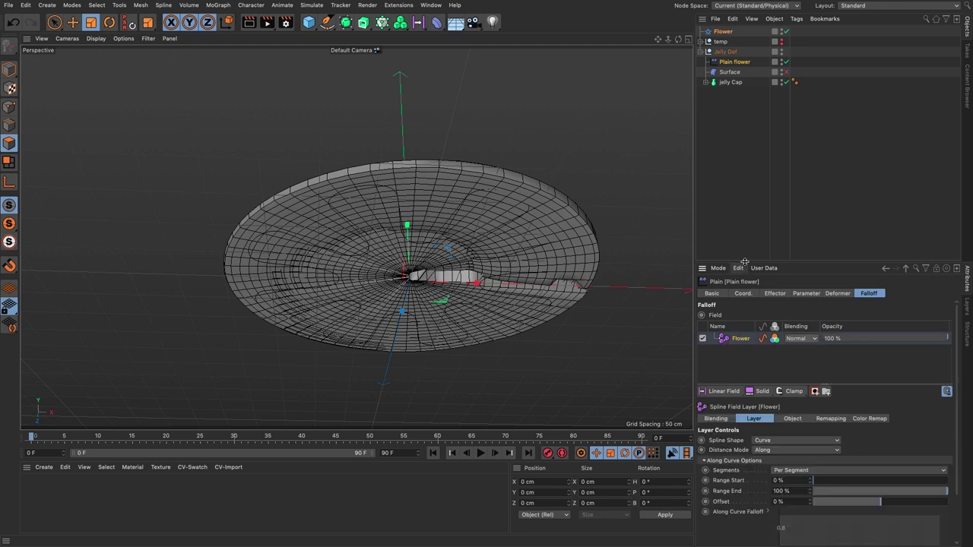
{"action": "left_click_drag", "start_coordinate": [740, 266], "coordinate": [753, 135]}
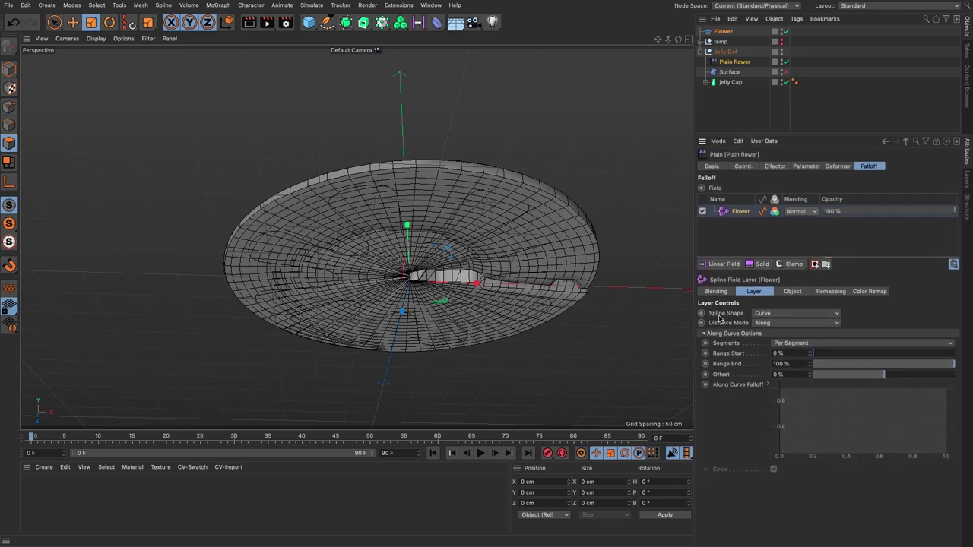
{"action": "left_click", "coordinate": [756, 326]}
{"action": "left_click", "coordinate": [763, 343]}
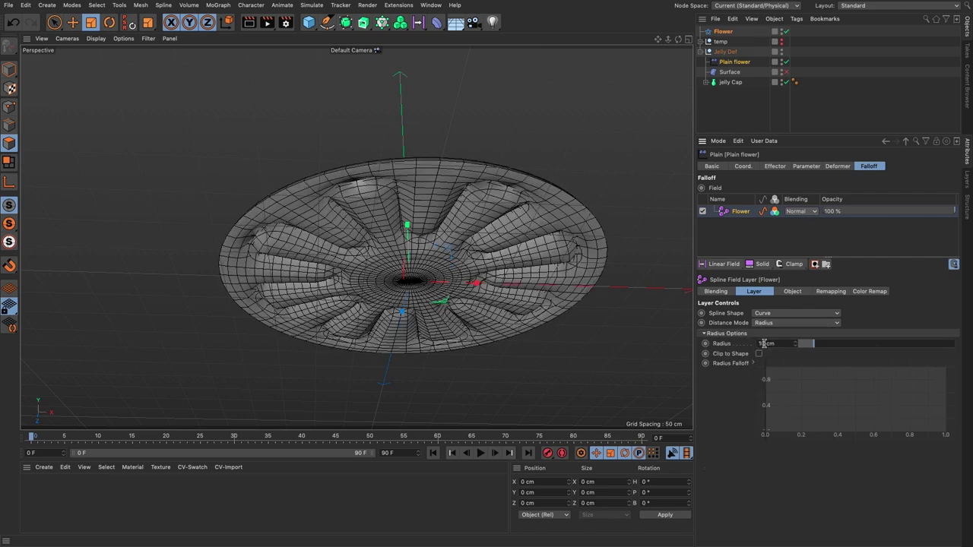
{"action": "mouse_move", "coordinate": [570, 235]}
{"action": "left_mouse_down", "text": "alt"}
{"action": "mouse_move", "coordinate": [571, 267]}
{"action": "mouse_move", "coordinate": [567, 213]}
{"action": "mouse_move", "coordinate": [570, 243]}
{"action": "left_mouse_up", "text": "alt"}
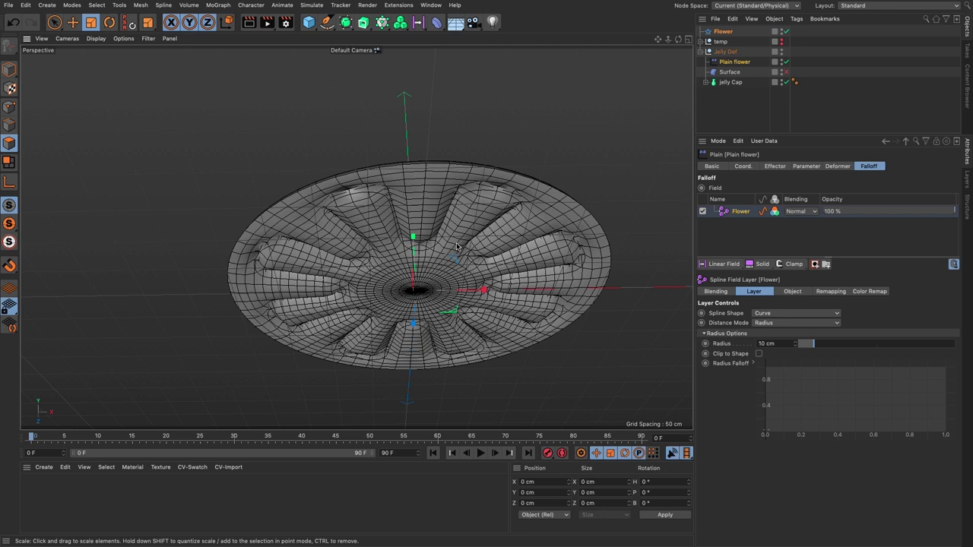
Copy the jelly cap into a new project and convert it to an editable polygon object.
{"action": "left_click", "coordinate": [729, 83]}
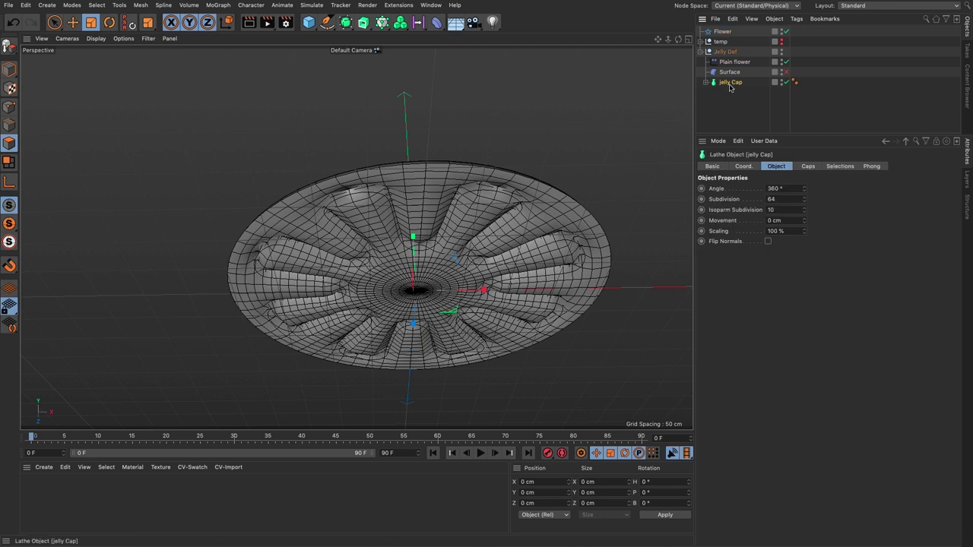
{"action": "key", "text": "super+n"}
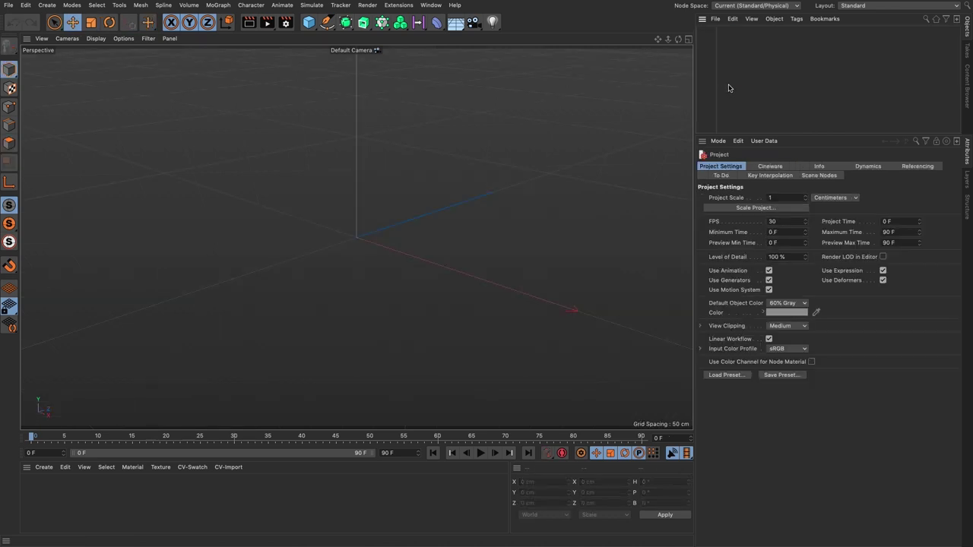
{"action": "key", "text": "super+z"}
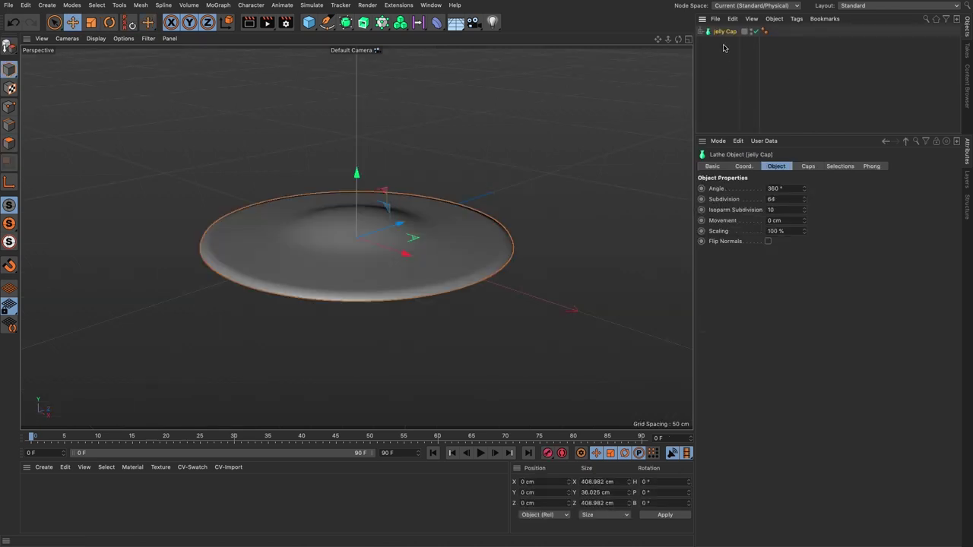
{"action": "key", "text": "c"}
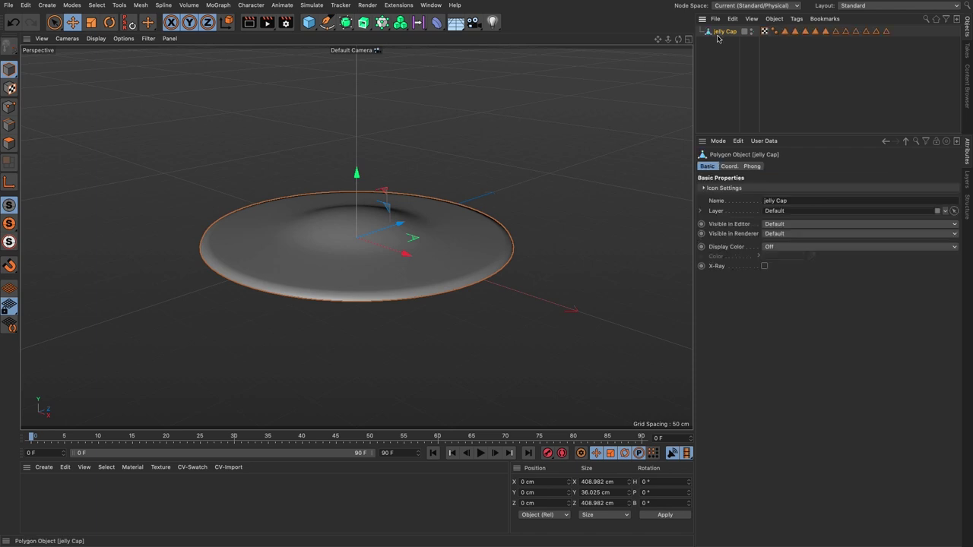
Select all polygons of the copied cap to check its polygon count, and close the test project without saving.
{"action": "left_click", "coordinate": [9, 143]}
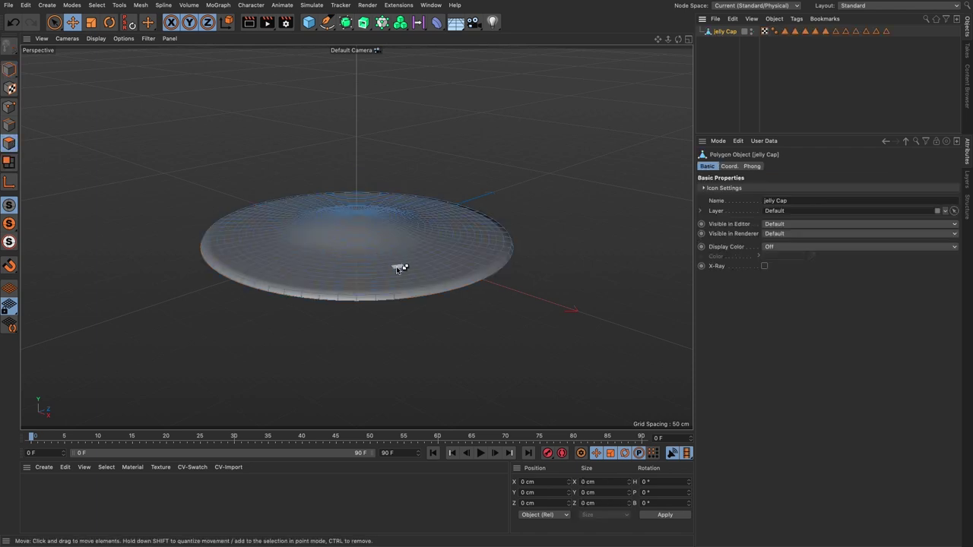
{"action": "key", "text": "ctrl+a"}
{"action": "scroll", "coordinate": [380, 281], "scroll_direction": "up", "scroll_amount": 6}
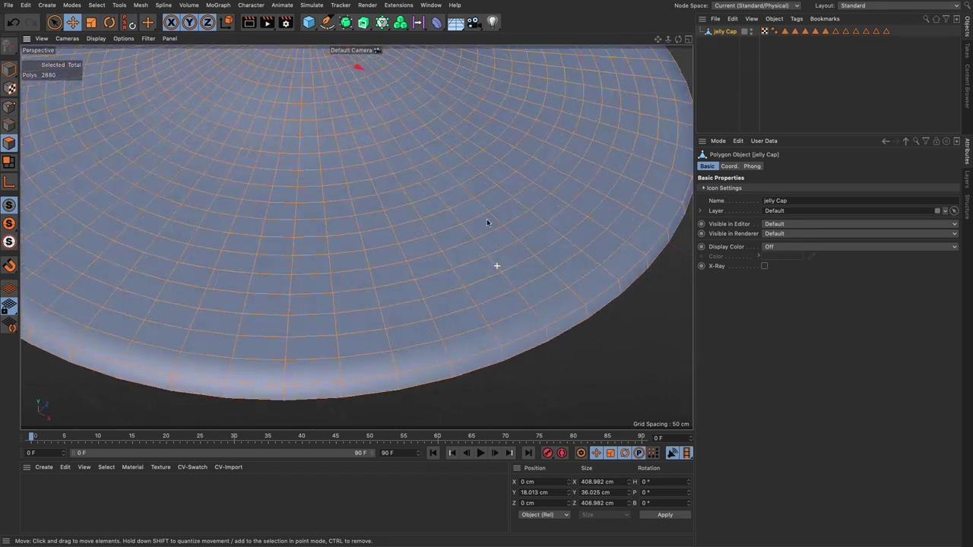
{"action": "left_click_drag", "start_coordinate": [486, 221], "coordinate": [495, 260], "text": "alt"}
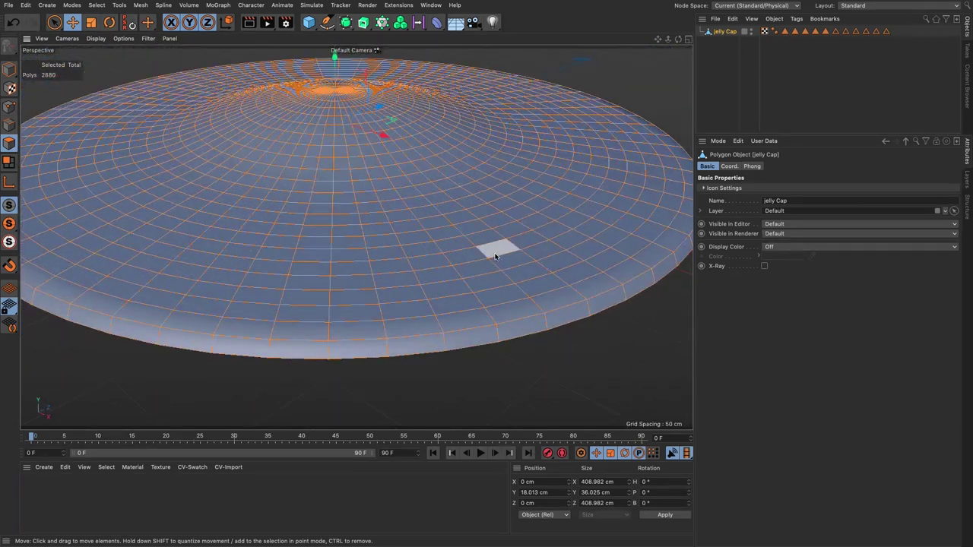
{"action": "key", "text": "super+F4"}
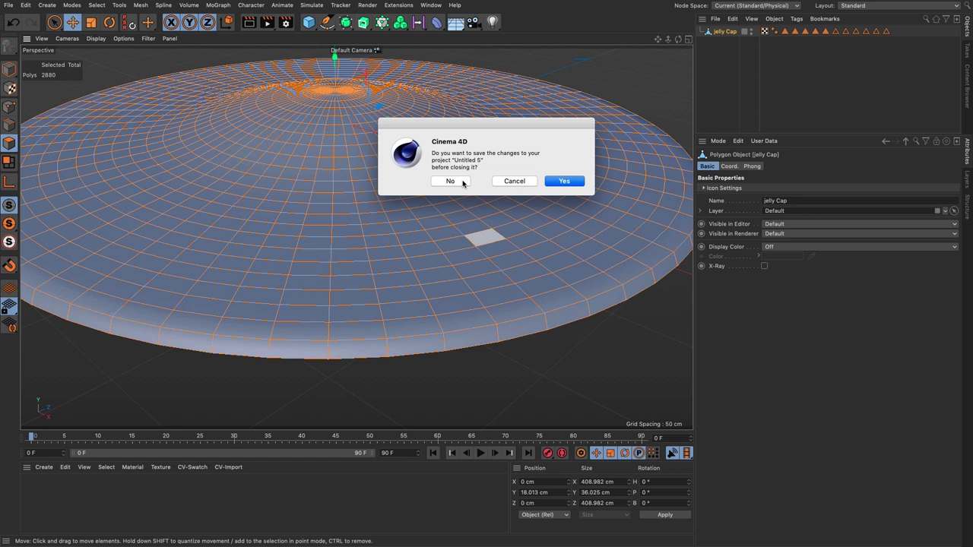
{"action": "left_click", "coordinate": [464, 184]}
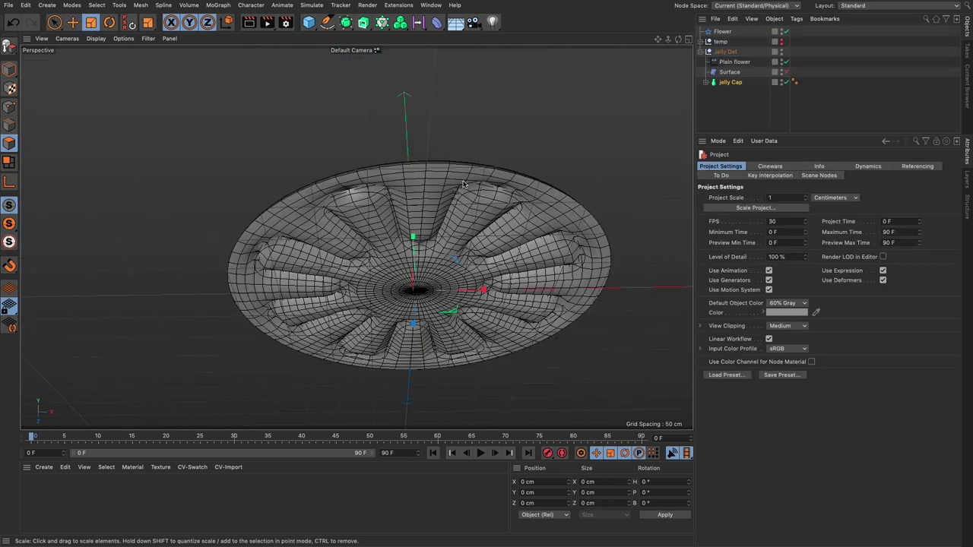
Turn on Flip Normals for the jelly Cap lathe and re-enable the Surface deformer.
{"action": "left_click", "coordinate": [723, 82]}
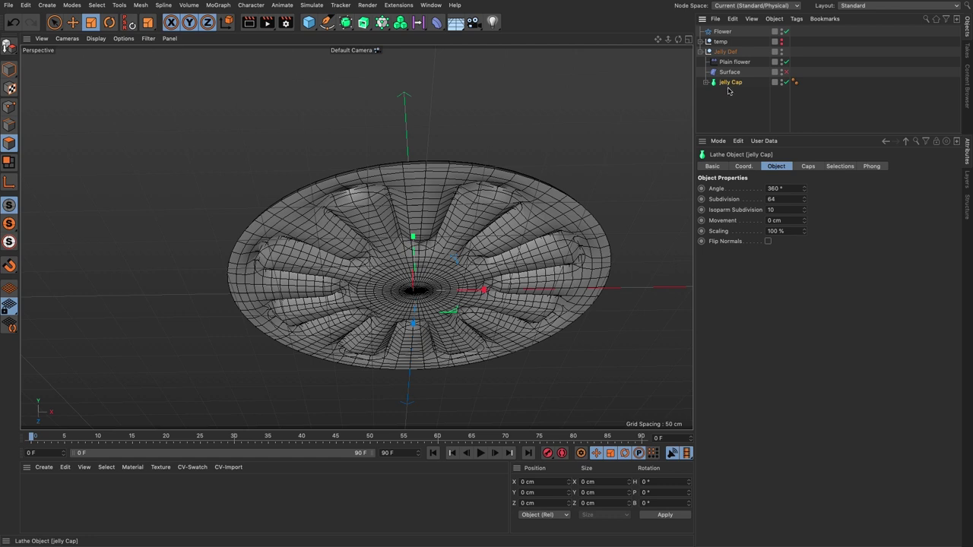
{"action": "left_click", "coordinate": [768, 242]}
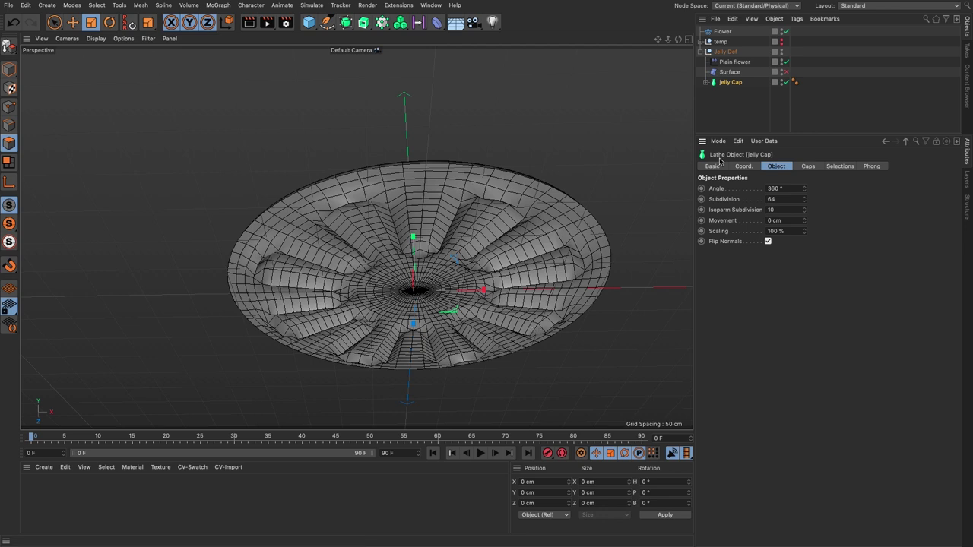
{"action": "left_click", "coordinate": [784, 71]}
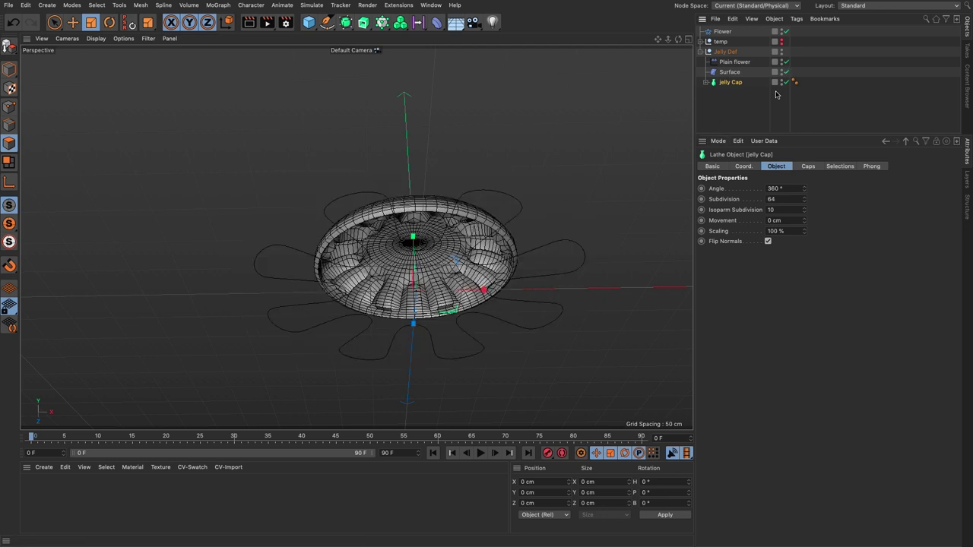
{"action": "left_click_drag", "start_coordinate": [442, 285], "coordinate": [536, 251], "text": "alt"}
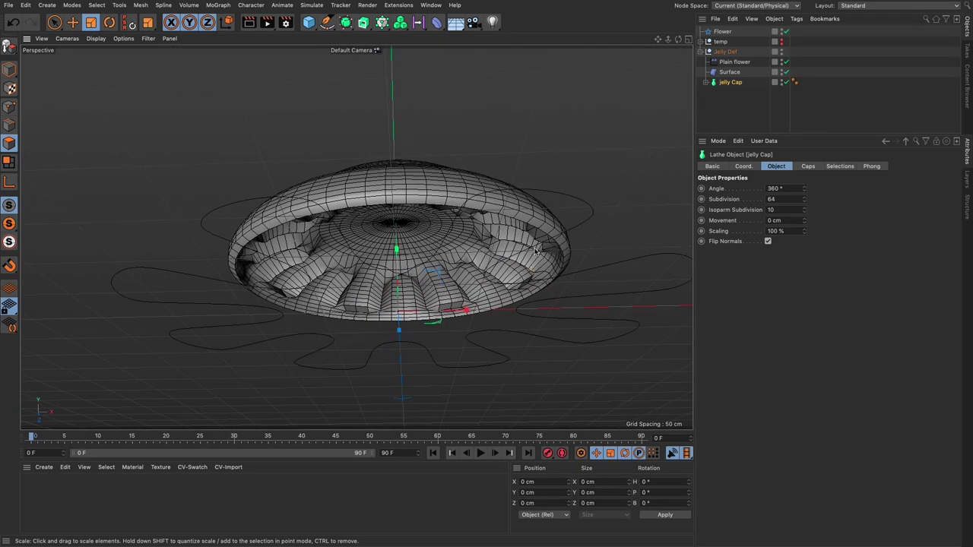
Bake the Jelly Def group with Current State to Object and move the baked copy into a new project.
{"action": "left_click", "coordinate": [731, 53]}
{"action": "right_click", "coordinate": [731, 53]}
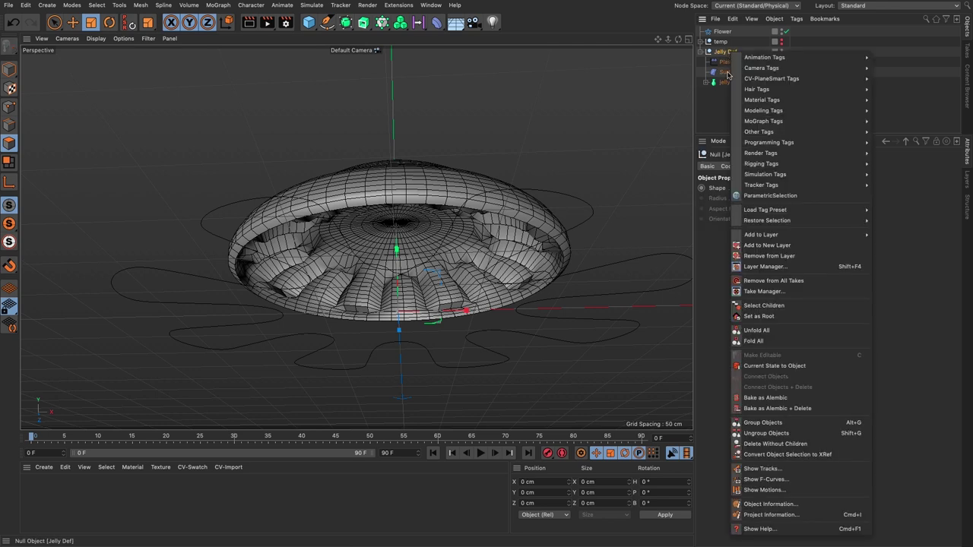
{"action": "left_click", "coordinate": [745, 370]}
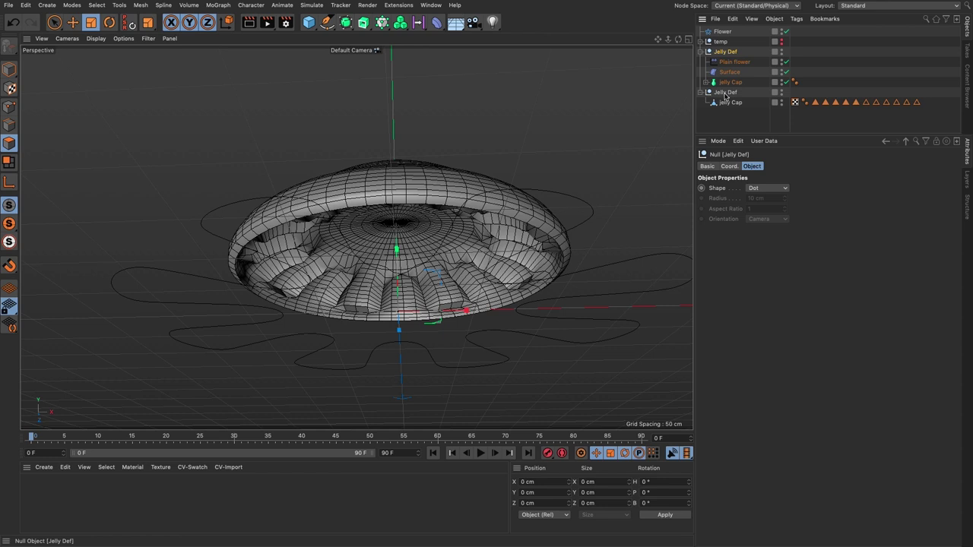
{"action": "left_click", "coordinate": [725, 92]}
{"action": "key", "text": "Delete"}
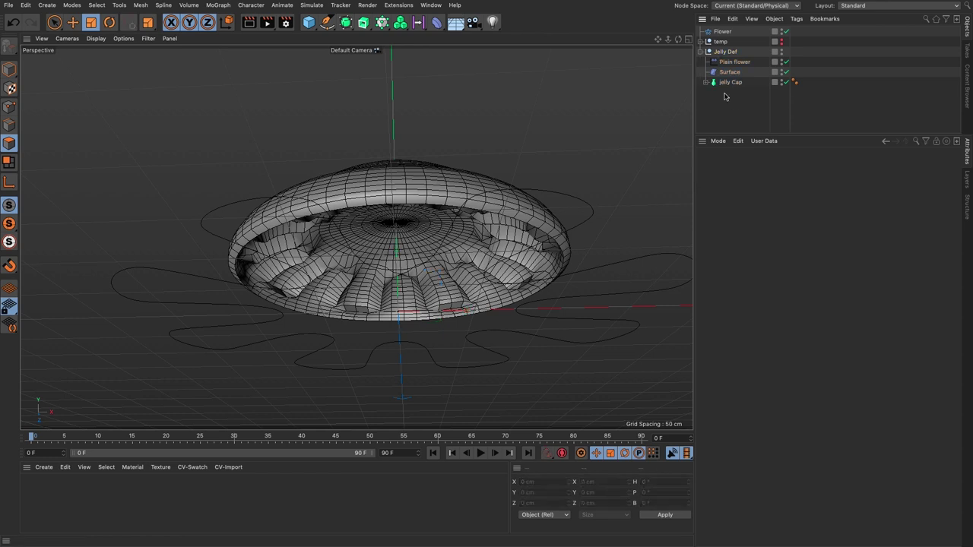
{"action": "key", "text": "super+n"}
{"action": "key", "text": "super+v"}
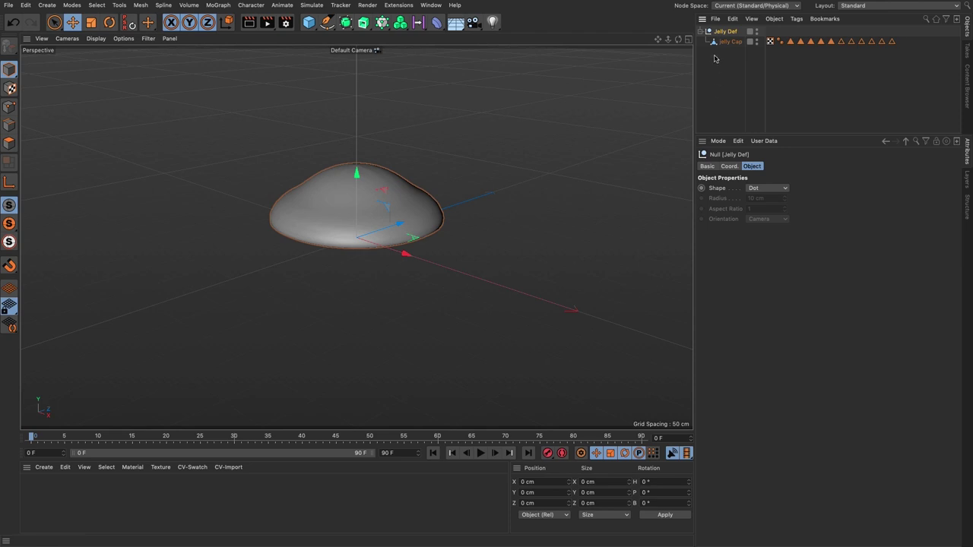
Select all polygons of the baked cap to check its normal direction, and close the test project without saving.
{"action": "left_click", "coordinate": [729, 41]}
{"action": "left_click", "coordinate": [10, 143]}
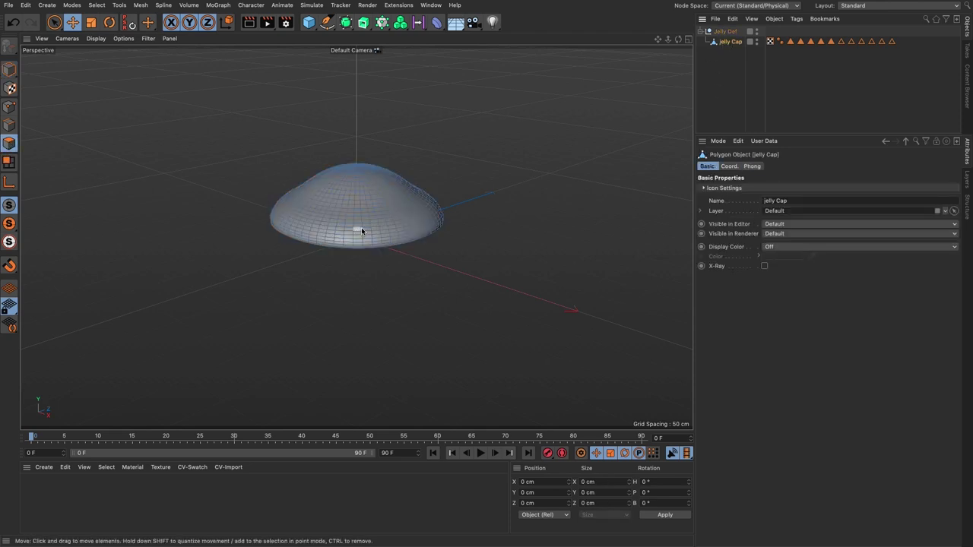
{"action": "key", "text": "super+a"}
{"action": "scroll", "coordinate": [353, 226], "scroll_direction": "up", "scroll_amount": 4}
{"action": "scroll", "coordinate": [448, 233], "scroll_direction": "up", "scroll_amount": 2}
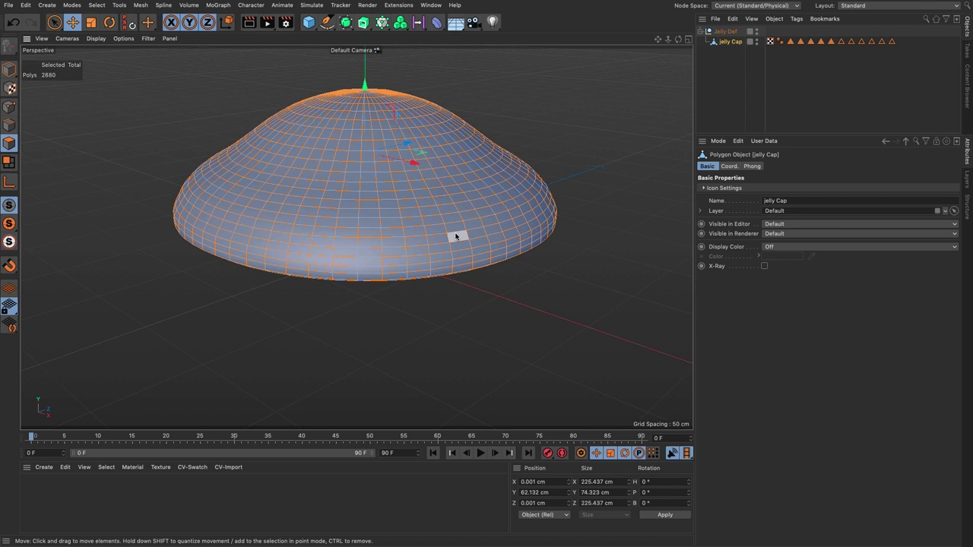
{"action": "left_click", "coordinate": [514, 272]}
{"action": "key", "text": "super+w"}
{"action": "left_click", "coordinate": [462, 181]}
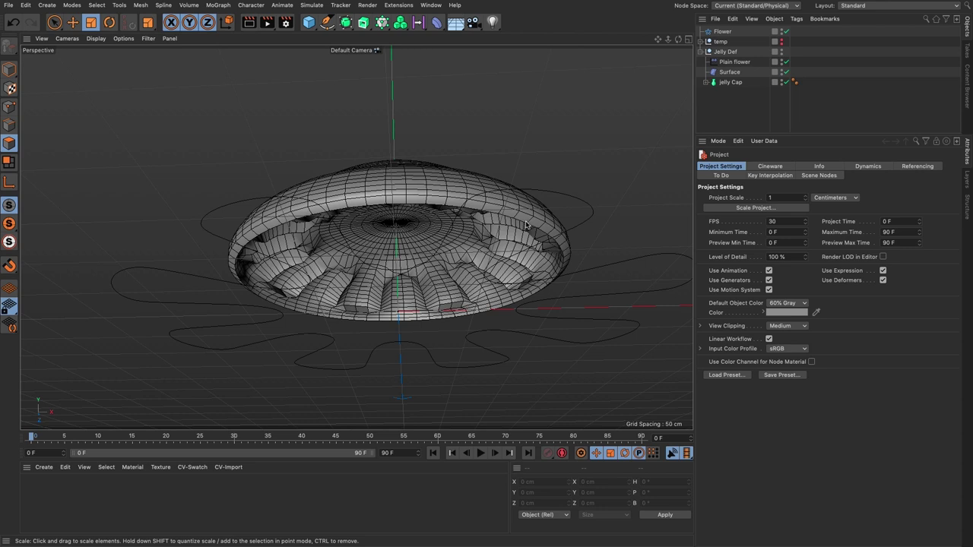
Set the Surface deformer's first scale value to -0.95.
{"action": "left_click", "coordinate": [727, 73]}
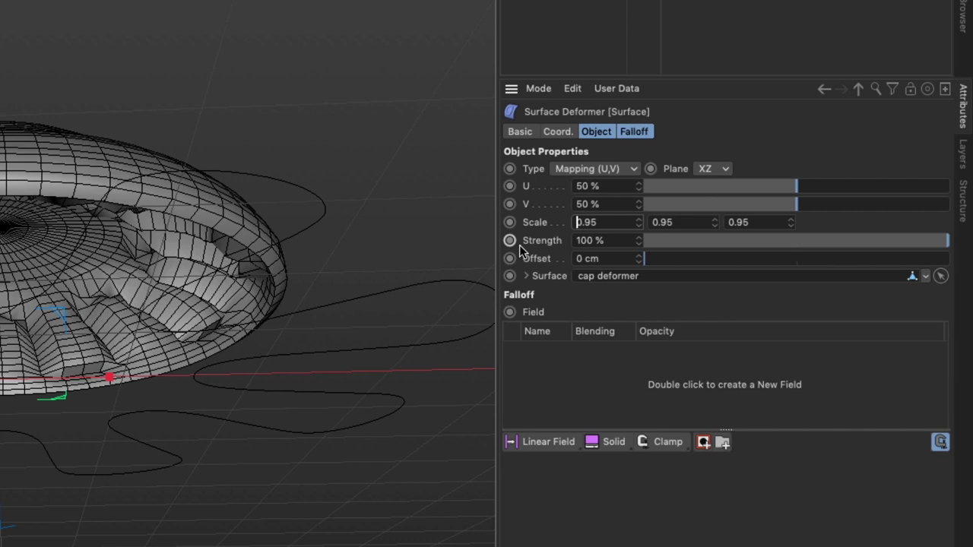
{"action": "type", "text": "-"}
{"action": "key", "text": "Return"}
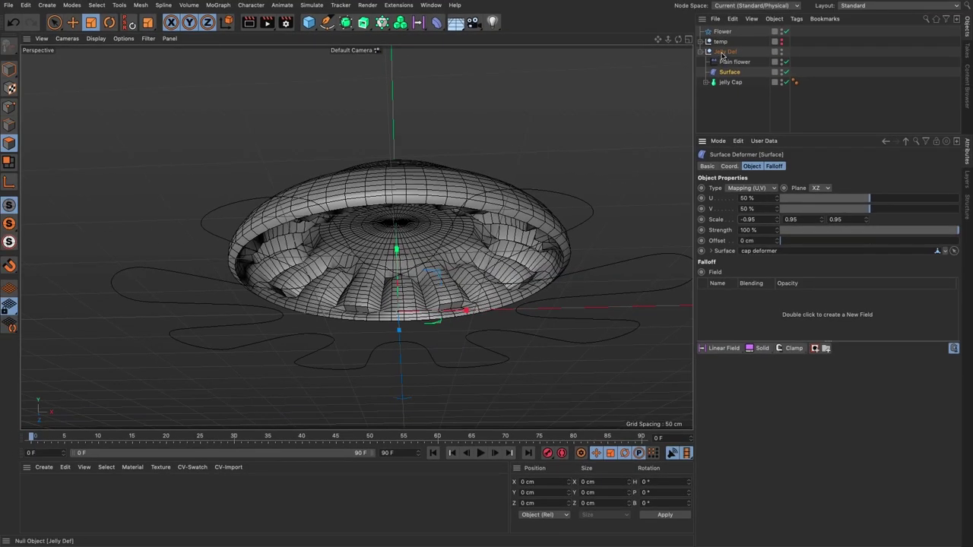
Bake the current state of Jelly Def again with the negative scale and transfer the copy to a new project.
{"action": "right_click", "coordinate": [722, 54]}
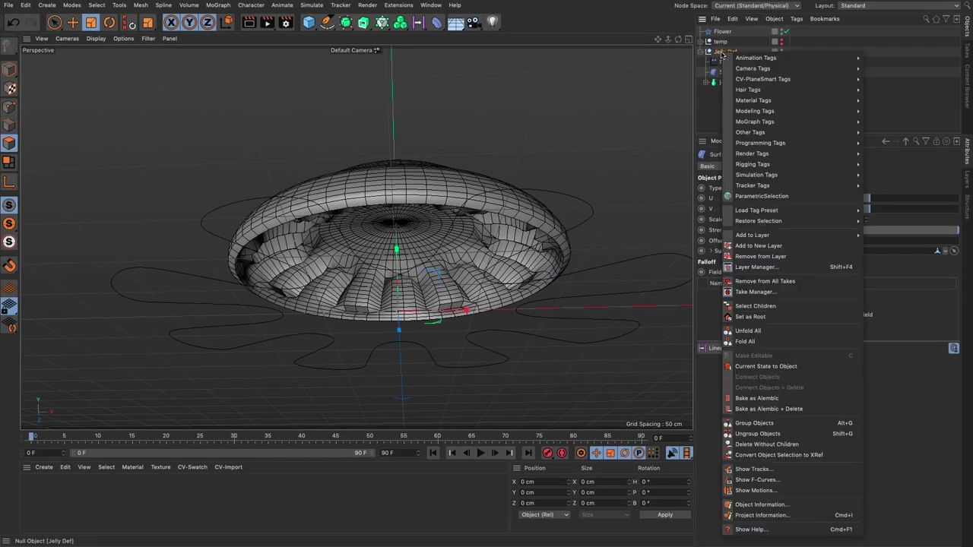
{"action": "left_click", "coordinate": [754, 368]}
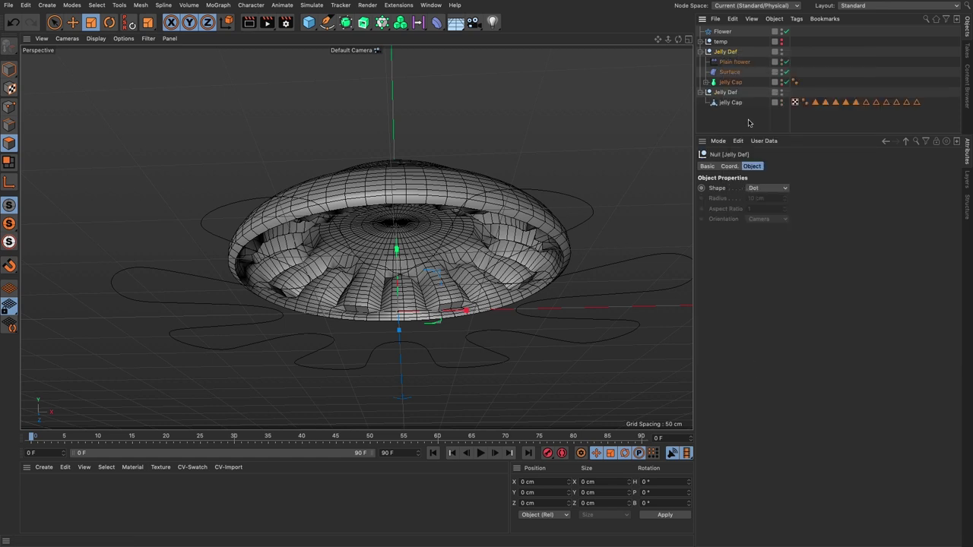
{"action": "left_click", "coordinate": [725, 96]}
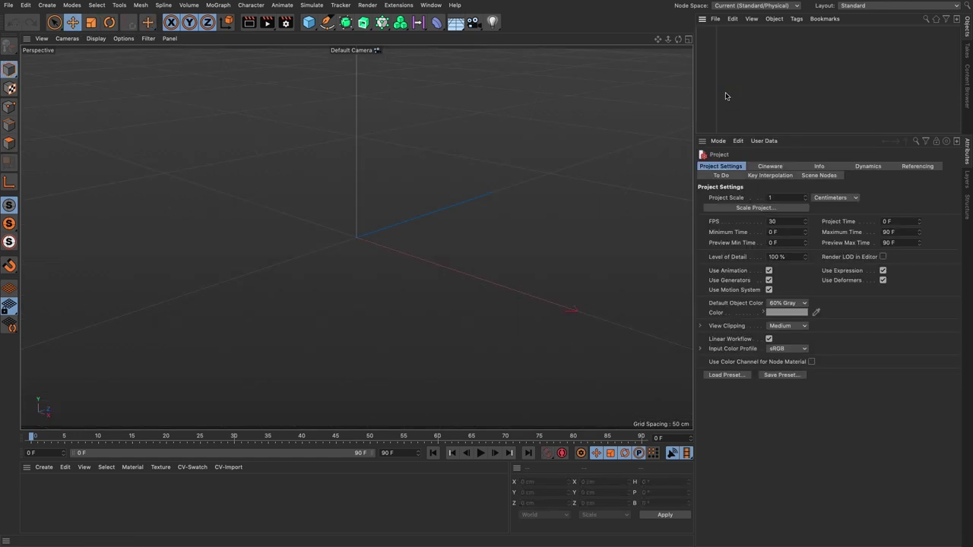
{"action": "left_click", "coordinate": [10, 143]}
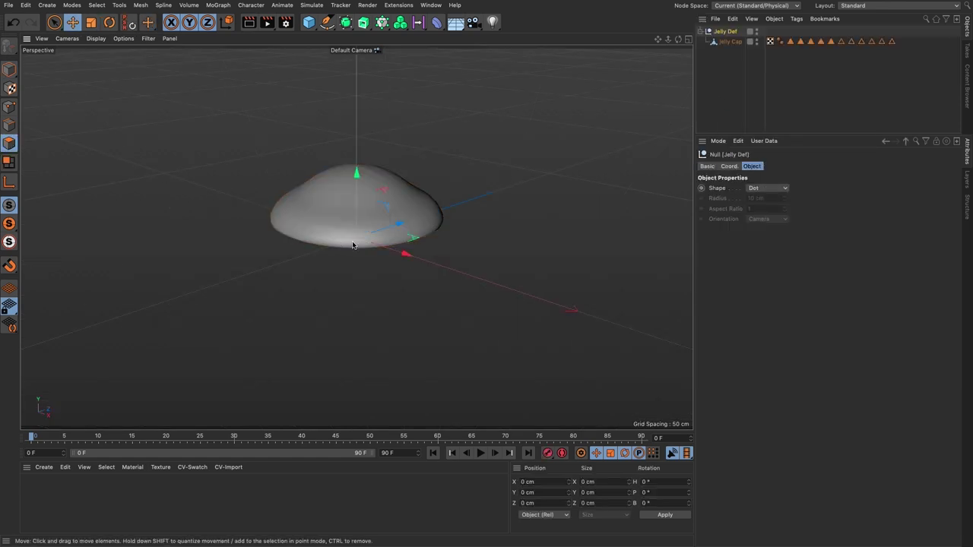
Select all polygons of the rebaked cap to recheck its normals, and discard the test project.
{"action": "left_click", "coordinate": [445, 192]}
{"action": "key", "text": "ctrl+a"}
{"action": "scroll", "coordinate": [474, 214], "scroll_direction": "up", "scroll_amount": 5}
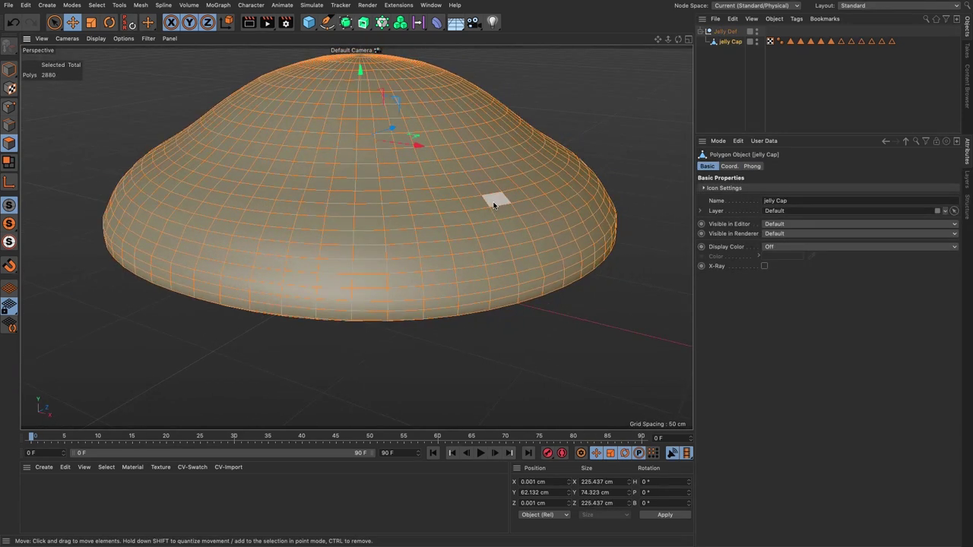
{"action": "key", "text": "super+w"}
{"action": "left_click", "coordinate": [450, 184]}
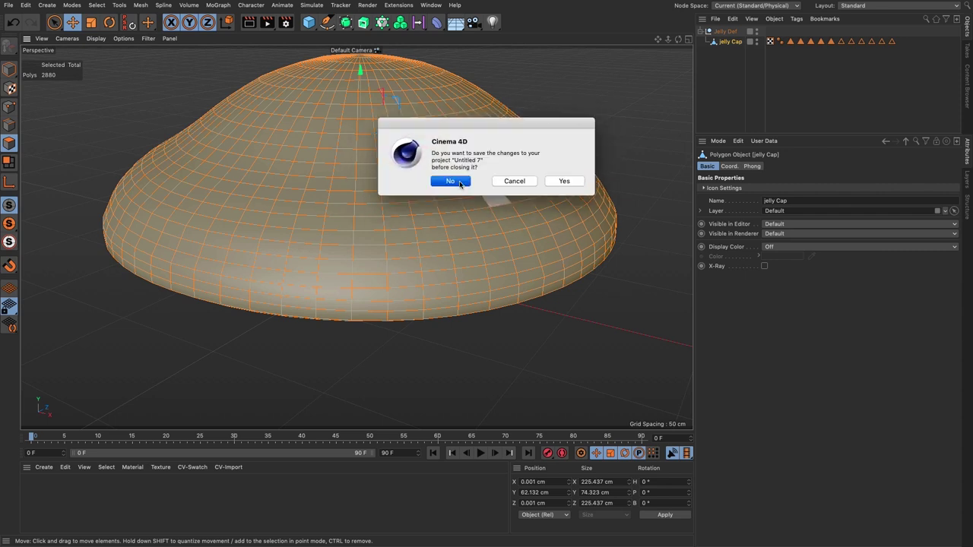
{"action": "left_click", "coordinate": [730, 72]}
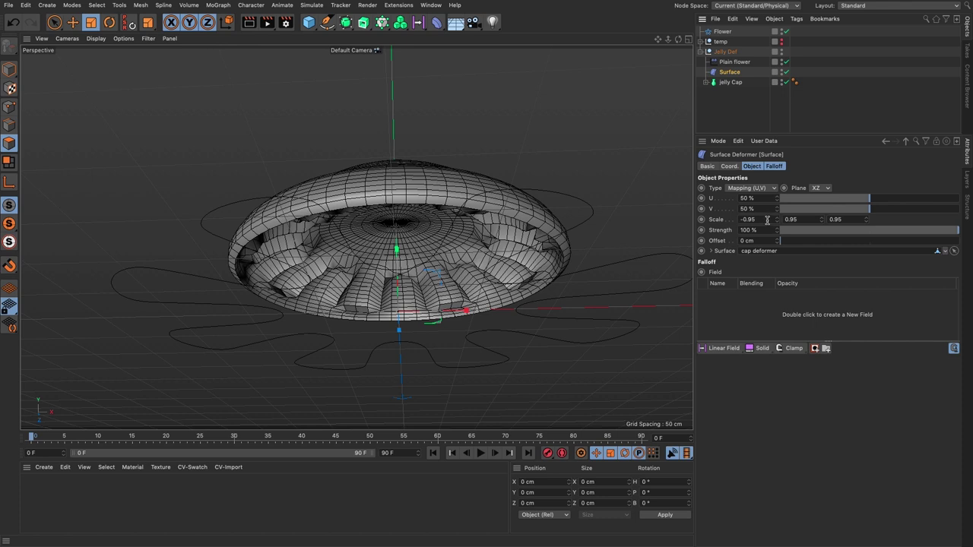
{"action": "left_click", "coordinate": [730, 82]}
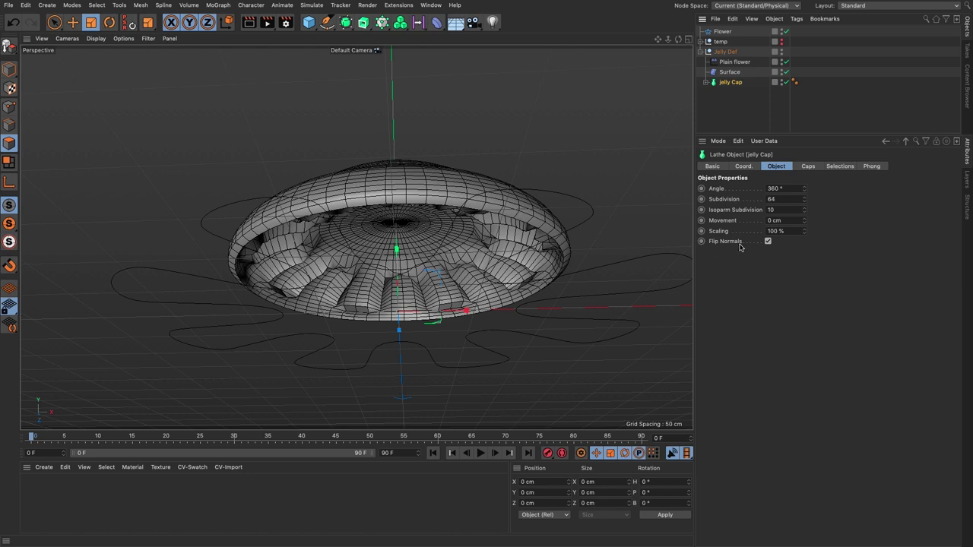
{"action": "left_click", "coordinate": [727, 72]}
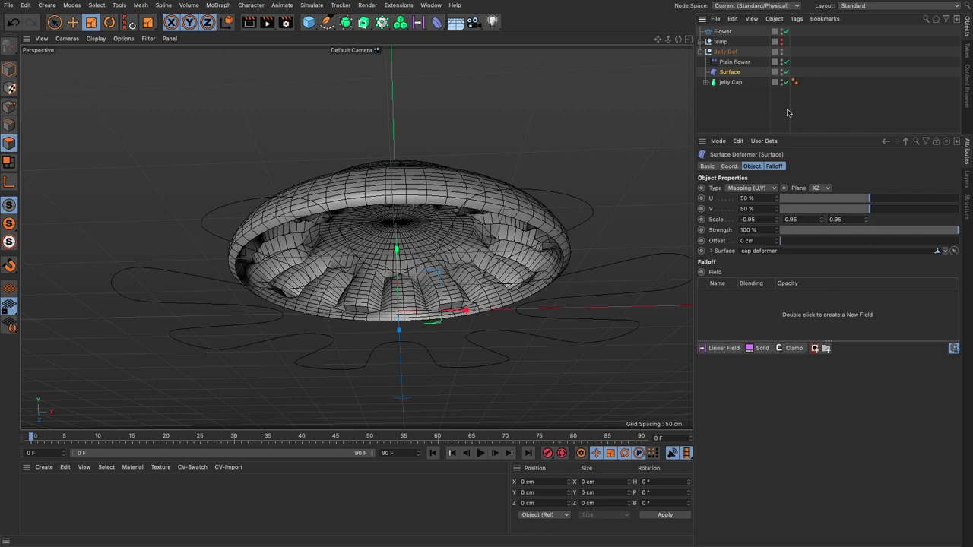
Place the Jelly Def group under a Subdivision Surface to preview the smoothed relief from below.
{"action": "left_click_drag", "start_coordinate": [500, 211], "coordinate": [514, 226], "text": "alt"}
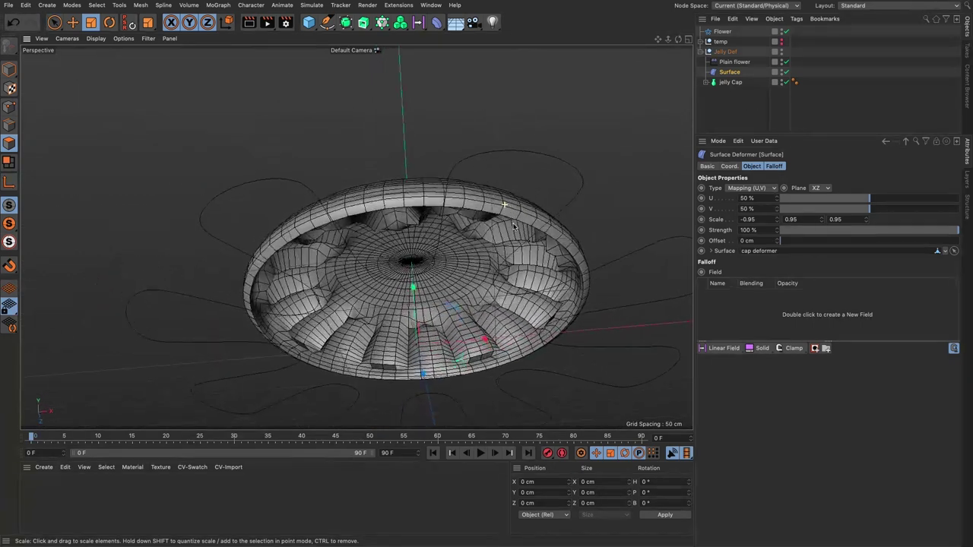
{"action": "left_click", "coordinate": [731, 52]}
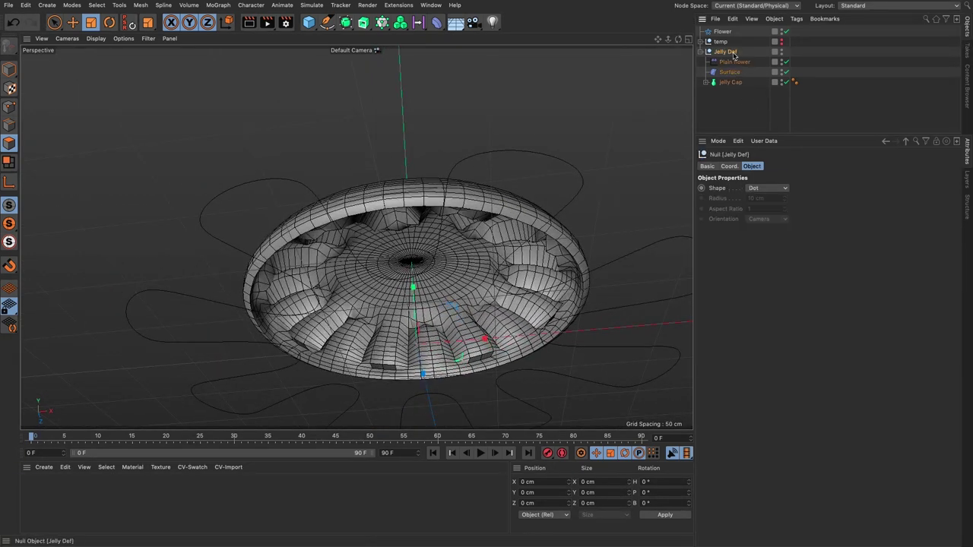
{"action": "left_click", "coordinate": [347, 25], "text": "alt"}
{"action": "mouse_move", "coordinate": [541, 249]}
{"action": "left_mouse_down", "text": "alt"}
{"action": "mouse_move", "coordinate": [549, 255]}
{"action": "mouse_move", "coordinate": [530, 257]}
{"action": "mouse_move", "coordinate": [540, 261]}
{"action": "left_mouse_up", "text": "alt"}
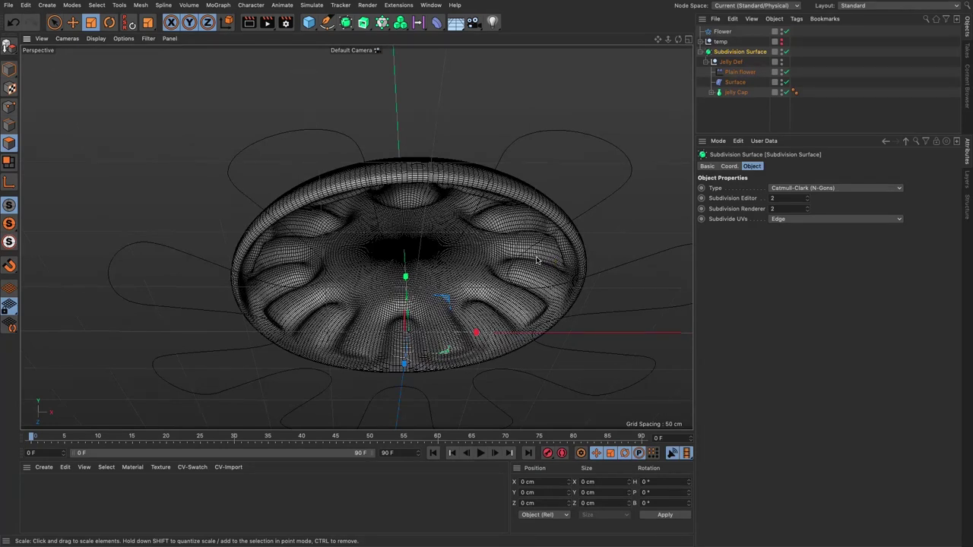
Set the Flower spline's inner radius to 66 cm and its outer radius to 188 cm.
{"action": "left_click", "coordinate": [722, 32]}
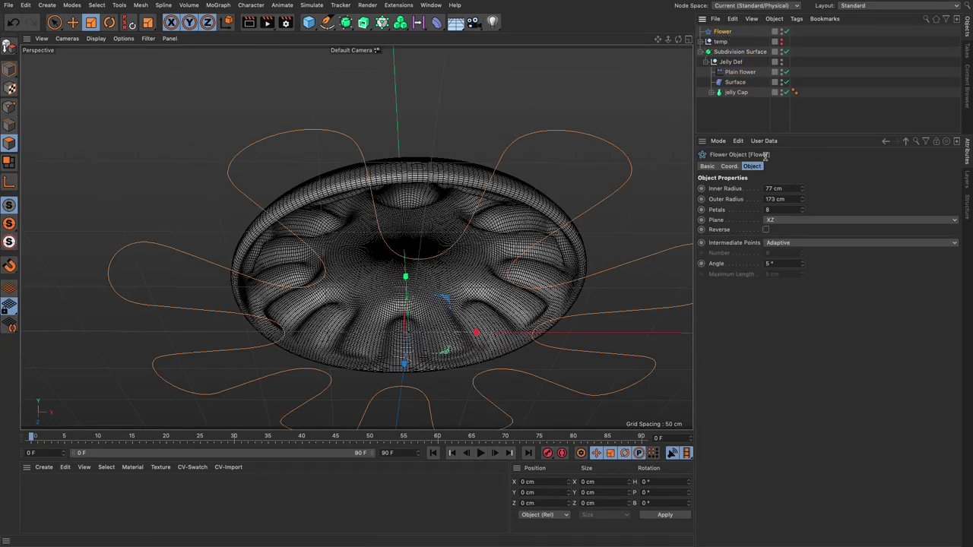
{"action": "left_click_drag", "start_coordinate": [802, 189], "coordinate": [802, 195]}
{"action": "left_click_drag", "start_coordinate": [464, 250], "coordinate": [470, 229], "text": "alt"}
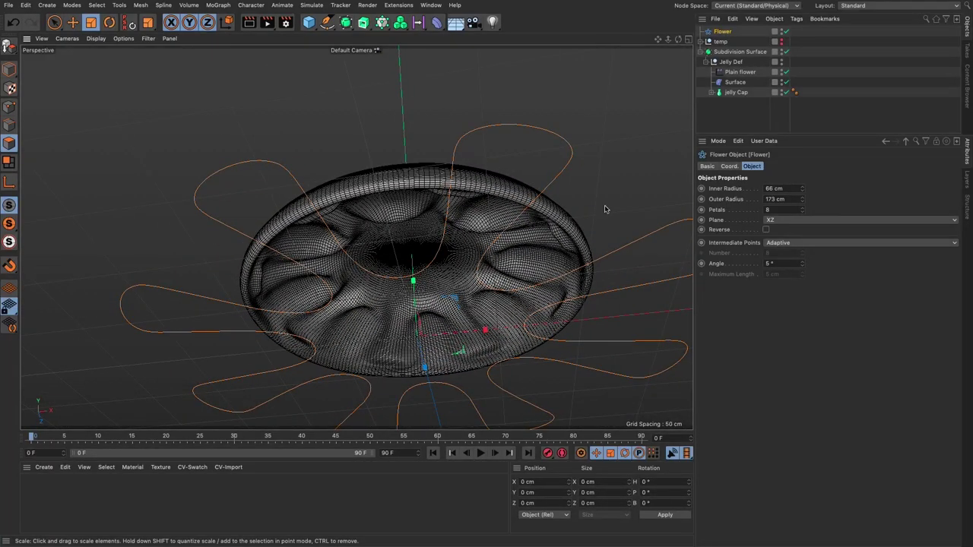
{"action": "left_click_drag", "start_coordinate": [799, 204], "coordinate": [799, 191]}
{"action": "left_click_drag", "start_coordinate": [486, 228], "coordinate": [494, 272], "text": "alt"}
Play the animation to examine how the subdivided cap and its flower relief deform.
{"action": "left_click", "coordinate": [480, 453]}
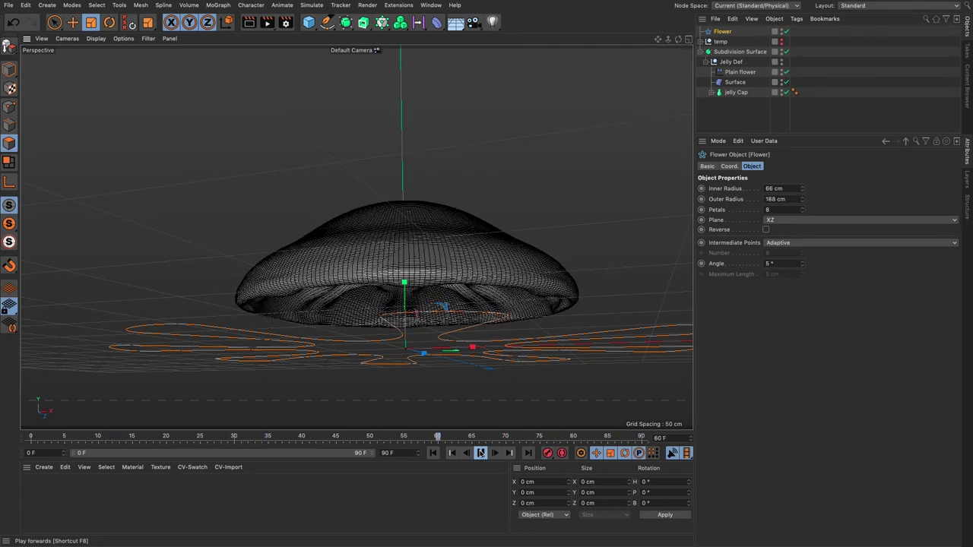
{"action": "left_click", "coordinate": [480, 453]}
{"action": "left_click_drag", "start_coordinate": [486, 288], "coordinate": [464, 228], "text": "alt"}
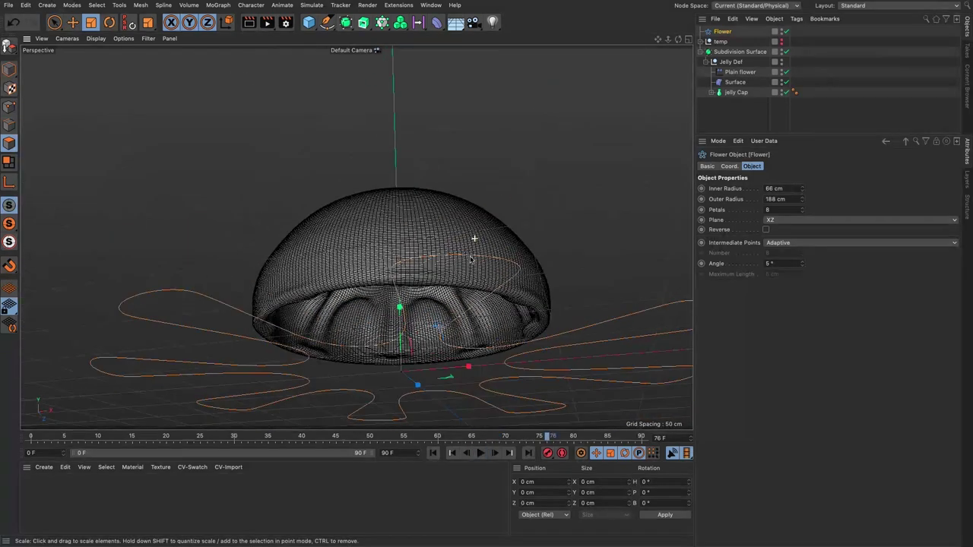
Move the Jelly Def group out of the Subdivision Surface and delete the Subdivision Surface.
{"action": "left_click_drag", "start_coordinate": [724, 63], "coordinate": [730, 112]}
{"action": "left_click", "coordinate": [727, 52]}
{"action": "key", "text": "Delete"}
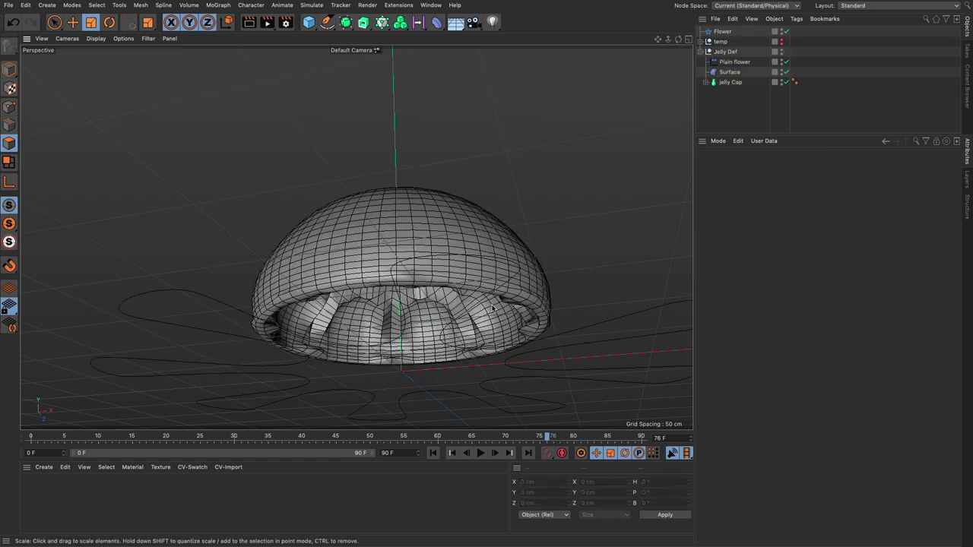
Play the animation of the unsubdivided cap to examine its motion, and return to the first frame.
{"action": "left_click", "coordinate": [480, 453]}
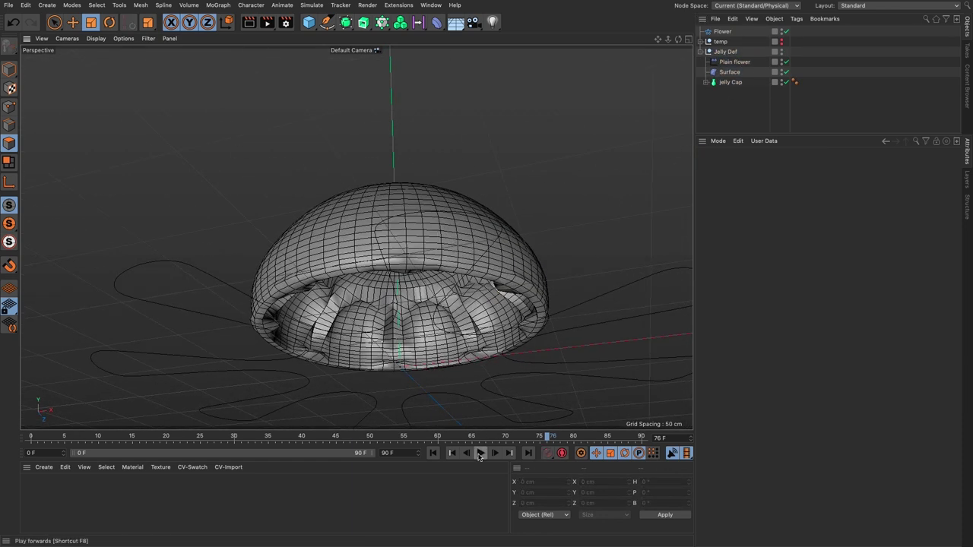
{"action": "left_click", "coordinate": [479, 453]}
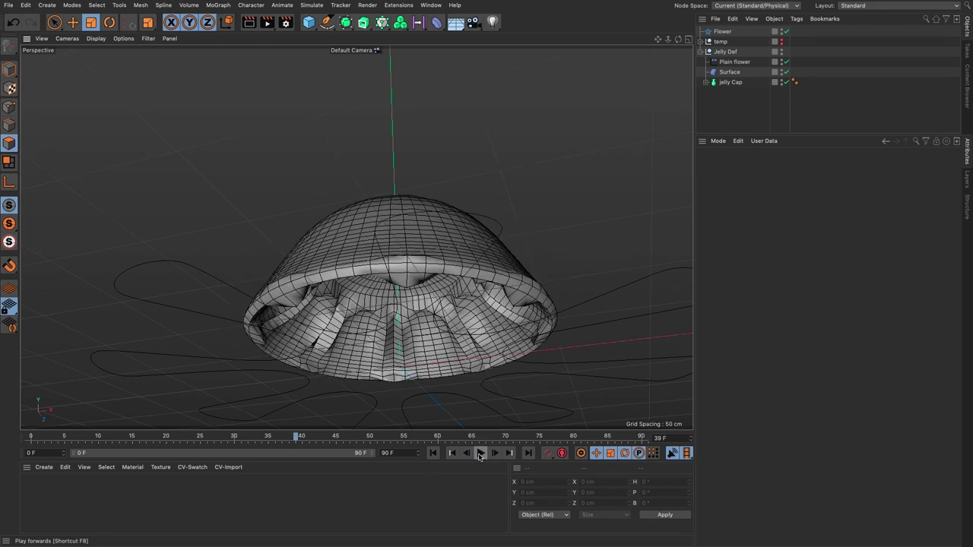
{"action": "left_click", "coordinate": [433, 452]}
{"action": "scroll", "coordinate": [490, 272], "scroll_direction": "down", "scroll_amount": 3}
{"action": "left_click_drag", "start_coordinate": [490, 272], "coordinate": [485, 315], "text": "alt"}
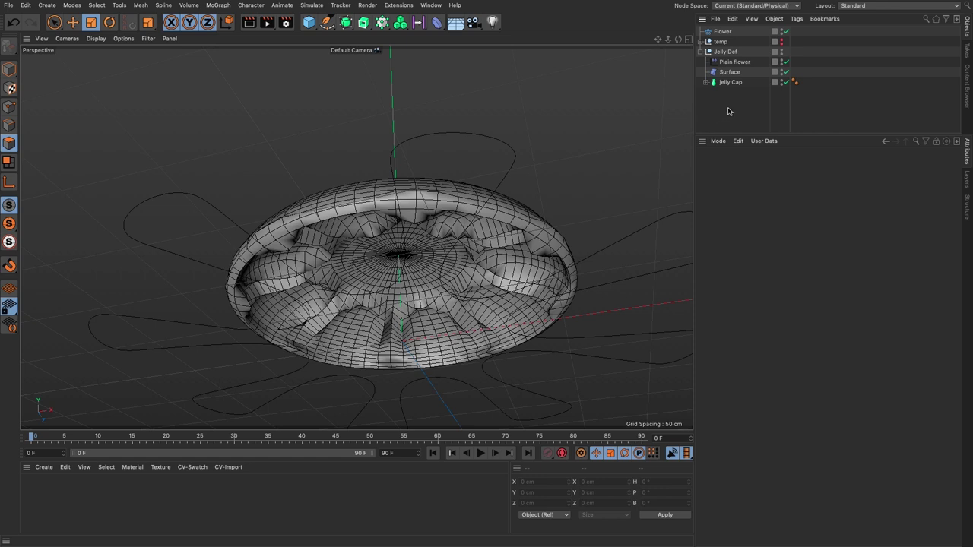
{"action": "left_click", "coordinate": [480, 452]}
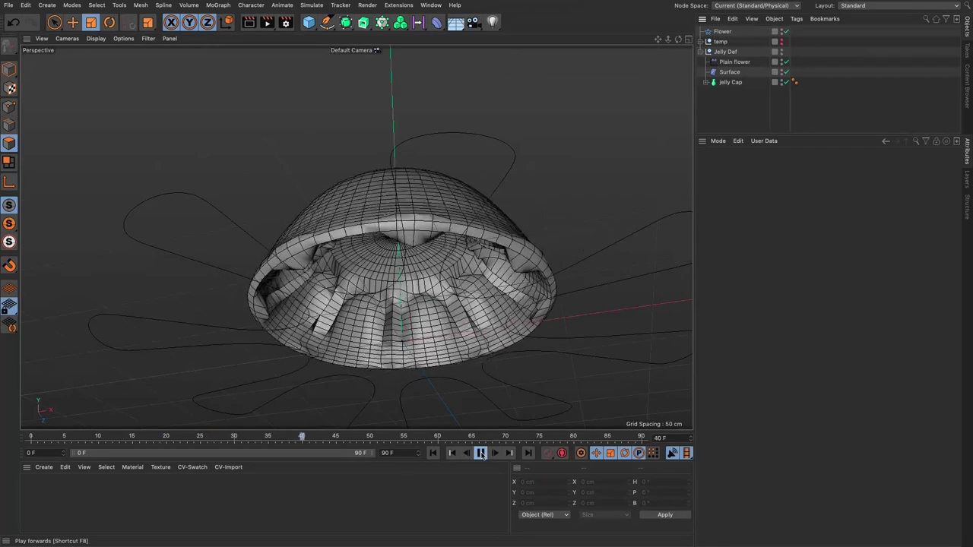
{"action": "left_click", "coordinate": [481, 453]}
{"action": "left_click", "coordinate": [433, 453]}
Set the timeline's end to frame 30.
{"action": "left_click", "coordinate": [402, 453]}
{"action": "type", "text": "30"}
{"action": "key", "text": "Return"}
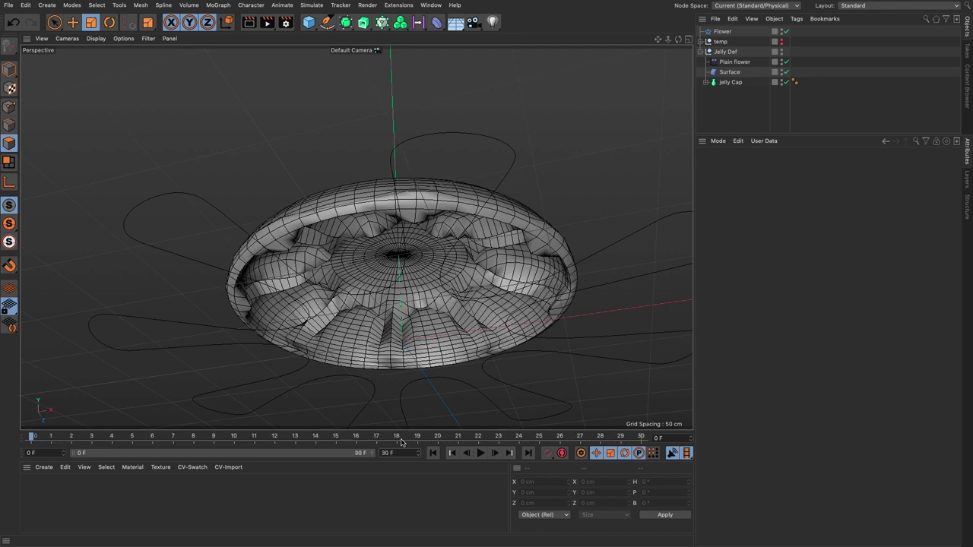
Play the shortened animation to examine the cap's deformation, and return to the first frame.
{"action": "left_click", "coordinate": [480, 452]}
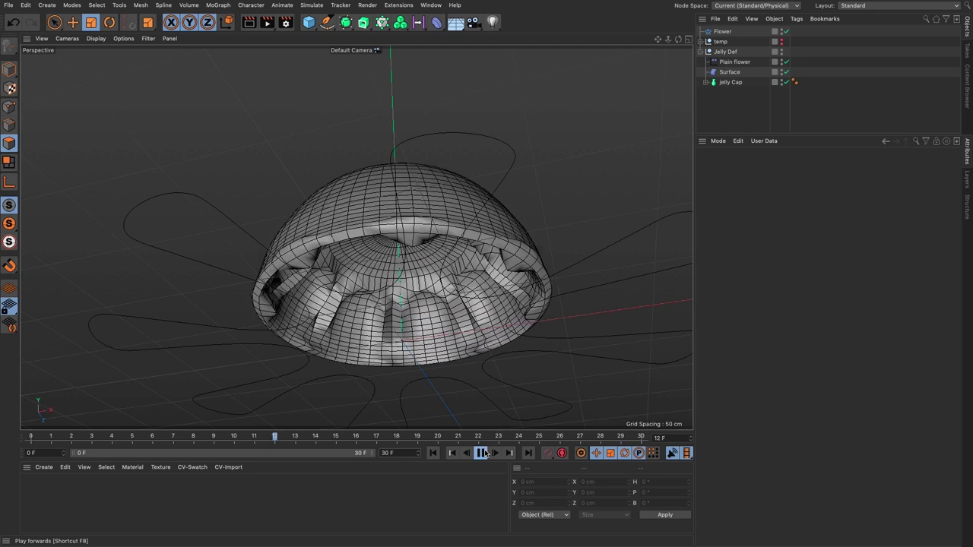
{"action": "left_click", "coordinate": [483, 453]}
{"action": "left_click", "coordinate": [433, 453]}
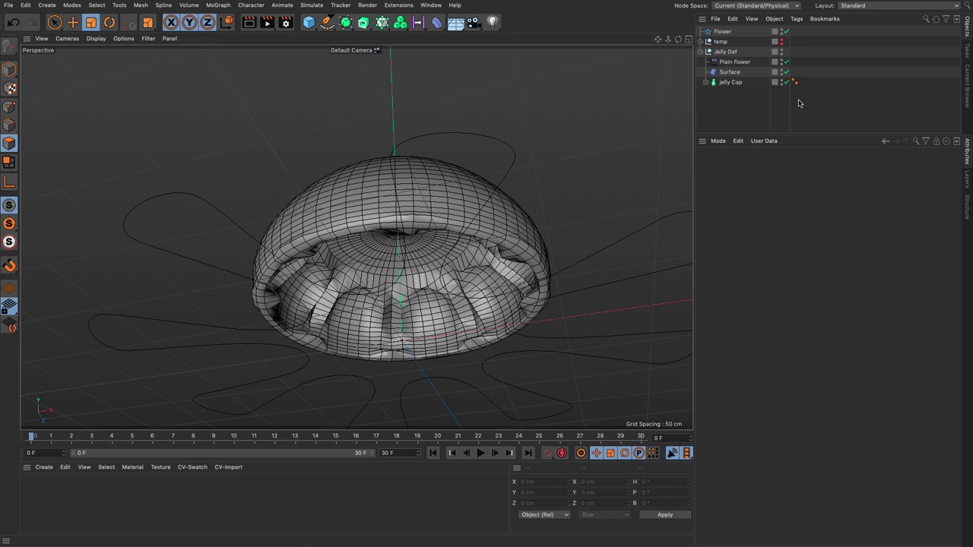
Add a Connect object named "Jelly animated", nest the Jelly Def group inside it, and turn off its Weld option.
{"action": "left_click", "coordinate": [345, 22]}
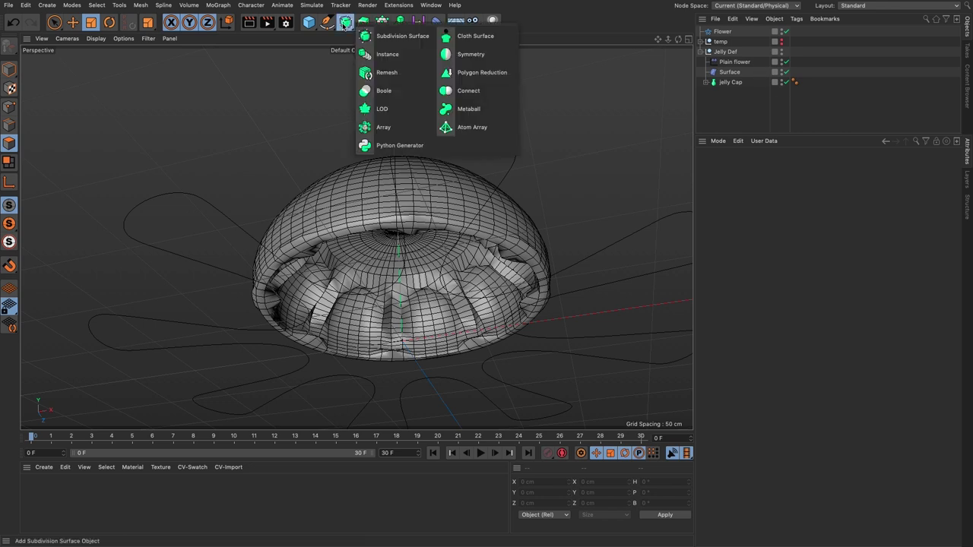
{"action": "left_click", "coordinate": [469, 90]}
{"action": "double_click", "coordinate": [726, 32]}
{"action": "key", "text": "BackSpace"}
{"action": "type", "text": "Jelly animated"}
{"action": "key", "text": "Return"}
{"action": "left_click_drag", "start_coordinate": [729, 35], "coordinate": [726, 61]}
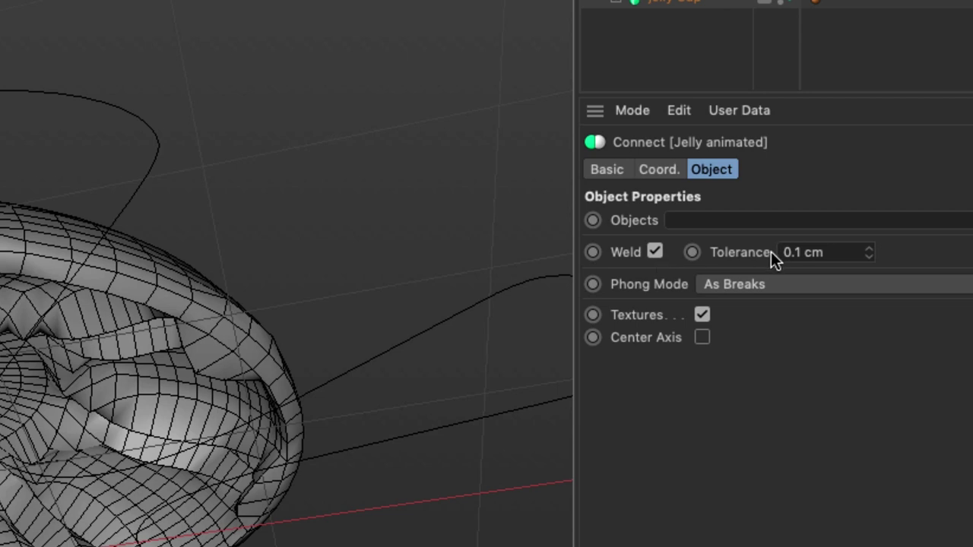
{"action": "left_click", "coordinate": [655, 251]}
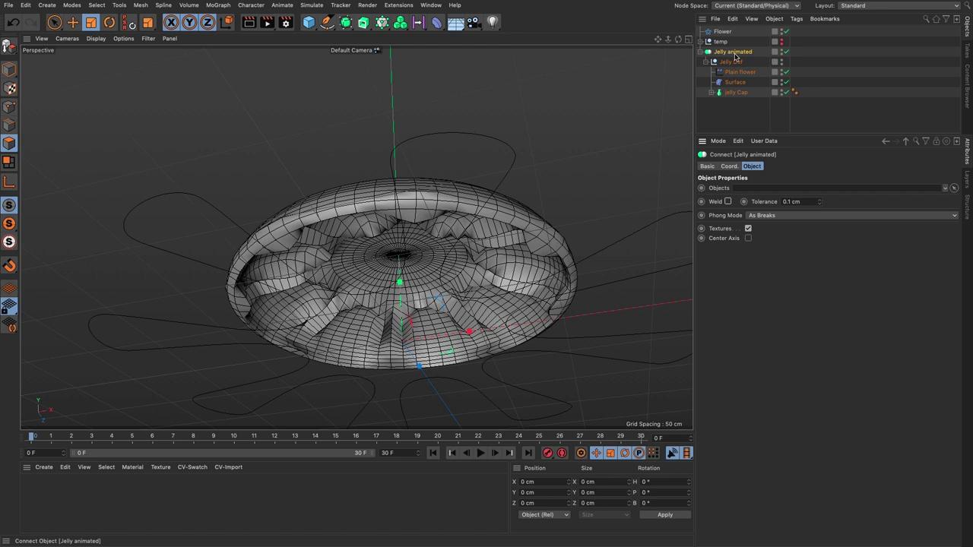
Bake the Jelly animated Connect object as Alembic and clear the selection.
{"action": "right_click", "coordinate": [735, 55]}
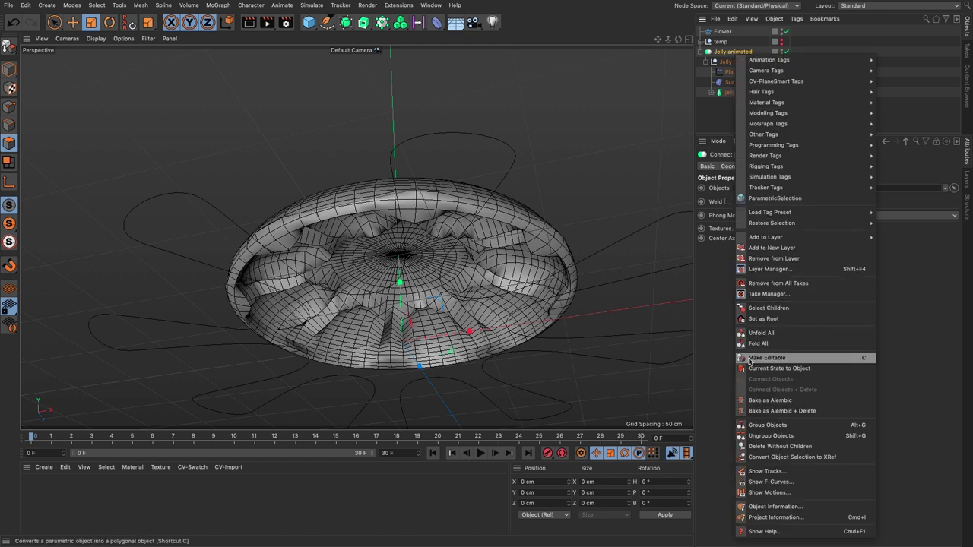
{"action": "left_click", "coordinate": [752, 400]}
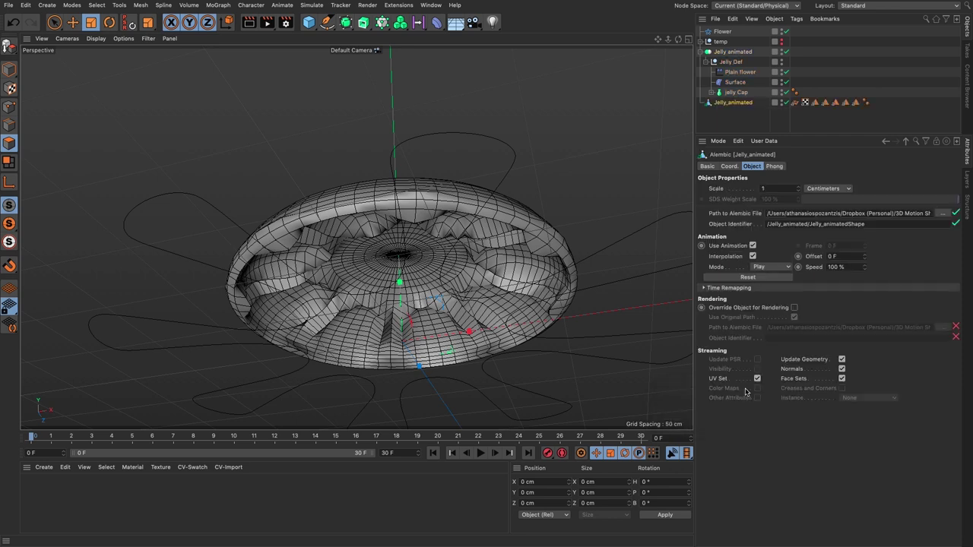
{"action": "left_click", "coordinate": [722, 117]}
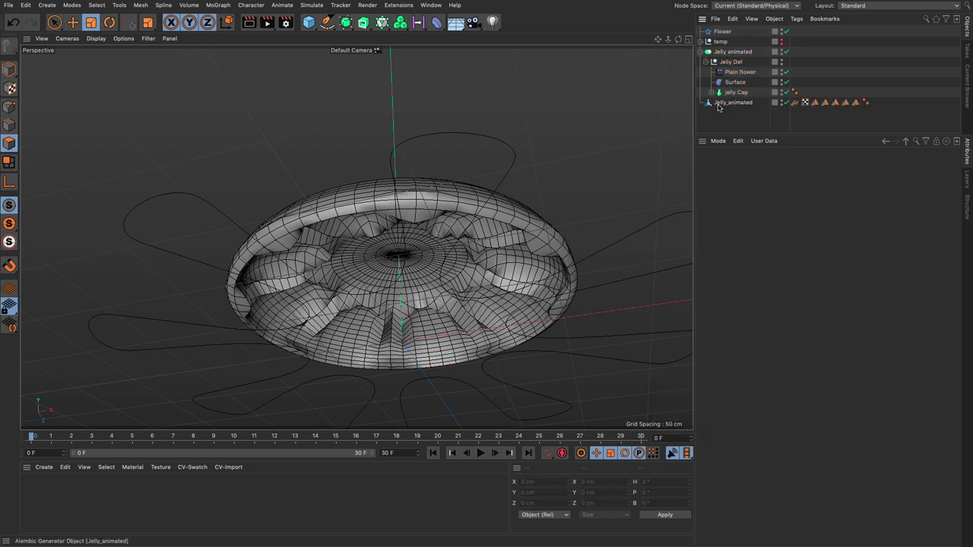
Cut the baked Jelly_animated Alembic object out of the scene and paste it into a new project.
{"action": "left_click", "coordinate": [731, 102]}
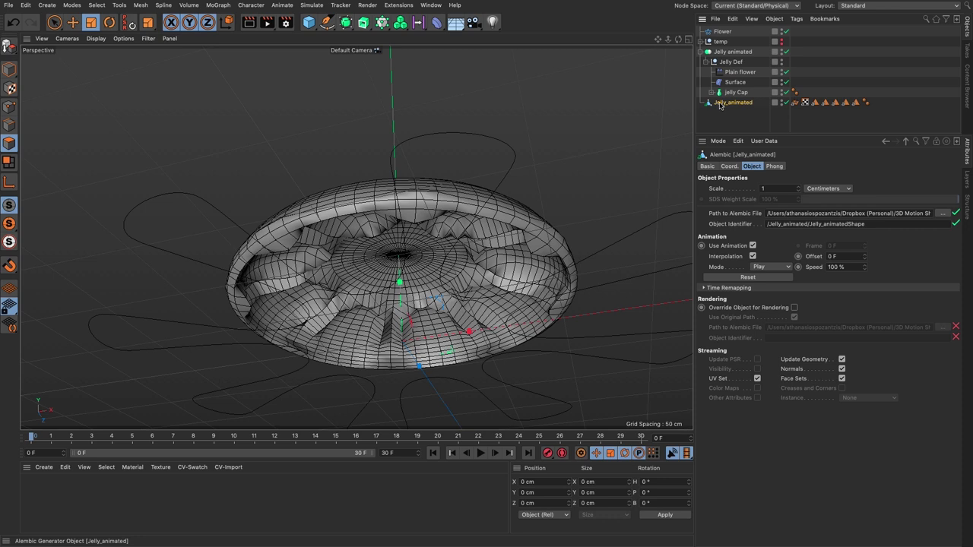
{"action": "key", "text": "Delete"}
{"action": "key", "text": "ctrl+n"}
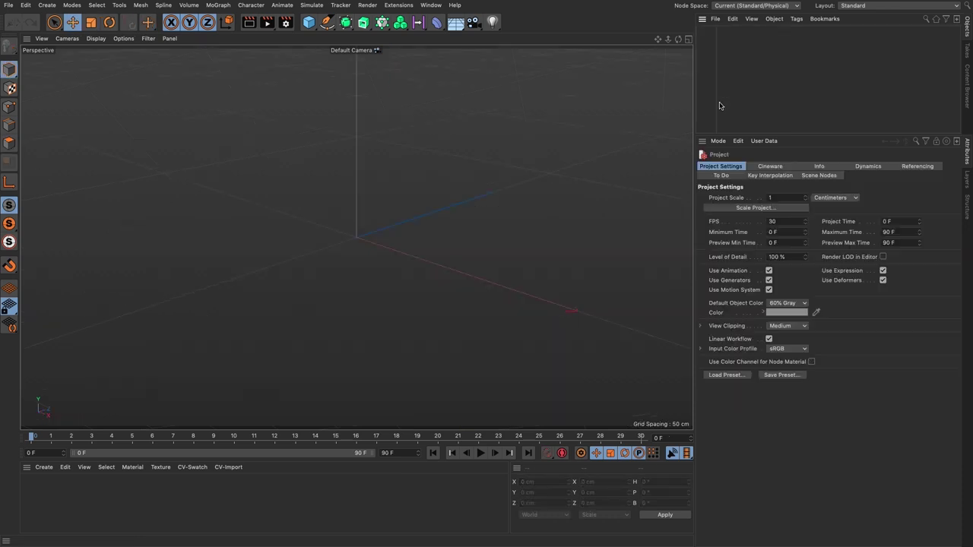
{"action": "key", "text": "ctrl+v"}
Set the Alembic object's animation mode to Loop, playing the timeline before and after to compare the cap's motion.
{"action": "left_click", "coordinate": [481, 454]}
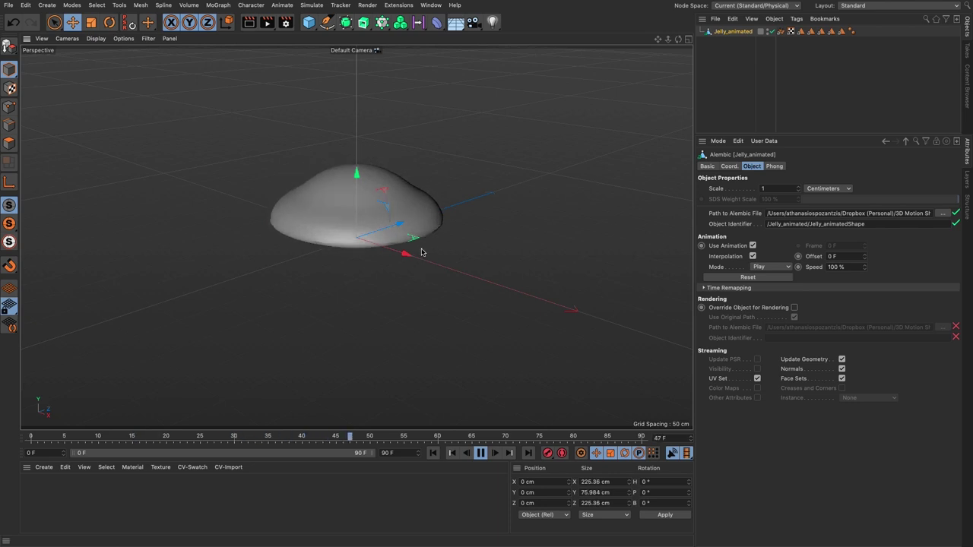
{"action": "left_click", "coordinate": [480, 453]}
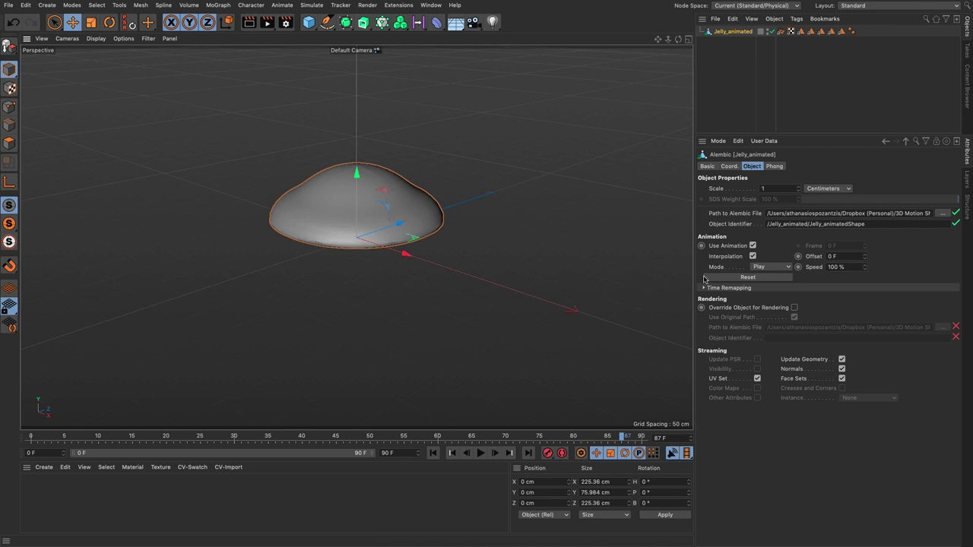
{"action": "left_click", "coordinate": [760, 268]}
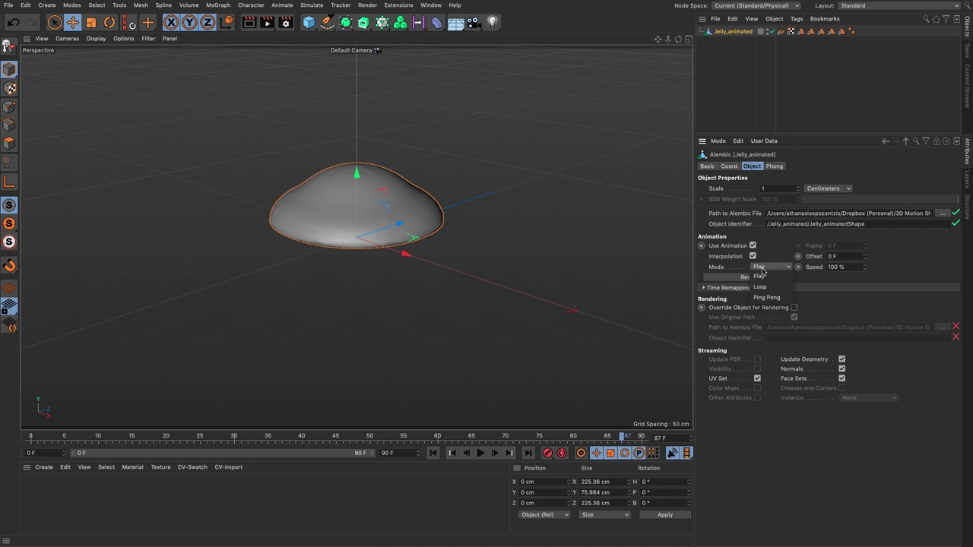
{"action": "left_click", "coordinate": [759, 287]}
{"action": "left_click", "coordinate": [480, 453]}
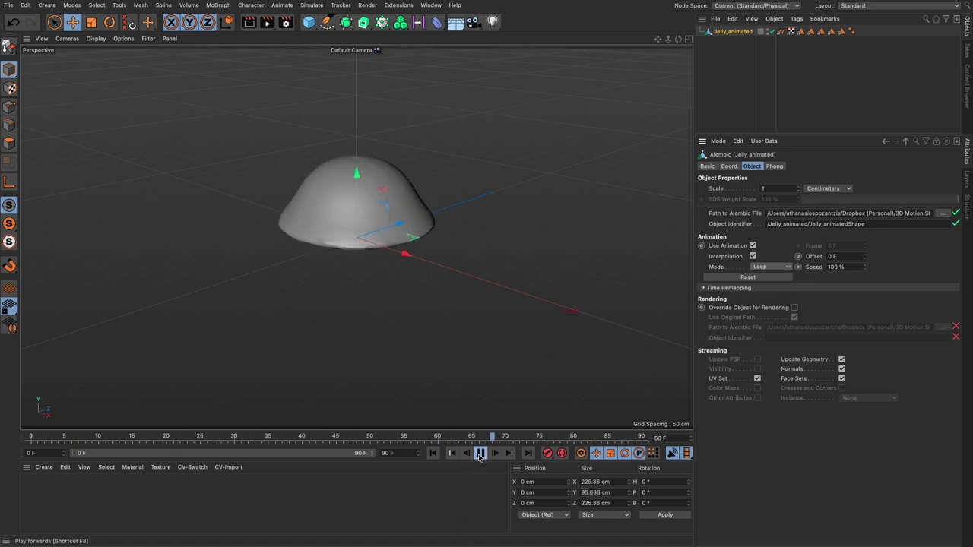
{"action": "left_click_drag", "start_coordinate": [404, 219], "coordinate": [532, 145], "text": "alt"}
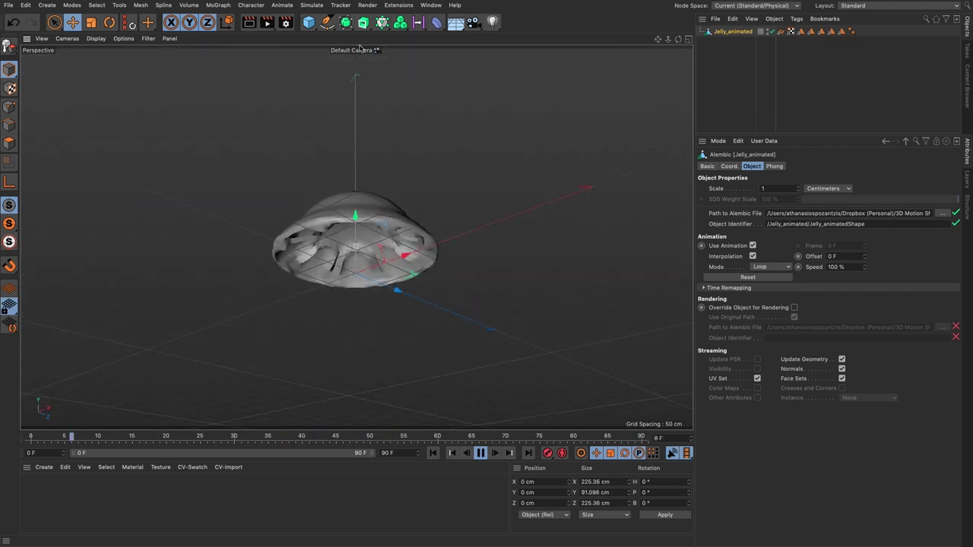
Nest the Jelly_animated Alembic object under a new Subdivision Surface and stop the playback.
{"action": "left_click", "coordinate": [345, 22], "text": "alt"}
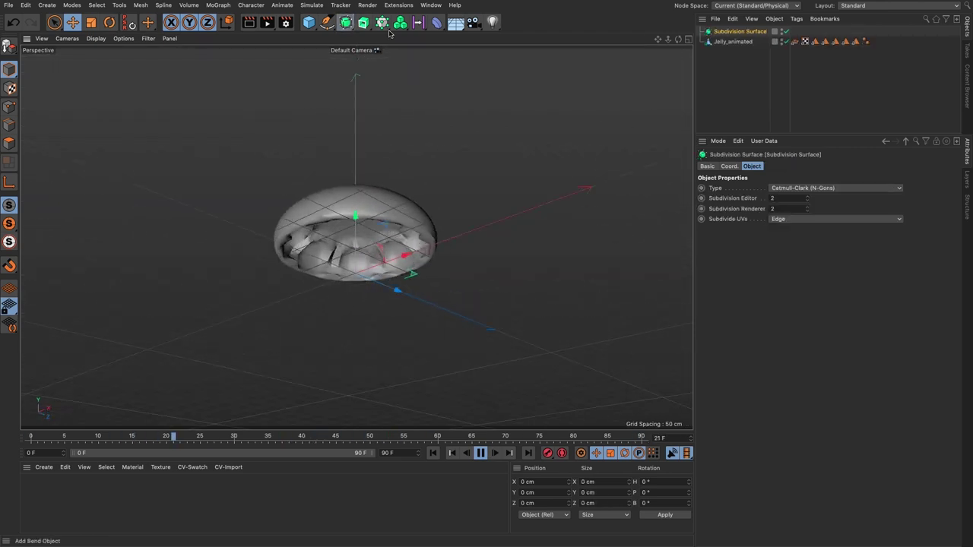
{"action": "left_click", "coordinate": [732, 42]}
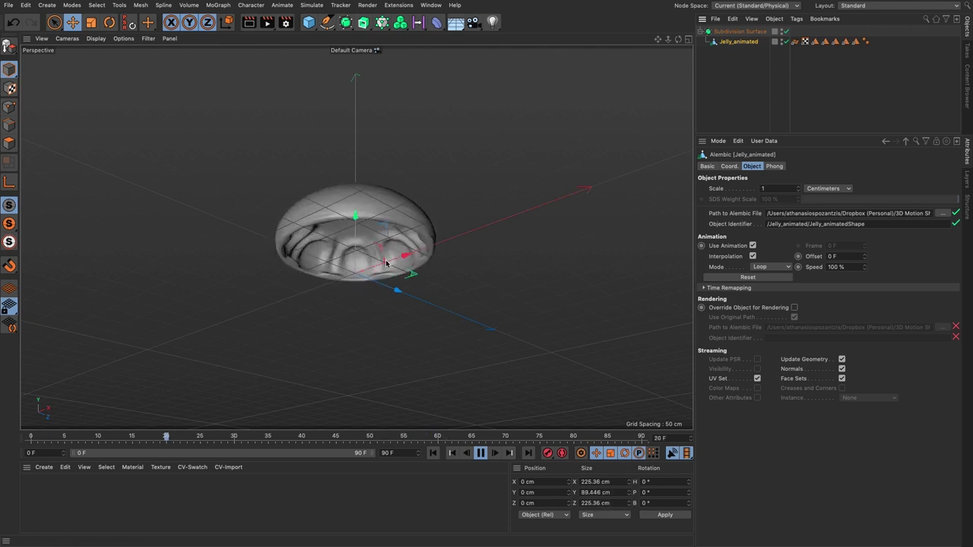
{"action": "left_click", "coordinate": [409, 274]}
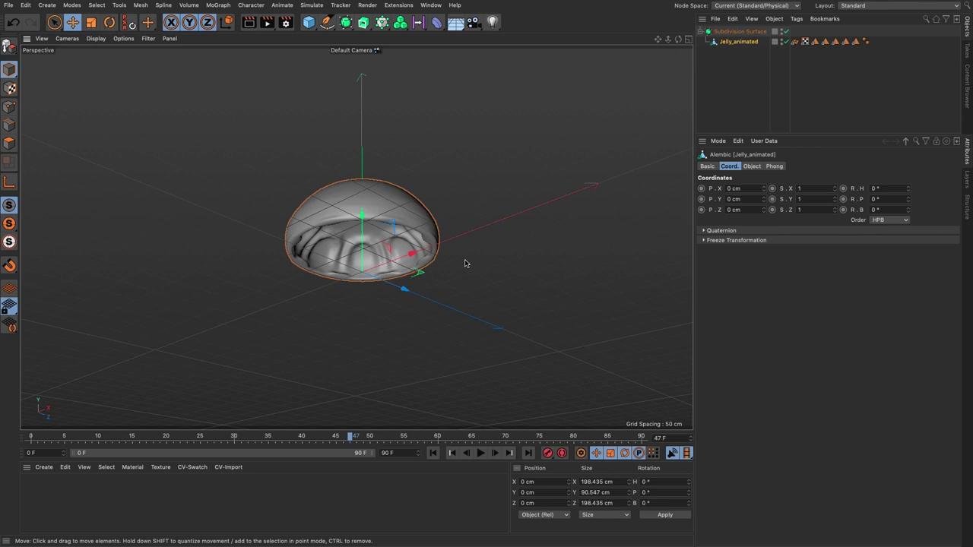
Create a sphere of type Hemisphere in a new project and display it shaded with its mesh lines.
{"action": "key", "text": "super+n"}
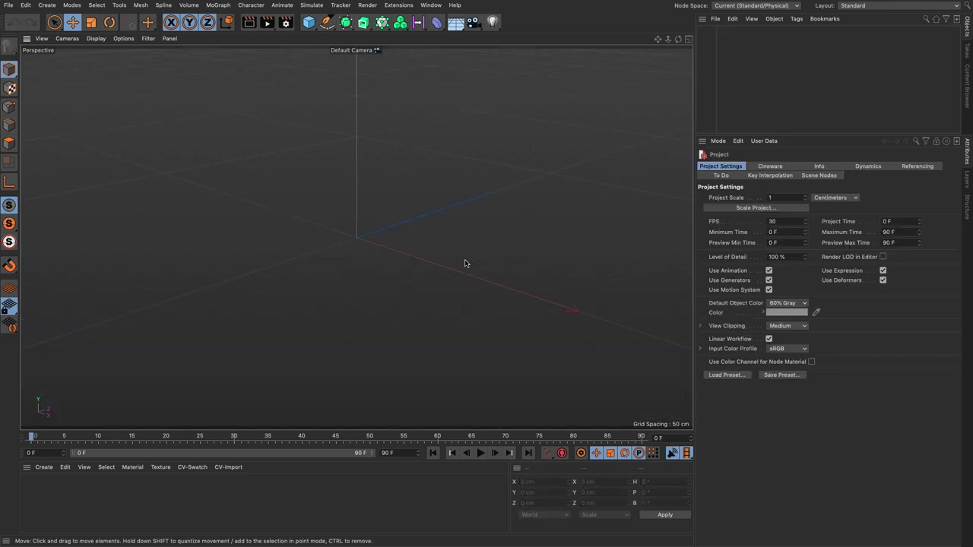
{"action": "left_click", "coordinate": [309, 22]}
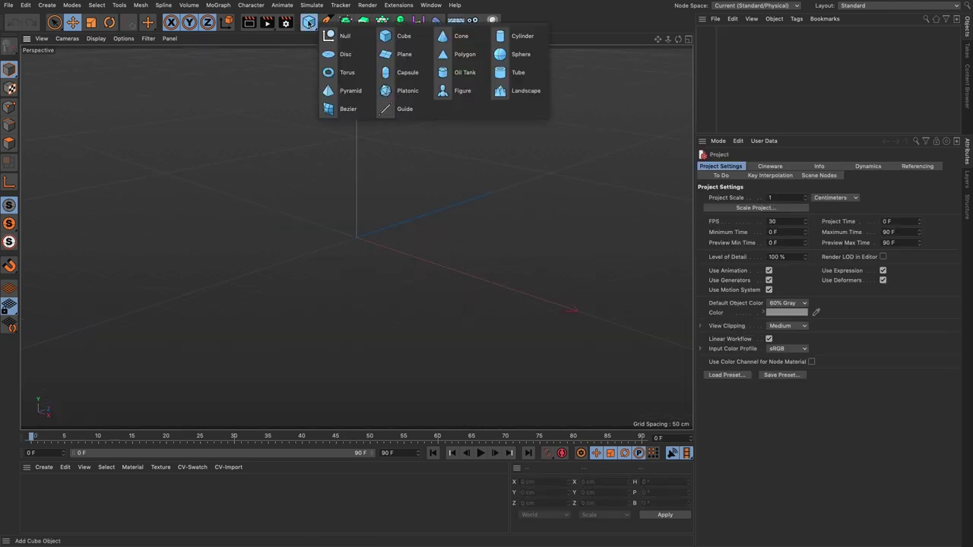
{"action": "left_click", "coordinate": [511, 61]}
{"action": "left_click", "coordinate": [751, 167]}
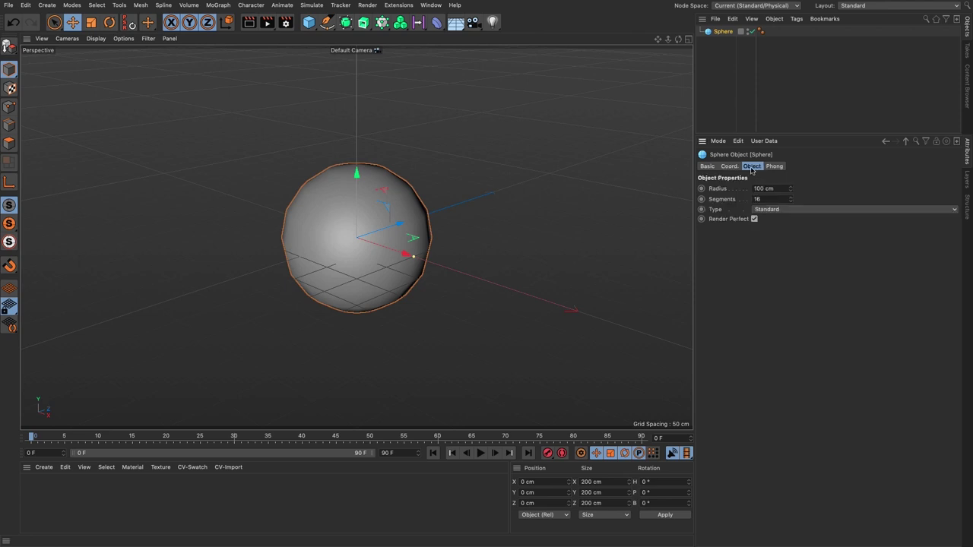
{"action": "left_click", "coordinate": [781, 211]}
{"action": "left_click", "coordinate": [783, 272]}
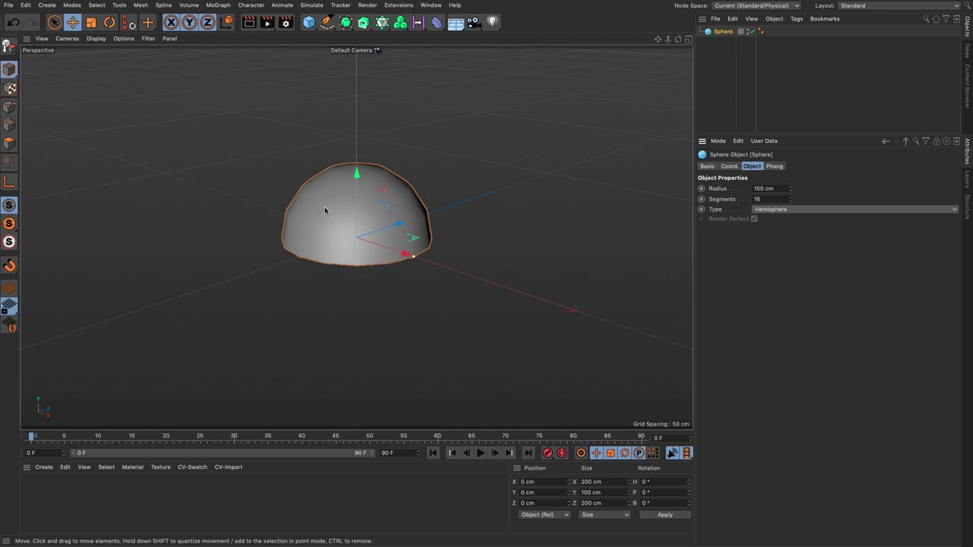
{"action": "left_click", "coordinate": [96, 38]}
{"action": "left_click", "coordinate": [94, 65]}
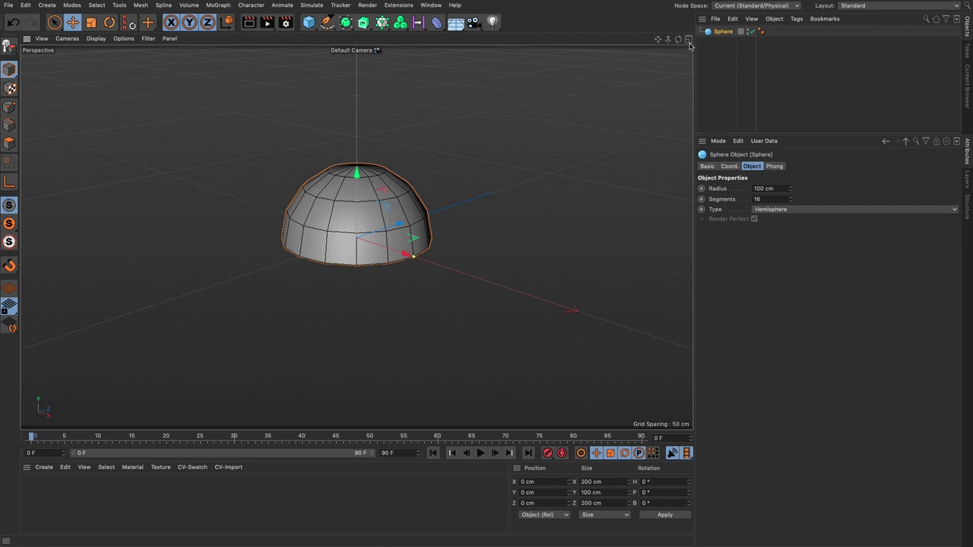
In the Right view, draw a three-point curved Bezier spline rising from the hemisphere's base, about 1578 cm high and 1025 cm wide.
{"action": "middle_click", "coordinate": [363, 282]}
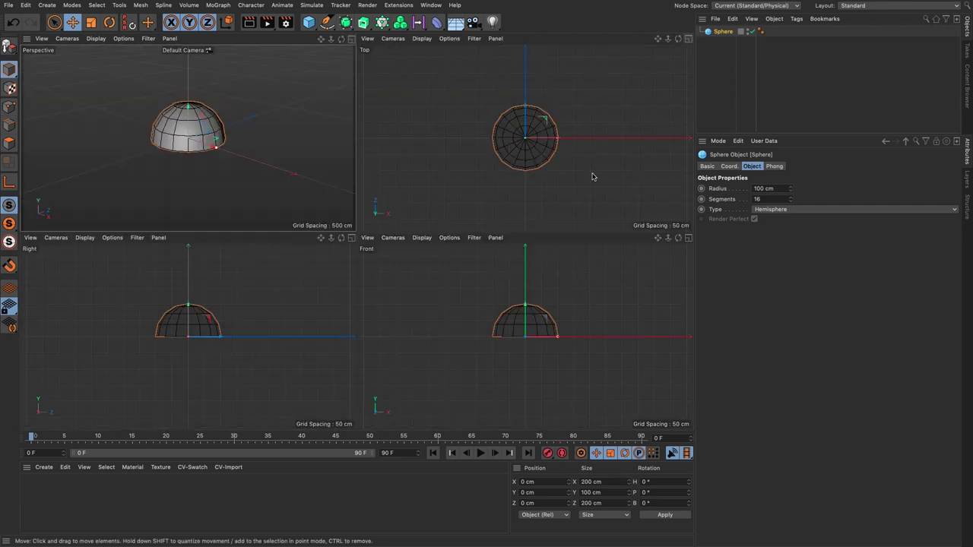
{"action": "left_click", "coordinate": [351, 238]}
{"action": "scroll", "coordinate": [409, 253], "scroll_direction": "down", "scroll_amount": 5}
{"action": "middle_click_drag", "start_coordinate": [356, 272], "coordinate": [347, 389], "text": "alt"}
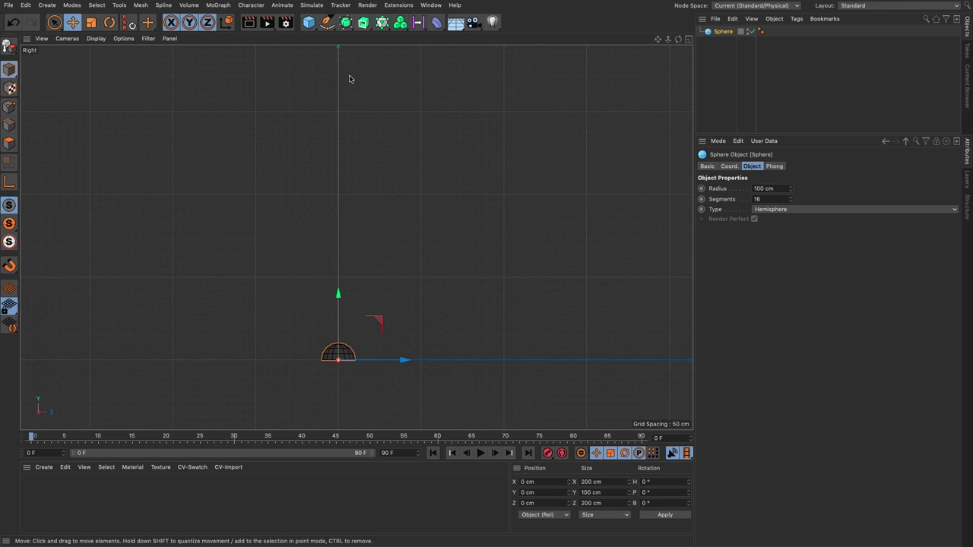
{"action": "left_click", "coordinate": [327, 22]}
{"action": "left_click", "coordinate": [355, 36]}
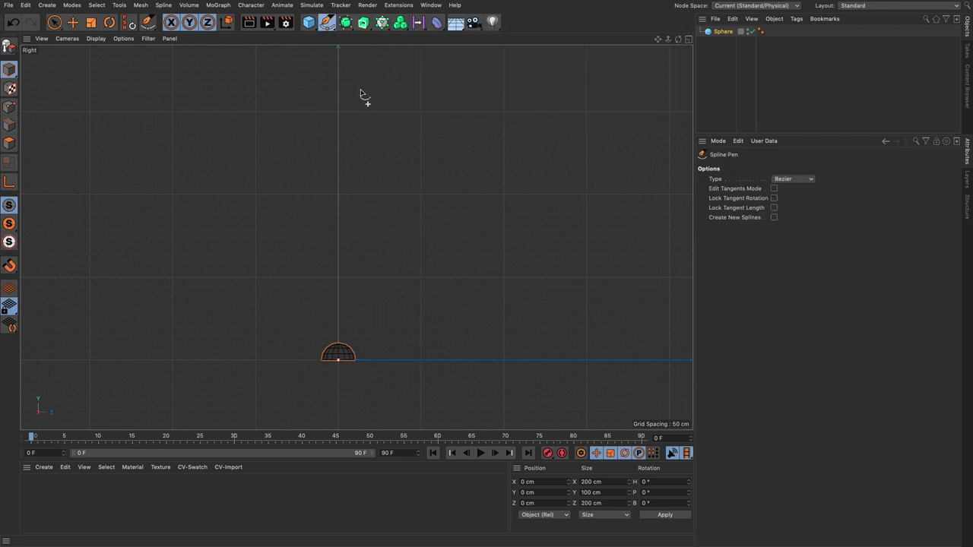
{"action": "left_click_drag", "start_coordinate": [338, 361], "coordinate": [331, 304]}
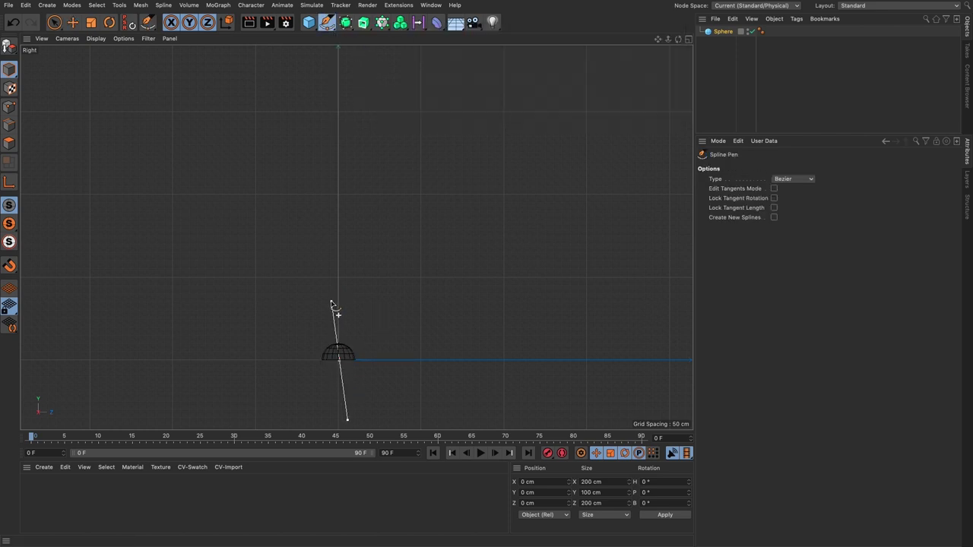
{"action": "left_click_drag", "start_coordinate": [332, 175], "coordinate": [366, 141]}
{"action": "left_click_drag", "start_coordinate": [467, 127], "coordinate": [516, 156]}
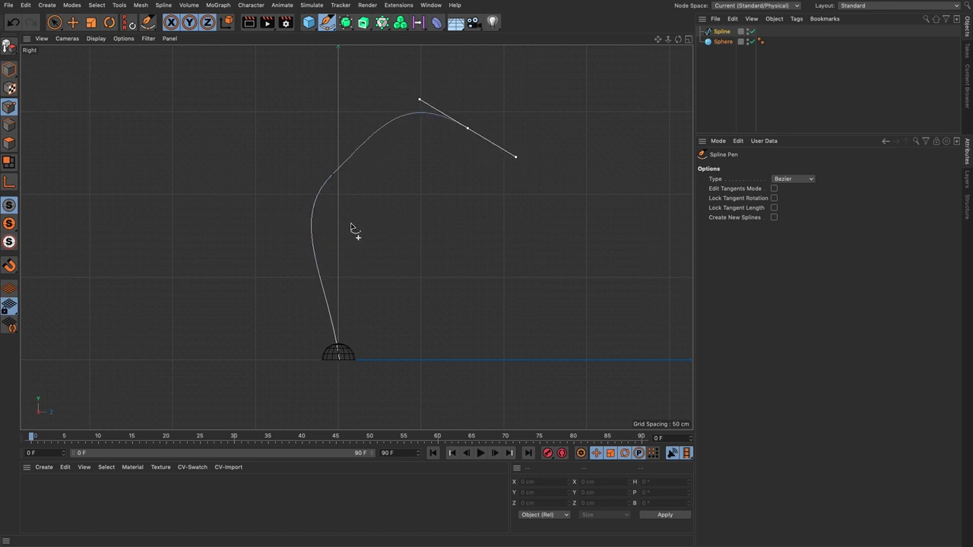
{"action": "key", "text": "Escape"}
Return to Model mode in the perspective view and add a Helix spline at the hemisphere.
{"action": "left_click", "coordinate": [687, 39]}
{"action": "left_click", "coordinate": [351, 38]}
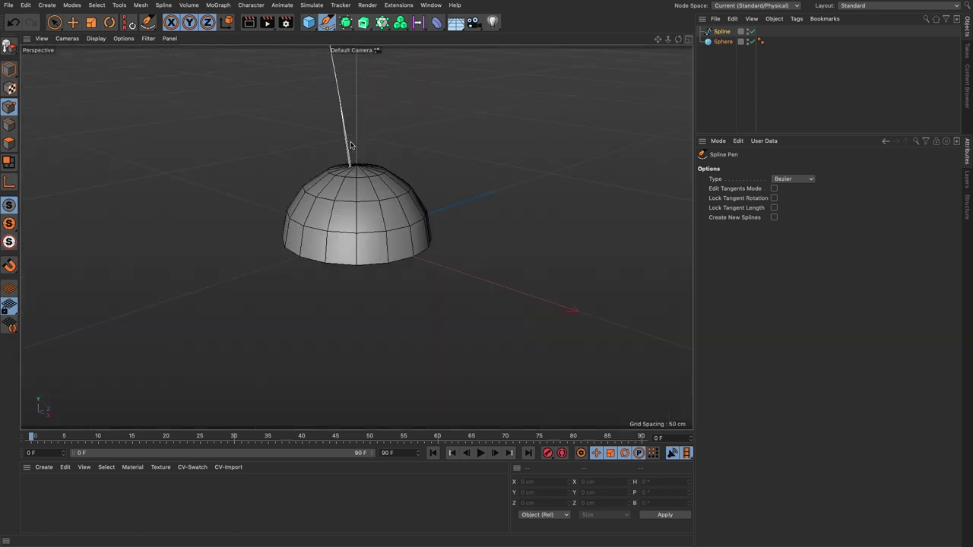
{"action": "key", "text": "h"}
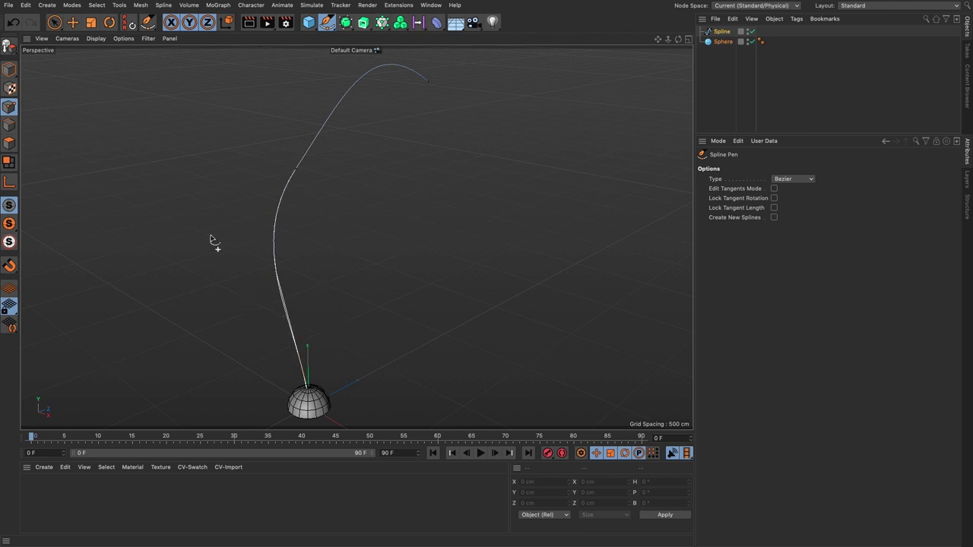
{"action": "left_click", "coordinate": [10, 69]}
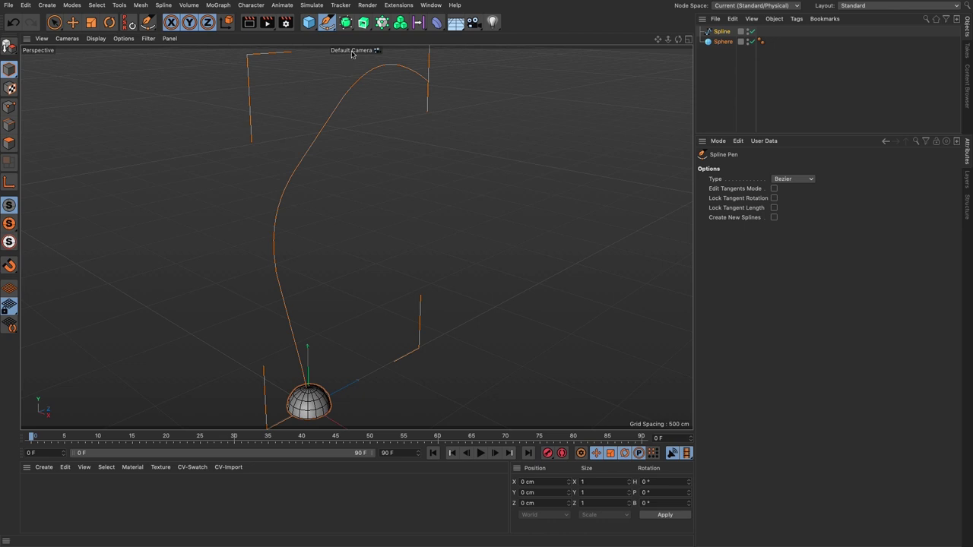
{"action": "left_click", "coordinate": [327, 22]}
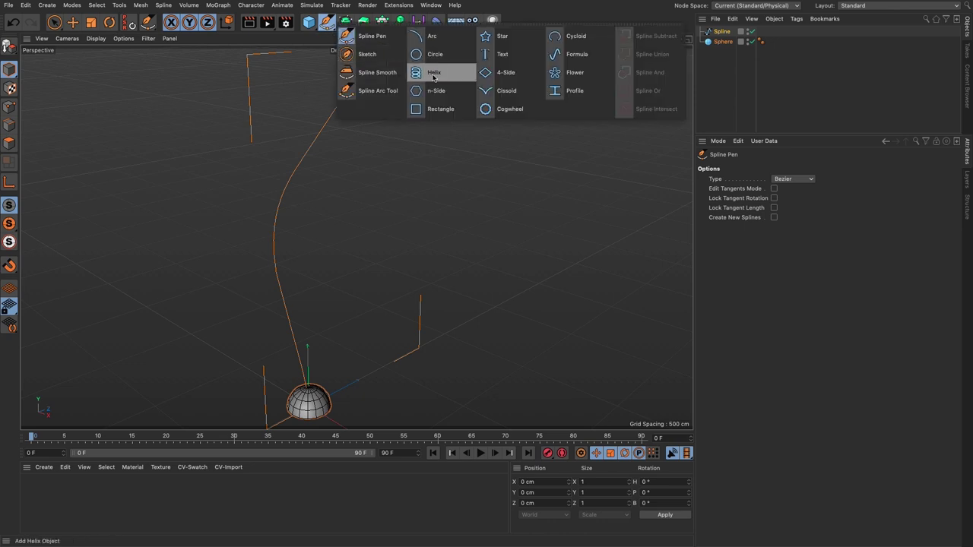
{"action": "left_click", "coordinate": [433, 76]}
{"action": "mouse_move", "coordinate": [373, 385]}
{"action": "left_mouse_down", "text": "alt"}
{"action": "mouse_move", "coordinate": [376, 358]}
{"action": "mouse_move", "coordinate": [364, 358]}
{"action": "mouse_move", "coordinate": [370, 403]}
{"action": "left_mouse_up", "text": "alt"}
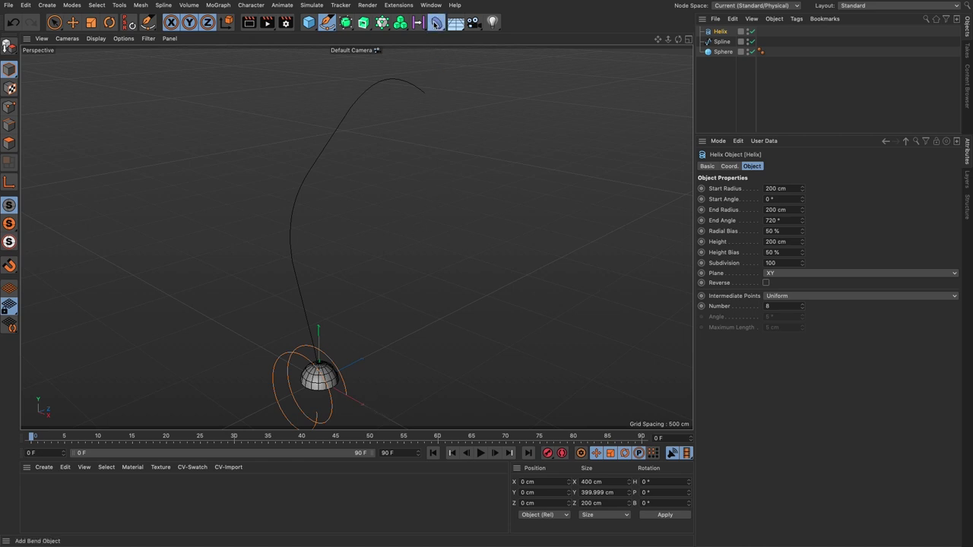
Add a Spline Wrap deformer and make it a child of the Helix.
{"action": "left_click", "coordinate": [434, 23]}
{"action": "left_click", "coordinate": [483, 145]}
{"action": "left_click_drag", "start_coordinate": [721, 41], "coordinate": [728, 42]}
Rename the Helix as "Helix Motion" and move the Spline above it in the object hierarchy.
{"action": "double_click", "coordinate": [724, 31]}
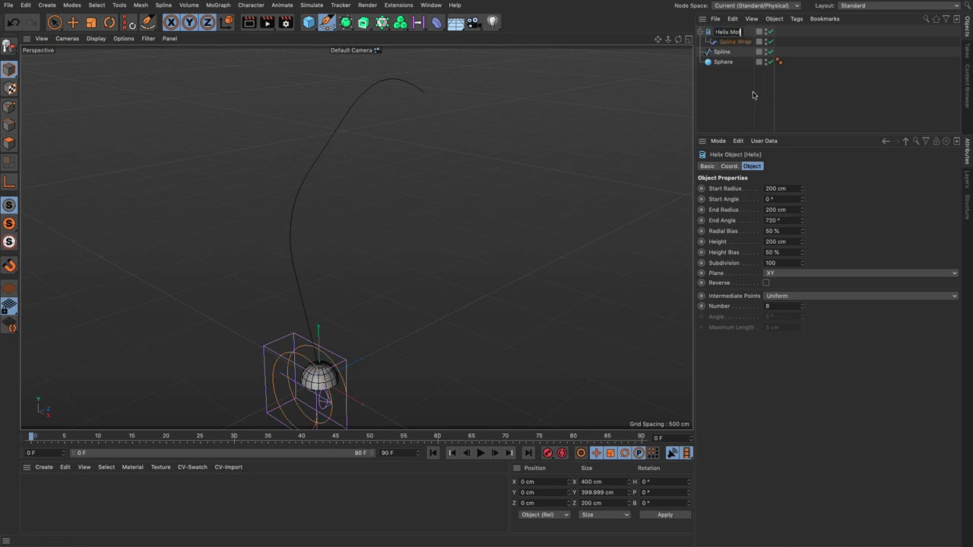
{"action": "key", "text": "Return"}
{"action": "left_click_drag", "start_coordinate": [723, 53], "coordinate": [723, 28]}
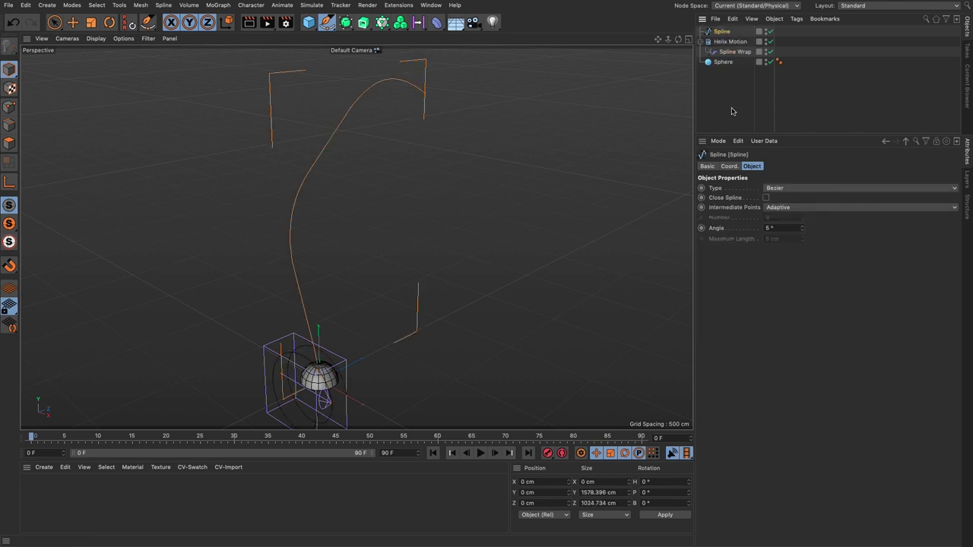
Set the Spline Wrap's axis to +Z and assign the Spline as its wrapping path.
{"action": "left_click_drag", "start_coordinate": [330, 390], "coordinate": [277, 312], "text": "alt"}
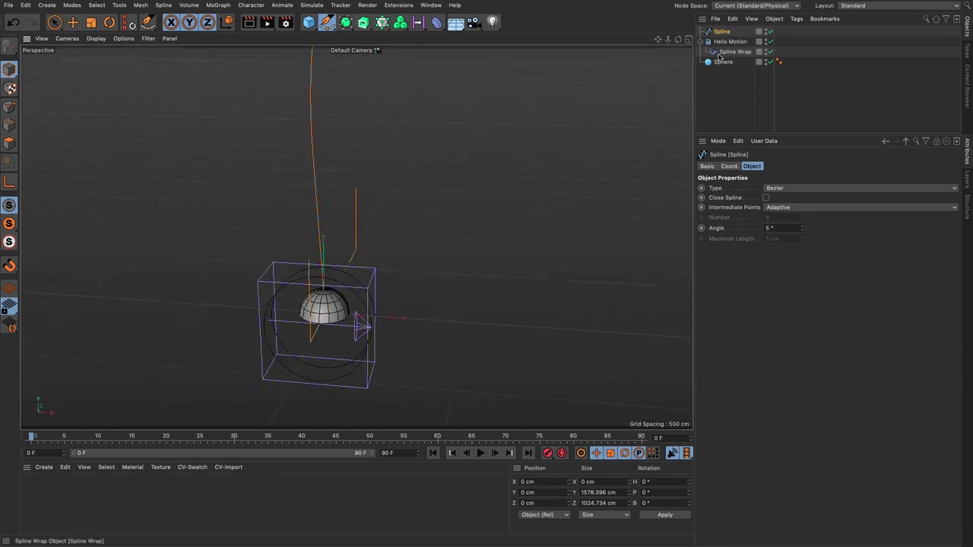
{"action": "left_click_drag", "start_coordinate": [299, 339], "coordinate": [340, 348], "text": "alt"}
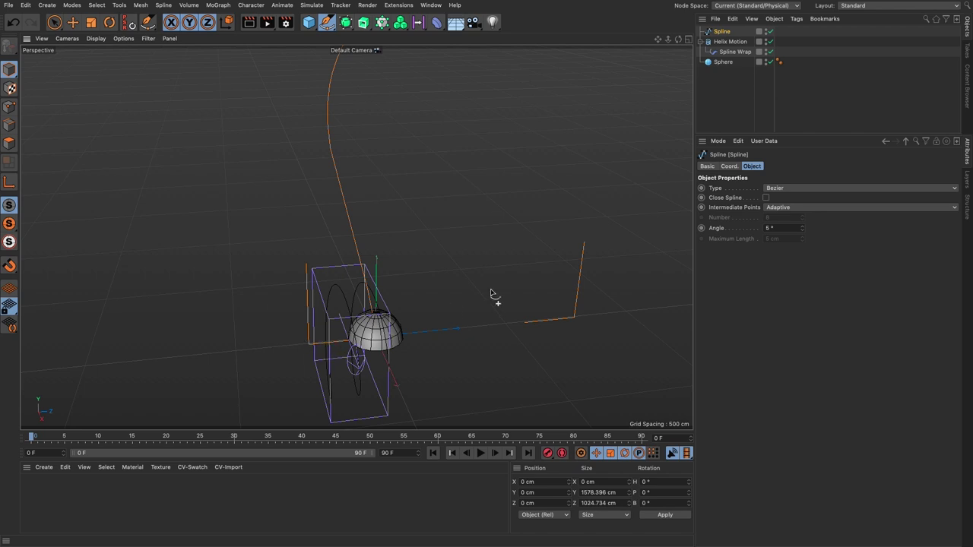
{"action": "left_click", "coordinate": [732, 52]}
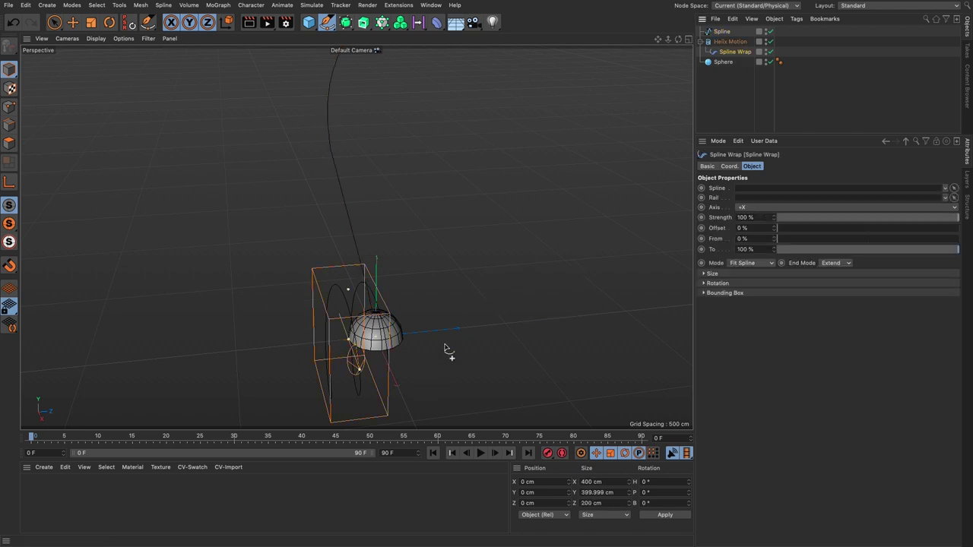
{"action": "left_click", "coordinate": [747, 208]}
{"action": "left_click", "coordinate": [748, 259]}
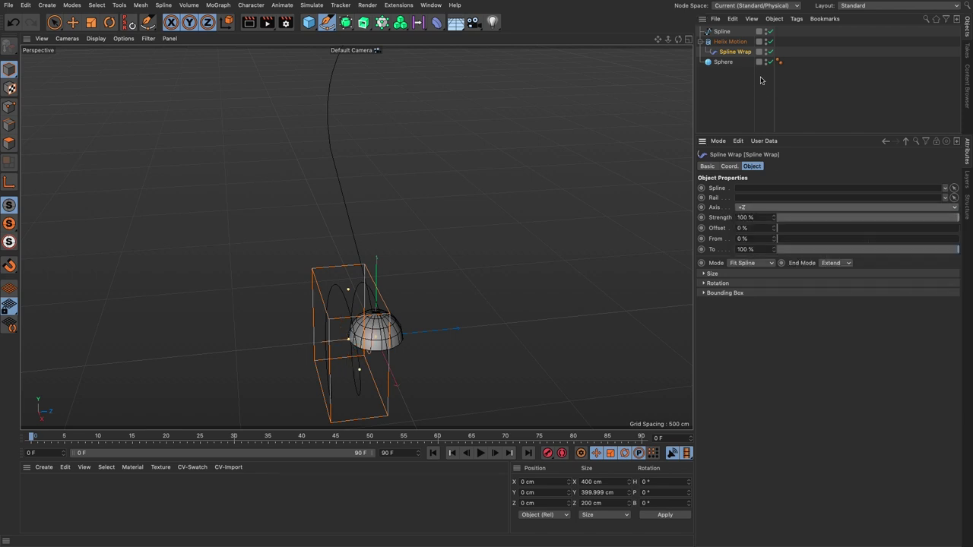
{"action": "left_click_drag", "start_coordinate": [722, 31], "coordinate": [748, 188]}
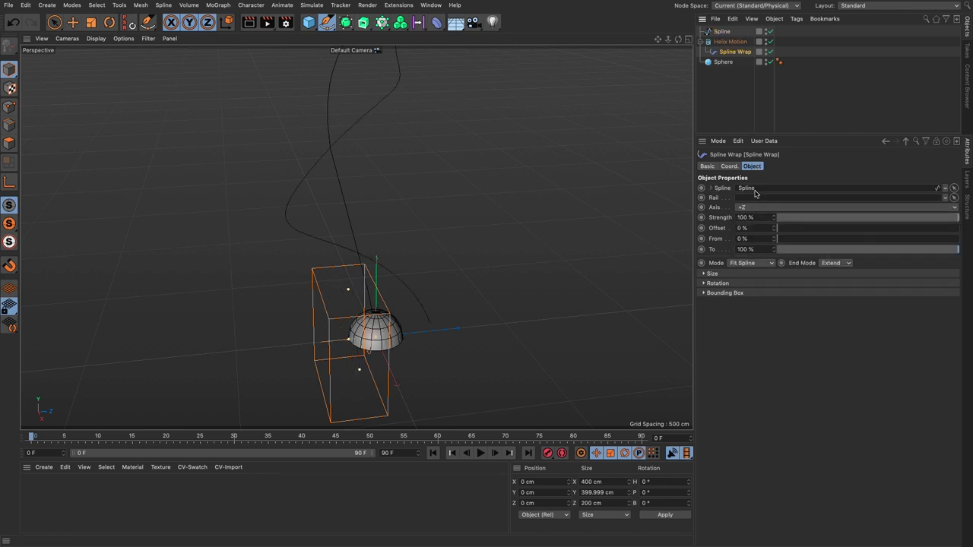
Set the Spline's intermediate points to Uniform with a number of 135.
{"action": "left_click_drag", "start_coordinate": [366, 258], "coordinate": [378, 230], "text": "alt"}
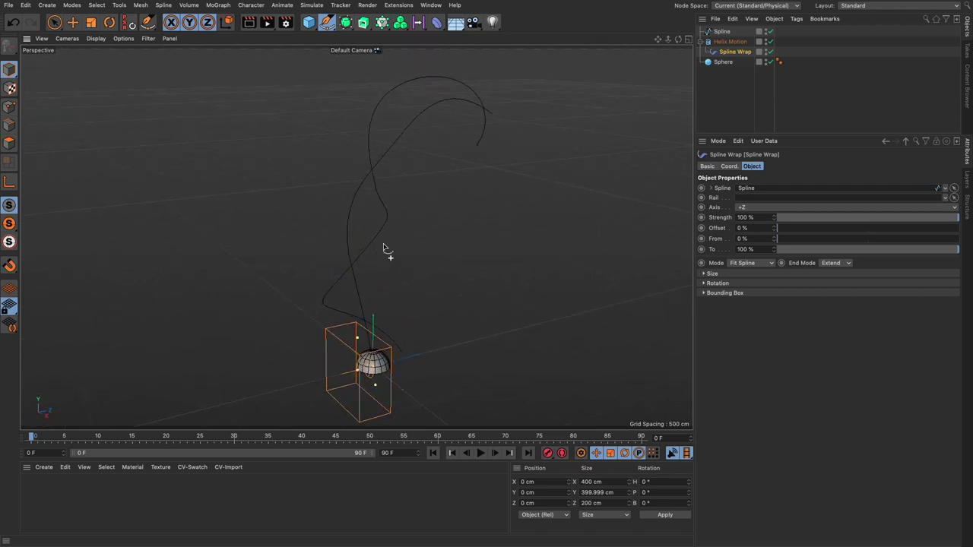
{"action": "mouse_move", "coordinate": [450, 147]}
{"action": "left_mouse_down", "text": "alt"}
{"action": "mouse_move", "coordinate": [371, 140]}
{"action": "mouse_move", "coordinate": [427, 152]}
{"action": "mouse_move", "coordinate": [479, 146]}
{"action": "mouse_move", "coordinate": [467, 156]}
{"action": "left_mouse_up", "text": "alt"}
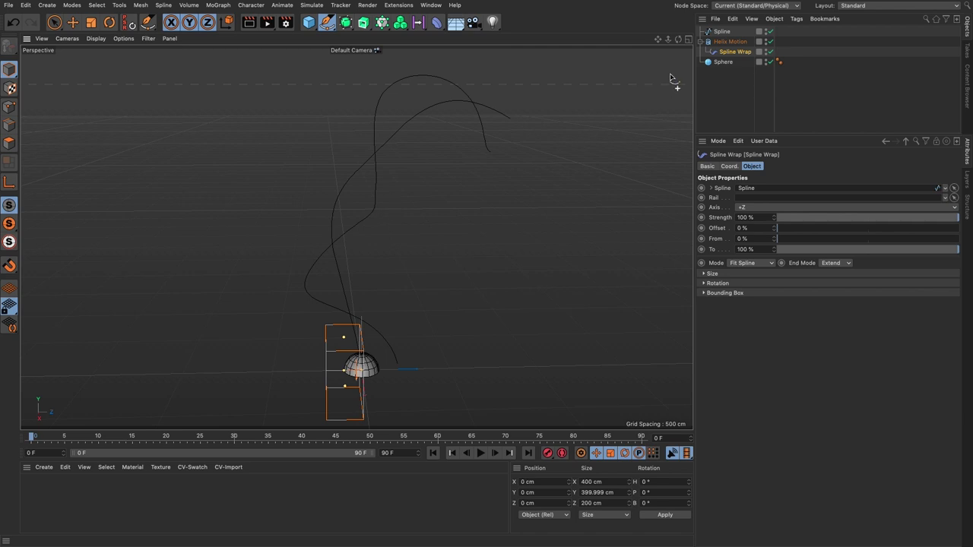
{"action": "left_click", "coordinate": [783, 189]}
{"action": "left_click", "coordinate": [788, 208]}
{"action": "left_click", "coordinate": [787, 235]}
{"action": "left_click", "coordinate": [801, 216]}
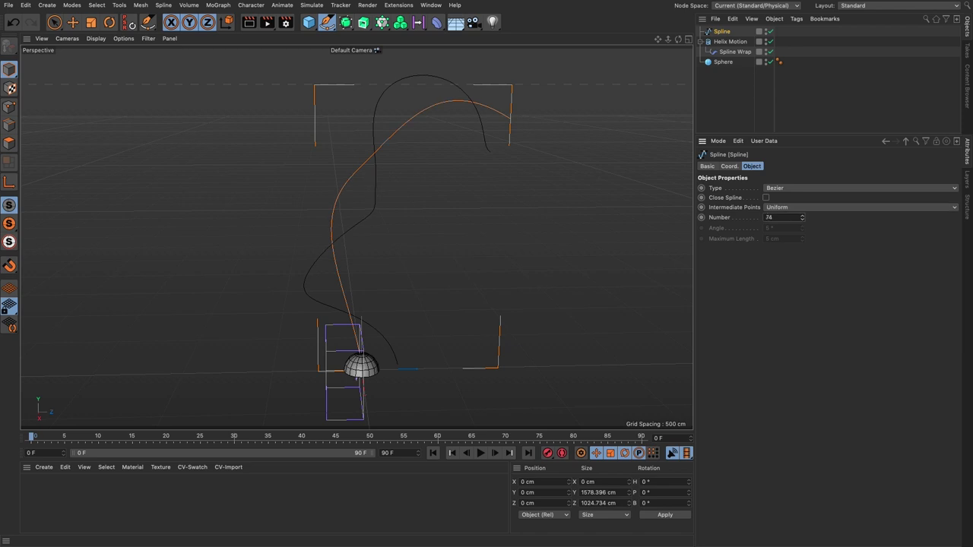
Set the Helix Motion's subdivision to 300.
{"action": "left_click", "coordinate": [729, 41]}
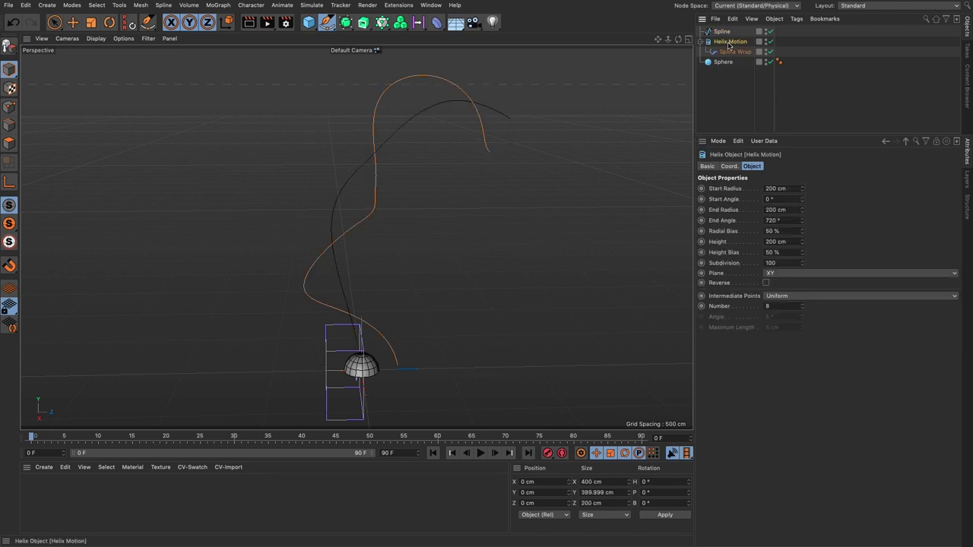
{"action": "double_click", "coordinate": [795, 262]}
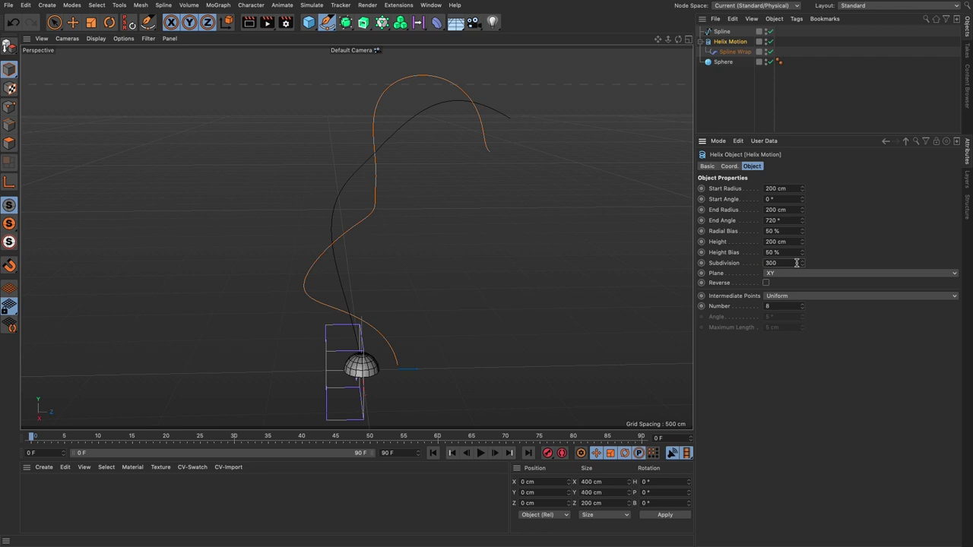
{"action": "left_click", "coordinate": [737, 113]}
{"action": "left_click_drag", "start_coordinate": [382, 152], "coordinate": [278, 162], "text": "alt"}
{"action": "key", "text": "ctrl+shift+z"}
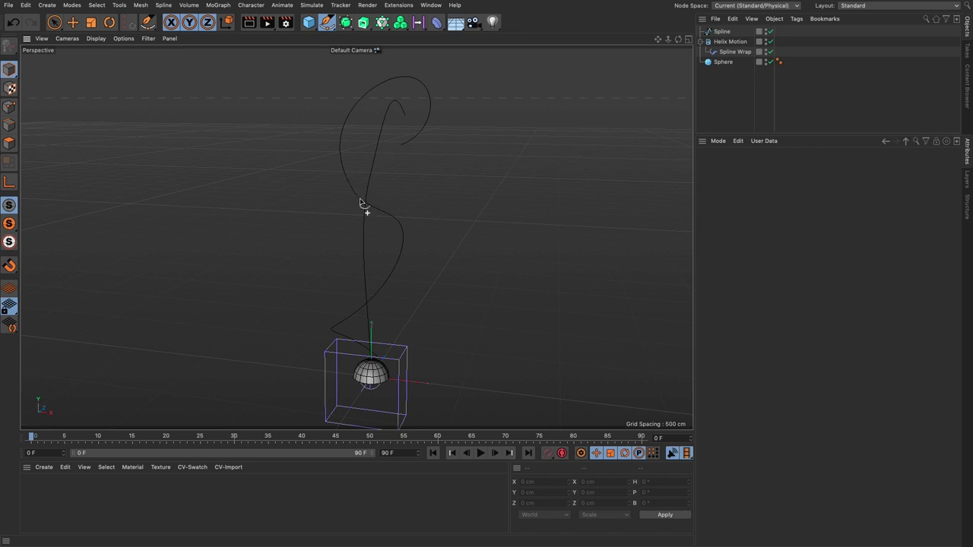
{"action": "left_click_drag", "start_coordinate": [364, 189], "coordinate": [493, 190], "text": "alt"}
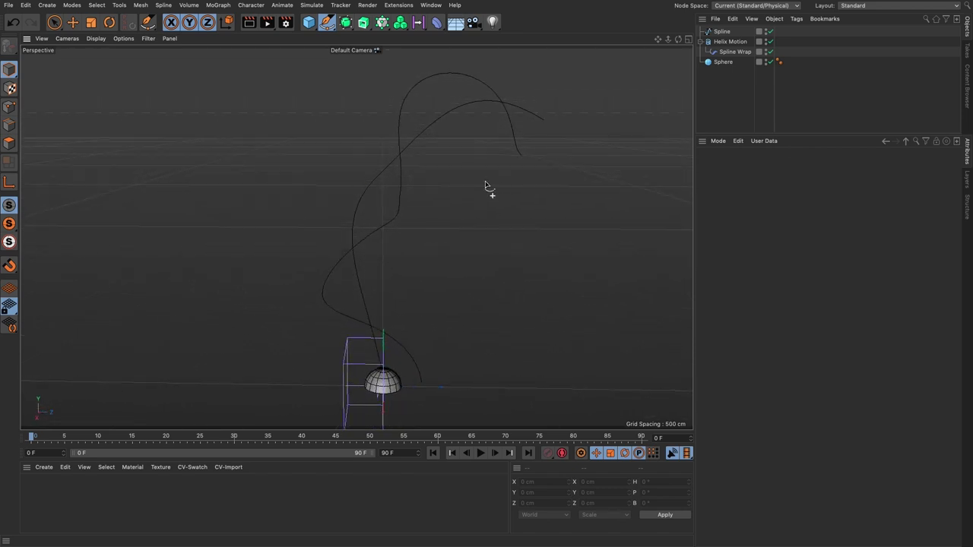
Add a Cloner and make the Sphere its child.
{"action": "left_click", "coordinate": [380, 25]}
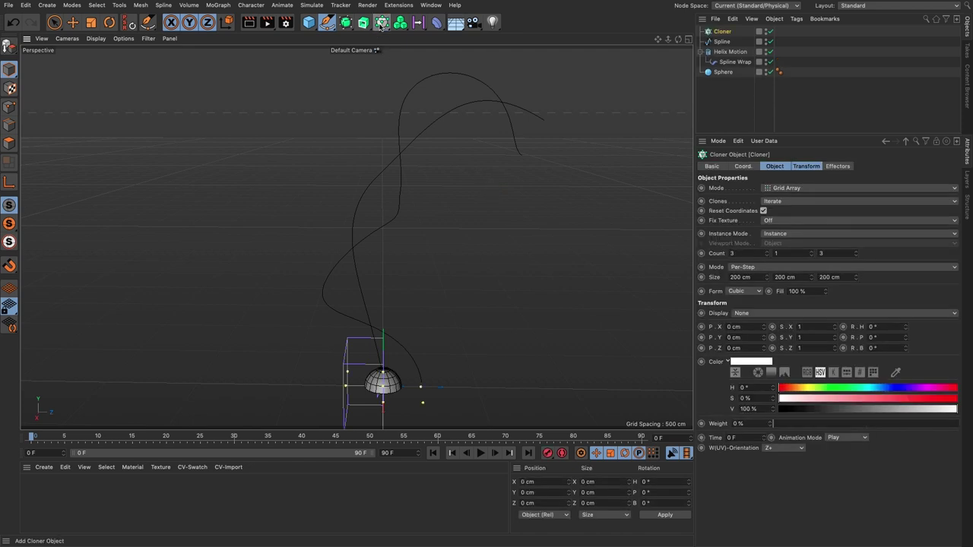
{"action": "left_click_drag", "start_coordinate": [723, 72], "coordinate": [722, 34]}
{"action": "left_click", "coordinate": [720, 62]}
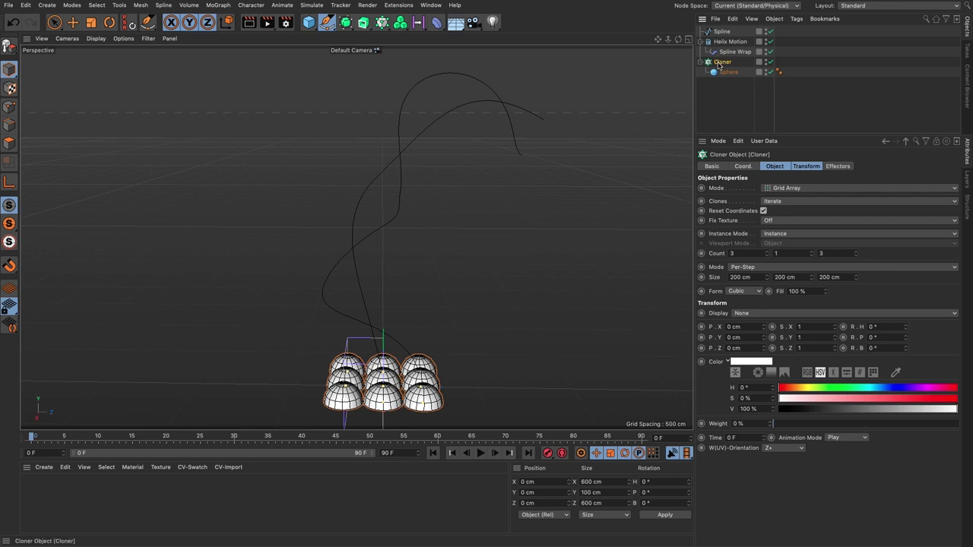
Set the Cloner to Object mode with Helix Motion as its object and a count of 4.
{"action": "left_click", "coordinate": [778, 189]}
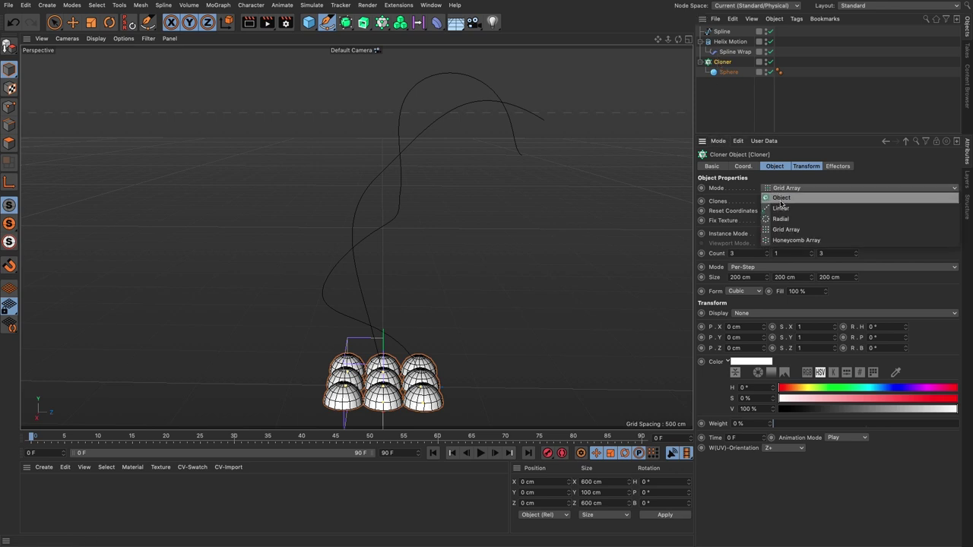
{"action": "left_click", "coordinate": [780, 198]}
{"action": "left_click_drag", "start_coordinate": [728, 42], "coordinate": [794, 253]}
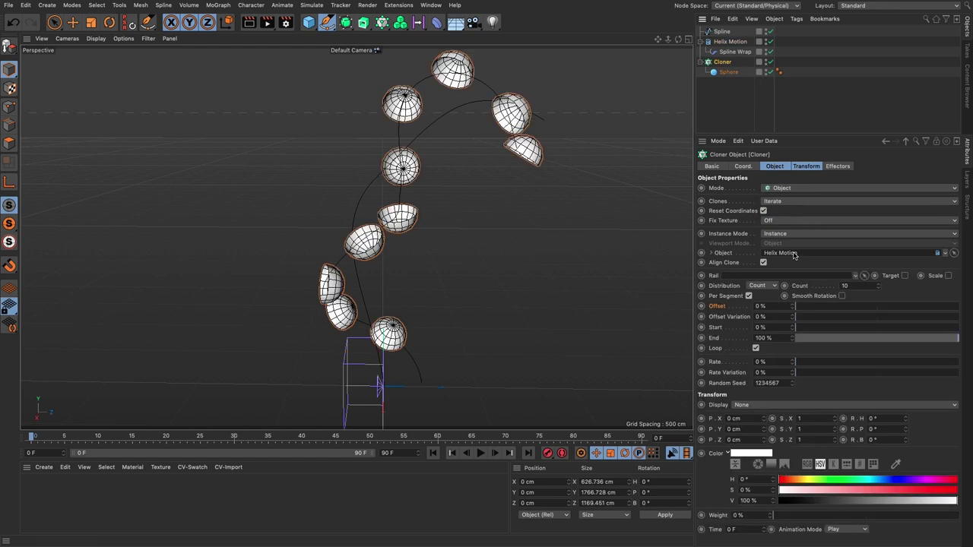
{"action": "left_click", "coordinate": [842, 285]}
{"action": "type", "text": "4"}
{"action": "key", "text": "Return"}
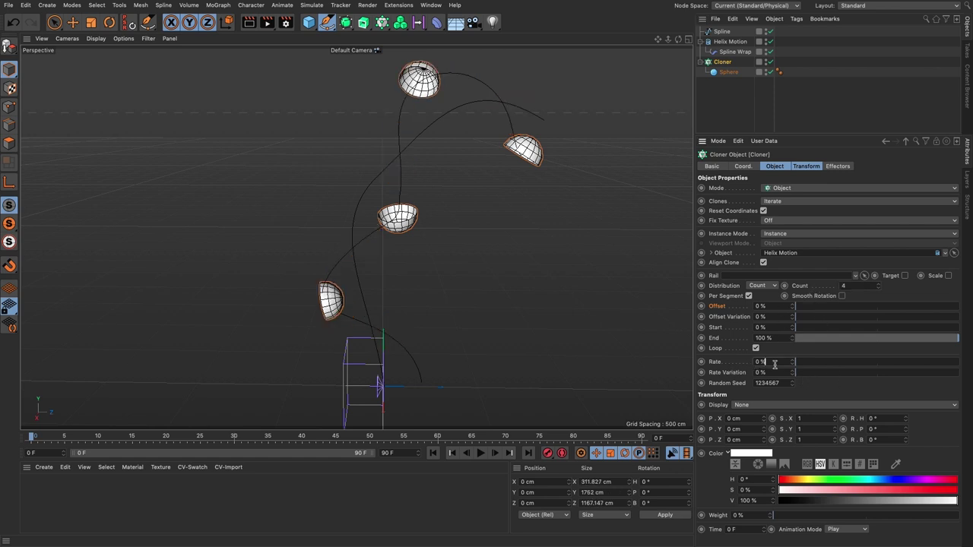
Set the Cloner's rate to 30% and play the animation.
{"action": "left_click", "coordinate": [779, 362]}
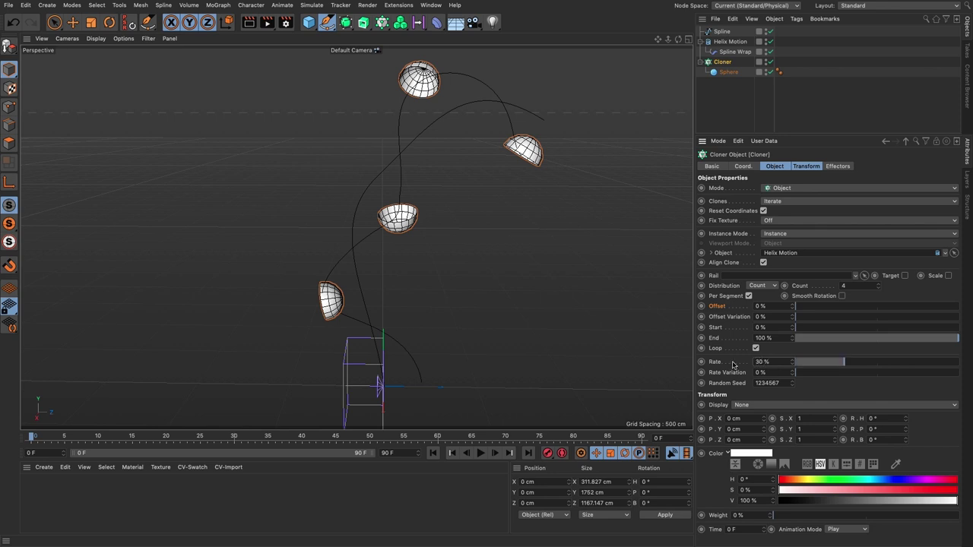
{"action": "left_click", "coordinate": [481, 453]}
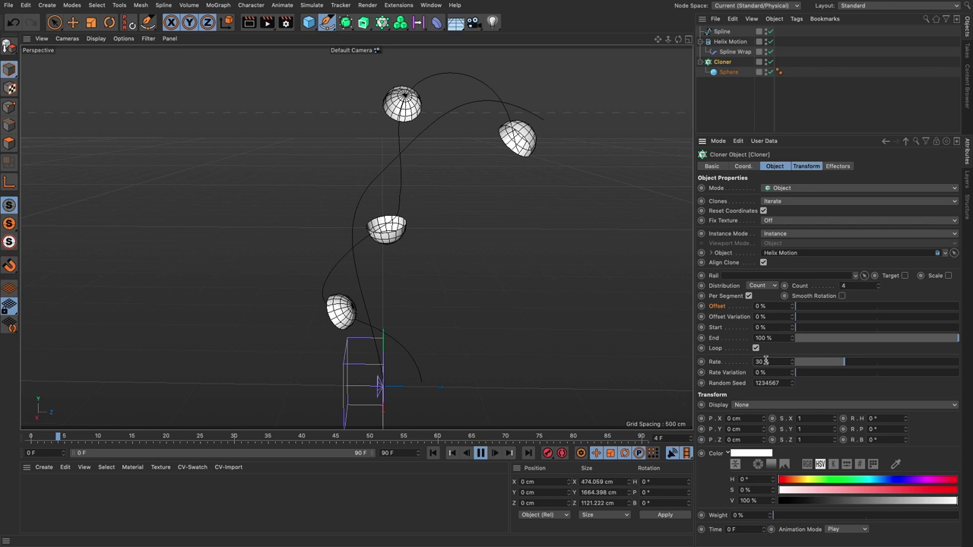
Select the Spline and switch to Points mode for editing its path.
{"action": "left_click", "coordinate": [721, 32]}
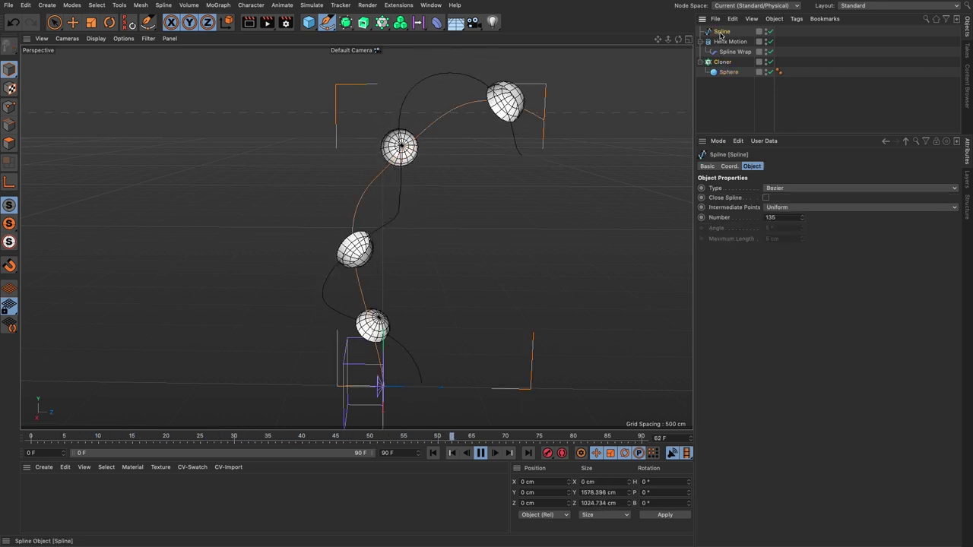
{"action": "left_click", "coordinate": [9, 107]}
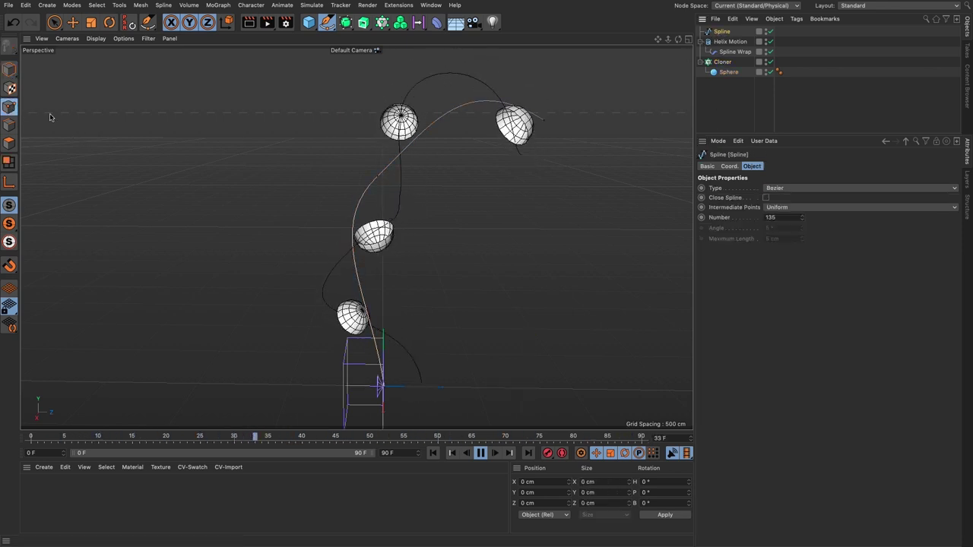
Reverse the point sequence of the Spline so the clones travel along it the other way.
{"action": "right_click", "coordinate": [298, 186]}
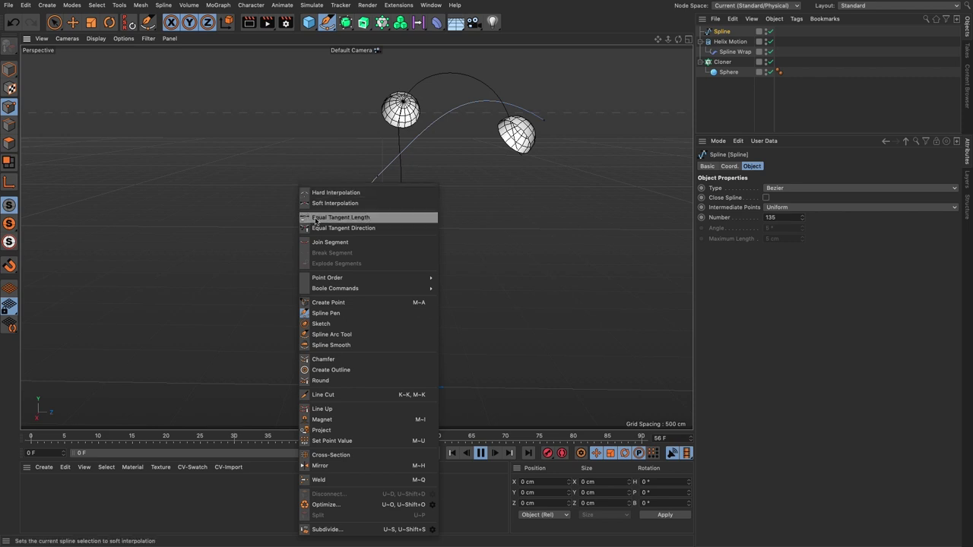
{"action": "mouse_move", "coordinate": [333, 280]}
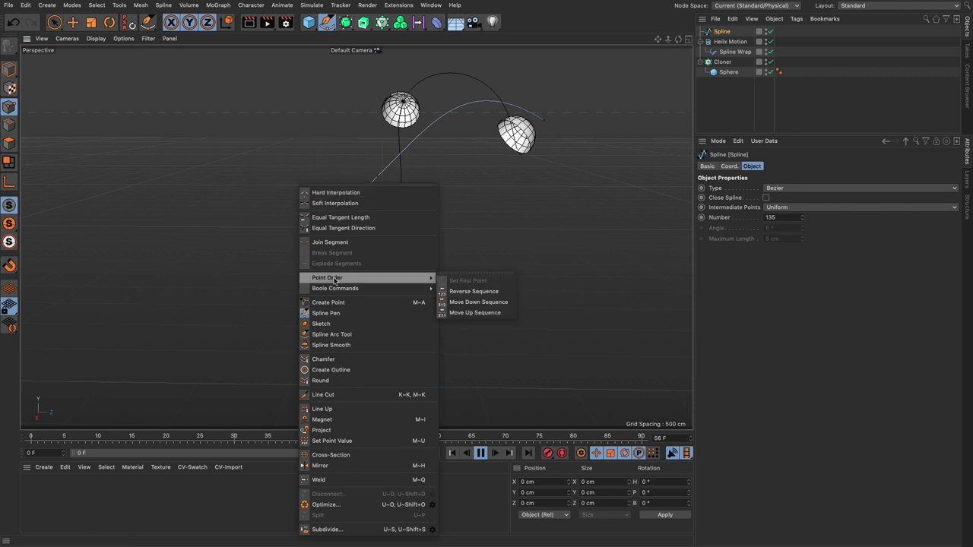
{"action": "left_click", "coordinate": [460, 292]}
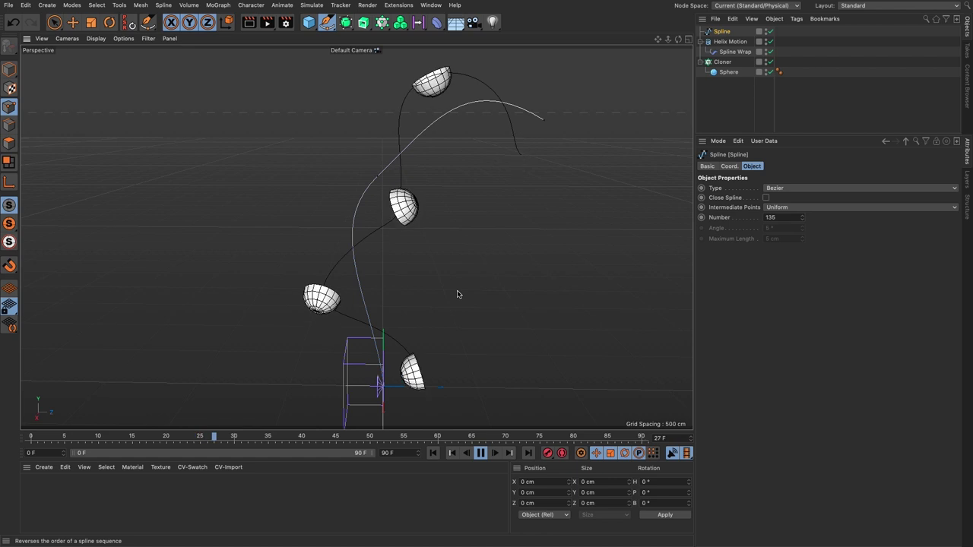
{"action": "left_click_drag", "start_coordinate": [402, 190], "coordinate": [383, 297], "text": "alt"}
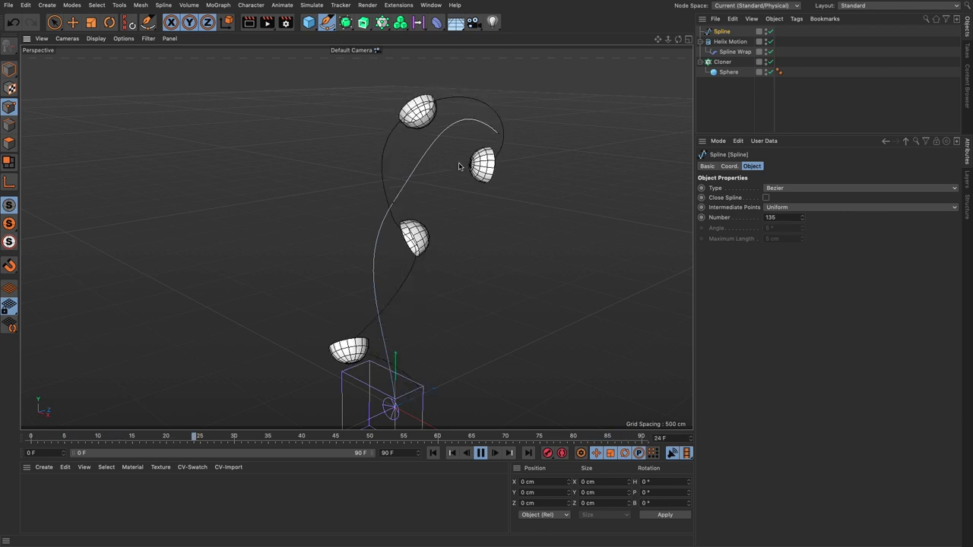
Set the Cloner's Rate to 10 %.
{"action": "left_click", "coordinate": [723, 62]}
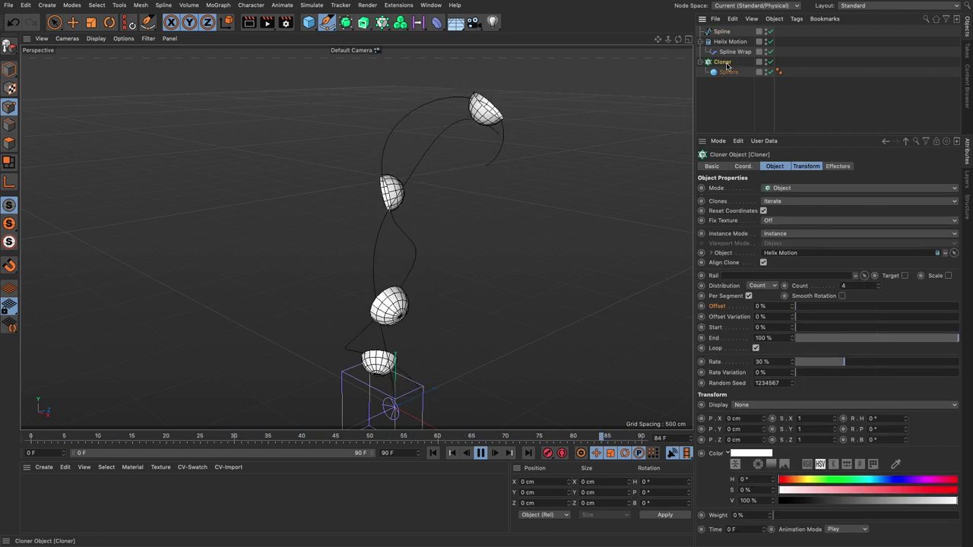
{"action": "type", "text": "10"}
{"action": "key", "text": "Return"}
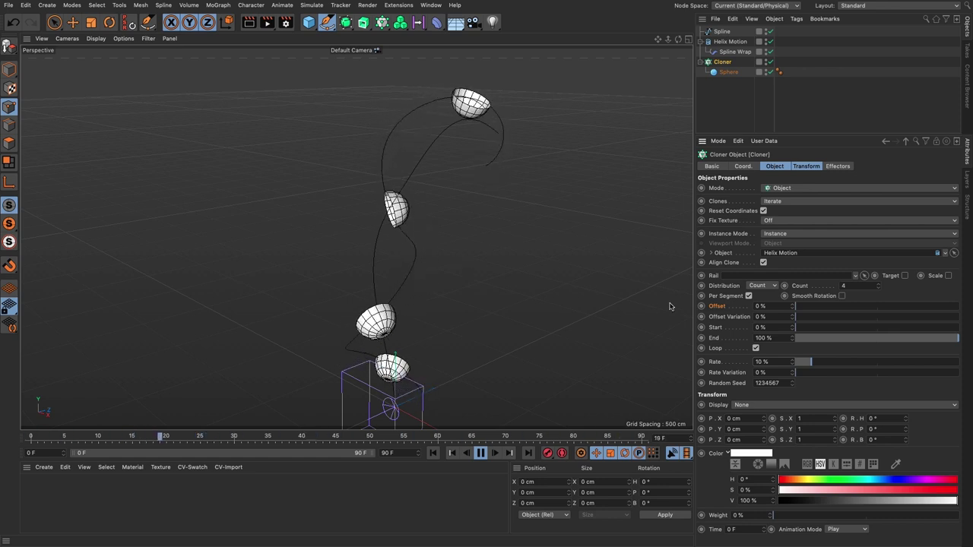
Set the Cloner's End to 41 % and extend the animation timeline to 180 frames.
{"action": "left_click", "coordinate": [935, 339]}
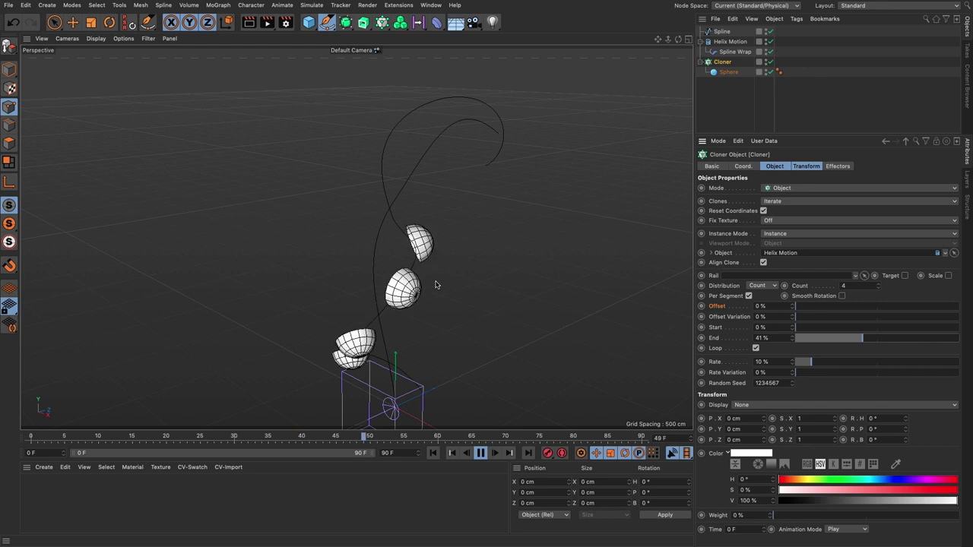
{"action": "left_click", "coordinate": [407, 452]}
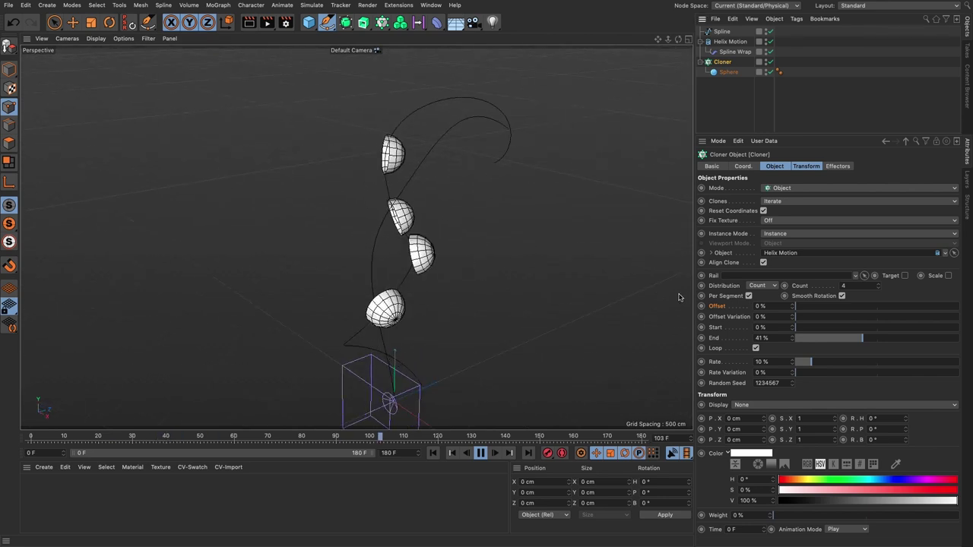
Set both the Start Radius and End Radius of the Helix Motion spline to 50 cm.
{"action": "left_click", "coordinate": [727, 43]}
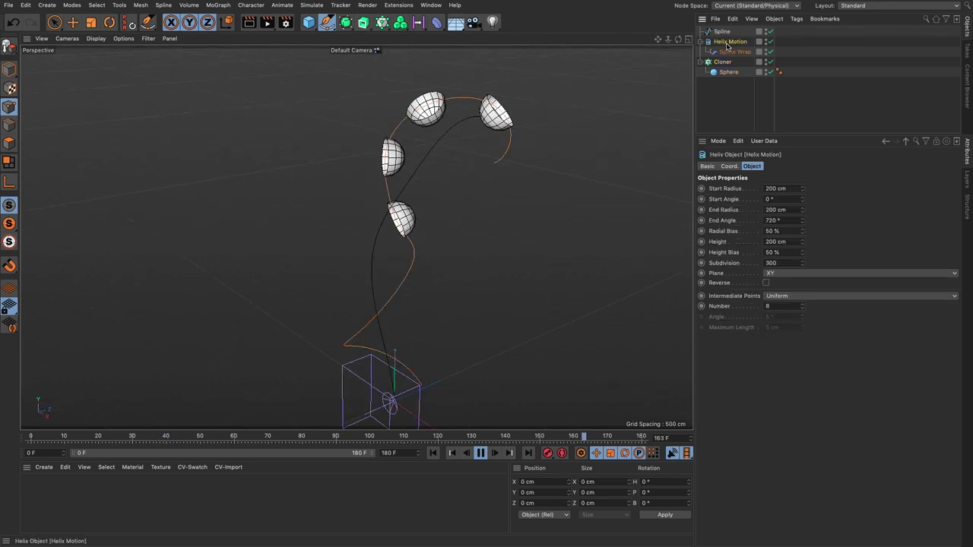
{"action": "left_click_drag", "start_coordinate": [802, 188], "coordinate": [802, 232]}
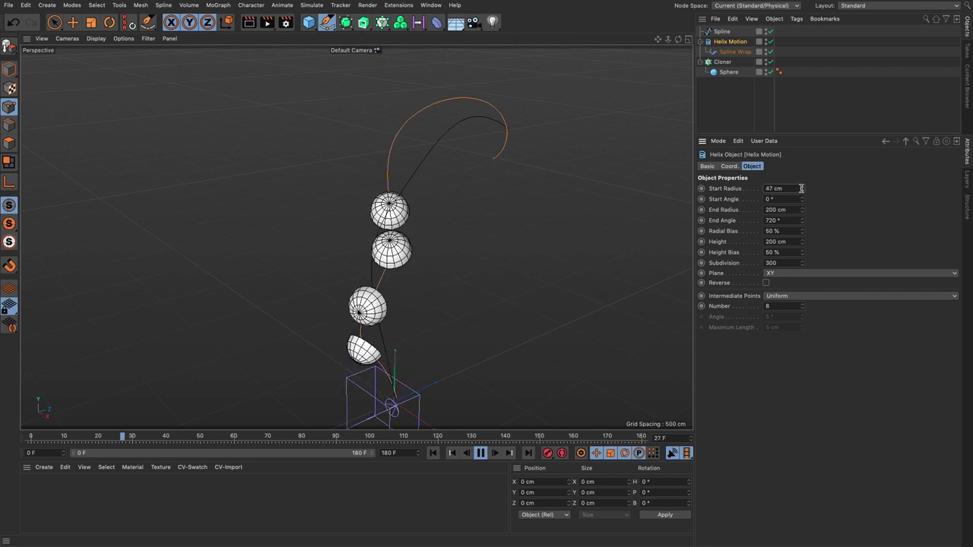
{"action": "double_click", "coordinate": [775, 189]}
{"action": "type", "text": "50"}
{"action": "key", "text": "Tab"}
{"action": "key", "text": "Tab"}
{"action": "type", "text": "50"}
{"action": "key", "text": "Return"}
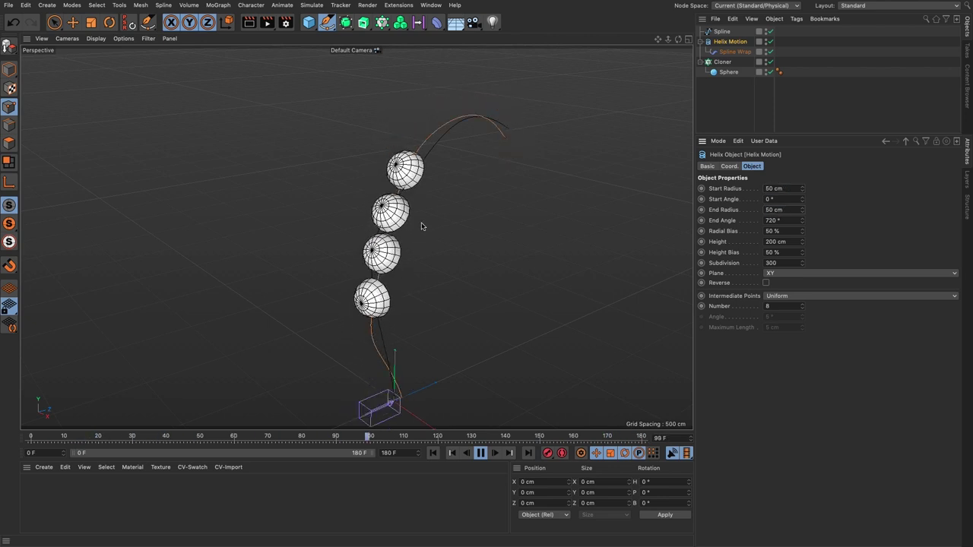
Set the End Angle of the Helix Motion spline to 1440°.
{"action": "double_click", "coordinate": [782, 221]}
{"action": "type", "text": "1440"}
{"action": "key", "text": "Return"}
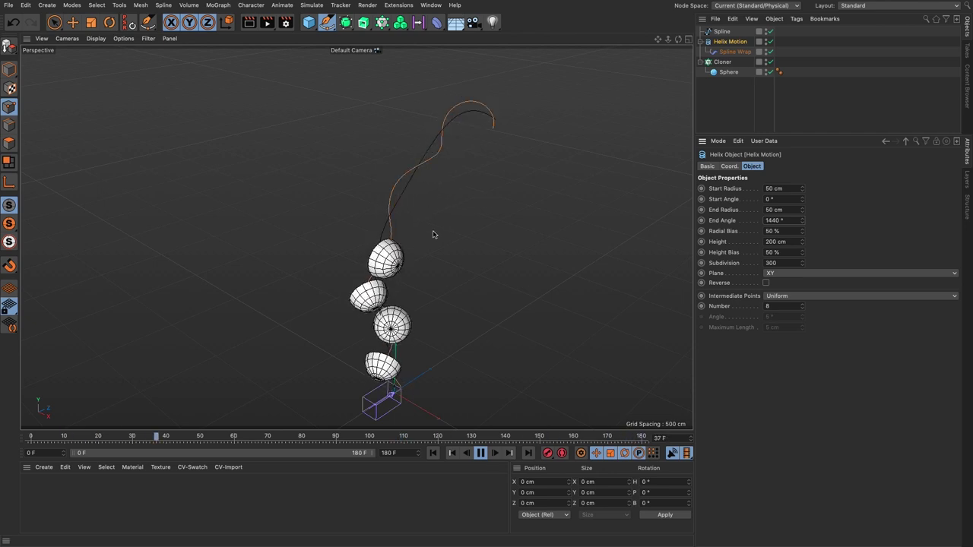
Rotate the clones by setting the pitch in the Cloner's Transform properties to -90°.
{"action": "left_click", "coordinate": [722, 62]}
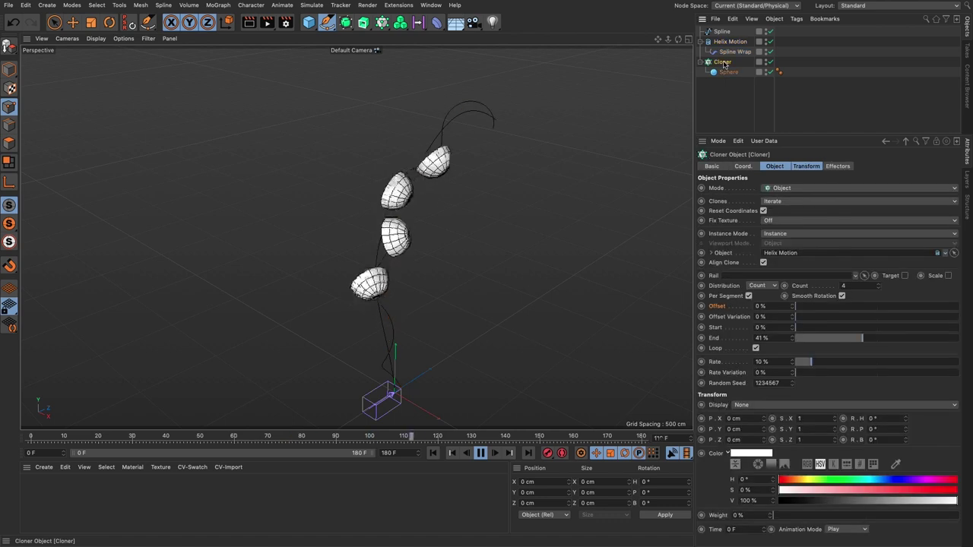
{"action": "left_click", "coordinate": [804, 166]}
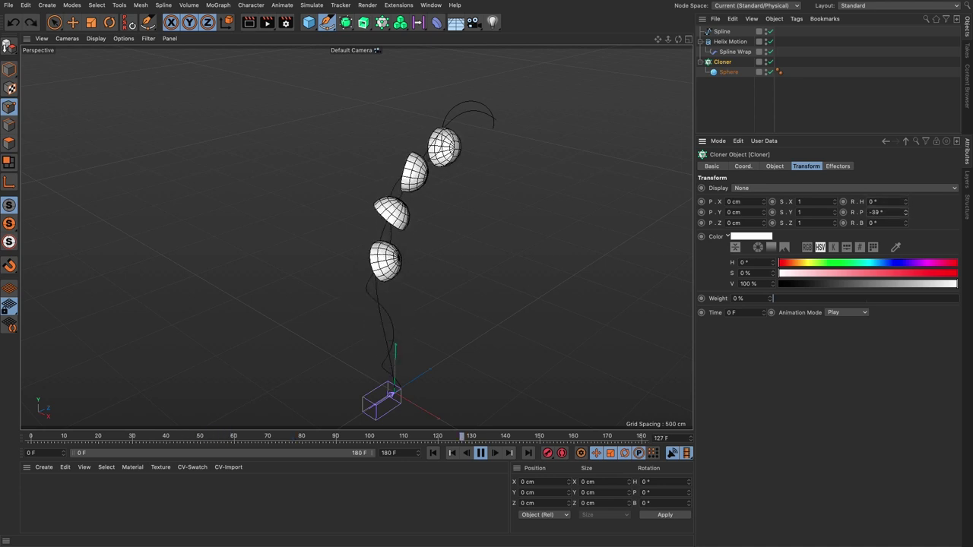
{"action": "left_click_drag", "start_coordinate": [898, 214], "coordinate": [851, 211]}
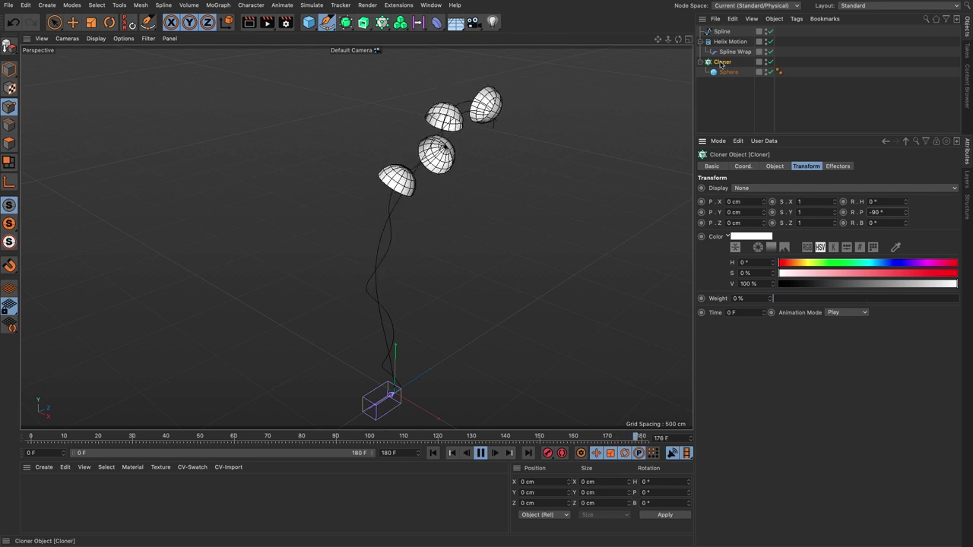
Stop playback at frame 0 and duplicate Helix Motion with its Spline Wrap, naming the copy Helix Rail.
{"action": "left_click", "coordinate": [775, 166]}
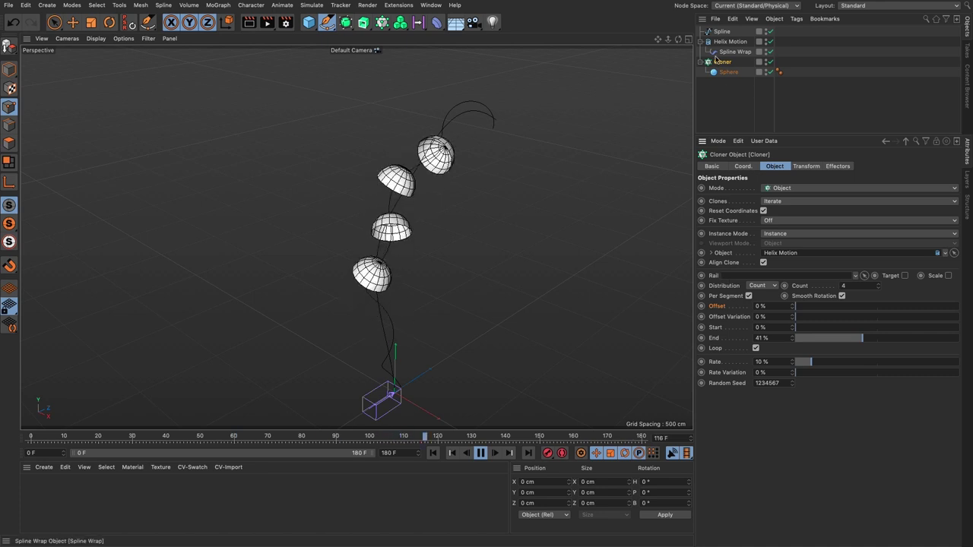
{"action": "left_click", "coordinate": [480, 453]}
{"action": "left_click", "coordinate": [433, 453]}
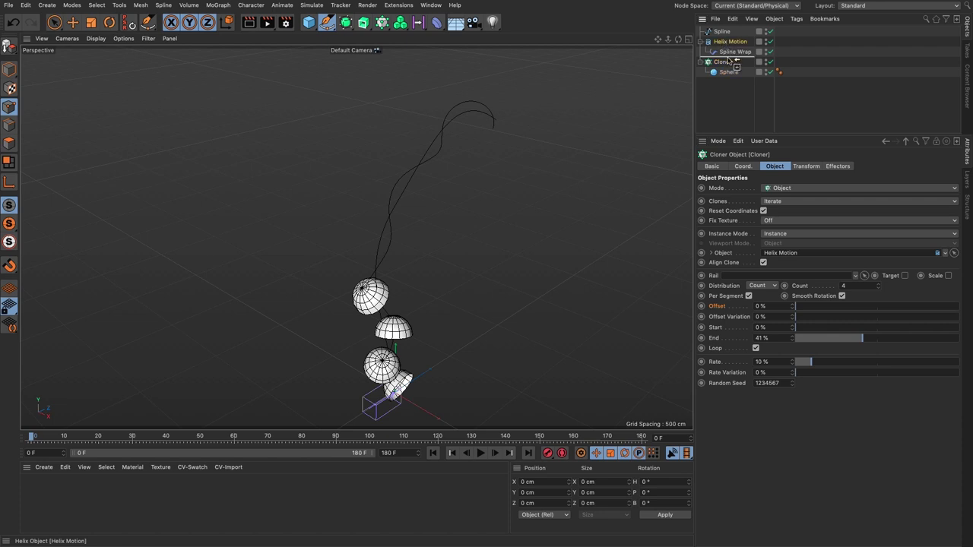
{"action": "left_click_drag", "start_coordinate": [731, 61], "coordinate": [728, 64], "text": "ctrl"}
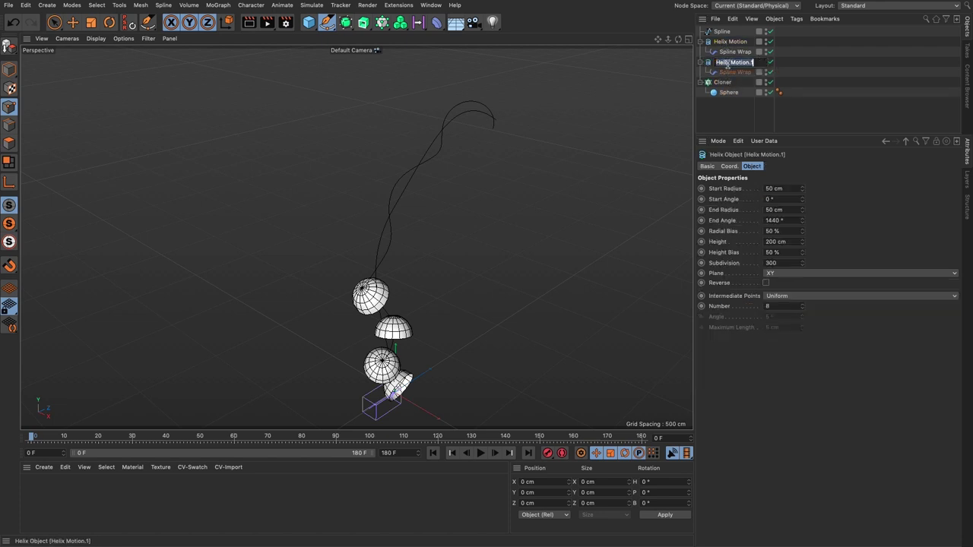
{"action": "type", "text": "Helix Rail"}
{"action": "key", "text": "Return"}
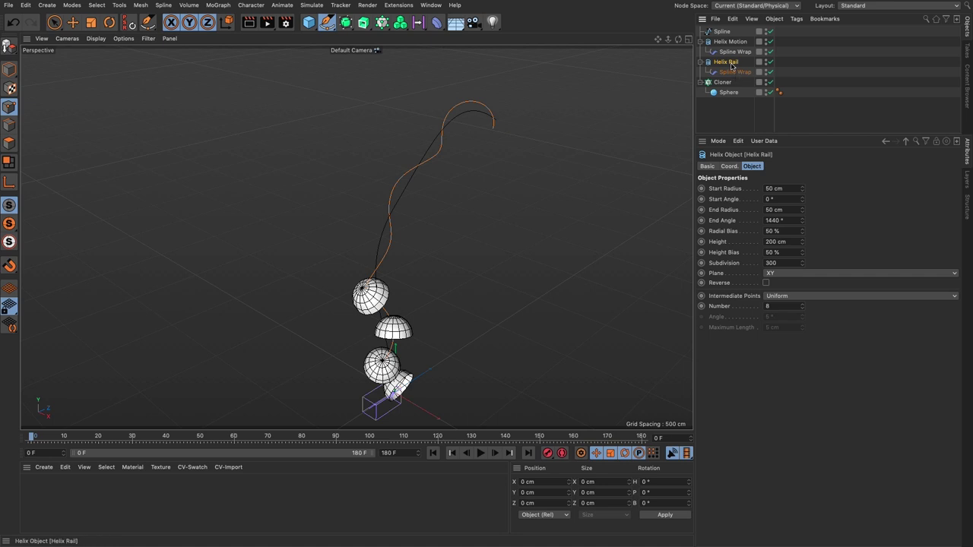
Set both the Start Radius and End Radius of the Helix Rail spline to 120 cm.
{"action": "type", "text": "120"}
{"action": "key", "text": "Tab"}
{"action": "type", "text": "120"}
{"action": "key", "text": "Return"}
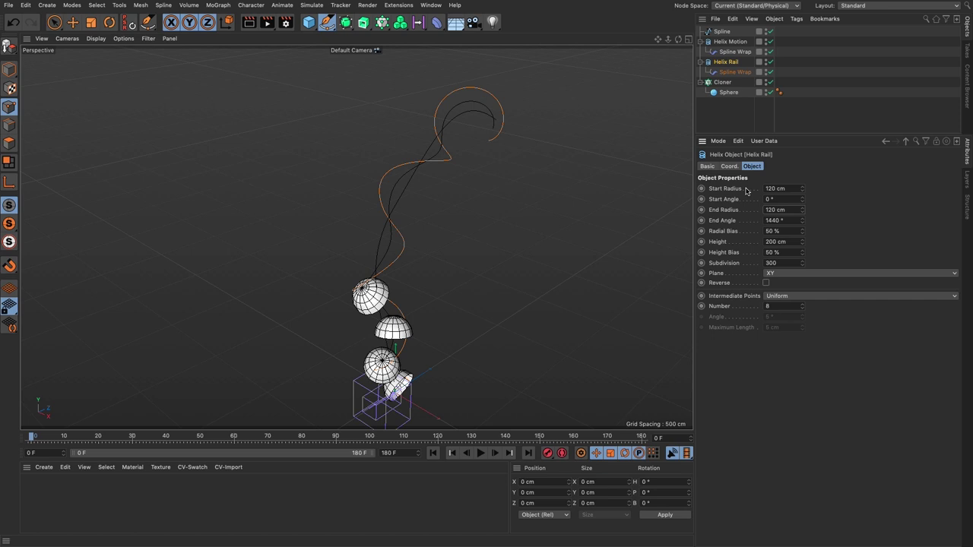
{"action": "left_click_drag", "start_coordinate": [390, 232], "coordinate": [423, 234], "text": "alt"}
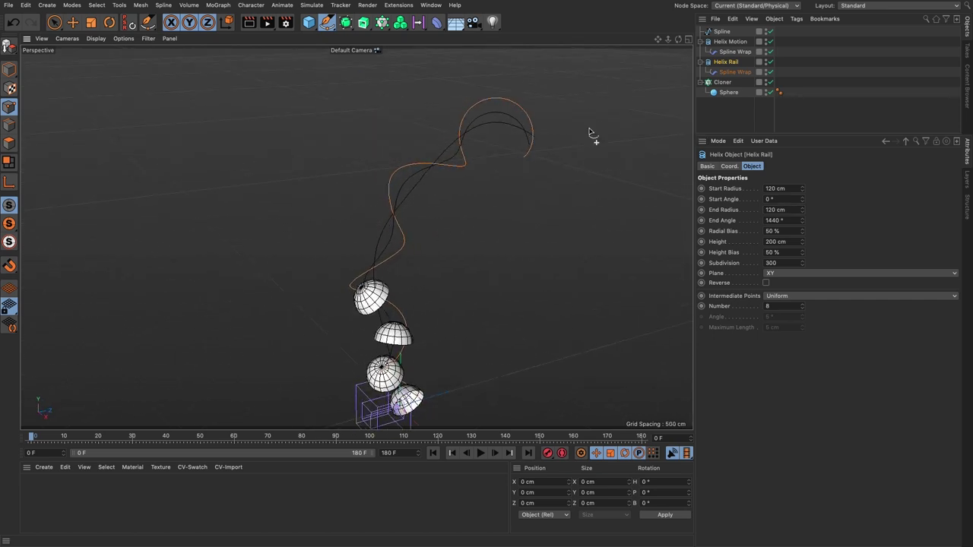
Assign Helix Rail as the Cloner's Rail object and play the animation.
{"action": "left_click", "coordinate": [722, 82]}
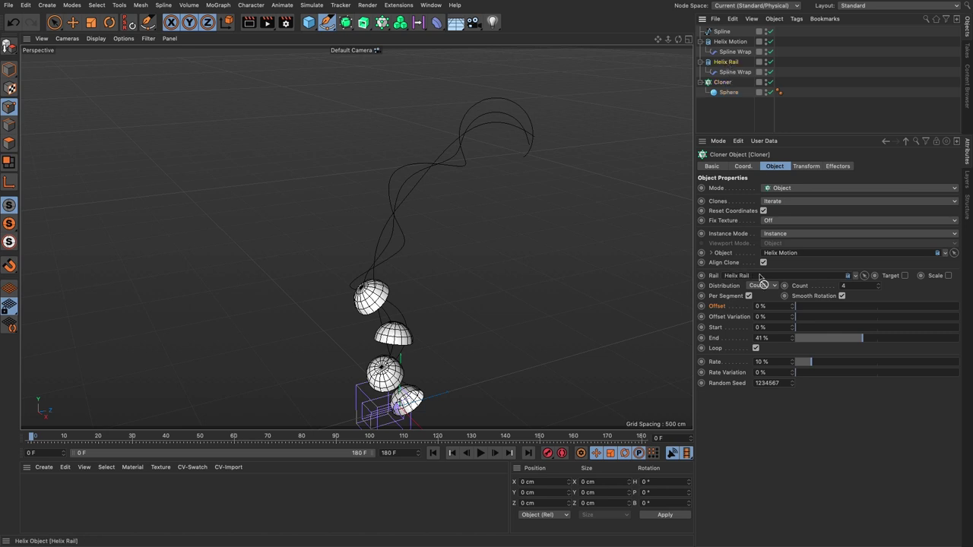
{"action": "left_click_drag", "start_coordinate": [759, 277], "coordinate": [759, 276]}
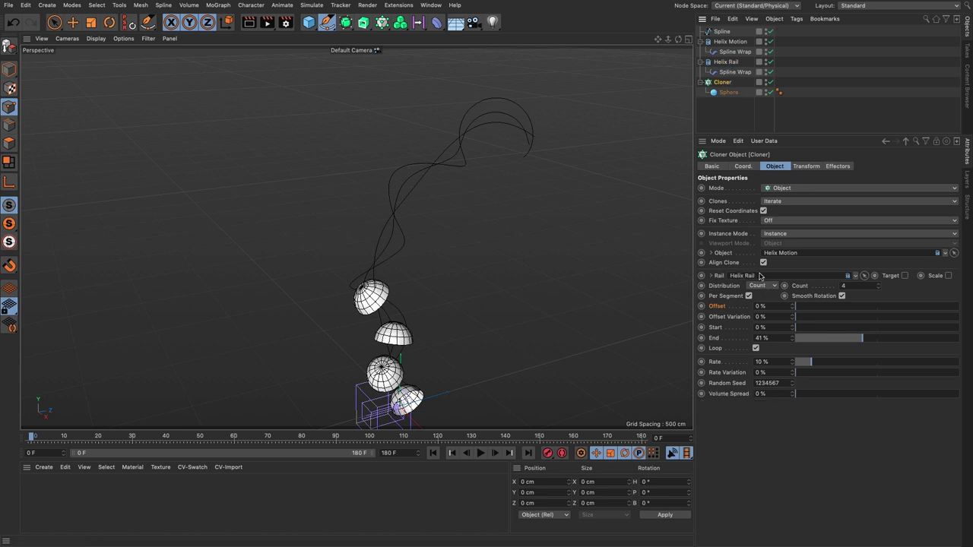
{"action": "left_click", "coordinate": [480, 453]}
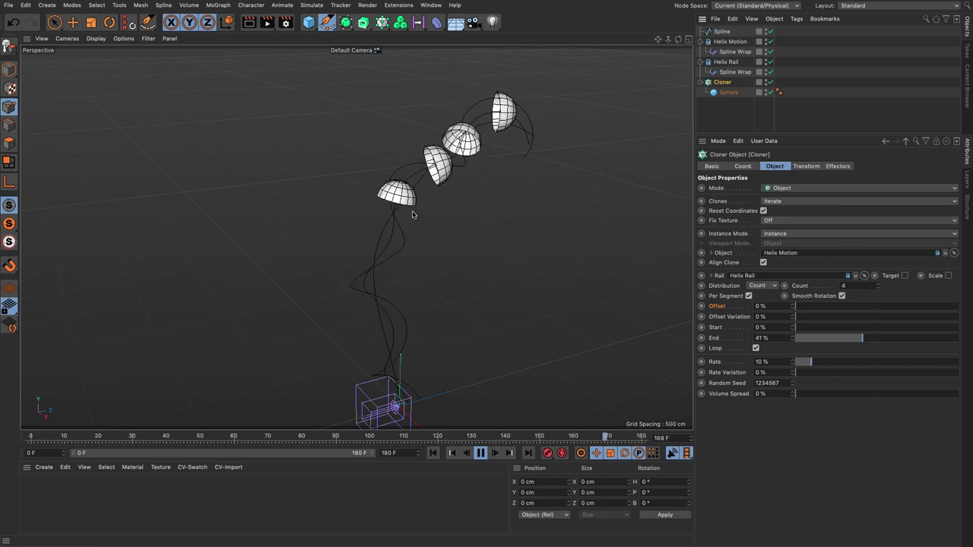
Set the End Angle of the Helix Rail spline to 720°.
{"action": "left_click", "coordinate": [723, 63]}
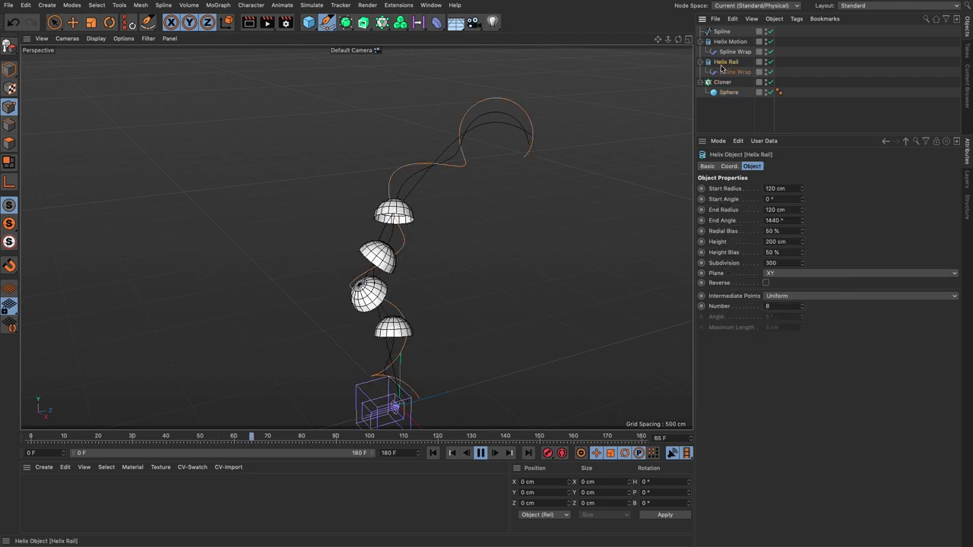
{"action": "double_click", "coordinate": [791, 221]}
{"action": "type", "text": "720"}
{"action": "key", "text": "Return"}
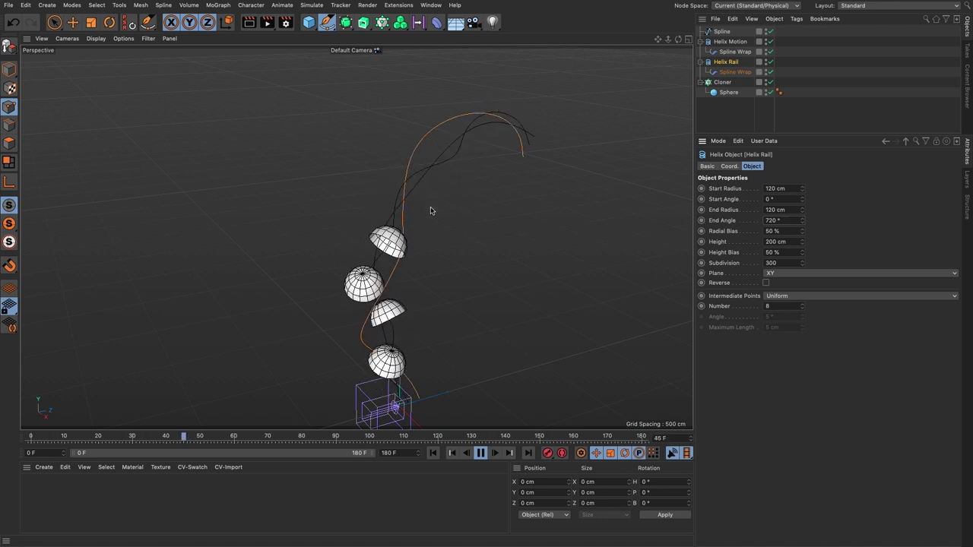
Try a Delay effector in Spring mode at 83 % strength with the Cloner, and delete it.
{"action": "left_click", "coordinate": [722, 83]}
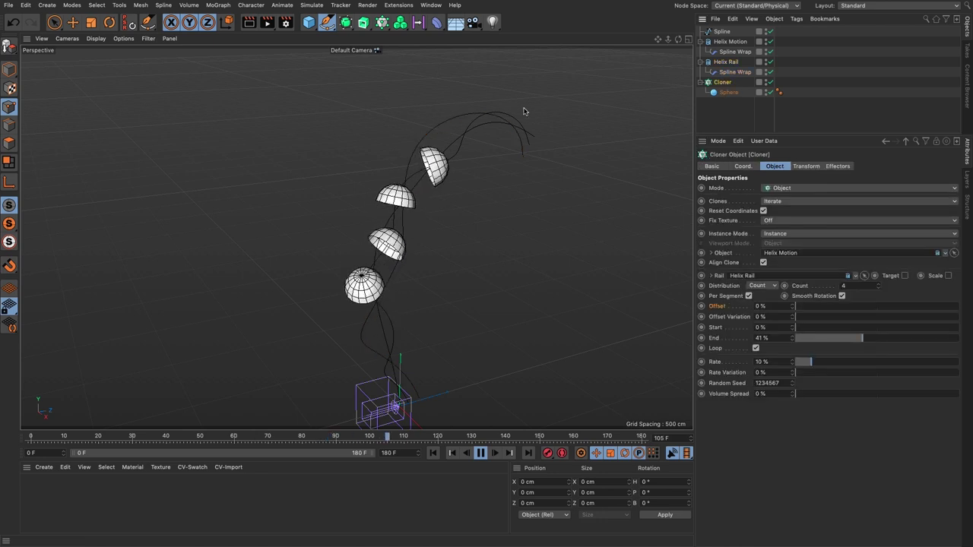
{"action": "left_click", "coordinate": [218, 5]}
{"action": "mouse_move", "coordinate": [228, 22]}
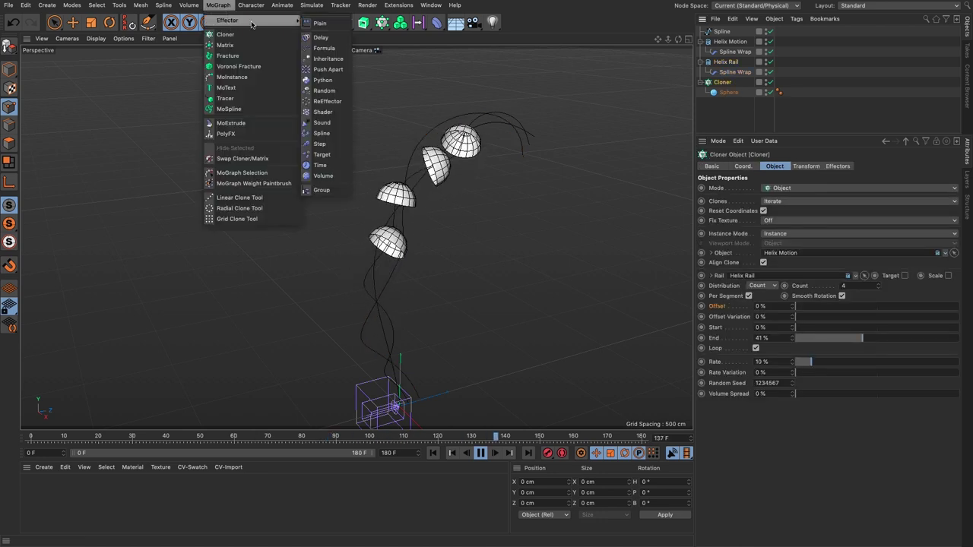
{"action": "left_click", "coordinate": [321, 37]}
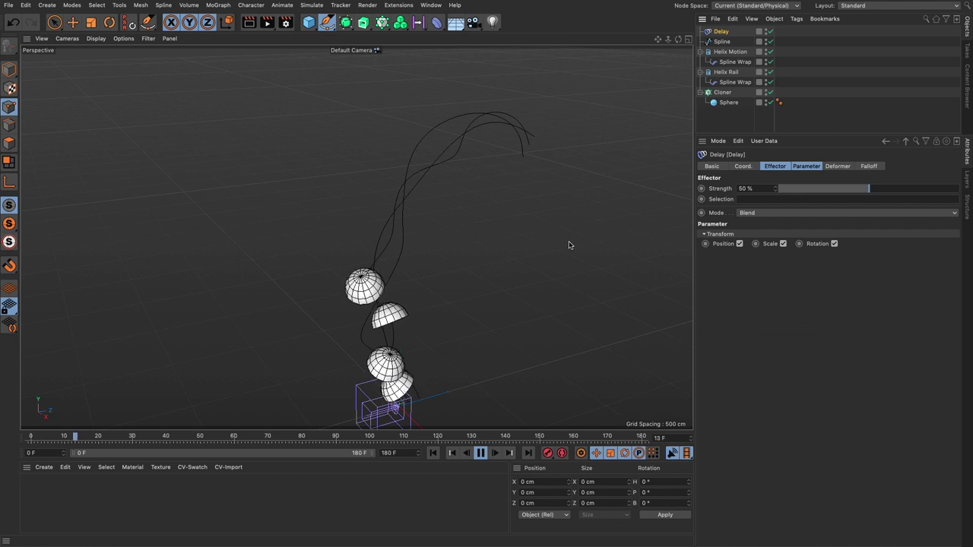
{"action": "left_click_drag", "start_coordinate": [872, 193], "coordinate": [950, 190]}
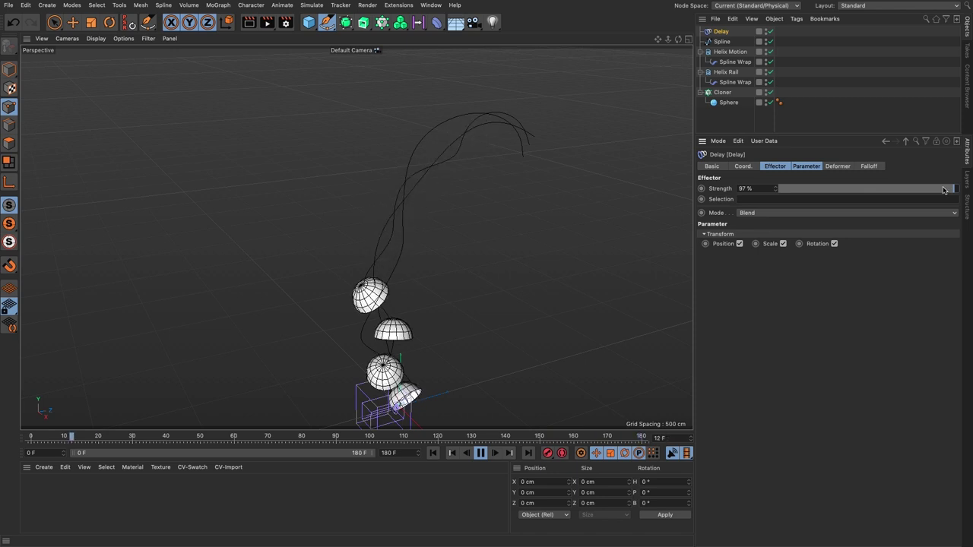
{"action": "left_click_drag", "start_coordinate": [941, 191], "coordinate": [928, 189]}
{"action": "left_click", "coordinate": [843, 213]}
{"action": "left_click", "coordinate": [843, 224]}
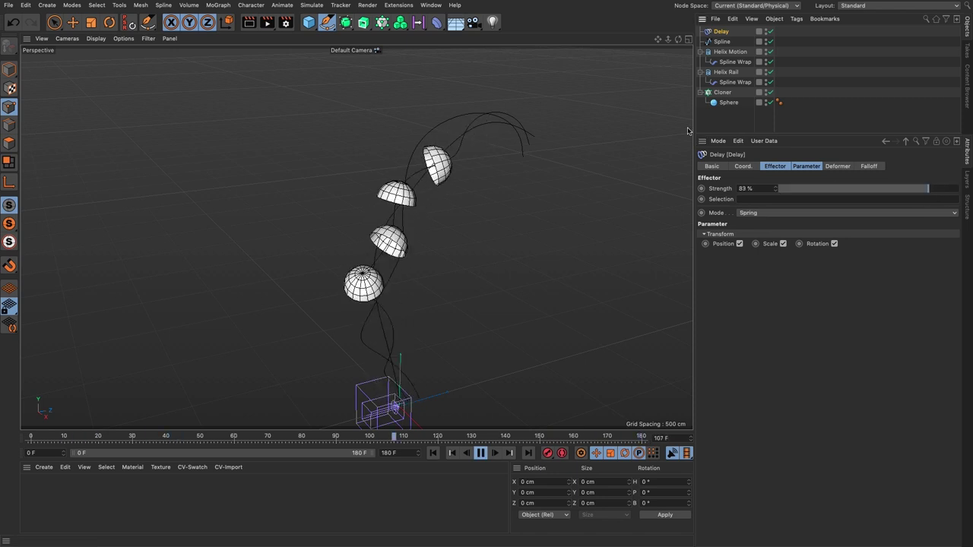
{"action": "key", "text": "Delete"}
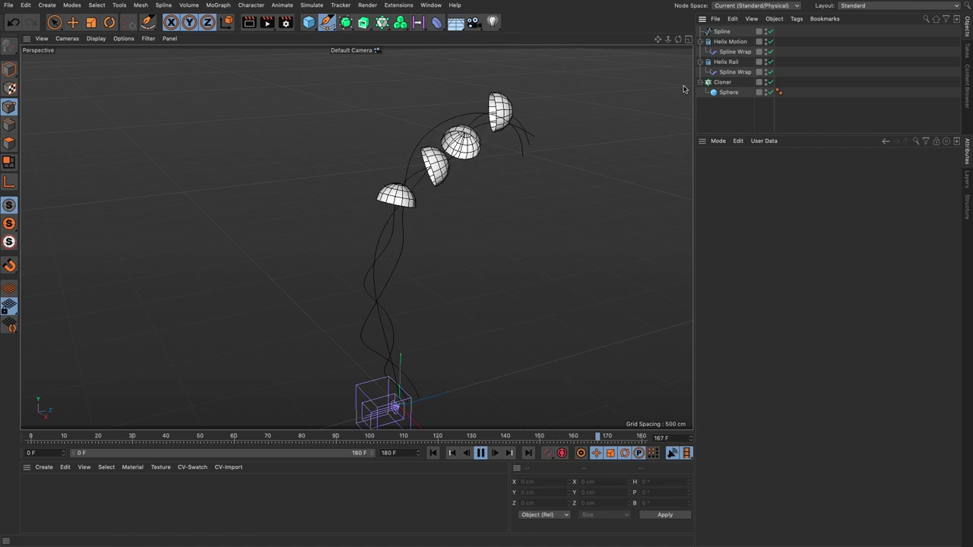
Stop the animation and set the Cloner's Rate Variation to 3 %.
{"action": "left_click", "coordinate": [480, 453]}
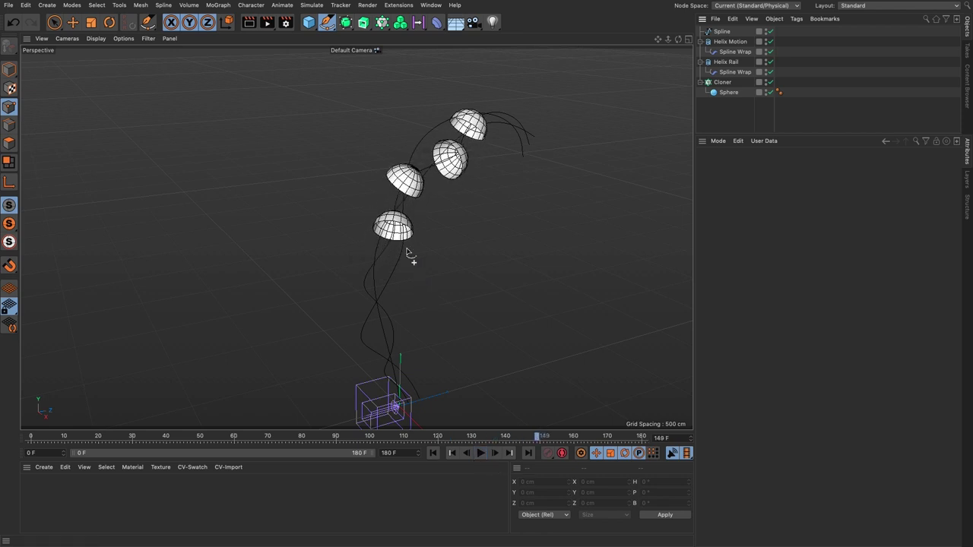
{"action": "left_click", "coordinate": [723, 82]}
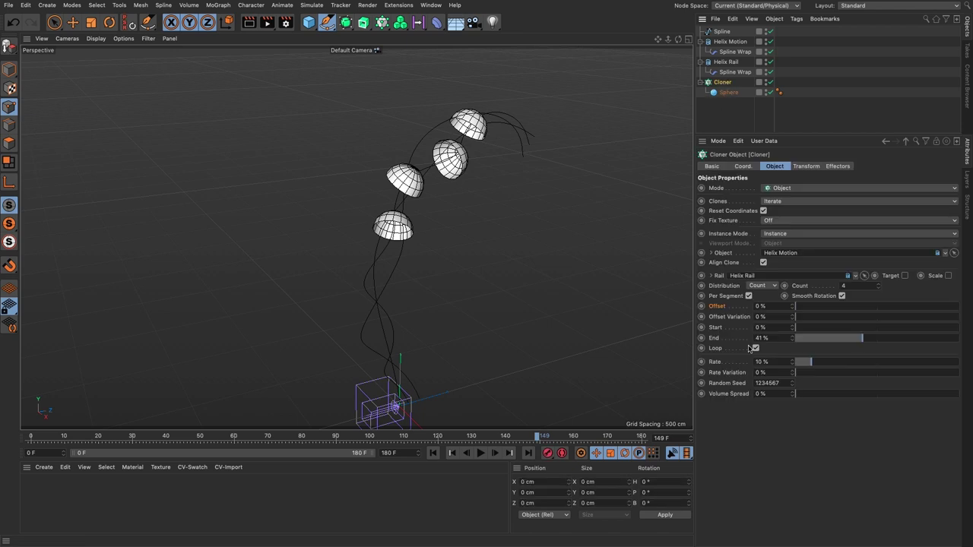
{"action": "left_click_drag", "start_coordinate": [796, 374], "coordinate": [800, 373]}
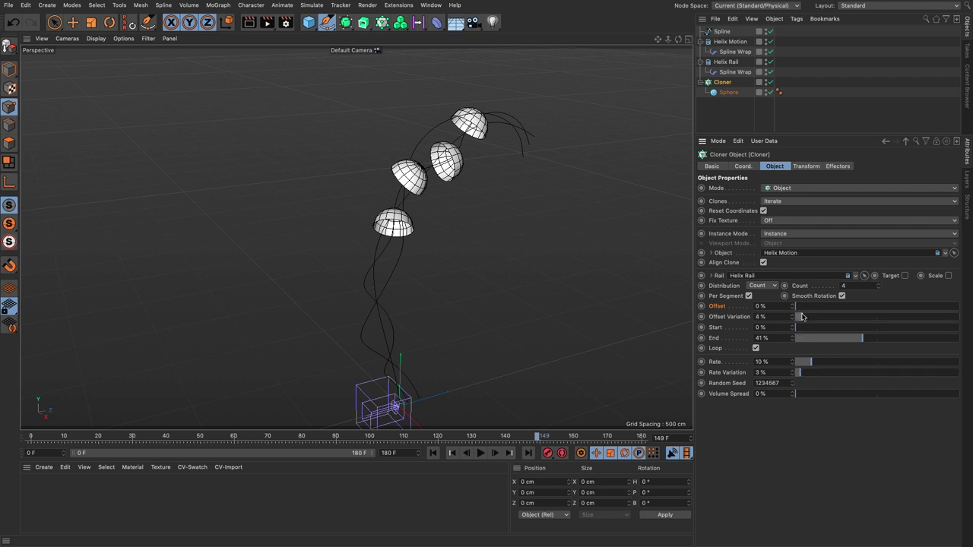
Set the Cloner's Offset Variation to 18 % and End to 51 % during playback, and rewind the animation to its start.
{"action": "left_click", "coordinate": [445, 454]}
{"action": "left_click", "coordinate": [480, 453]}
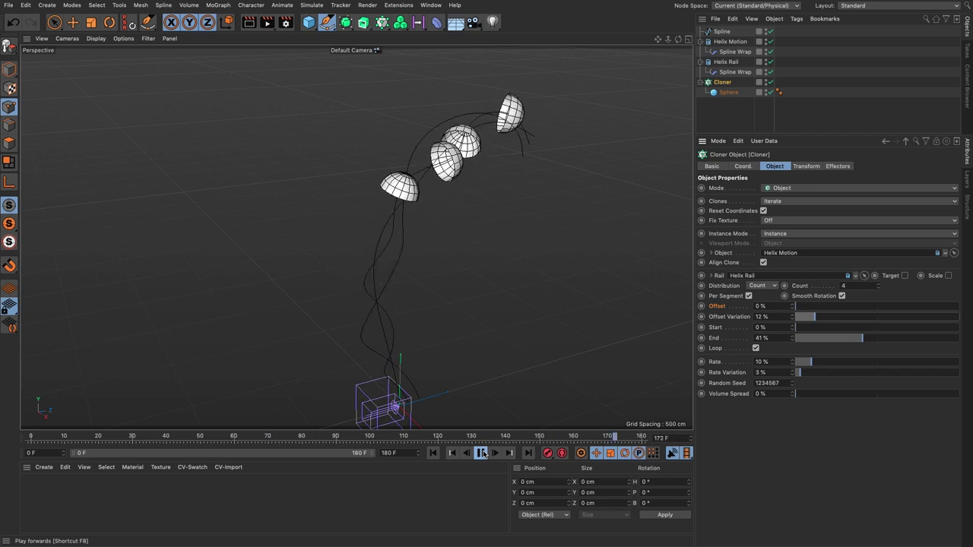
{"action": "mouse_move", "coordinate": [814, 317]}
{"action": "left_mouse_down"}
{"action": "mouse_move", "coordinate": [853, 317]}
{"action": "mouse_move", "coordinate": [824, 316]}
{"action": "left_mouse_up"}
{"action": "mouse_move", "coordinate": [868, 341]}
{"action": "left_mouse_down"}
{"action": "mouse_move", "coordinate": [893, 338]}
{"action": "mouse_move", "coordinate": [883, 339]}
{"action": "left_mouse_up"}
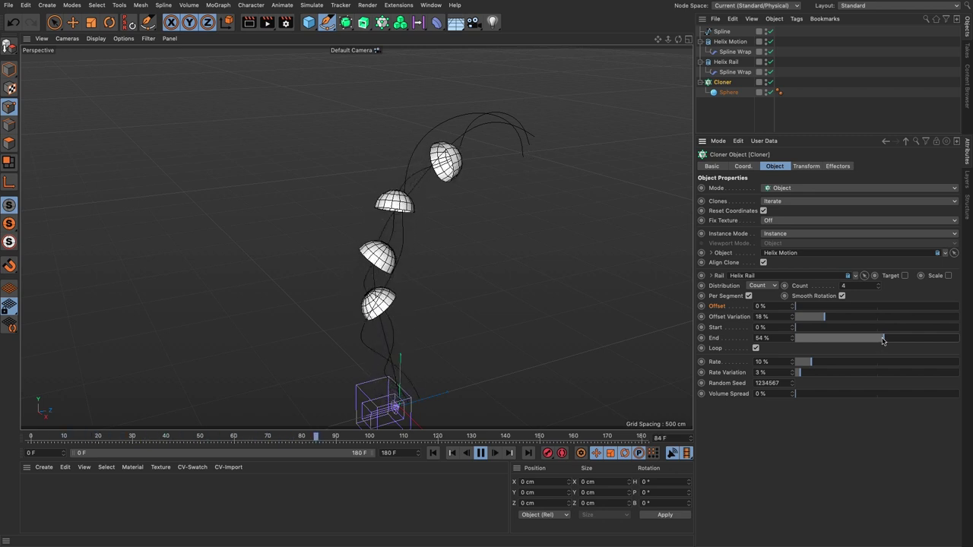
{"action": "left_click_drag", "start_coordinate": [881, 340], "coordinate": [879, 339]}
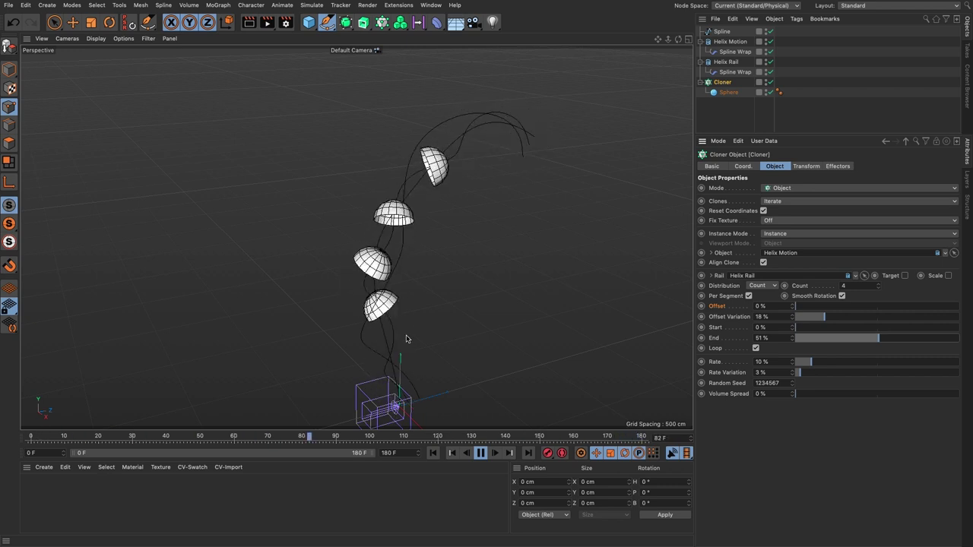
{"action": "key", "text": "F8"}
{"action": "left_click", "coordinate": [433, 453]}
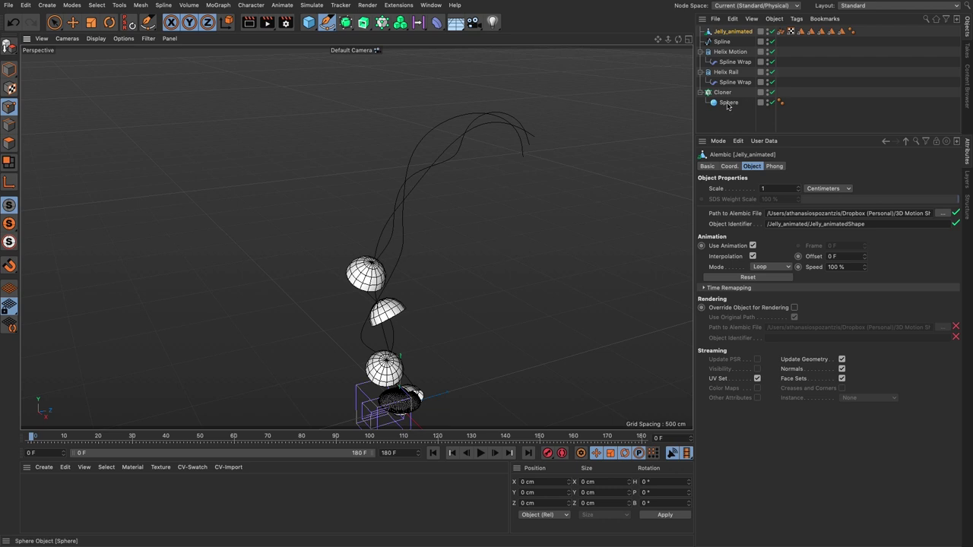
Replace the Sphere inside the Cloner with the Jelly_animated Alembic object.
{"action": "left_click", "coordinate": [727, 103]}
{"action": "key", "text": "Delete"}
{"action": "left_click_drag", "start_coordinate": [729, 32], "coordinate": [731, 94]}
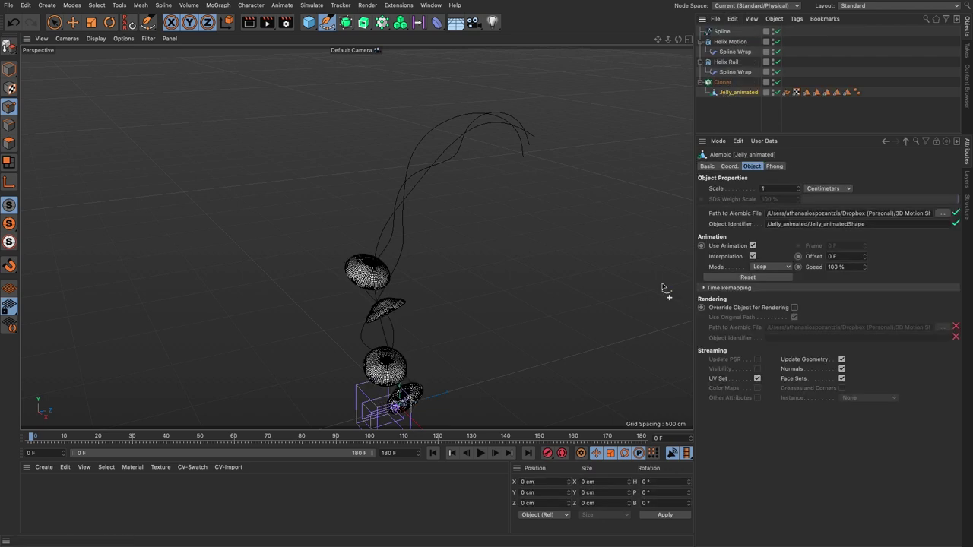
Play the animation with the viewport set to smooth shading without wireframe lines, and stop it.
{"action": "left_click", "coordinate": [480, 454]}
{"action": "left_click", "coordinate": [96, 38]}
{"action": "left_click", "coordinate": [114, 54]}
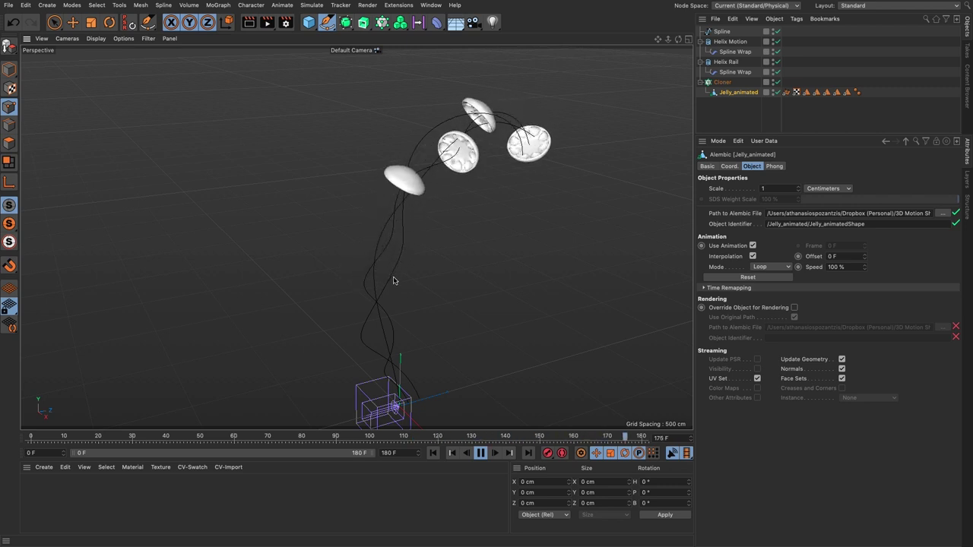
{"action": "key", "text": "F8"}
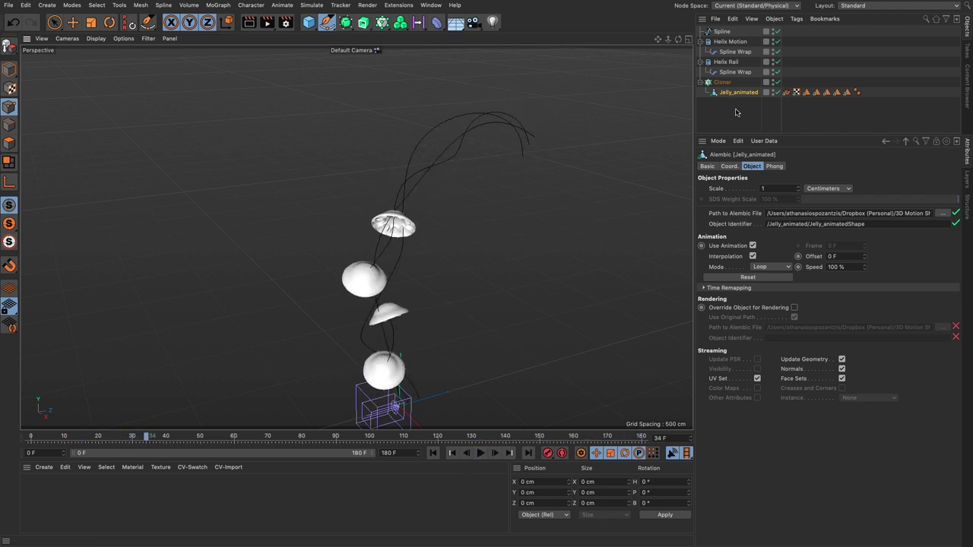
Duplicate Jelly_animated inside the Cloner with an animation Offset of -9 F, and set the Cloner's Clones mode to Blend.
{"action": "left_click_drag", "start_coordinate": [728, 94], "coordinate": [728, 97], "text": "ctrl"}
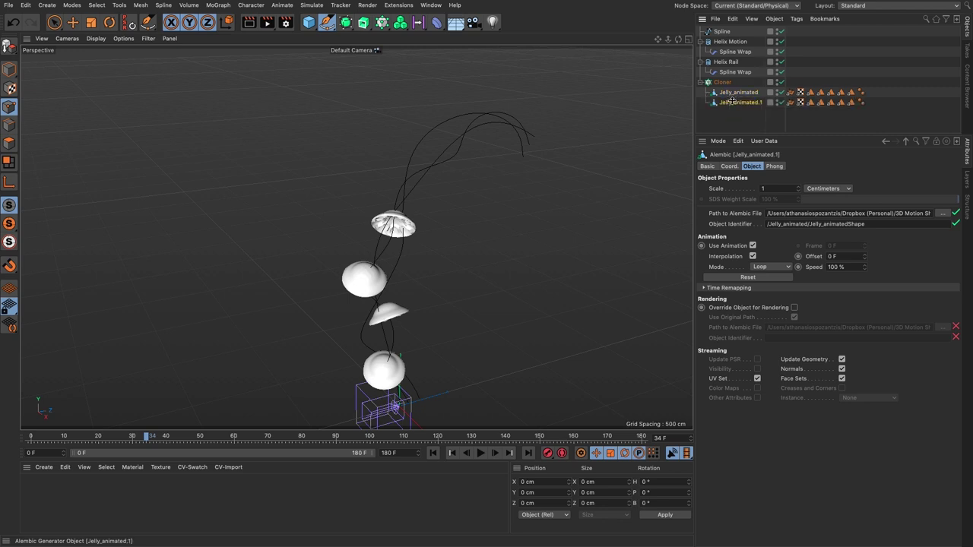
{"action": "left_click_drag", "start_coordinate": [865, 261], "coordinate": [865, 268]}
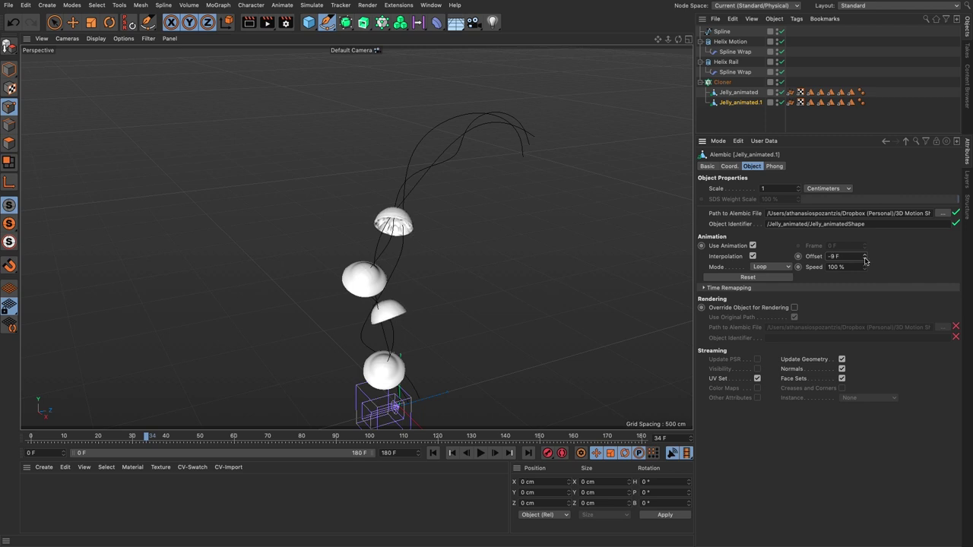
{"action": "left_click", "coordinate": [723, 82]}
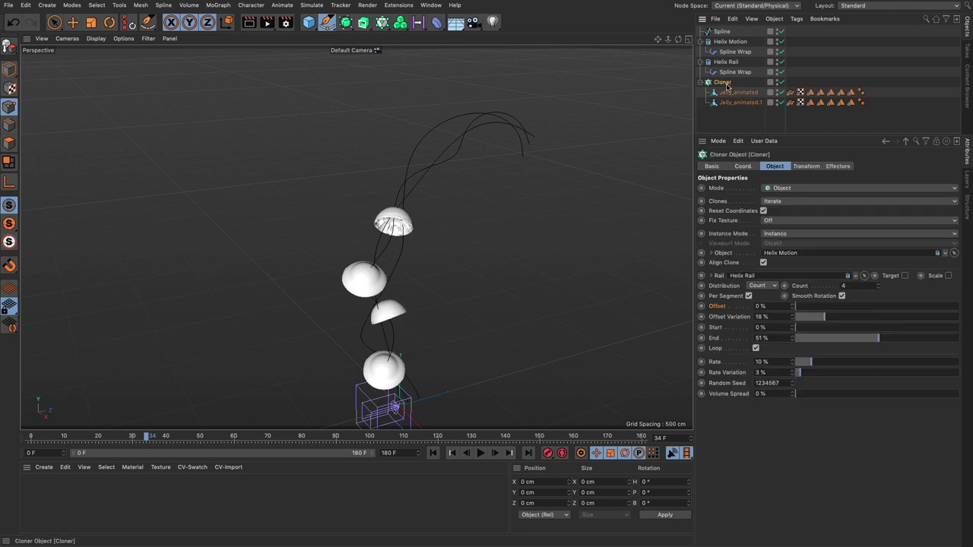
{"action": "left_click", "coordinate": [771, 202]}
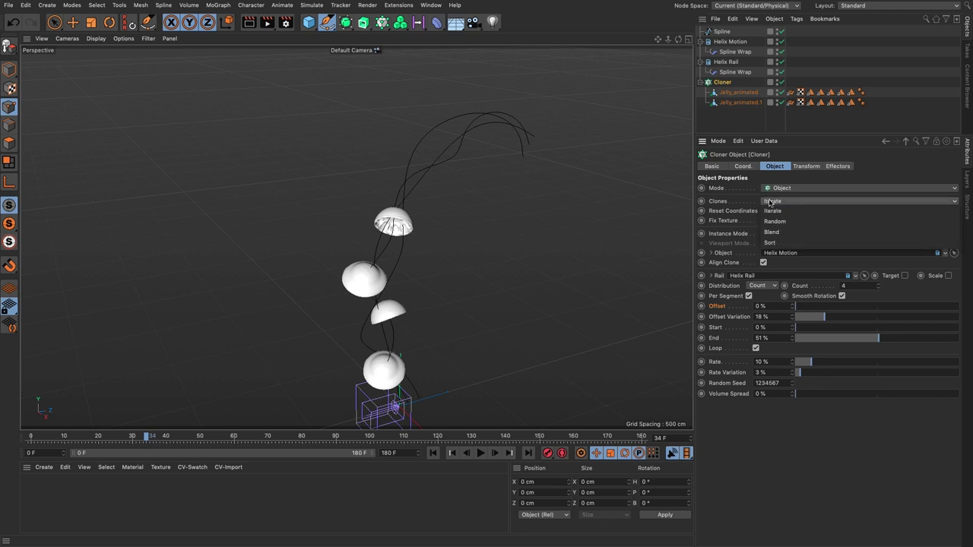
{"action": "left_click", "coordinate": [773, 233]}
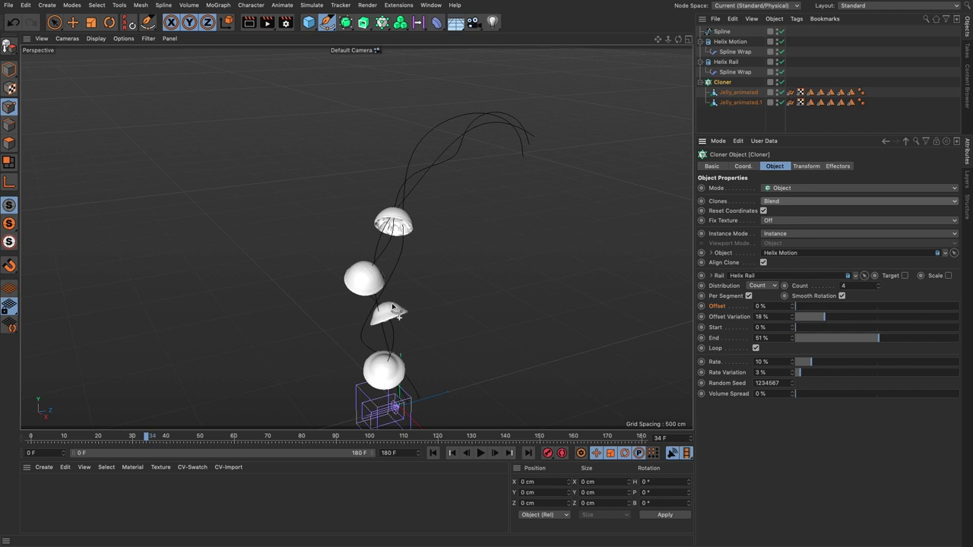
Play the blended jellyfish clones from the first frame, stop the playback and rewind to the start.
{"action": "left_click", "coordinate": [433, 453]}
{"action": "left_click", "coordinate": [480, 453]}
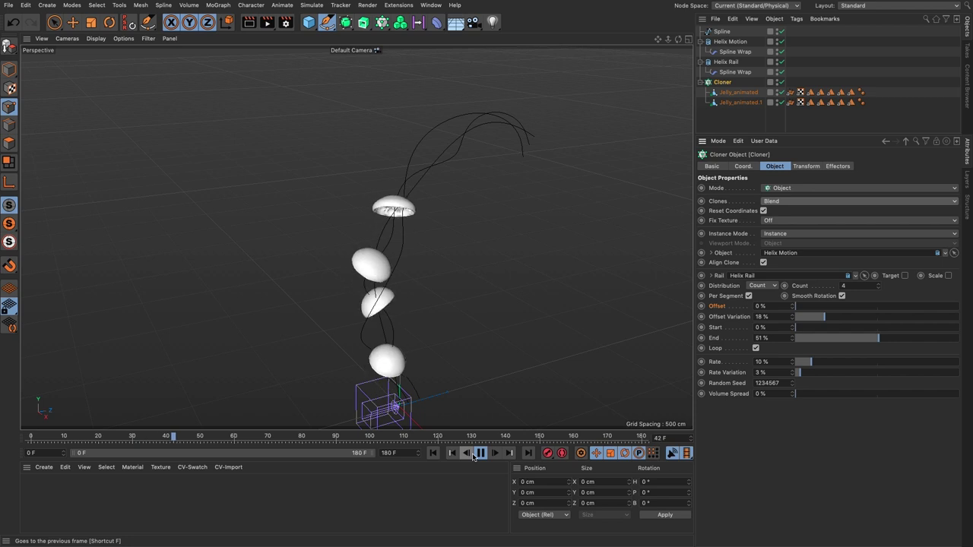
{"action": "left_click", "coordinate": [481, 453]}
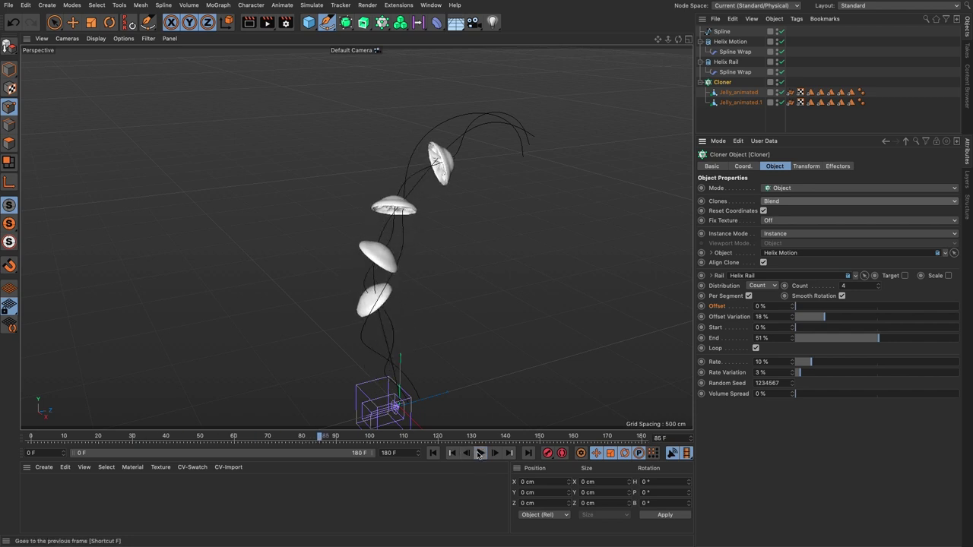
{"action": "left_click", "coordinate": [435, 454]}
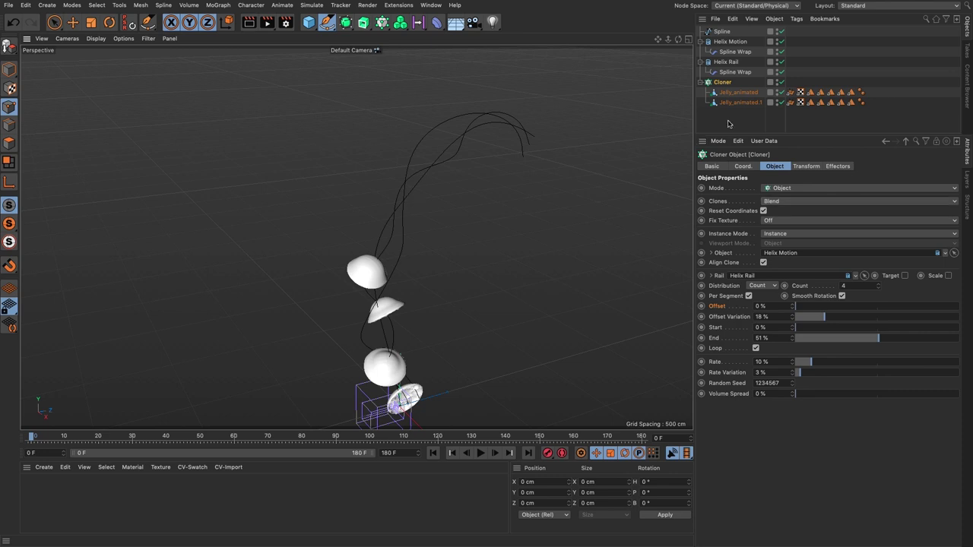
Duplicate the Cloner with its two jellyfish children and swap the original Cloner to a Matrix object.
{"action": "left_click_drag", "start_coordinate": [736, 135], "coordinate": [725, 245]}
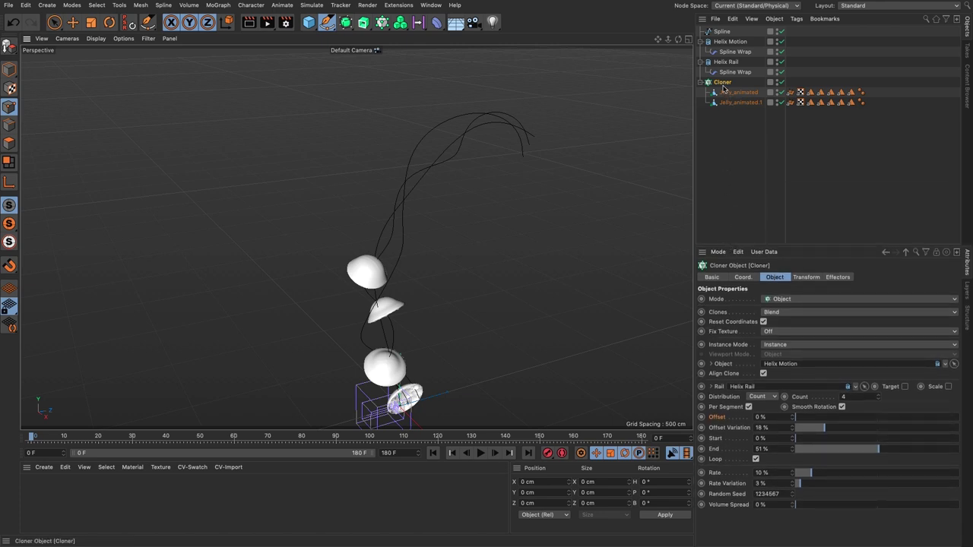
{"action": "left_click_drag", "start_coordinate": [723, 84], "coordinate": [724, 135], "text": "ctrl"}
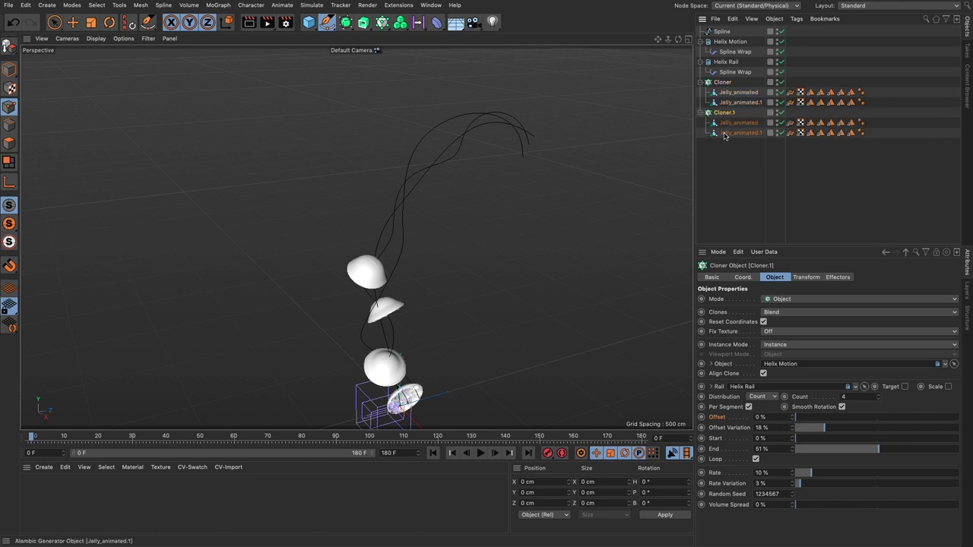
{"action": "left_click", "coordinate": [715, 85]}
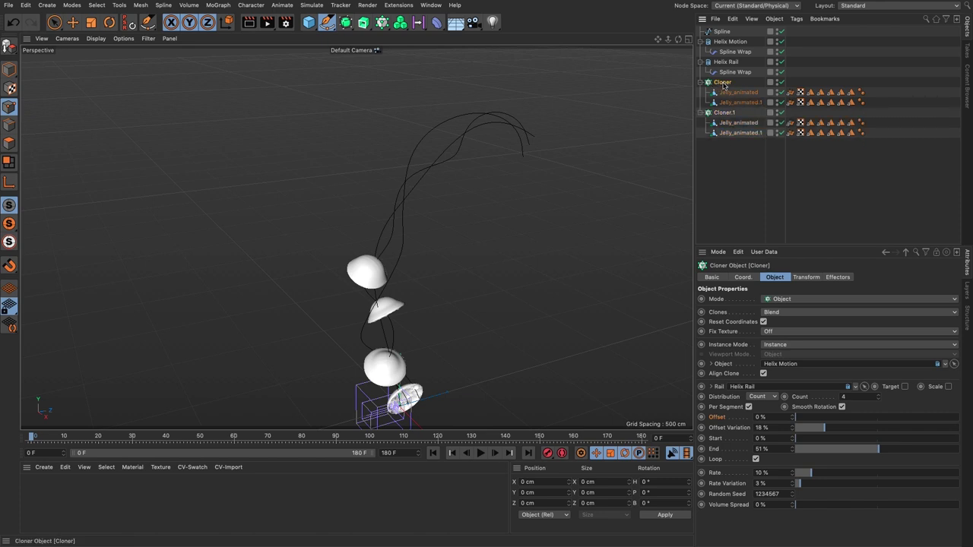
{"action": "left_click", "coordinate": [222, 6]}
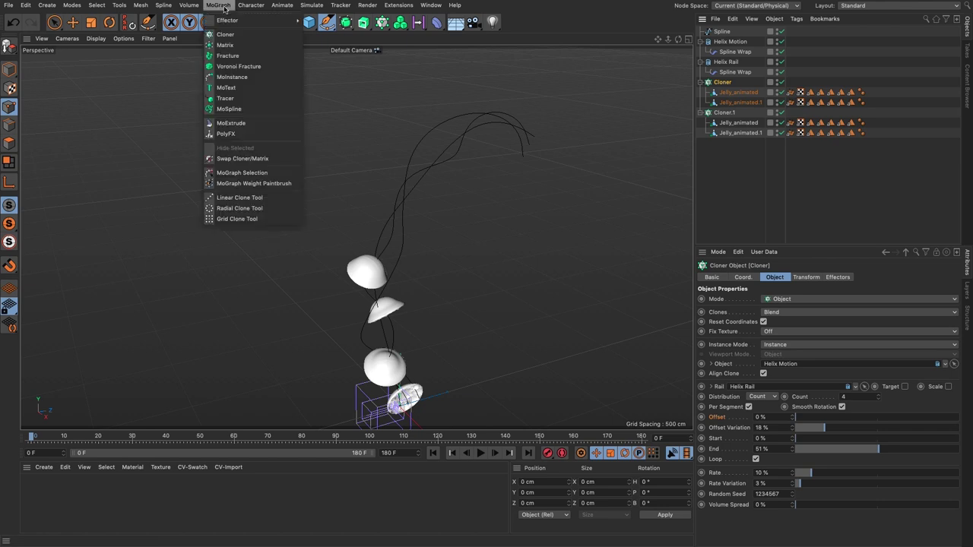
{"action": "left_click", "coordinate": [249, 161]}
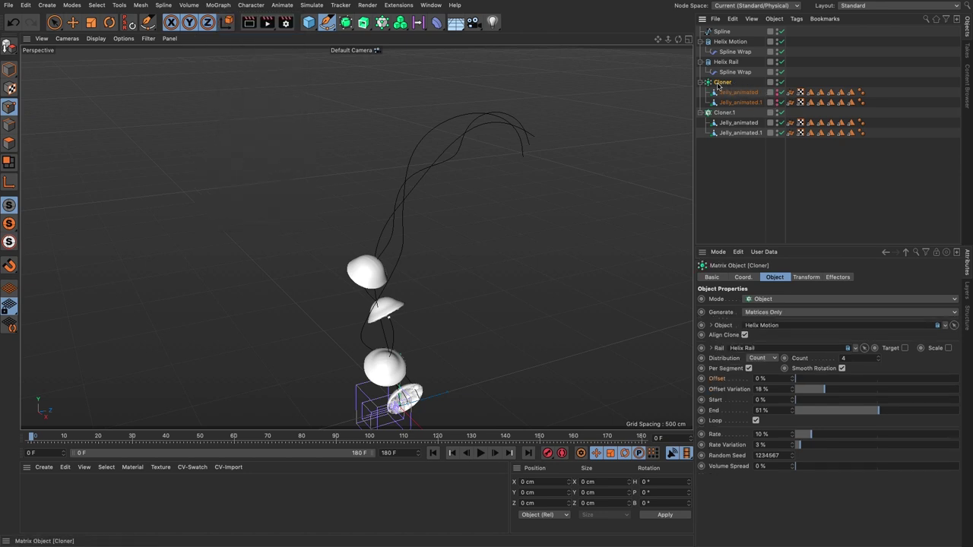
Delete both Jelly_animated children from the converted Matrix object.
{"action": "left_click", "coordinate": [836, 277]}
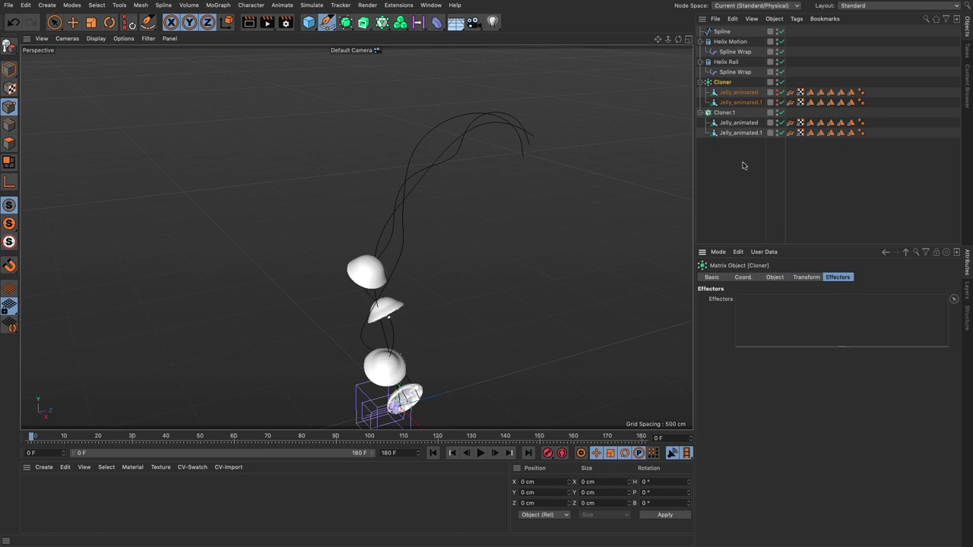
{"action": "left_click", "coordinate": [726, 93]}
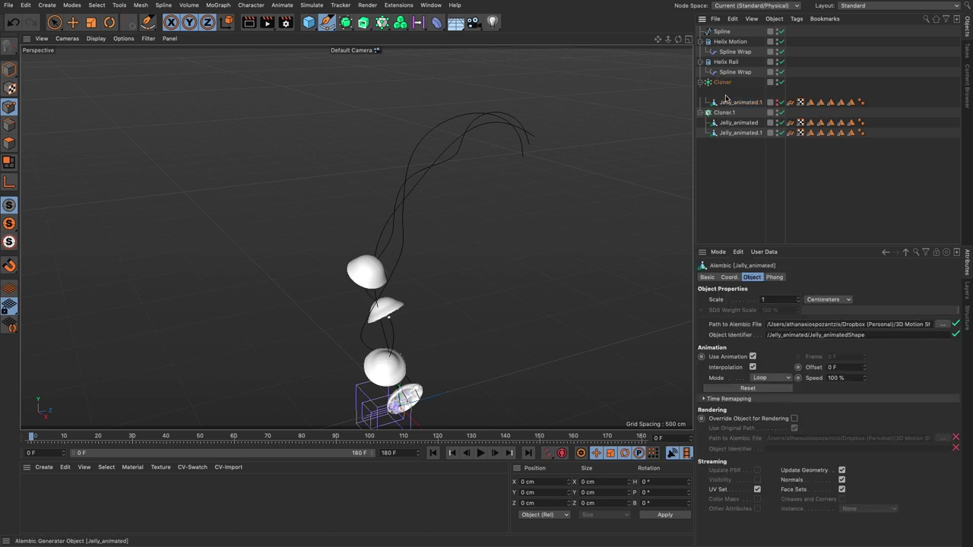
{"action": "left_click", "coordinate": [726, 101], "text": "shift"}
{"action": "key", "text": "Delete"}
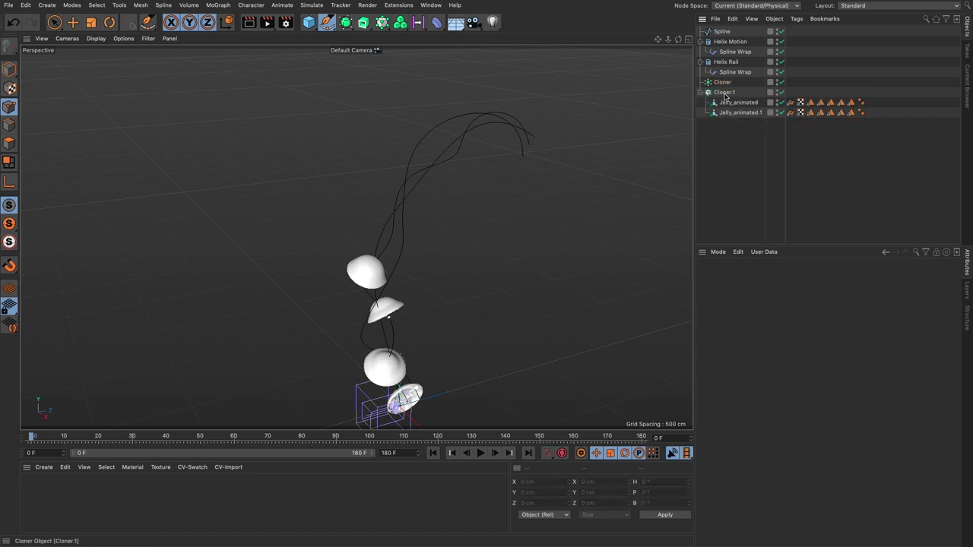
Rename the Matrix object as Motion Matrix and play the animation with Cloner.1 disabled.
{"action": "left_click", "coordinate": [782, 93]}
{"action": "left_click", "coordinate": [712, 83]}
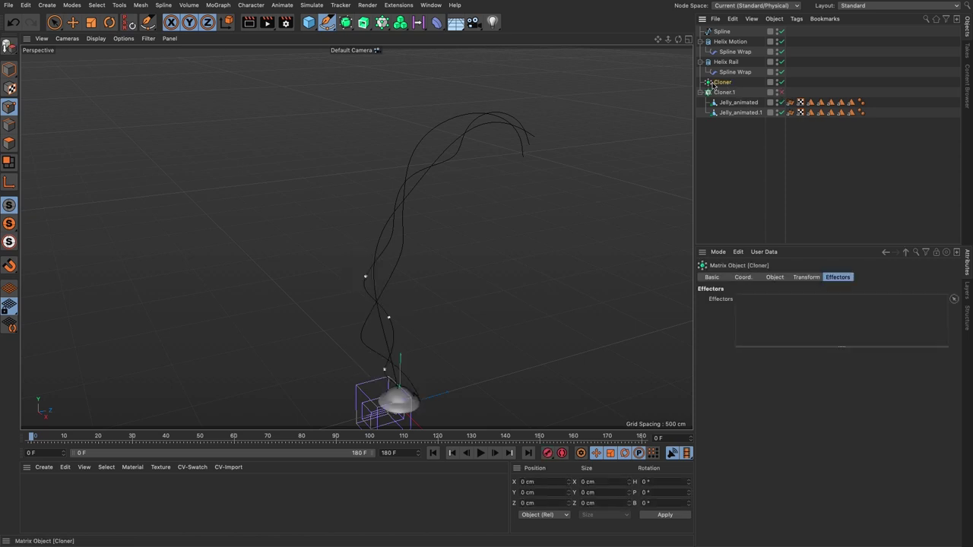
{"action": "double_click", "coordinate": [721, 82]}
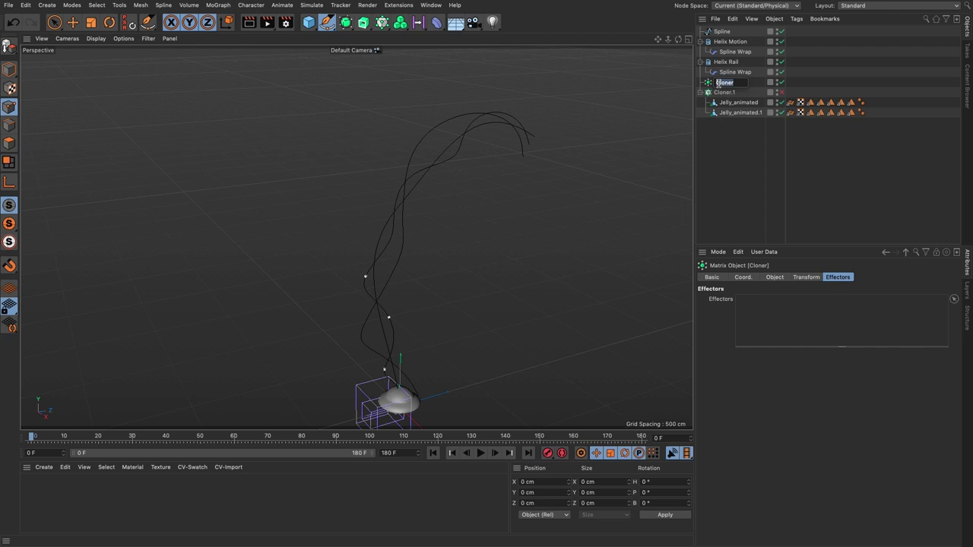
{"action": "type", "text": "Motion Matrix"}
{"action": "key", "text": "Return"}
{"action": "left_click", "coordinate": [480, 453]}
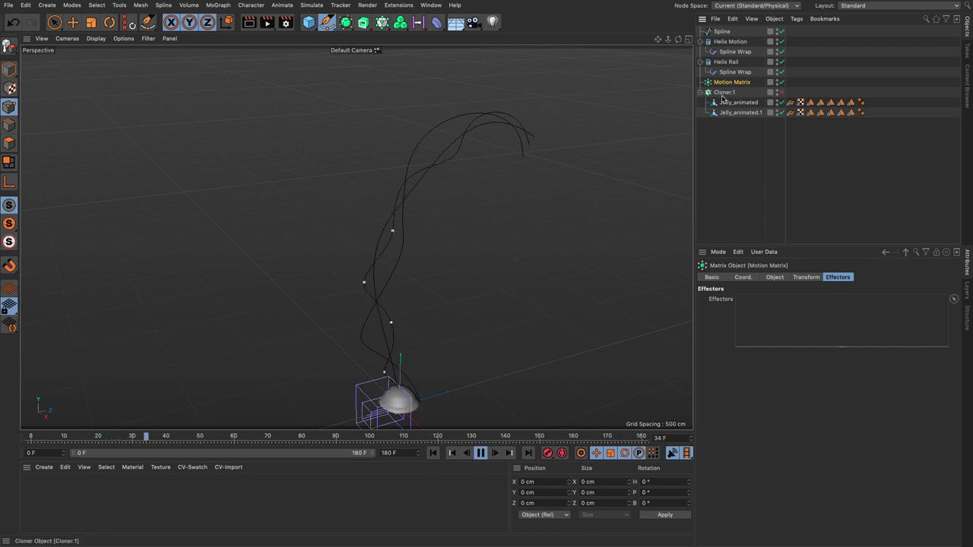
Re-enable Cloner.1 and assign Motion Matrix as its Object, toggling the Cloner during playback to compare the motion.
{"action": "left_click", "coordinate": [756, 92]}
{"action": "left_click", "coordinate": [780, 92]}
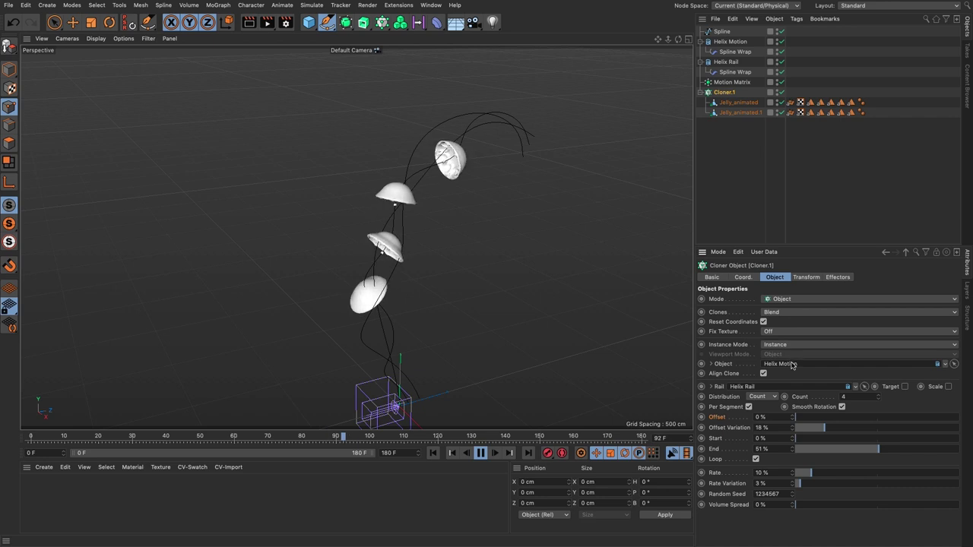
{"action": "left_click", "coordinate": [726, 82]}
{"action": "left_click_drag", "start_coordinate": [725, 85], "coordinate": [793, 368]}
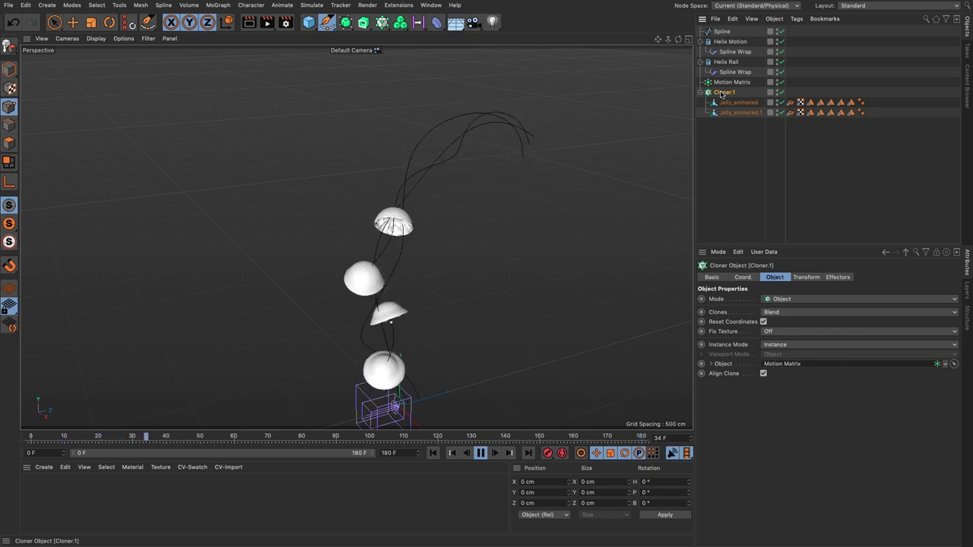
{"action": "left_click", "coordinate": [780, 92]}
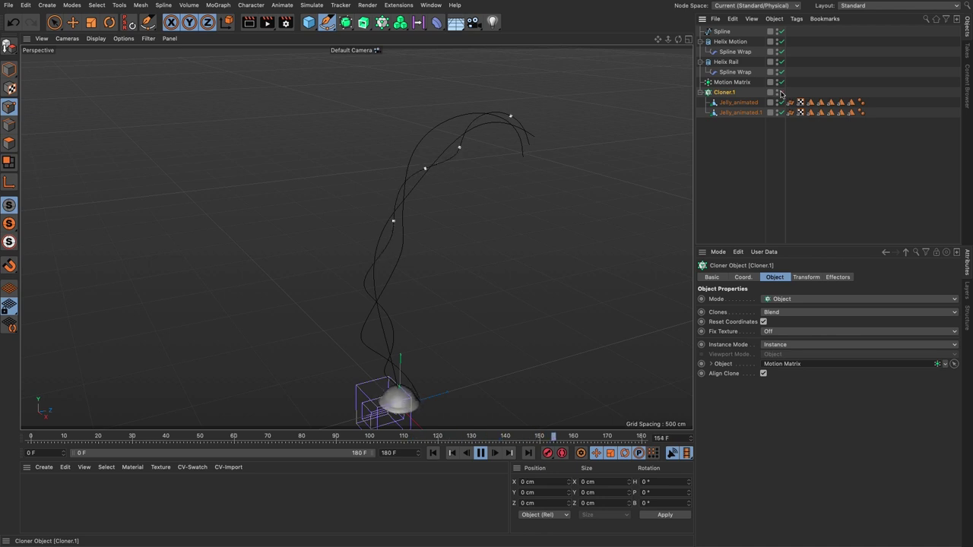
{"action": "left_click", "coordinate": [780, 92]}
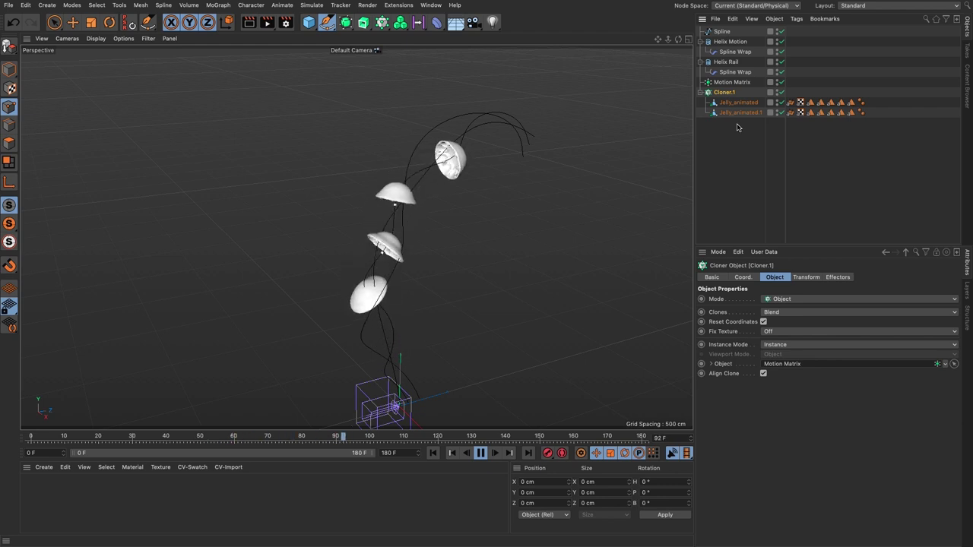
Rename Cloner.1 as Cloner.Jellies, stop the playback and rewind to the first frame.
{"action": "double_click", "coordinate": [726, 92]}
{"action": "key", "text": "Right"}
{"action": "key", "text": "BackSpace"}
{"action": "type", "text": "Je"}
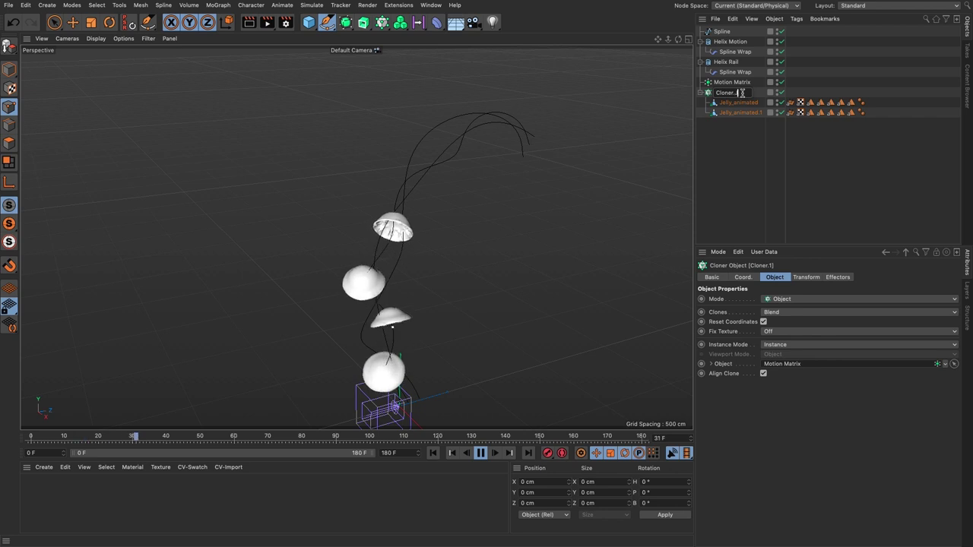
{"action": "type", "text": "llies"}
{"action": "key", "text": "Return"}
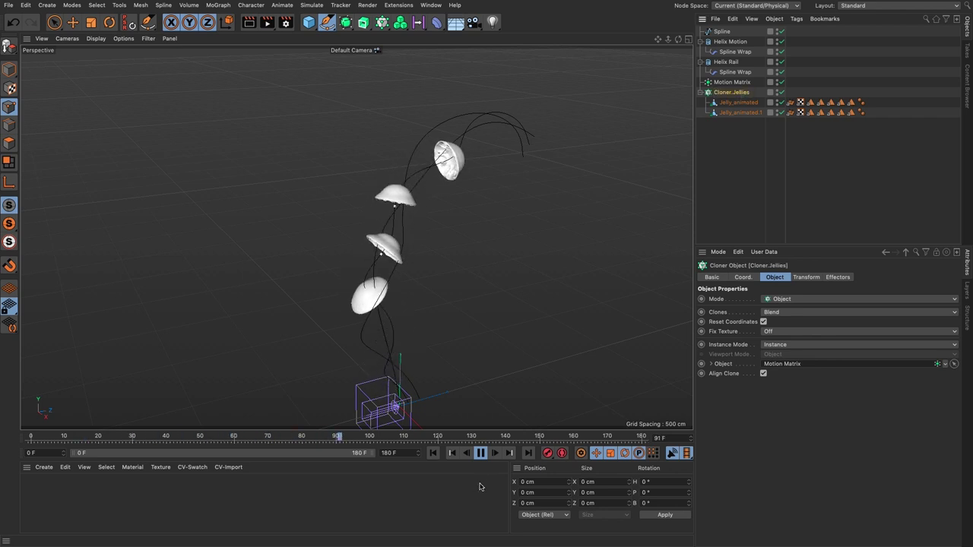
{"action": "left_click", "coordinate": [481, 455]}
{"action": "left_click", "coordinate": [433, 453]}
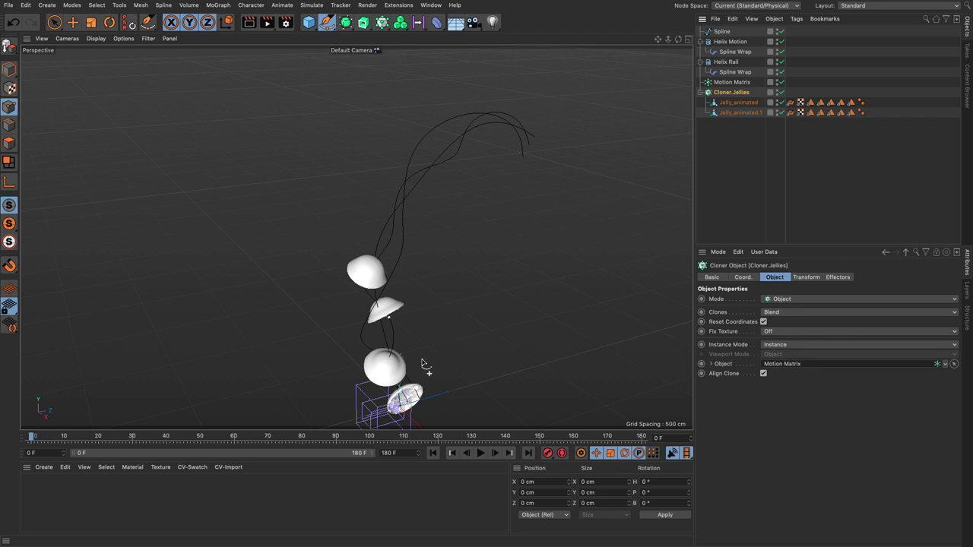
Duplicate Cloner.Jellies together with its two jellyfish children below the original.
{"action": "left_click_drag", "start_coordinate": [414, 374], "coordinate": [428, 332], "text": "alt"}
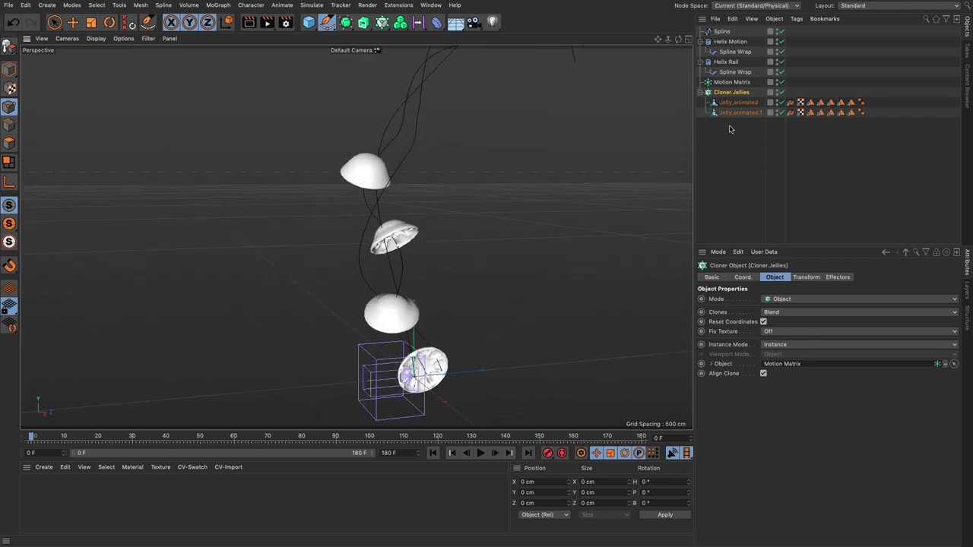
{"action": "left_click_drag", "start_coordinate": [721, 95], "coordinate": [726, 141], "text": "ctrl"}
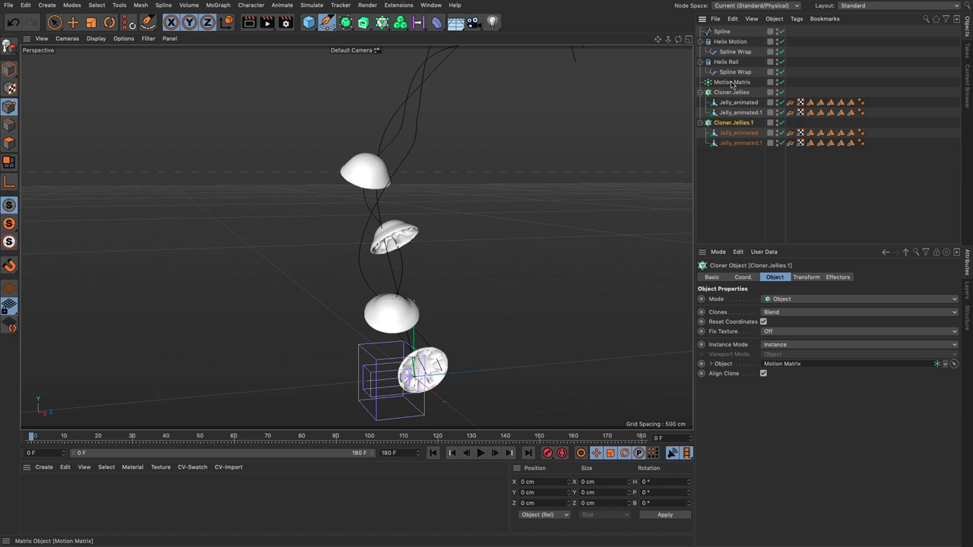
Rename the duplicated Cloner.Jellies.1 as Cloner.Emitter Hair and delete its two jellyfish children.
{"action": "double_click", "coordinate": [742, 124]}
{"action": "left_click_drag", "start_coordinate": [734, 123], "coordinate": [778, 128]}
{"action": "key", "text": "BackSpace"}
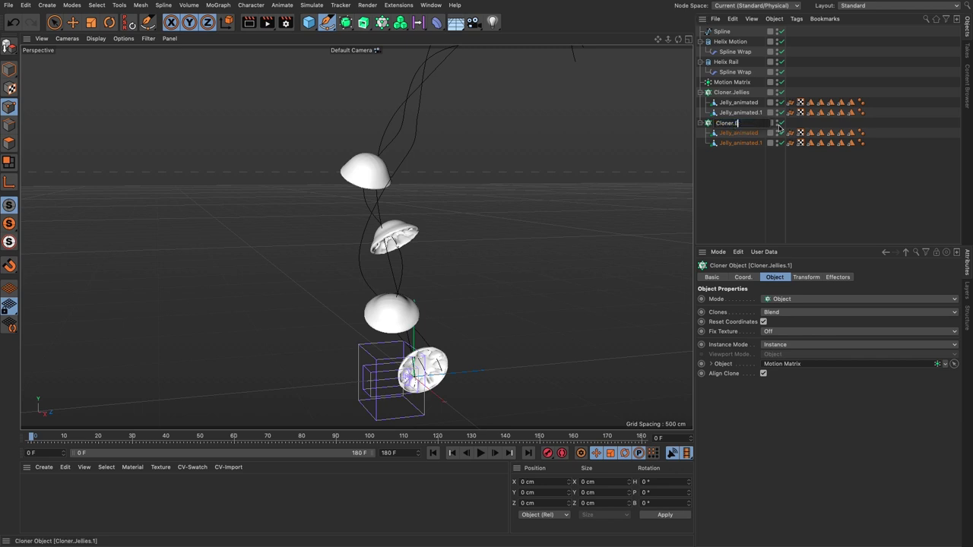
{"action": "key", "text": "Return"}
{"action": "left_click", "coordinate": [739, 135]}
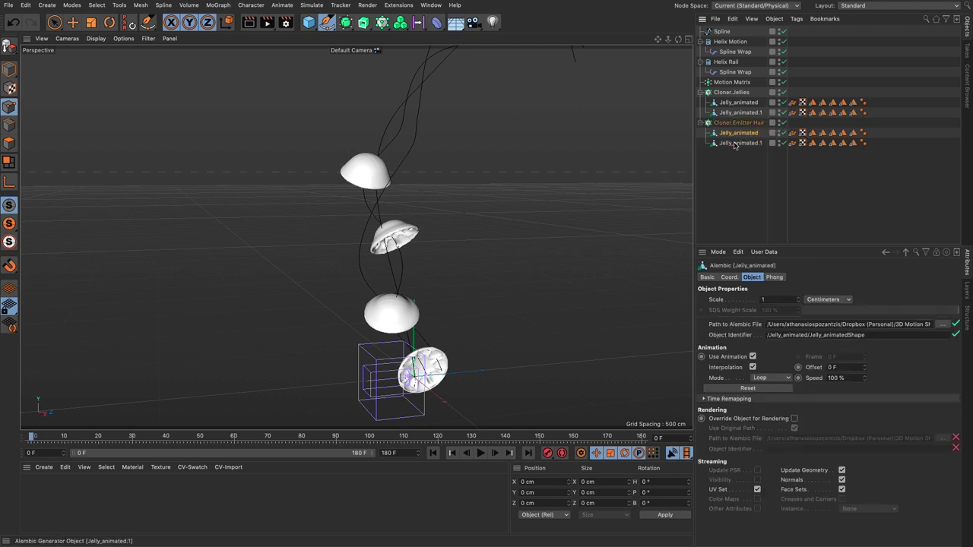
{"action": "left_click", "coordinate": [734, 143], "text": "shift"}
{"action": "key", "text": "Delete"}
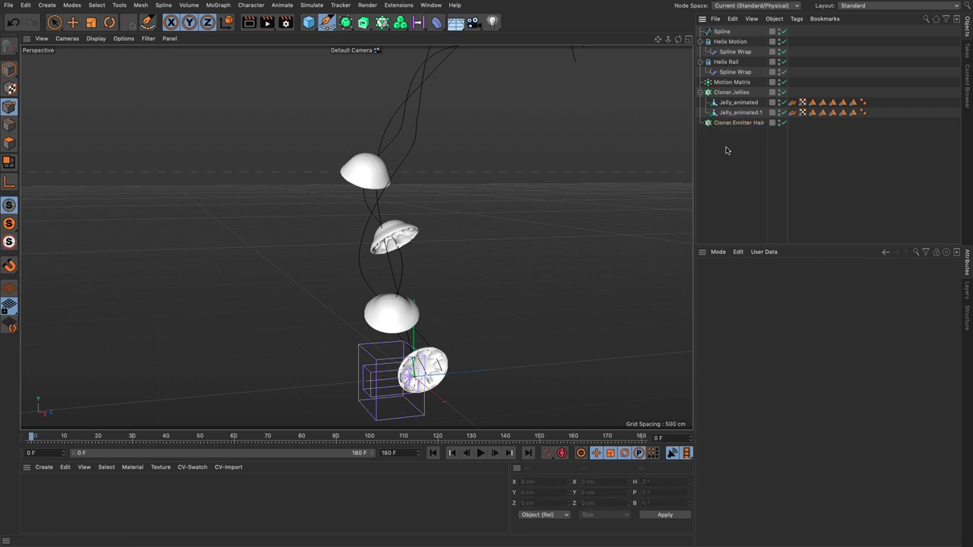
Add a Disc primitive and make it a child of Cloner.Emitter Hair.
{"action": "left_click", "coordinate": [309, 22]}
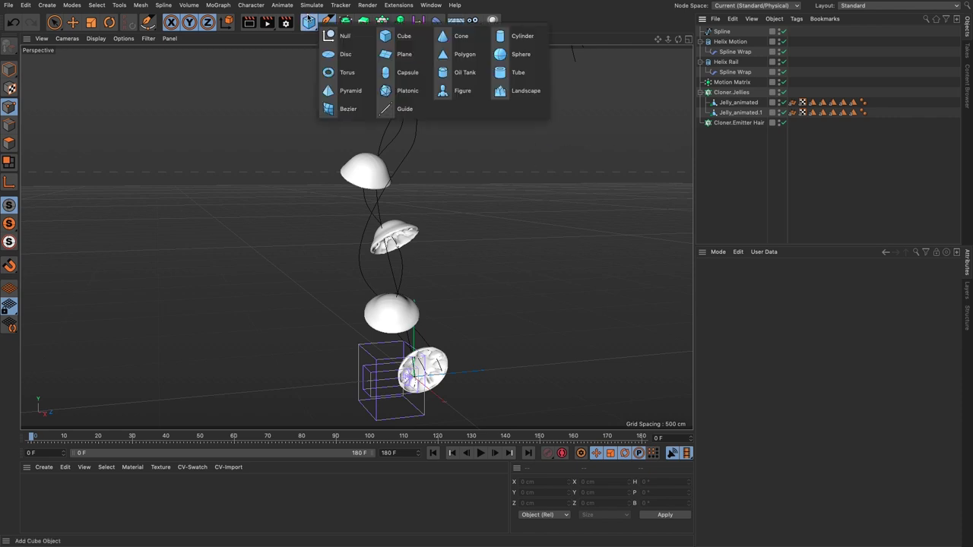
{"action": "left_click", "coordinate": [350, 56]}
{"action": "left_click_drag", "start_coordinate": [721, 33], "coordinate": [733, 136]}
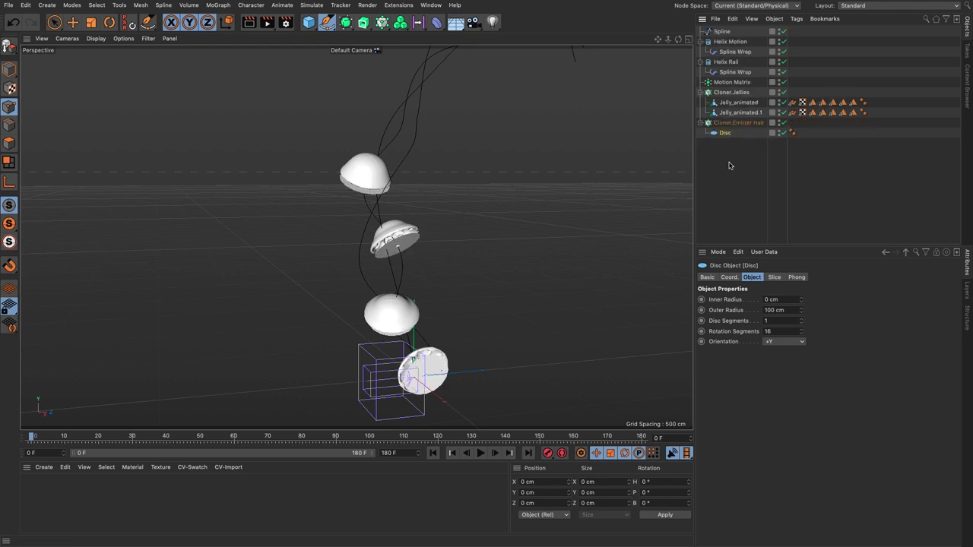
Show mesh lines in the viewport shading and play the animation to examine how the discs follow the jellyfish.
{"action": "left_click", "coordinate": [96, 38]}
{"action": "left_click", "coordinate": [104, 65]}
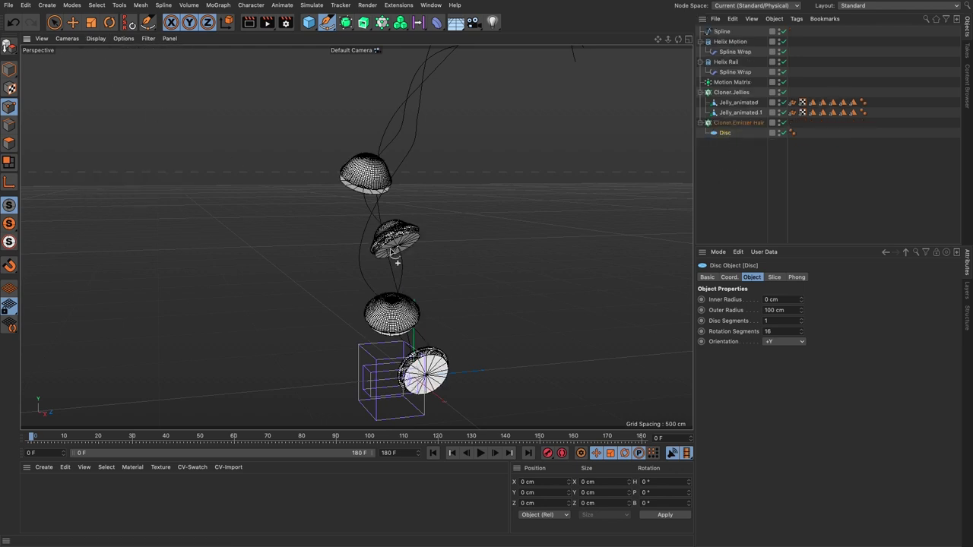
{"action": "scroll", "coordinate": [495, 229], "scroll_direction": "up", "scroll_amount": 5}
{"action": "scroll", "coordinate": [496, 229], "scroll_direction": "up", "scroll_amount": 3}
{"action": "left_click_drag", "start_coordinate": [450, 222], "coordinate": [460, 252], "text": "alt"}
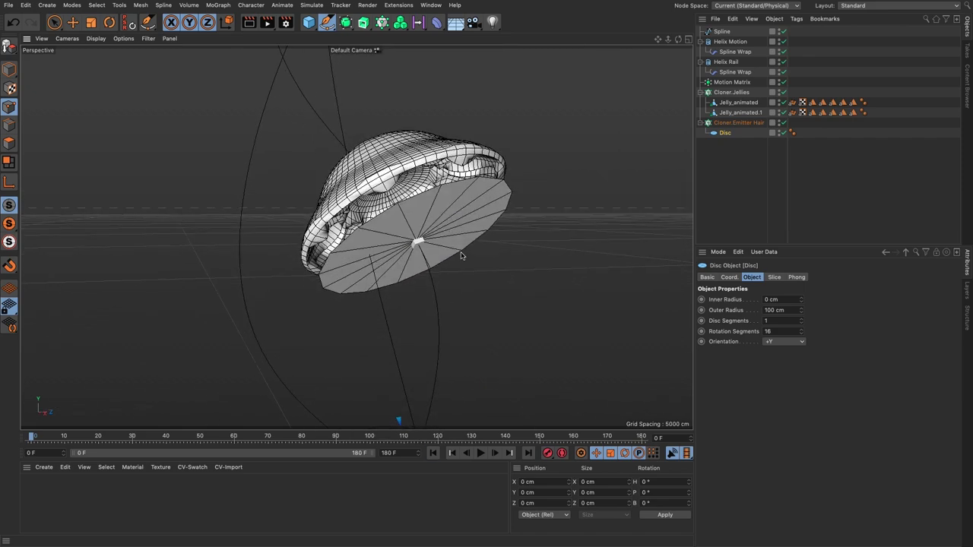
{"action": "left_click", "coordinate": [480, 453]}
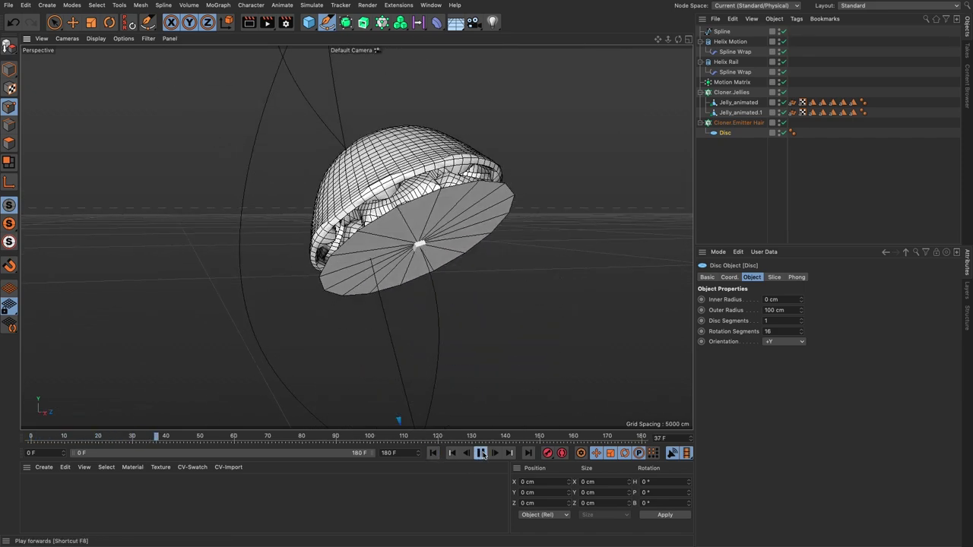
{"action": "left_click", "coordinate": [481, 453]}
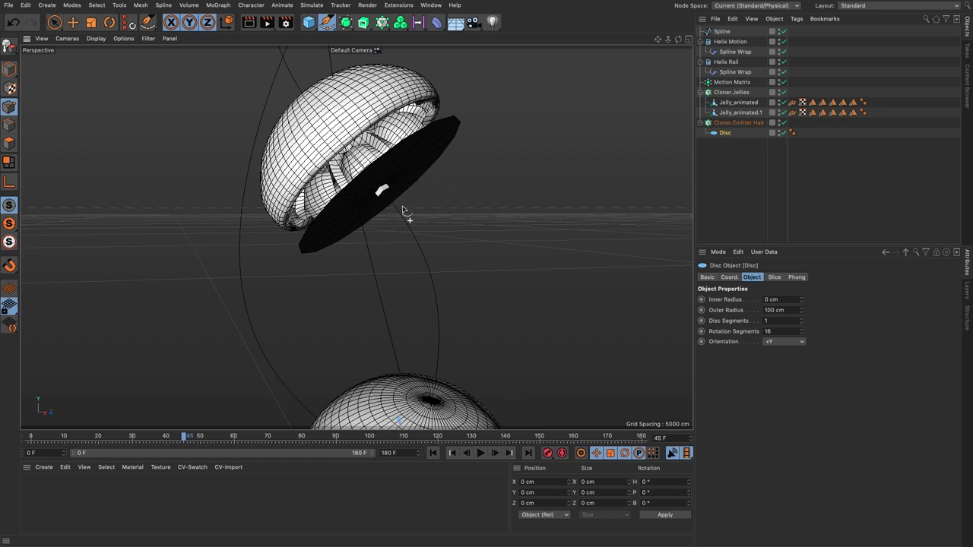
{"action": "left_click", "coordinate": [728, 123]}
{"action": "left_click", "coordinate": [805, 278]}
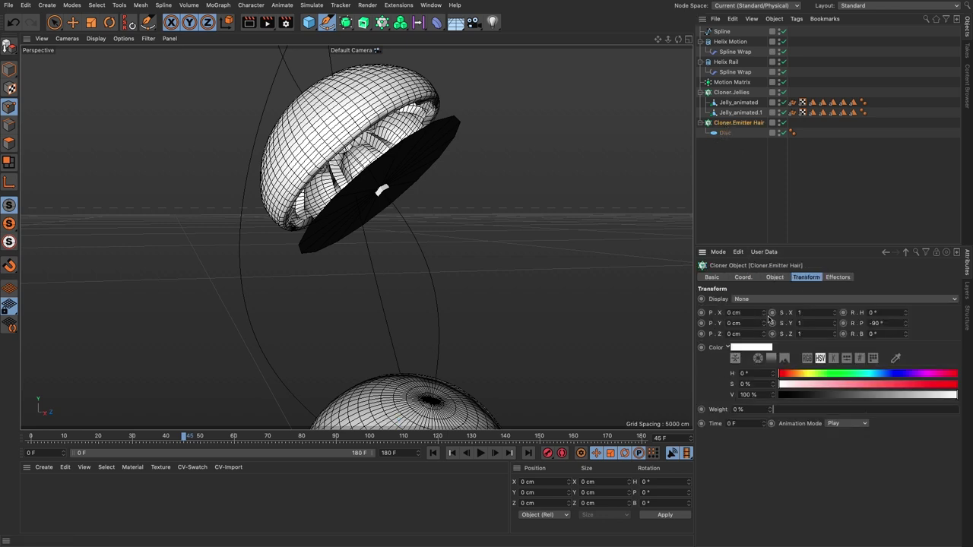
{"action": "left_click_drag", "start_coordinate": [762, 323], "coordinate": [763, 315]}
{"action": "key", "text": "ctrl+z"}
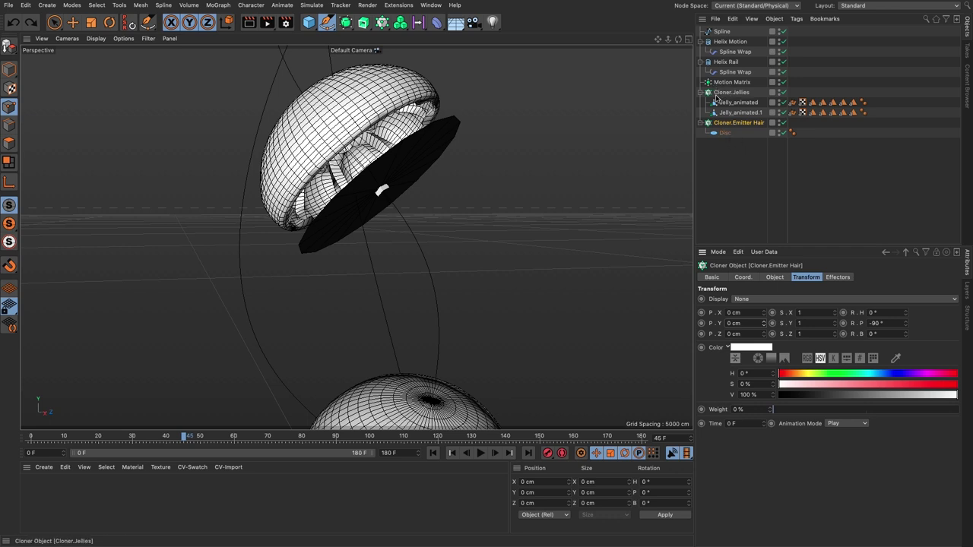
Group the Disc under a new Null and rename the Null as emitter Null.
{"action": "left_click", "coordinate": [714, 134]}
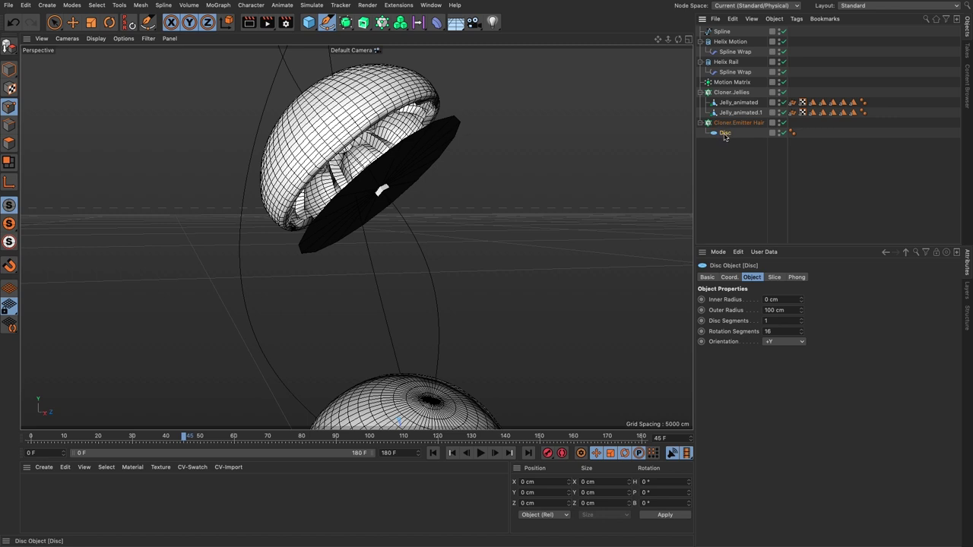
{"action": "key", "text": "alt+g"}
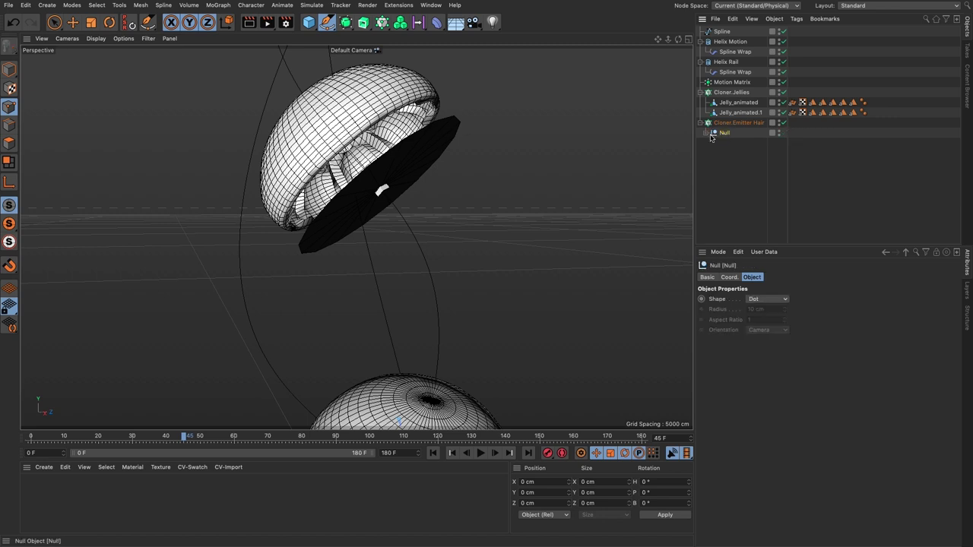
{"action": "left_click", "coordinate": [705, 133]}
{"action": "double_click", "coordinate": [725, 133]}
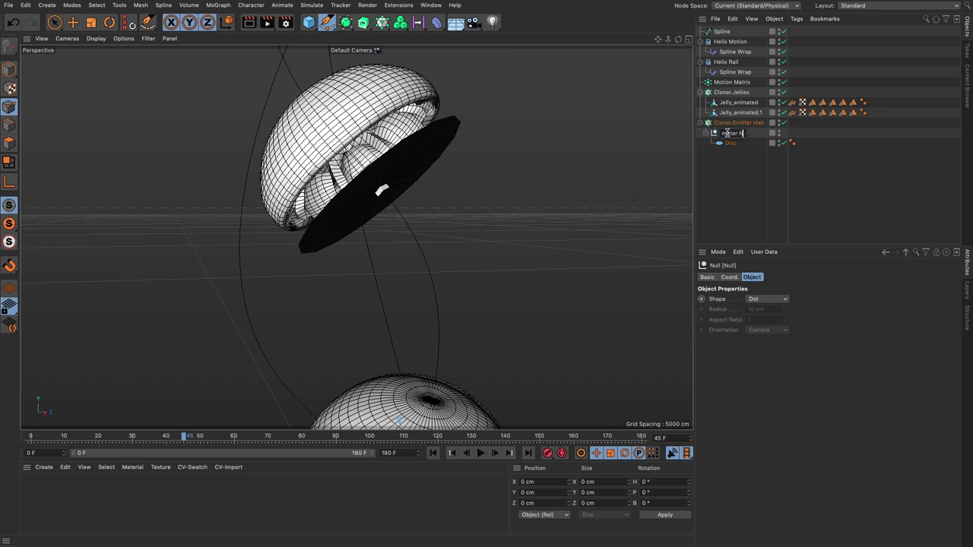
{"action": "key", "text": "Return"}
Raise the Disc along its Y position so that it sits inside the jellyfish bell.
{"action": "left_click", "coordinate": [730, 143]}
{"action": "left_click", "coordinate": [731, 278]}
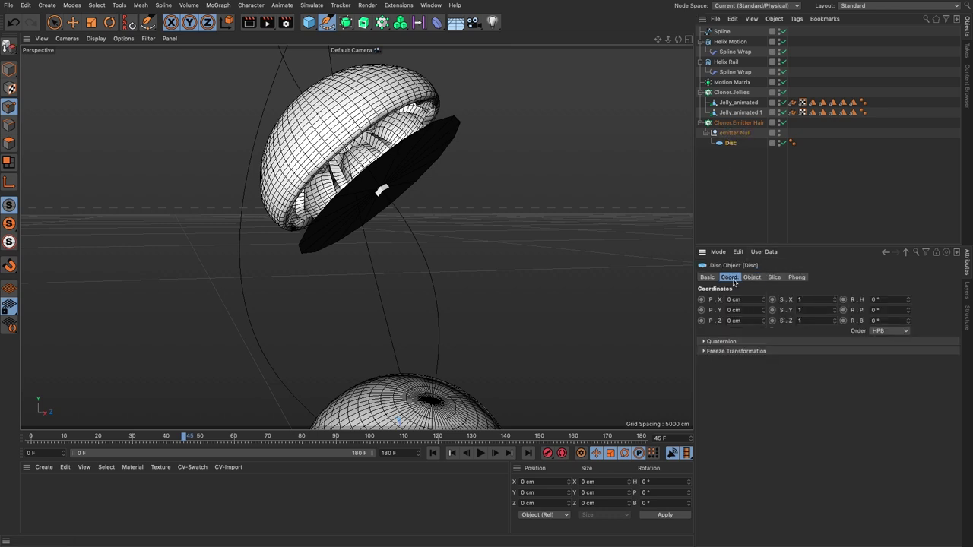
{"action": "left_click_drag", "start_coordinate": [762, 312], "coordinate": [761, 276]}
Set the Disc's Outer Radius to 76 cm so it fits within the bell, and inspect it from below.
{"action": "left_click", "coordinate": [752, 278]}
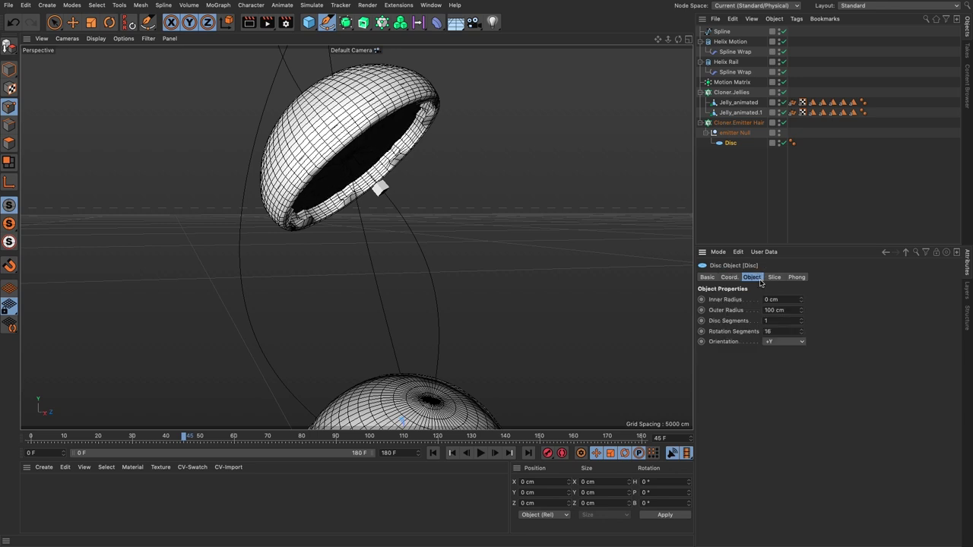
{"action": "left_click_drag", "start_coordinate": [802, 313], "coordinate": [803, 314]}
{"action": "left_click", "coordinate": [742, 204]}
{"action": "left_click_drag", "start_coordinate": [392, 156], "coordinate": [445, 145], "text": "alt"}
{"action": "scroll", "coordinate": [393, 148], "scroll_direction": "up", "scroll_amount": 5}
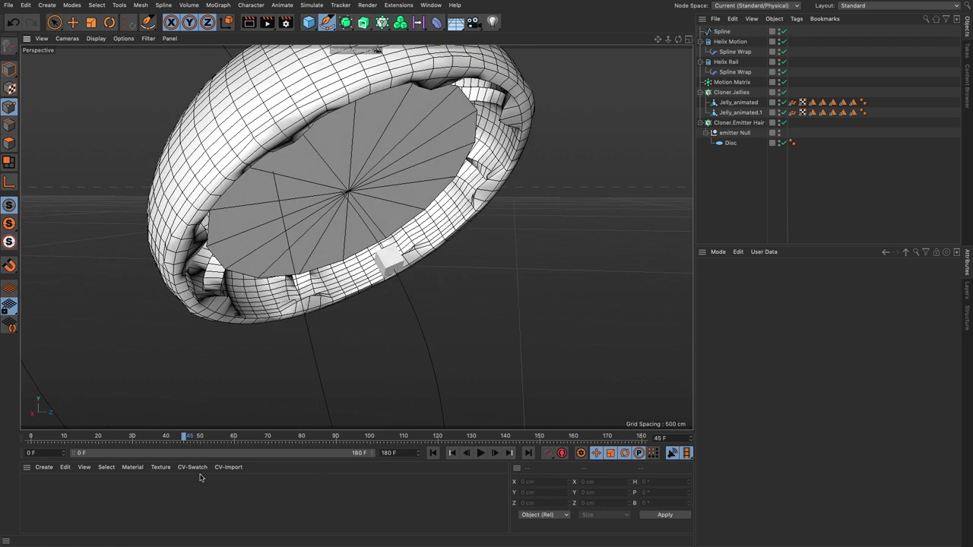
Move the timeline to frame 46 and set the Disc's Inner Radius to 54 cm to form a ring.
{"action": "mouse_move", "coordinate": [184, 437]}
{"action": "left_mouse_down"}
{"action": "mouse_move", "coordinate": [202, 438]}
{"action": "mouse_move", "coordinate": [175, 438]}
{"action": "mouse_move", "coordinate": [189, 440]}
{"action": "left_mouse_up"}
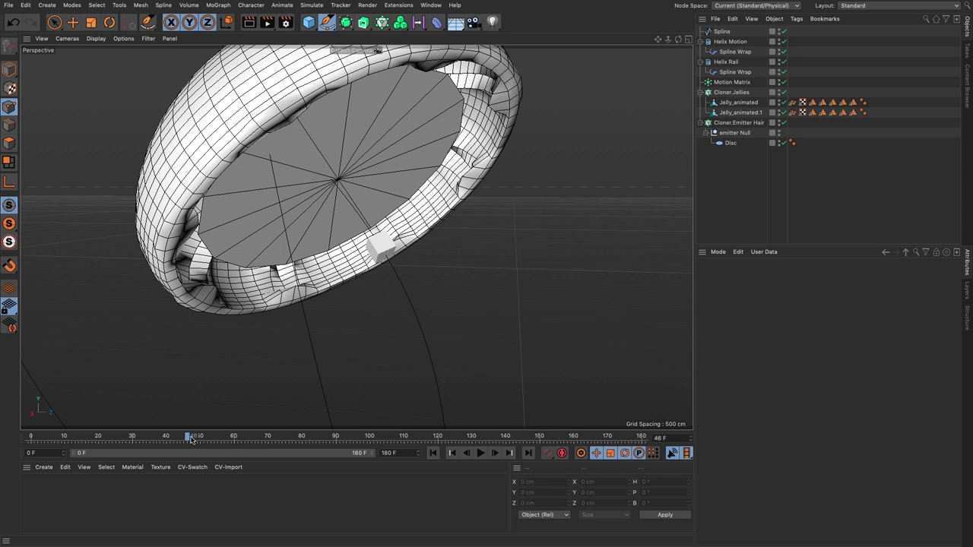
{"action": "left_click", "coordinate": [731, 144]}
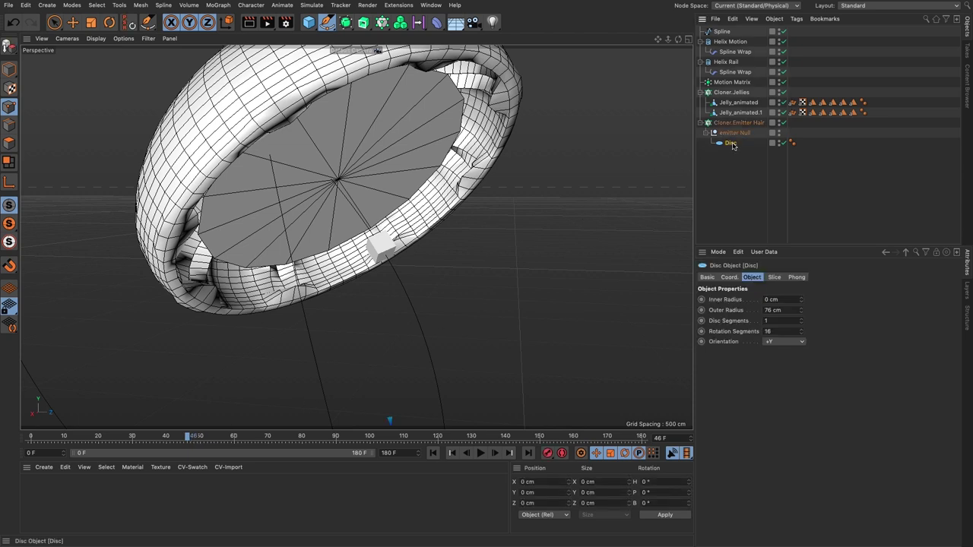
{"action": "left_click_drag", "start_coordinate": [801, 301], "coordinate": [838, 301]}
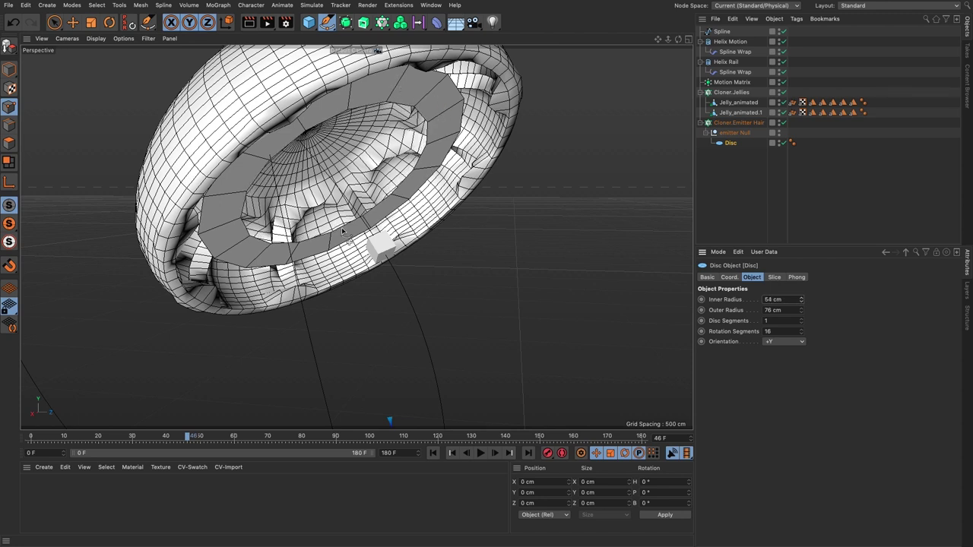
Play the animation with the whole chain of jellyfish in view to check the ring emitters, and stop the playback.
{"action": "scroll", "coordinate": [453, 216], "scroll_direction": "down", "scroll_amount": 10}
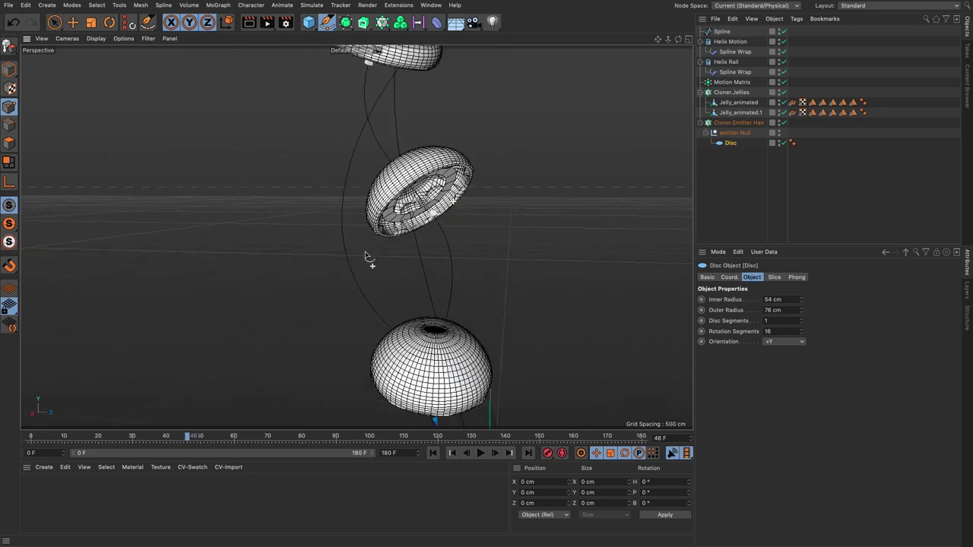
{"action": "left_click_drag", "start_coordinate": [389, 247], "coordinate": [342, 232], "text": "alt"}
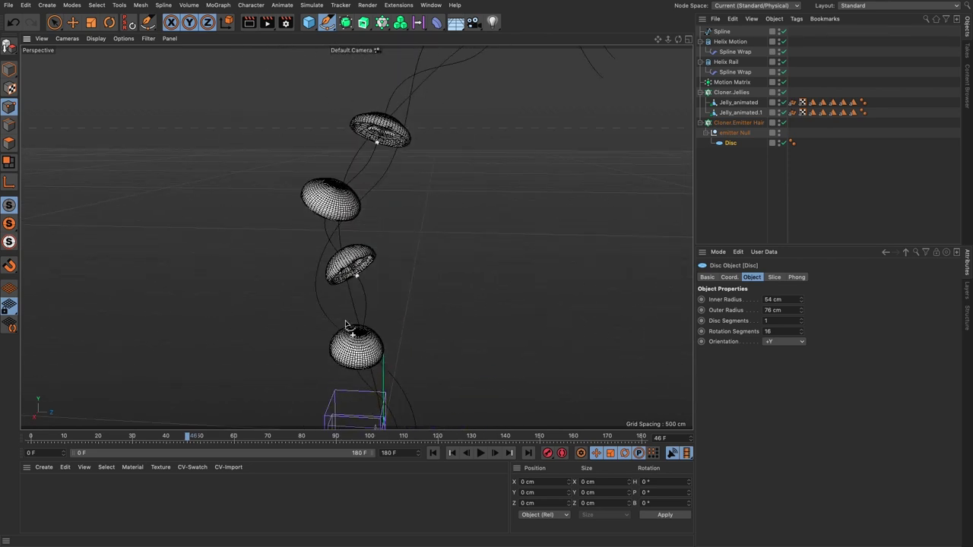
{"action": "left_click", "coordinate": [431, 453]}
{"action": "left_click", "coordinate": [481, 453]}
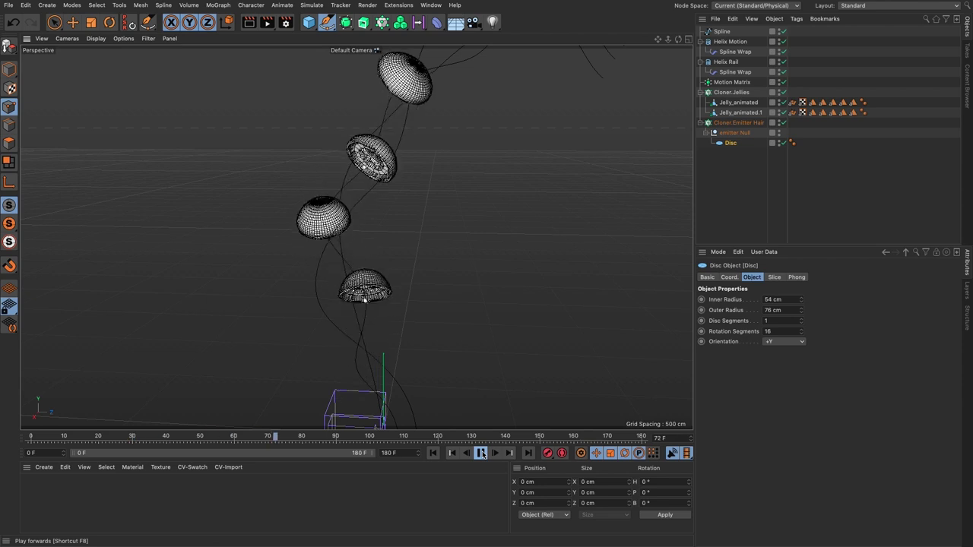
{"action": "left_click", "coordinate": [481, 453]}
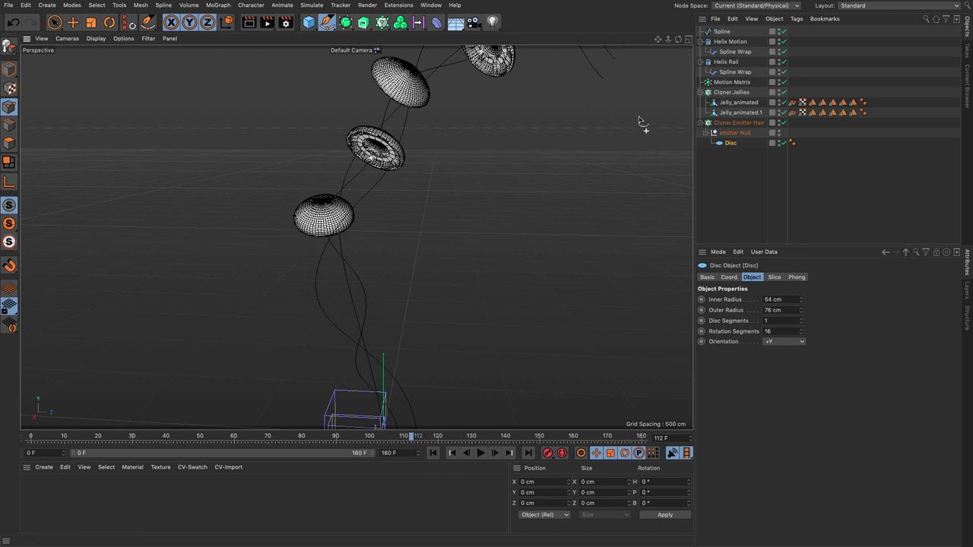
Add a Connect object as the parent of Cloner.Jellies and rename it as Jellies All.
{"action": "left_click", "coordinate": [348, 28]}
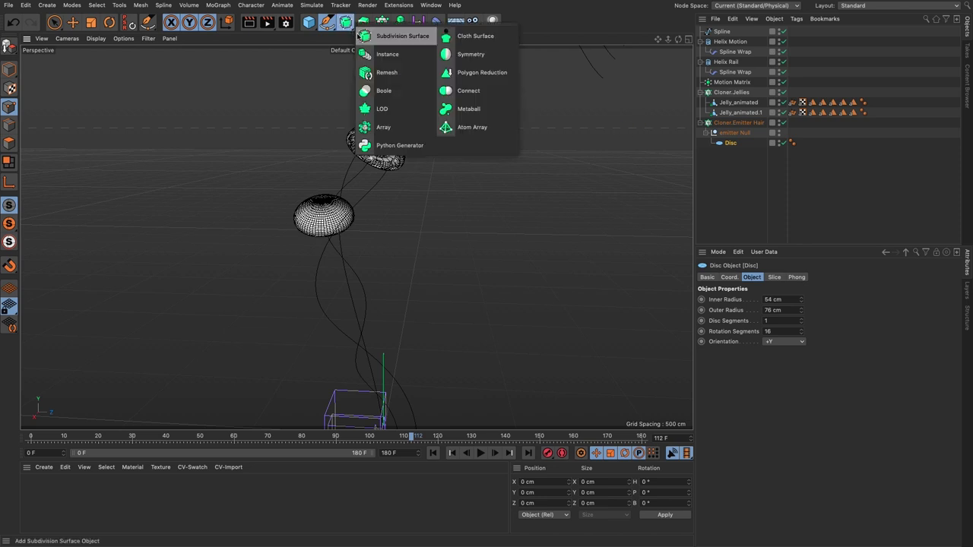
{"action": "left_click", "coordinate": [468, 90]}
{"action": "left_click_drag", "start_coordinate": [727, 35], "coordinate": [723, 93]}
{"action": "double_click", "coordinate": [726, 93]}
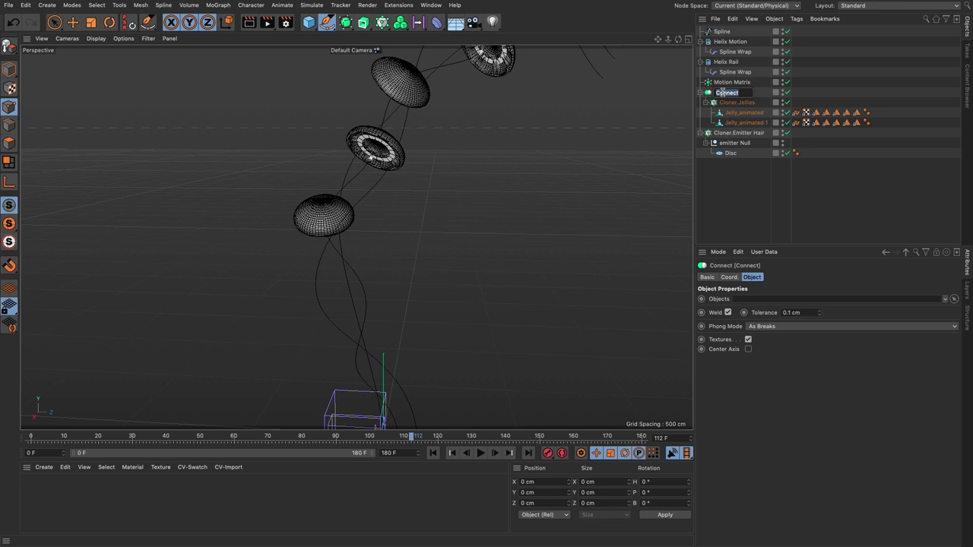
{"action": "type", "text": "Jelly"}
{"action": "type", "text": "es All"}
{"action": "key", "text": "Return"}
Add a second Connect object as the parent of Cloner.Emitter Hair and rename it as Emitter All.
{"action": "left_click", "coordinate": [345, 22]}
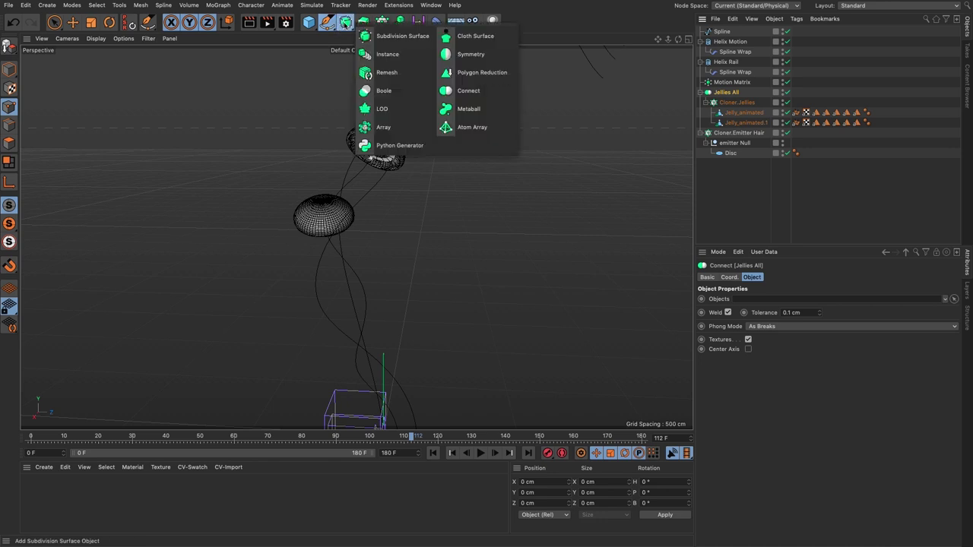
{"action": "left_click", "coordinate": [465, 91]}
{"action": "left_click_drag", "start_coordinate": [724, 31], "coordinate": [724, 133]}
{"action": "double_click", "coordinate": [724, 133]}
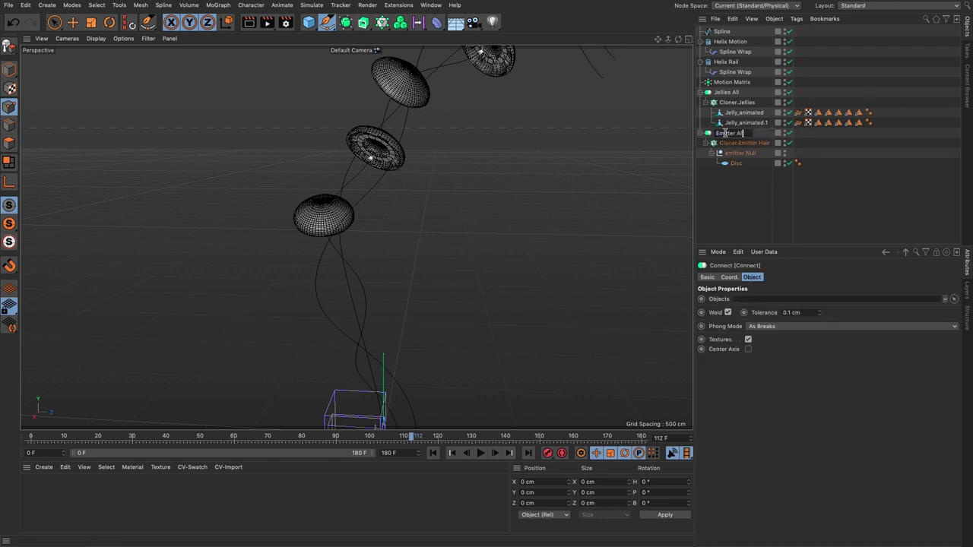
{"action": "type", "text": "Emitter All"}
{"action": "key", "text": "Return"}
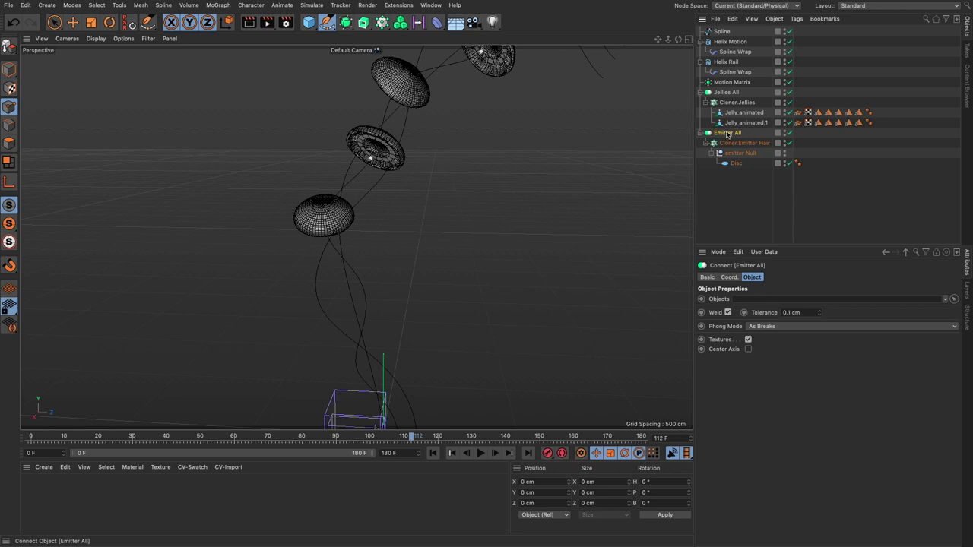
Bake the Jellies All Connect object as Alembic, keeping the original hierarchy.
{"action": "left_click", "coordinate": [725, 93]}
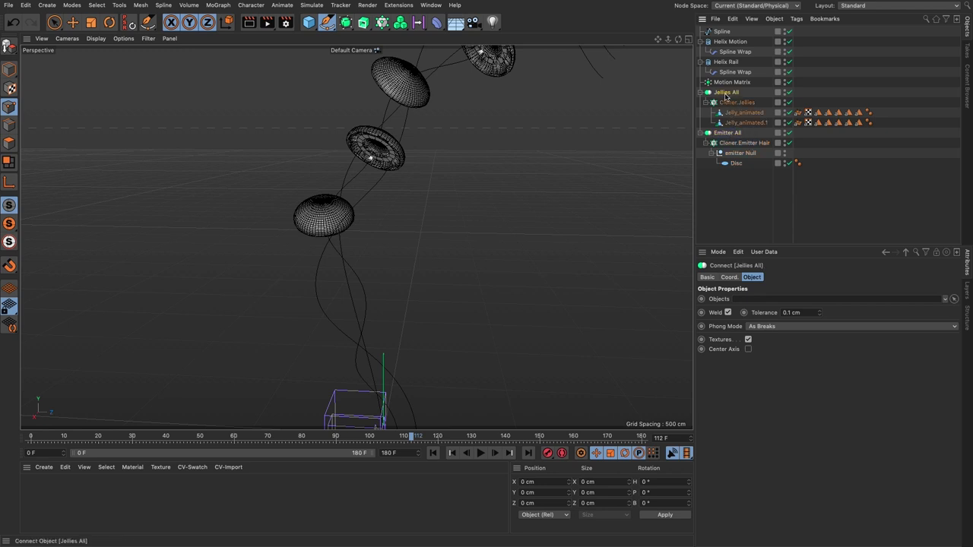
{"action": "right_click", "coordinate": [724, 95]}
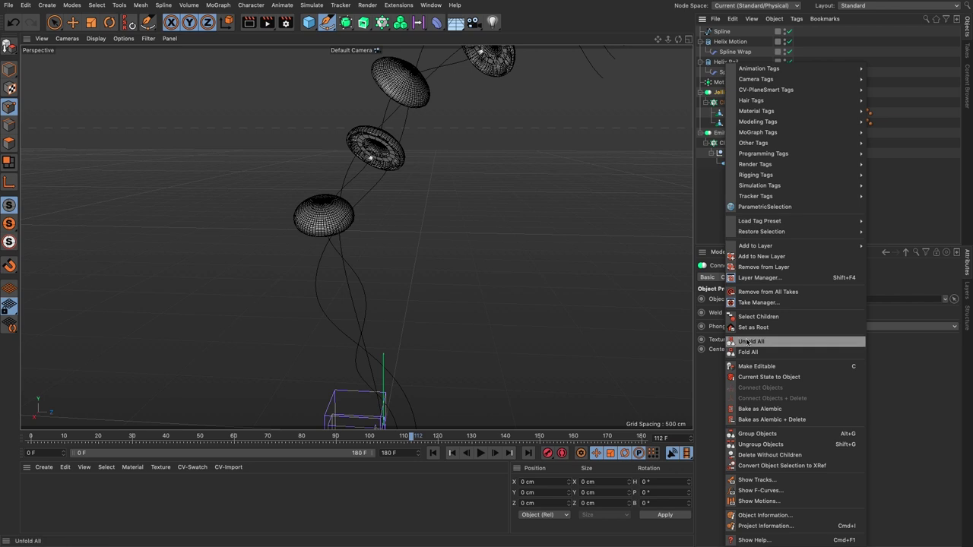
{"action": "left_click", "coordinate": [759, 413]}
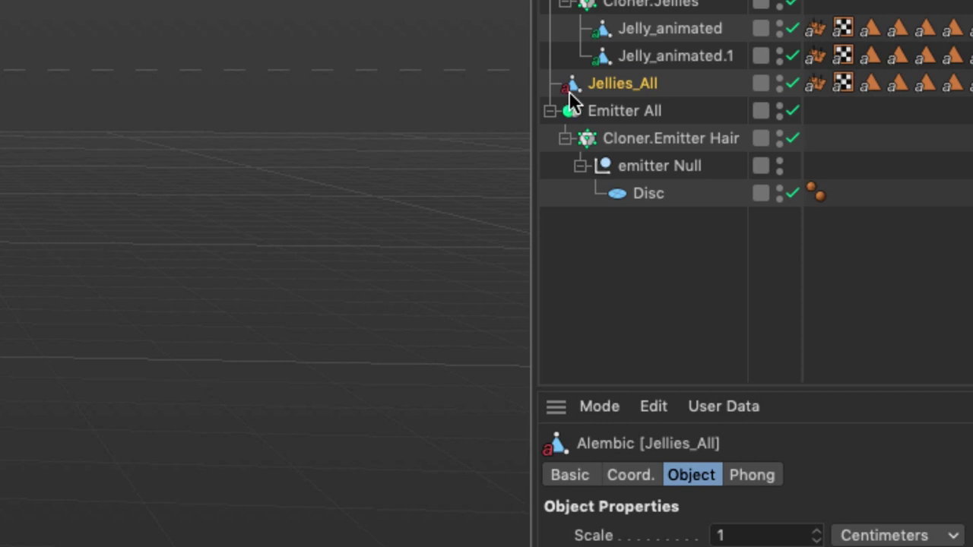
Delete the baked Jellies_All Alembic object and select the Jellies All Connect object.
{"action": "left_click", "coordinate": [725, 92]}
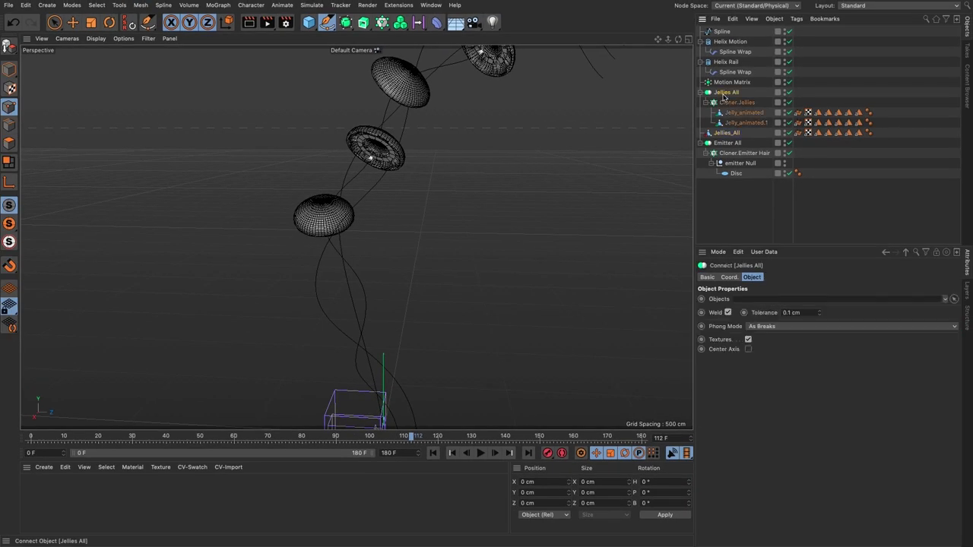
{"action": "left_click", "coordinate": [728, 312]}
{"action": "left_click", "coordinate": [723, 133]}
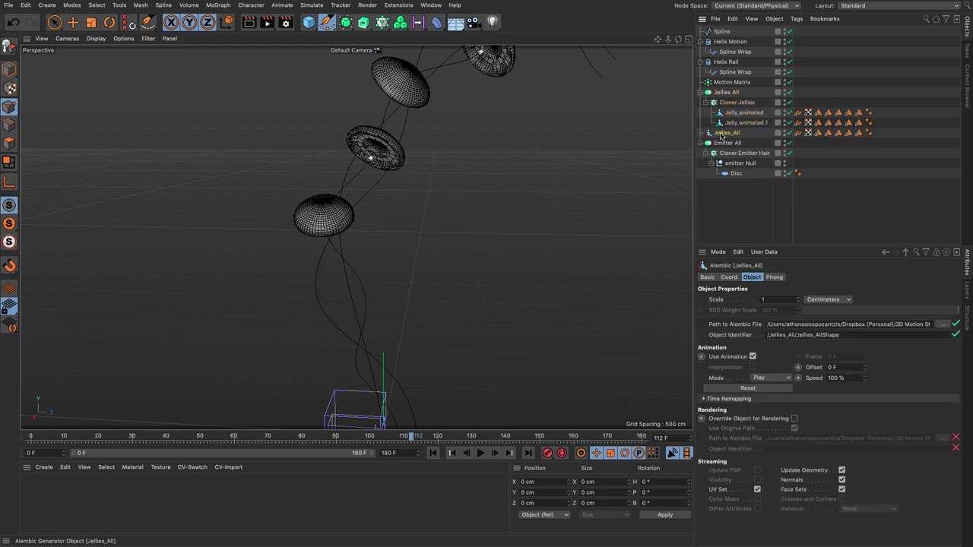
{"action": "key", "text": "Delete"}
{"action": "left_click", "coordinate": [721, 93]}
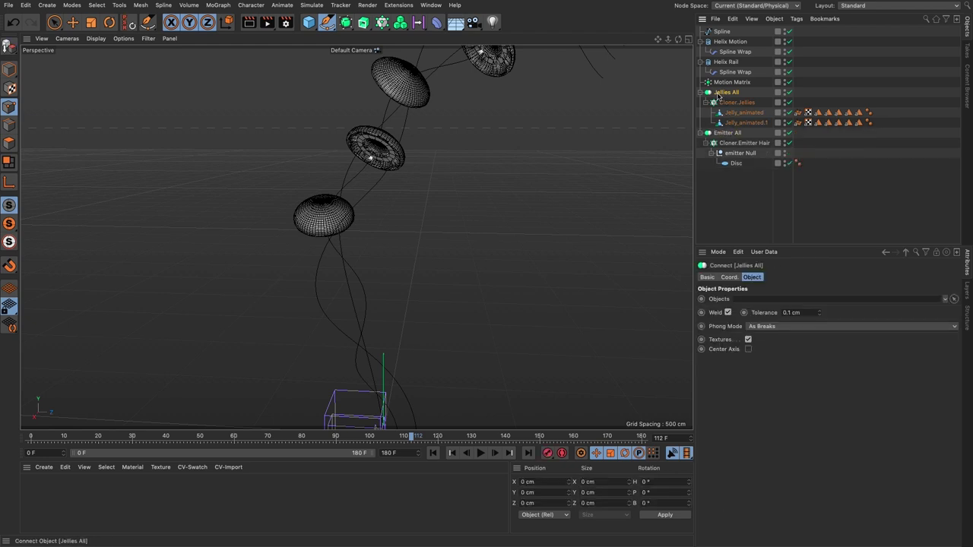
Turn off Weld on the Jellies All and Emitter All Connect objects and bake Jellies All as Alembic.
{"action": "left_click", "coordinate": [726, 133], "text": "ctrl"}
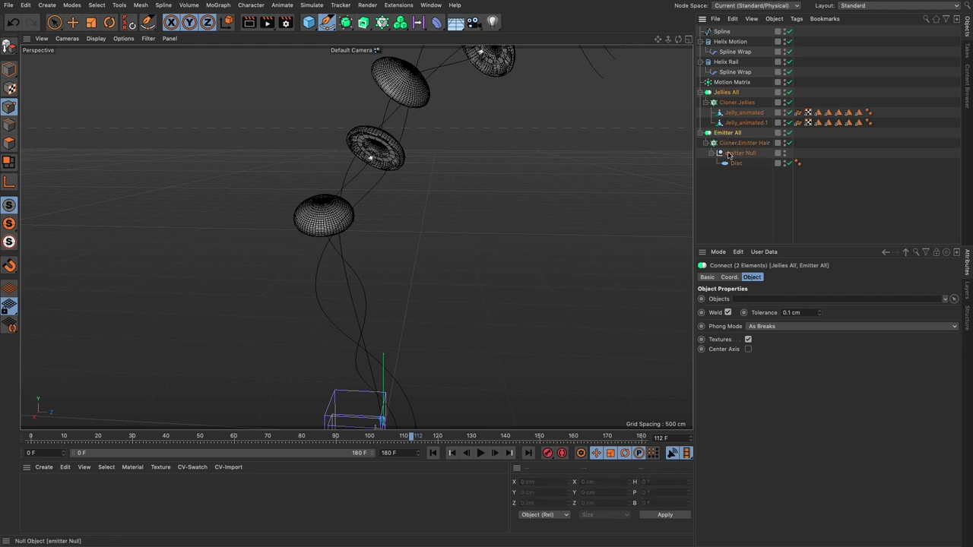
{"action": "left_click", "coordinate": [728, 312]}
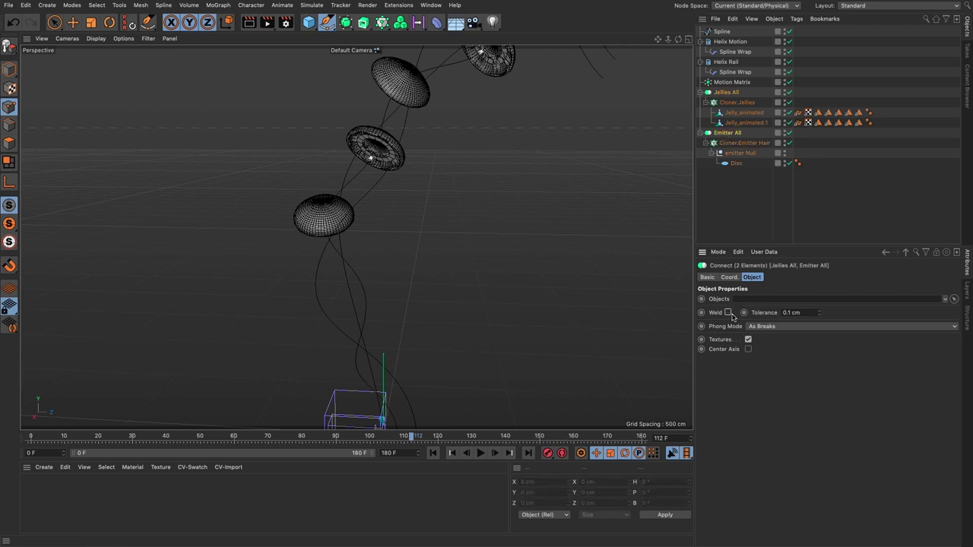
{"action": "left_click", "coordinate": [724, 93]}
{"action": "right_click", "coordinate": [724, 95]}
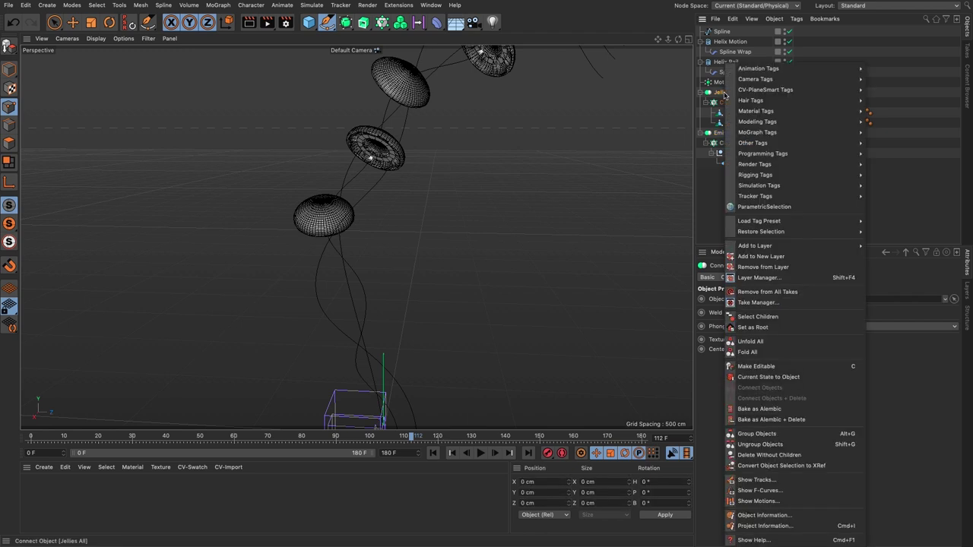
{"action": "left_click", "coordinate": [752, 409]}
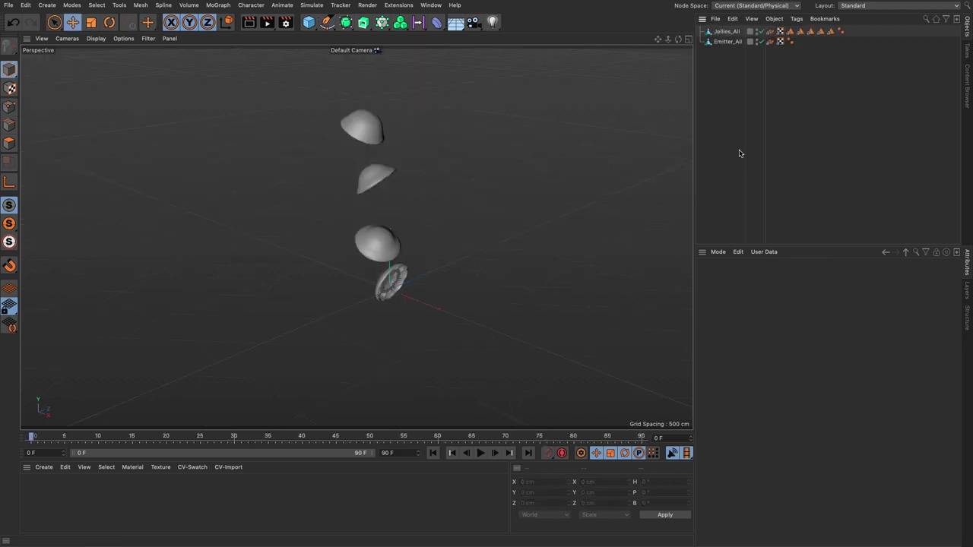
Set the animation's end to frame 180 in the scene with the baked objects, play it back and return to frame 0.
{"action": "left_click", "coordinate": [481, 453]}
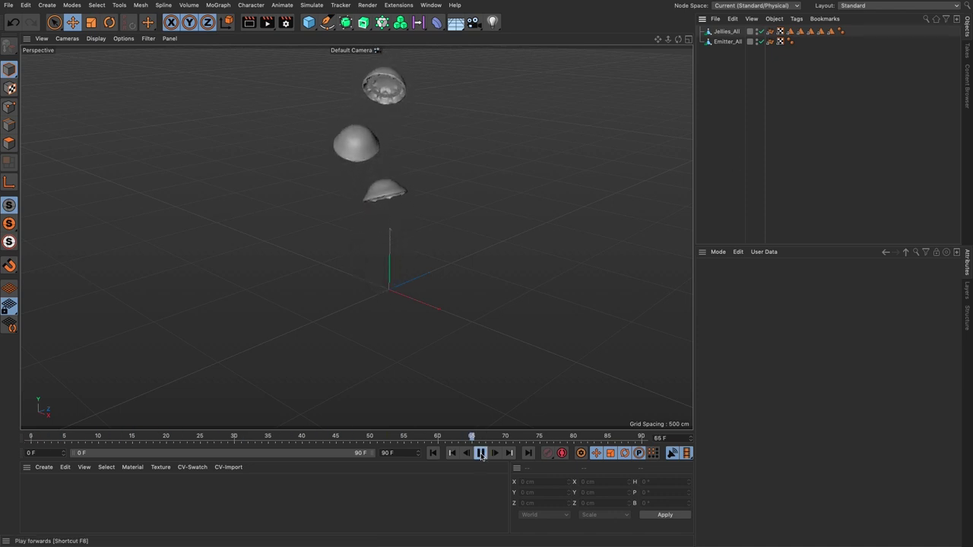
{"action": "left_click", "coordinate": [480, 453]}
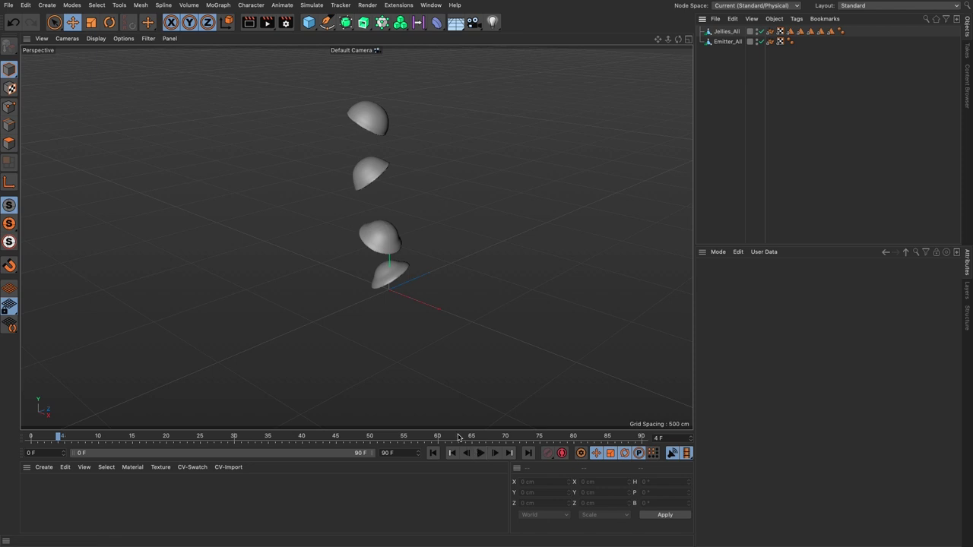
{"action": "left_click_drag", "start_coordinate": [459, 438], "coordinate": [374, 444]}
{"action": "double_click", "coordinate": [395, 453]}
{"action": "type", "text": "180"}
{"action": "key", "text": "Return"}
{"action": "key", "text": "F8"}
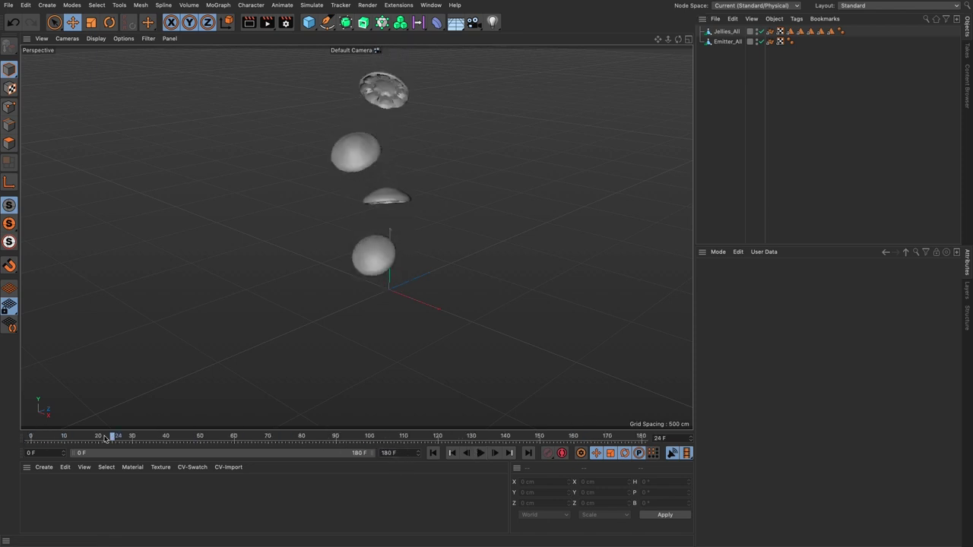
{"action": "left_click_drag", "start_coordinate": [234, 437], "coordinate": [30, 439]}
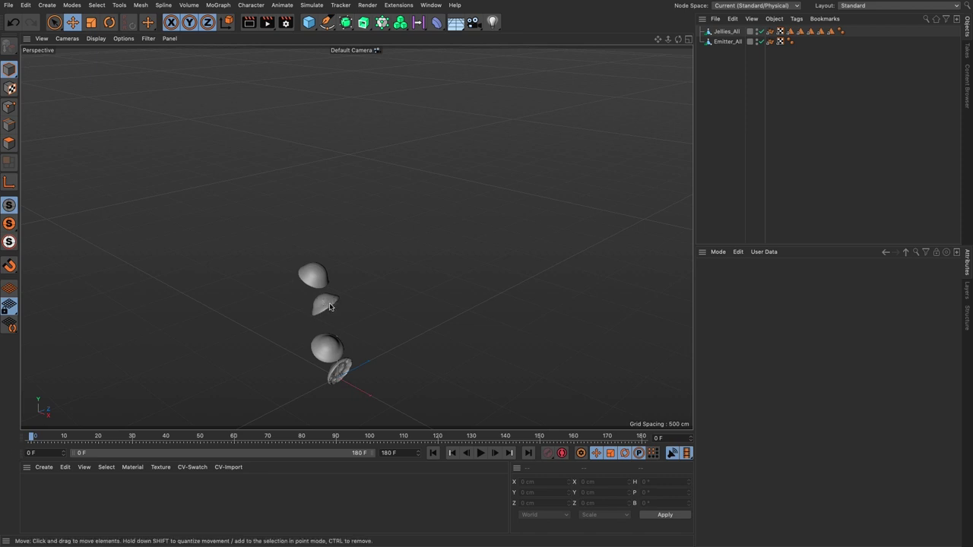
Add a Hair object to the baked Emitter_All Alembic object.
{"action": "left_click_drag", "start_coordinate": [332, 307], "coordinate": [312, 255], "text": "alt"}
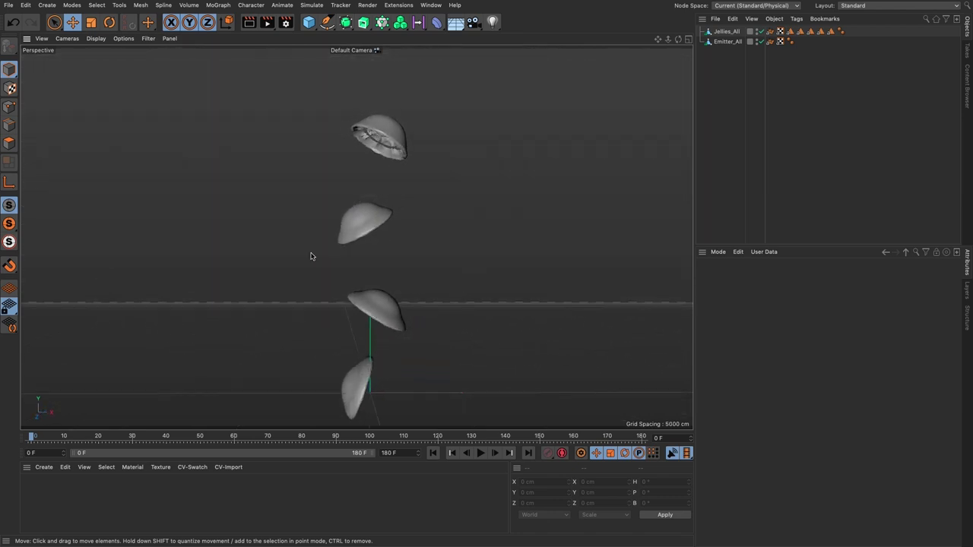
{"action": "left_click", "coordinate": [720, 43]}
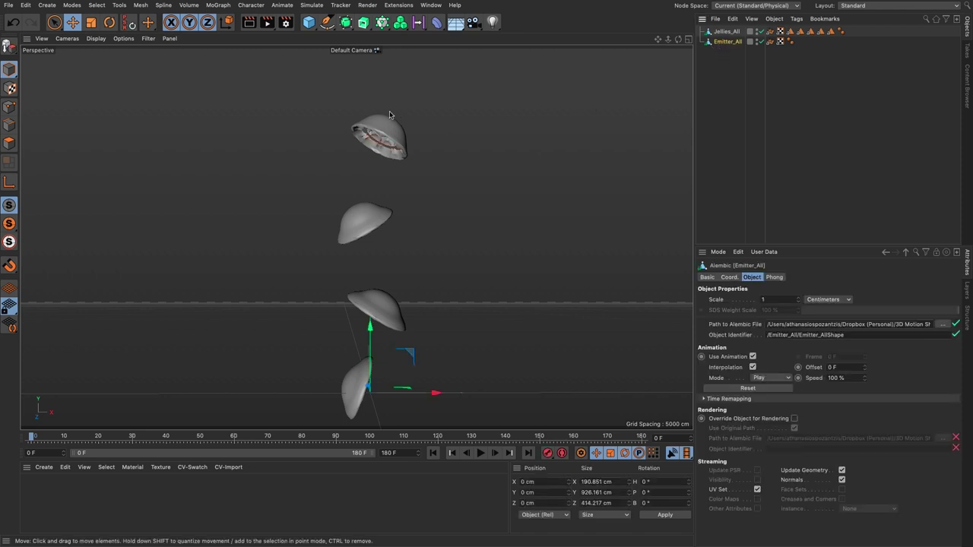
{"action": "left_click", "coordinate": [311, 6]}
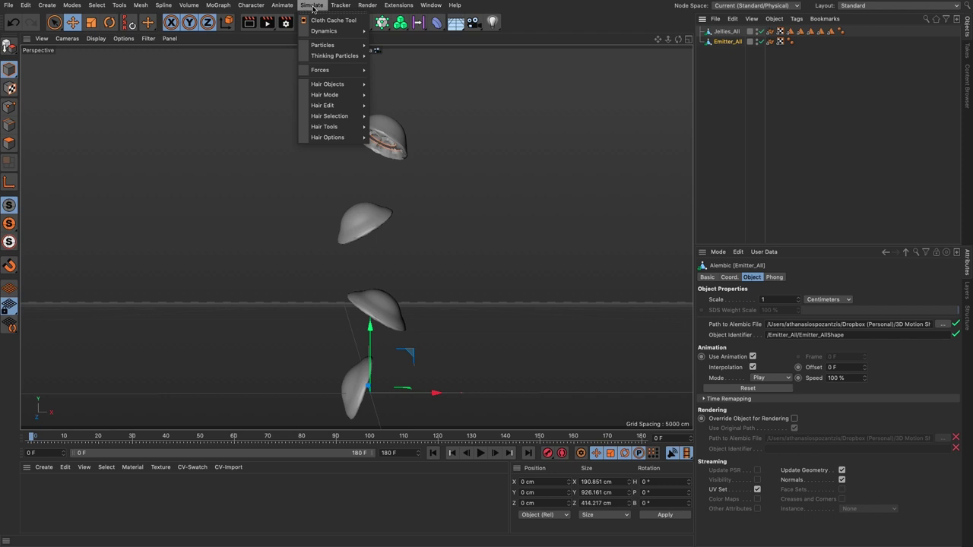
{"action": "mouse_move", "coordinate": [335, 84]}
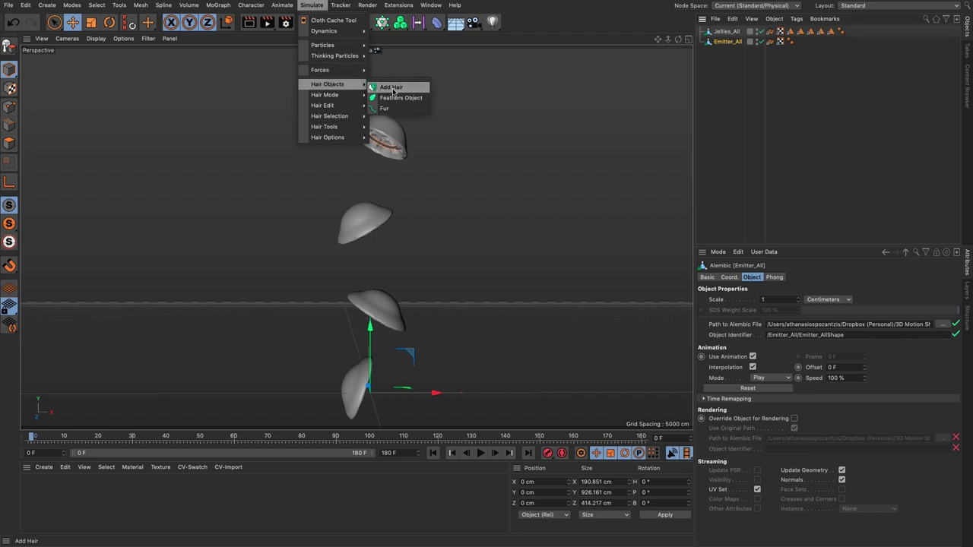
{"action": "left_click", "coordinate": [393, 88]}
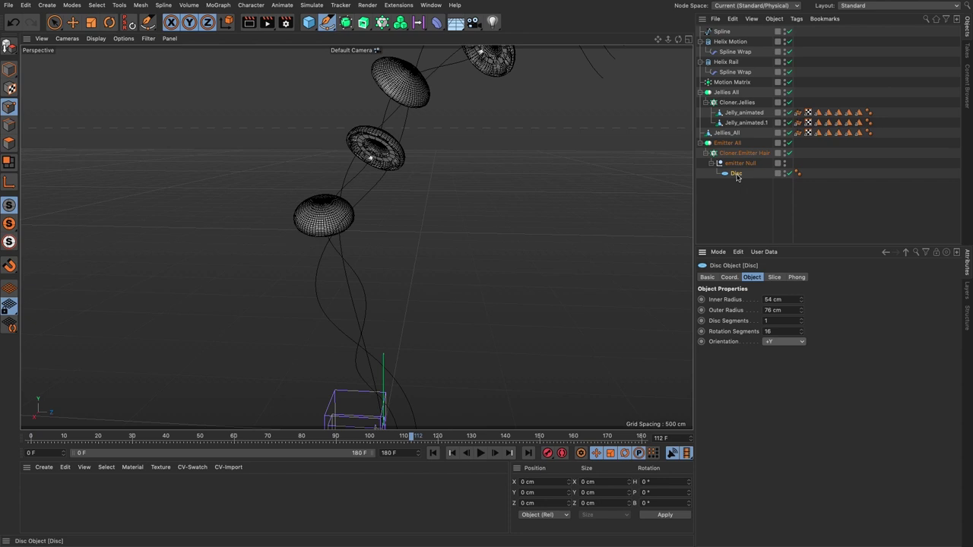
Flip the orientation of the emitter Disc in the source scene and bake the Emitter All Connect object as Alembic again.
{"action": "left_click", "coordinate": [784, 341]}
{"action": "key", "text": "Escape"}
{"action": "left_click", "coordinate": [723, 145]}
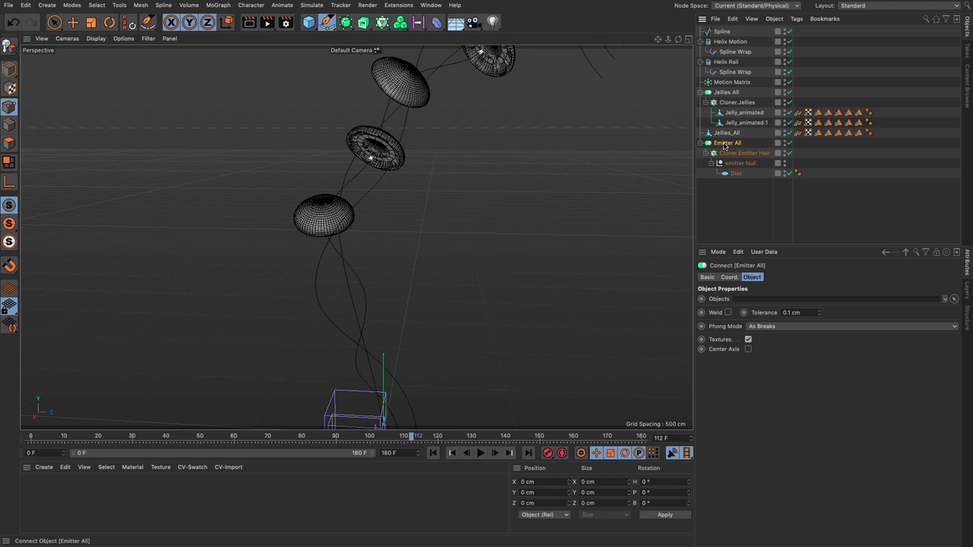
{"action": "right_click", "coordinate": [724, 145]}
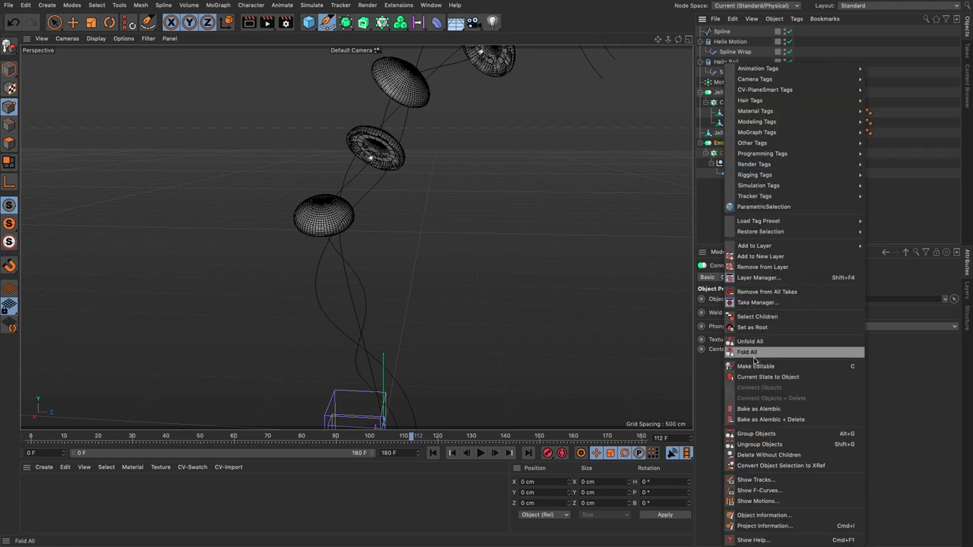
{"action": "left_click", "coordinate": [758, 409]}
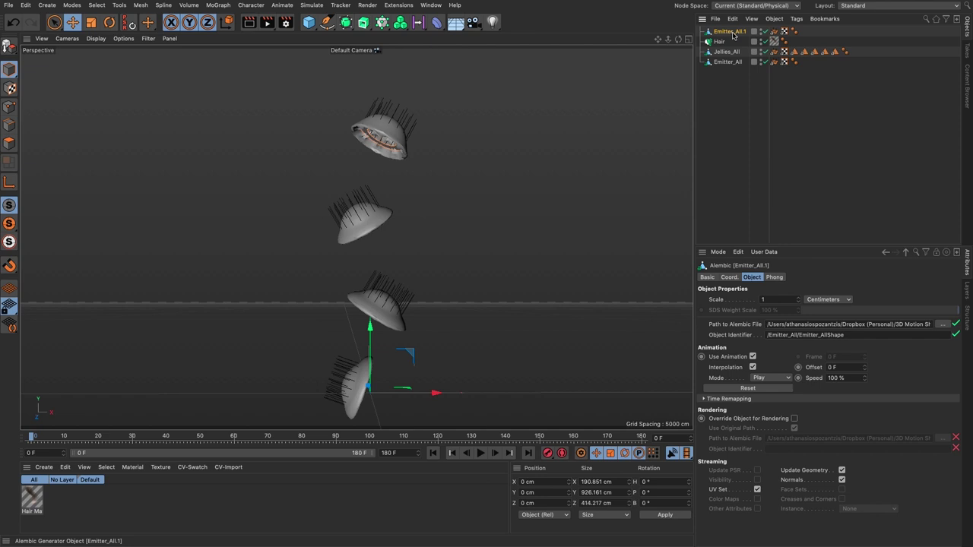
Delete the old Emitter_All Alembic object, keeping the newly baked Emitter_All.1.
{"action": "left_click", "coordinate": [722, 63]}
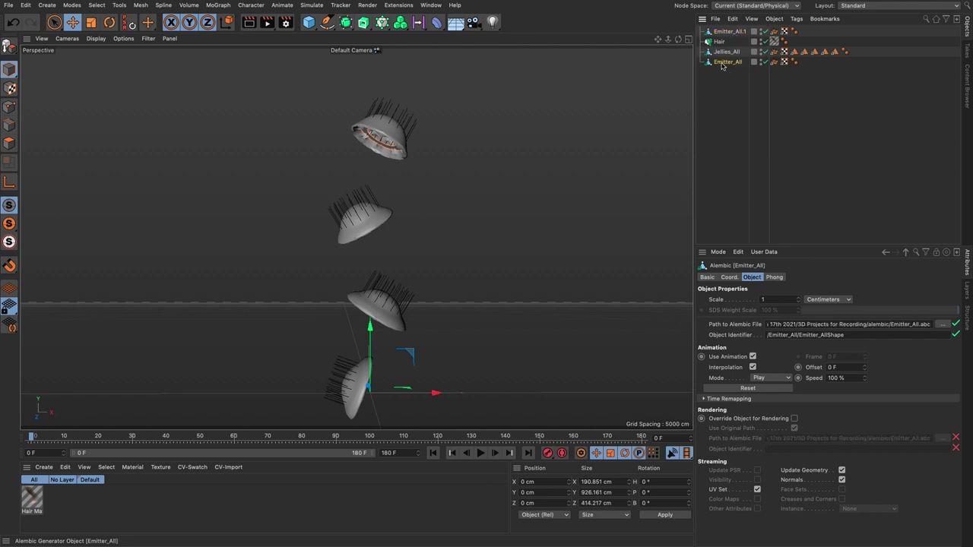
{"action": "scroll", "coordinate": [558, 145], "scroll_direction": "up", "scroll_amount": 10}
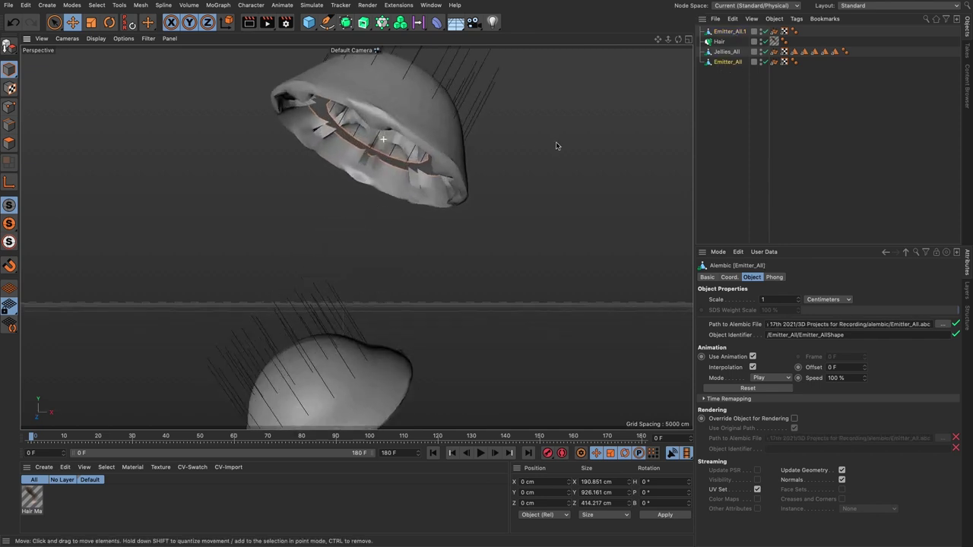
{"action": "key", "text": "o"}
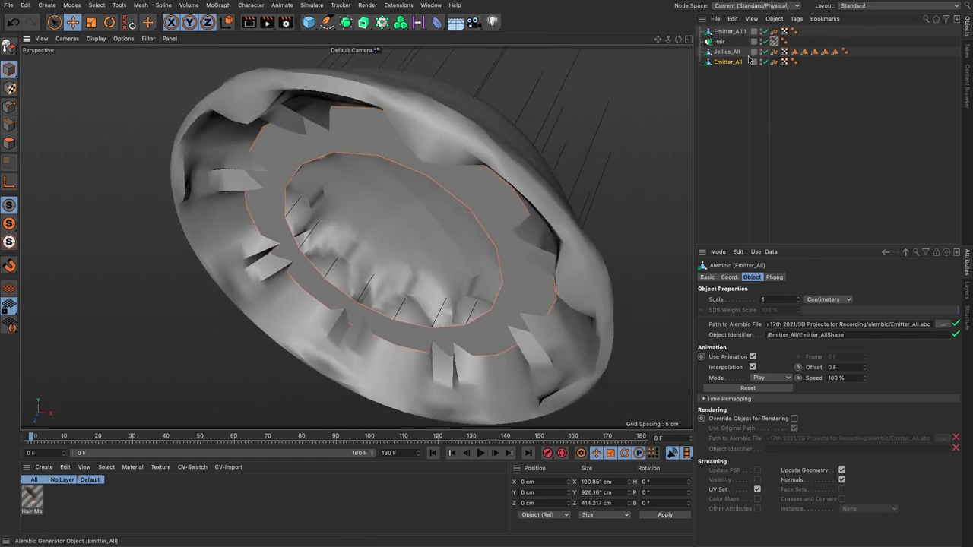
{"action": "left_click", "coordinate": [725, 69]}
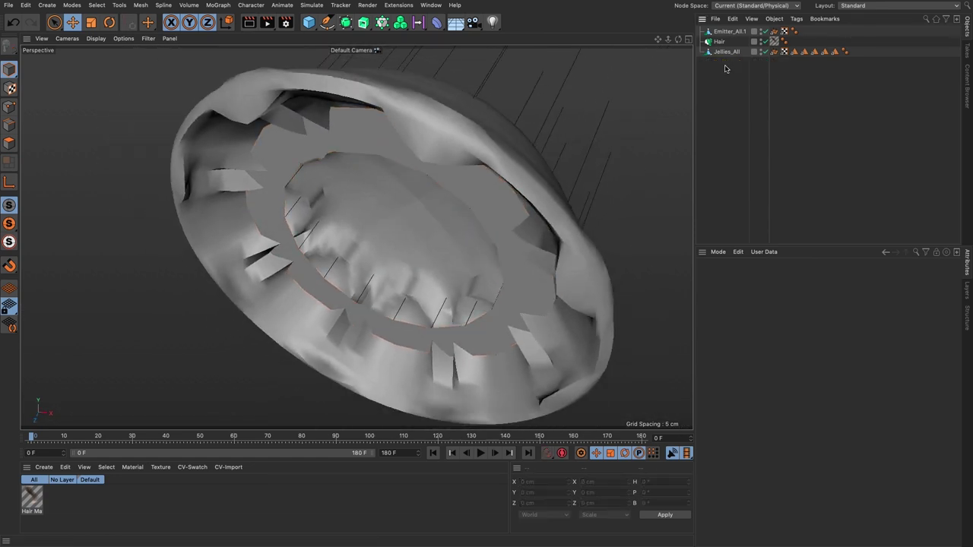
Play the animation with the Hair object selected to check how its guides follow the jellyfish, and rewind to the start.
{"action": "left_click", "coordinate": [719, 41]}
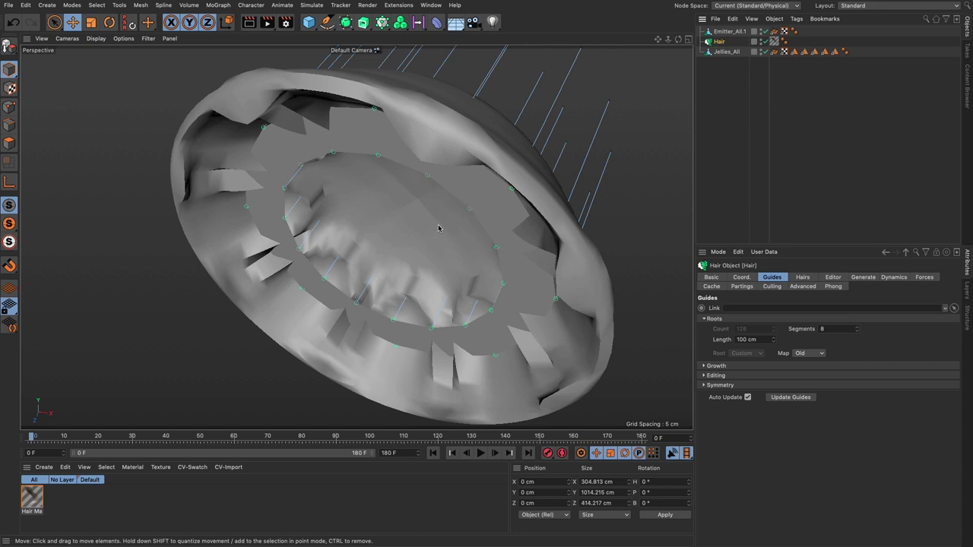
{"action": "scroll", "coordinate": [448, 225], "scroll_direction": "down", "scroll_amount": 10}
{"action": "left_click", "coordinate": [480, 453]}
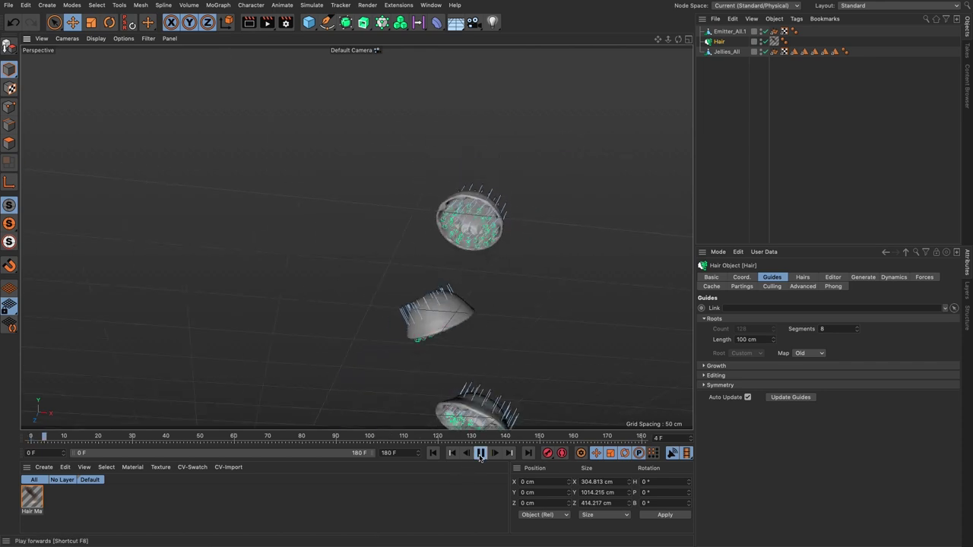
{"action": "left_click", "coordinate": [480, 453]}
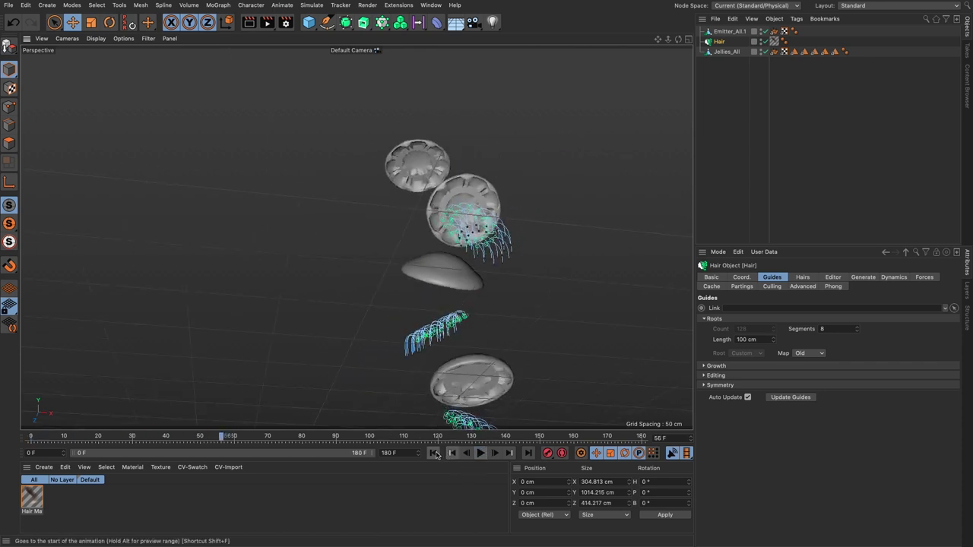
{"action": "left_click", "coordinate": [435, 455]}
{"action": "scroll", "coordinate": [411, 328], "scroll_direction": "down", "scroll_amount": 5}
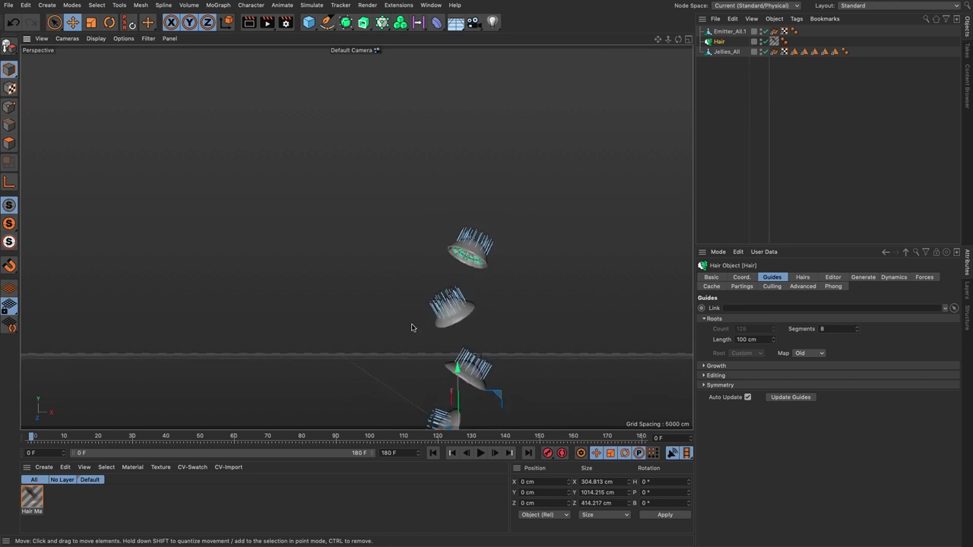
{"action": "left_click_drag", "start_coordinate": [411, 328], "coordinate": [413, 241], "text": "alt"}
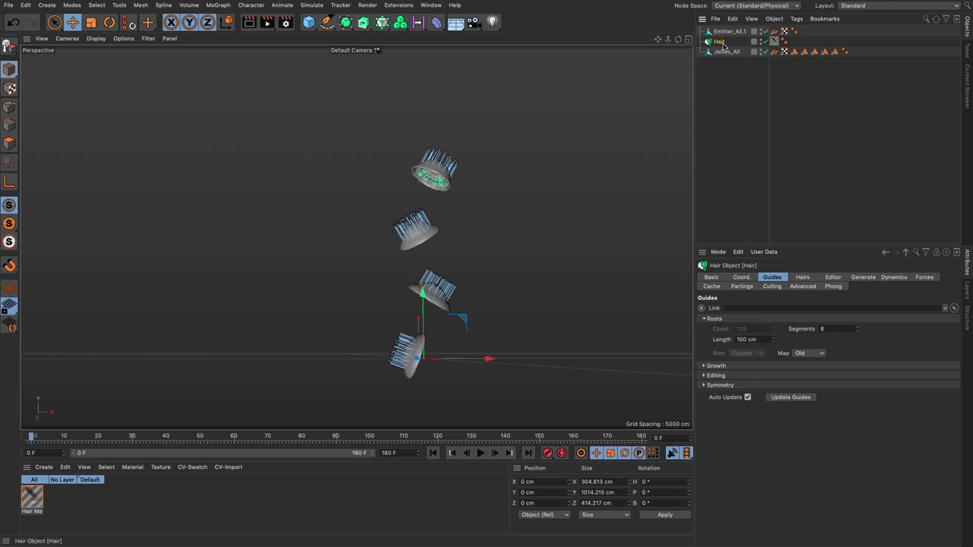
Link the Hair object's guides to Emitter_All.1, play the animation and rewind to the start.
{"action": "left_click_drag", "start_coordinate": [728, 32], "coordinate": [742, 310]}
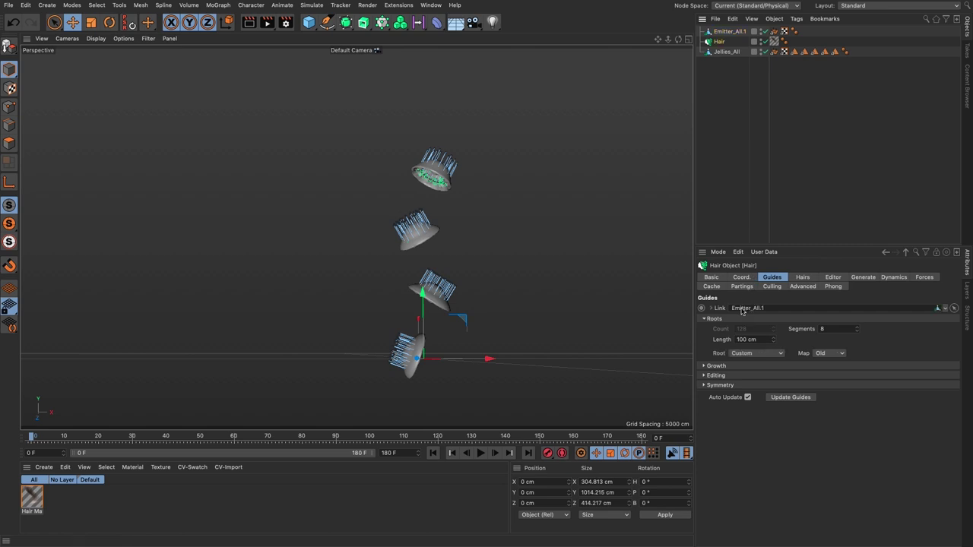
{"action": "left_click", "coordinate": [480, 453]}
{"action": "left_click", "coordinate": [432, 453]}
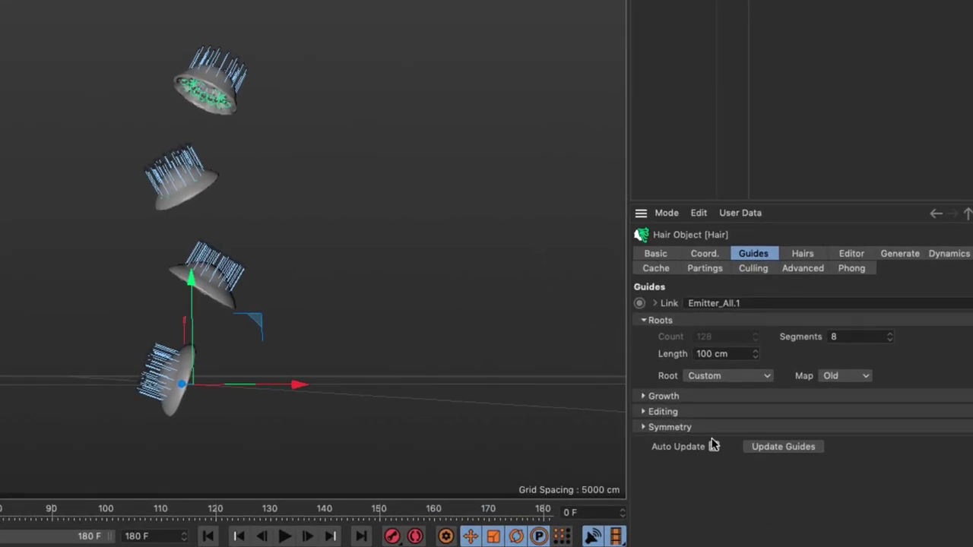
{"action": "left_click", "coordinate": [713, 446]}
{"action": "left_click", "coordinate": [645, 320]}
{"action": "left_click", "coordinate": [644, 321]}
{"action": "left_click", "coordinate": [726, 376]}
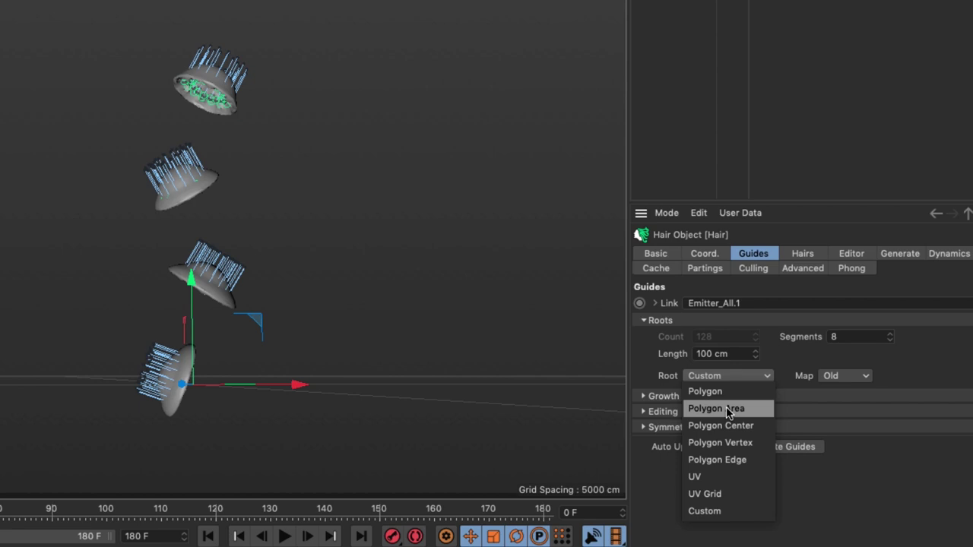
{"action": "left_click", "coordinate": [723, 375]}
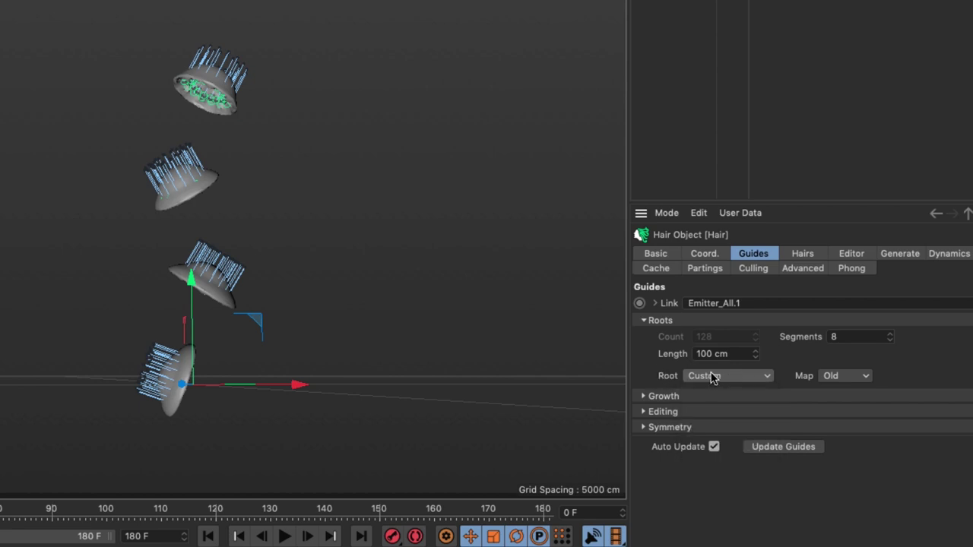
Set the Hair guides' root to Polygon Area and regrow the guides from the emitter rings.
{"action": "scroll", "coordinate": [207, 70], "scroll_direction": "up", "scroll_amount": 5}
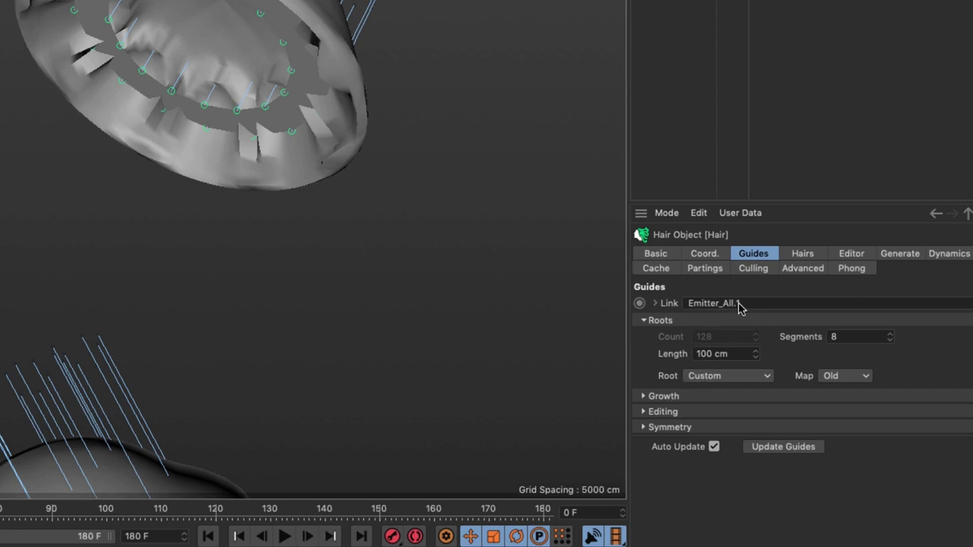
{"action": "left_click", "coordinate": [725, 377]}
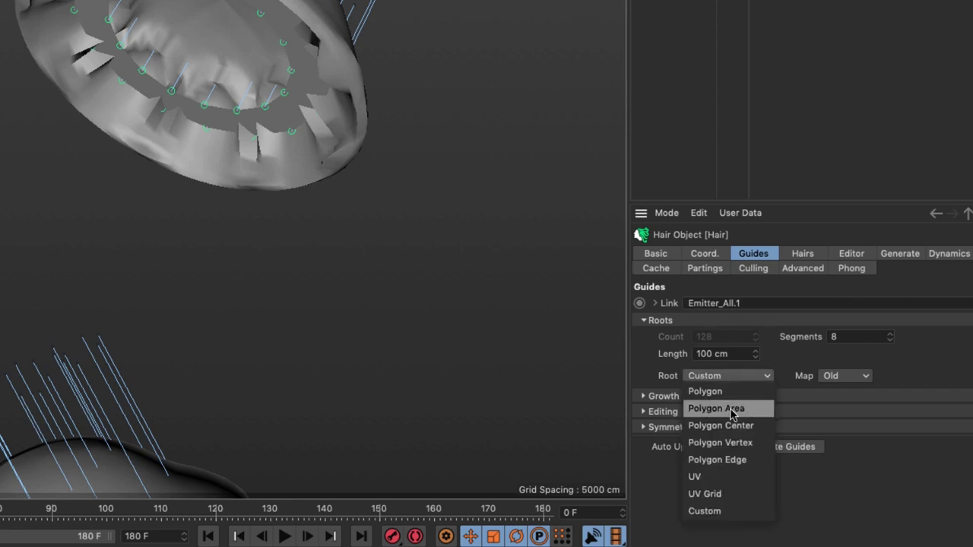
{"action": "left_click", "coordinate": [731, 408]}
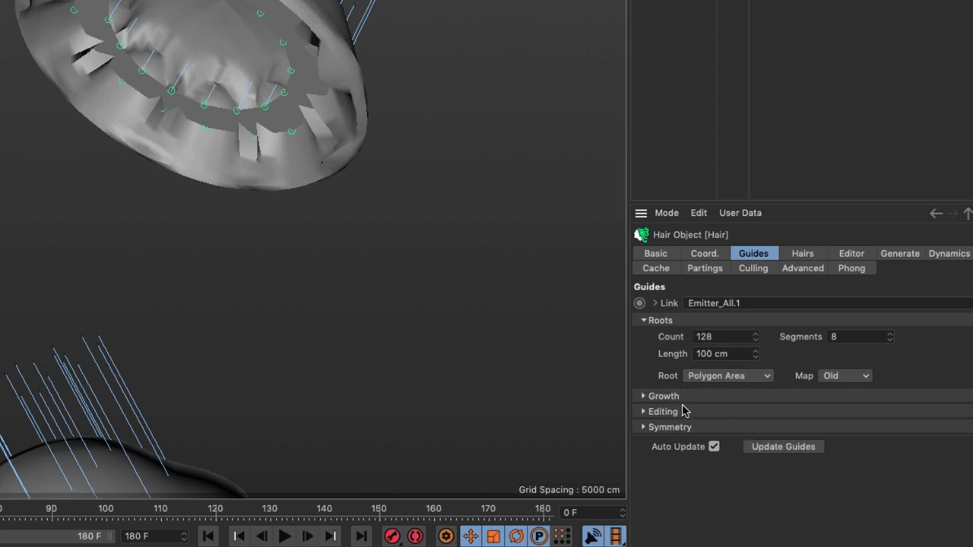
{"action": "left_click", "coordinate": [643, 413]}
{"action": "left_click", "coordinate": [736, 473]}
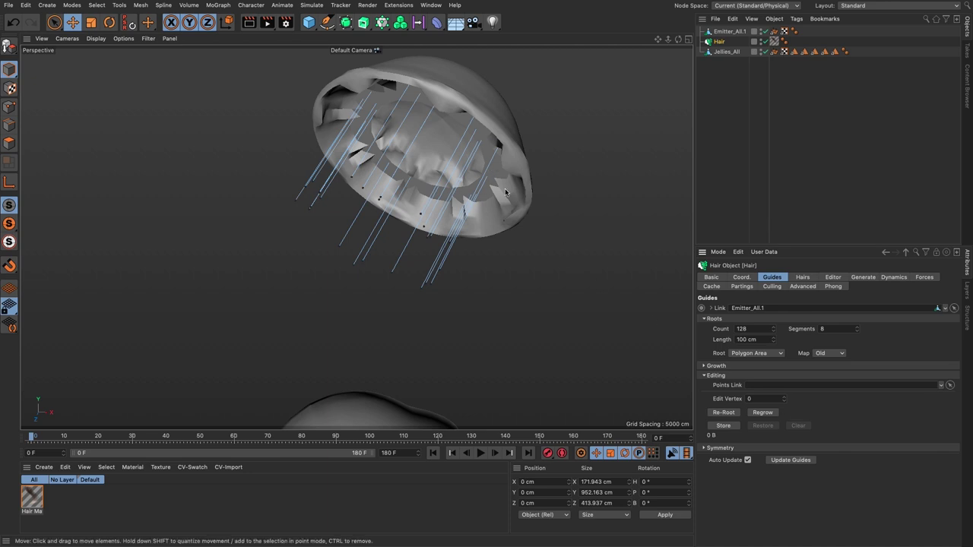
{"action": "scroll", "coordinate": [491, 166], "scroll_direction": "down", "scroll_amount": 10}
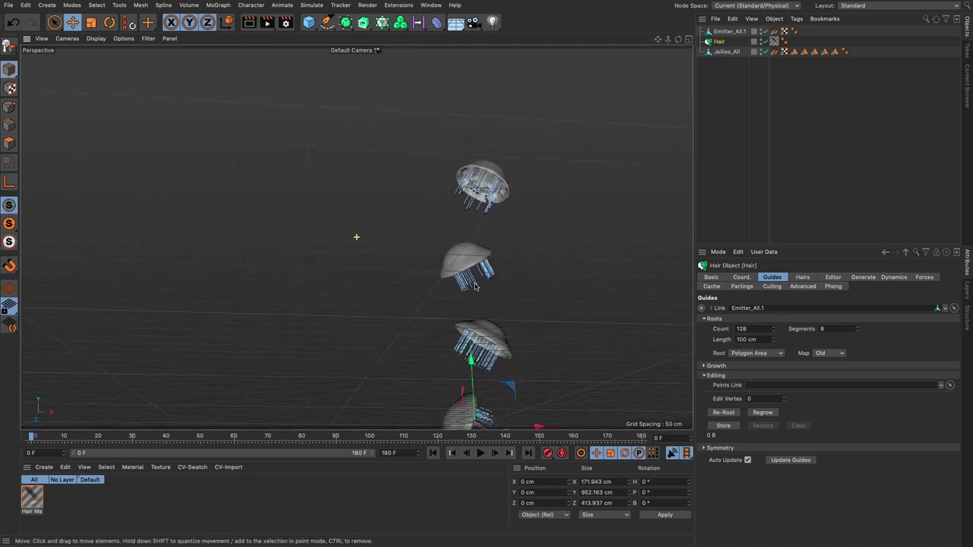
{"action": "scroll", "coordinate": [475, 287], "scroll_direction": "down", "scroll_amount": 5}
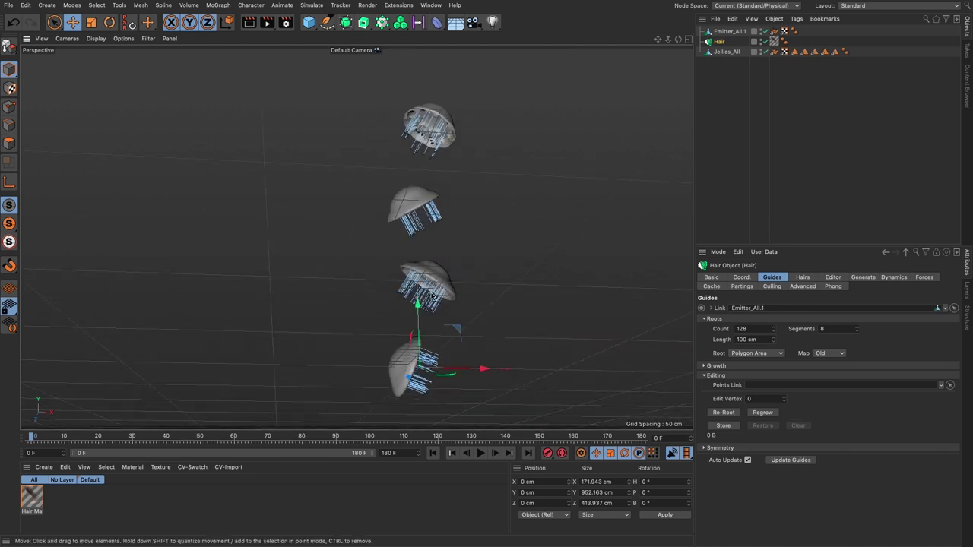
Play the animation to check that the regrown Hair guides follow the jellyfish, and rewind to the start.
{"action": "left_click", "coordinate": [483, 453]}
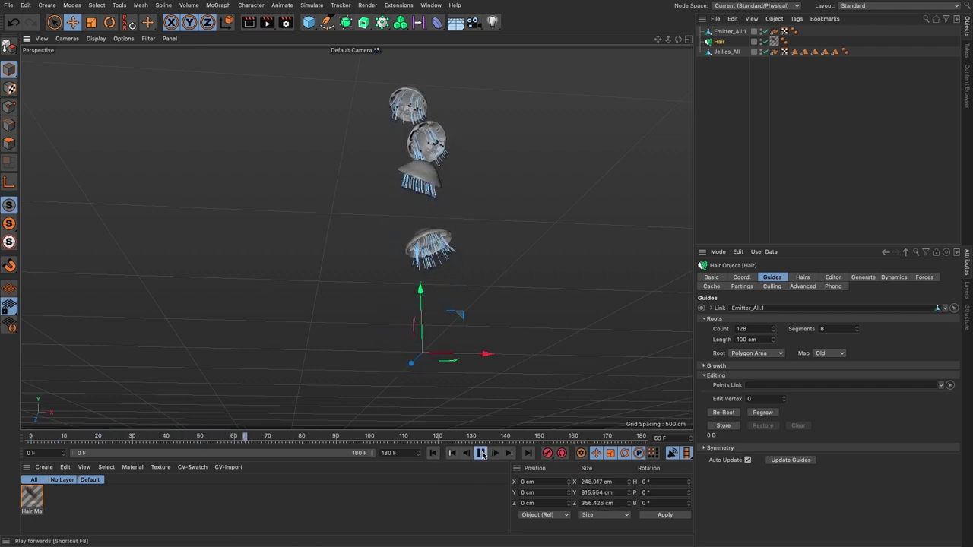
{"action": "left_click", "coordinate": [481, 453]}
{"action": "left_click", "coordinate": [433, 453]}
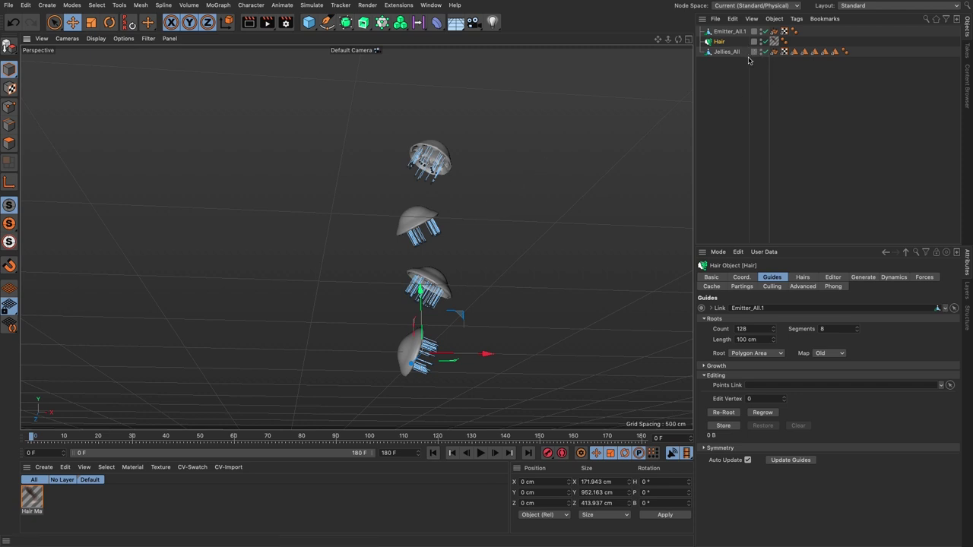
Move the Hair object below Jellies_All in the object list and rename it tentacles.
{"action": "left_click_drag", "start_coordinate": [719, 42], "coordinate": [722, 63]}
{"action": "double_click", "coordinate": [720, 52]}
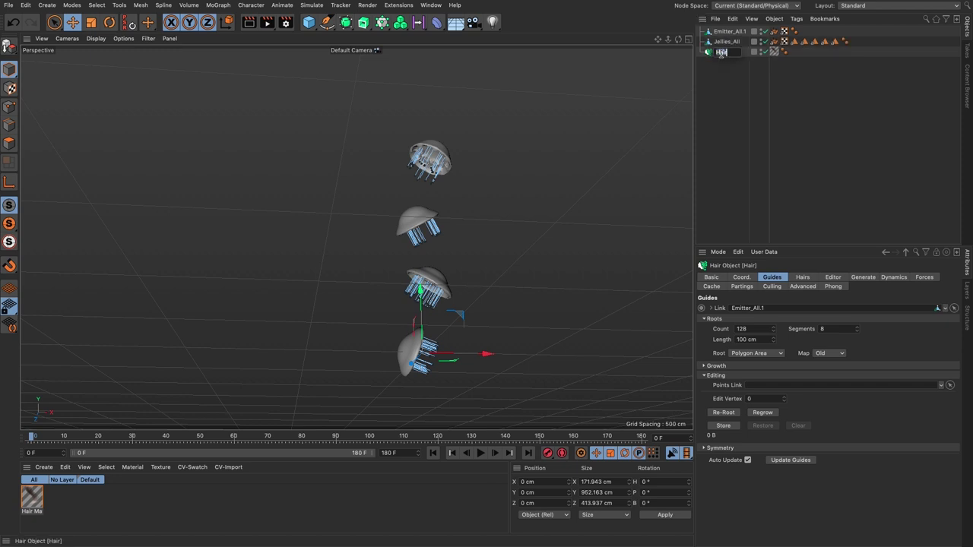
{"action": "type", "text": "tentacles"}
{"action": "key", "text": "Return"}
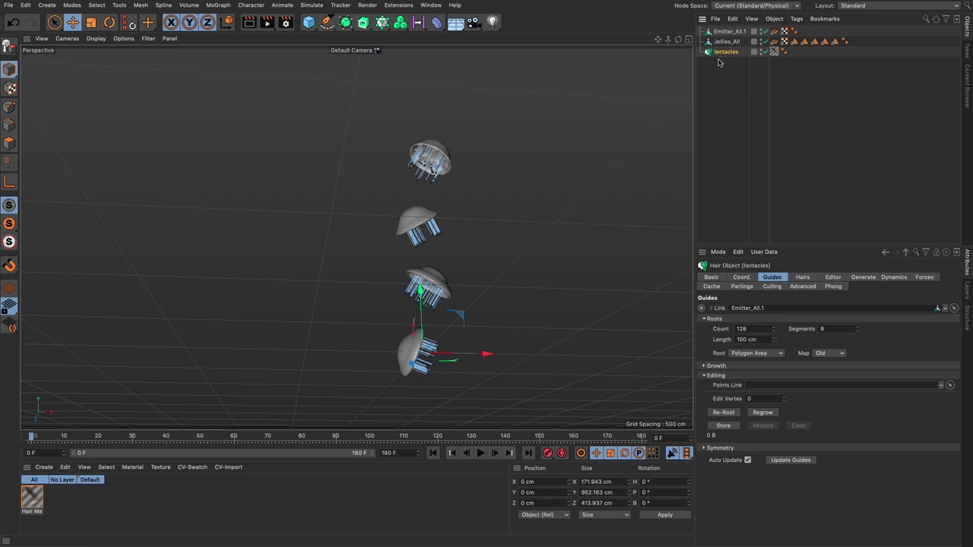
Try a guide length of 400 cm on the tentacles and update the guides, and settle on 550 cm.
{"action": "left_click", "coordinate": [766, 339]}
{"action": "type", "text": "400"}
{"action": "key", "text": "Return"}
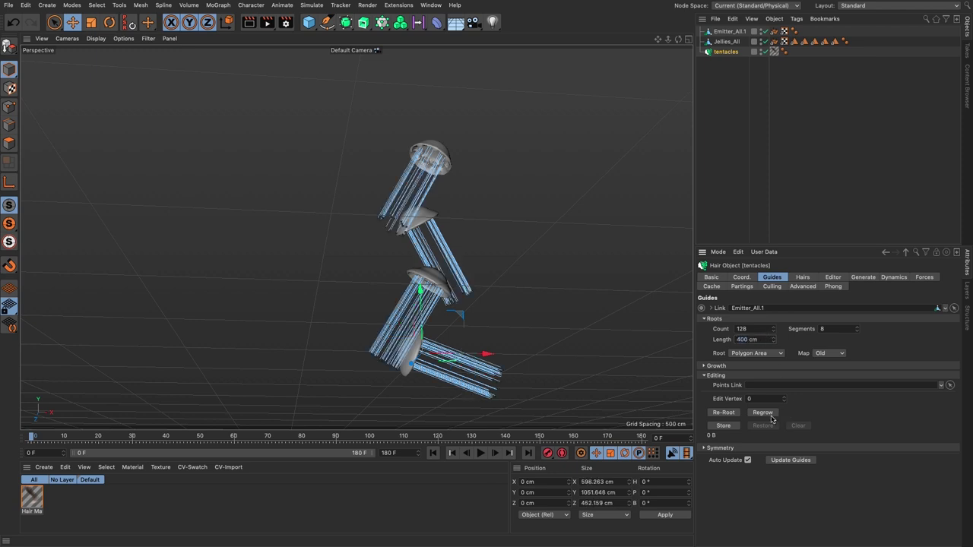
{"action": "left_click", "coordinate": [789, 460]}
{"action": "double_click", "coordinate": [760, 339]}
{"action": "type", "text": "550"}
{"action": "key", "text": "Return"}
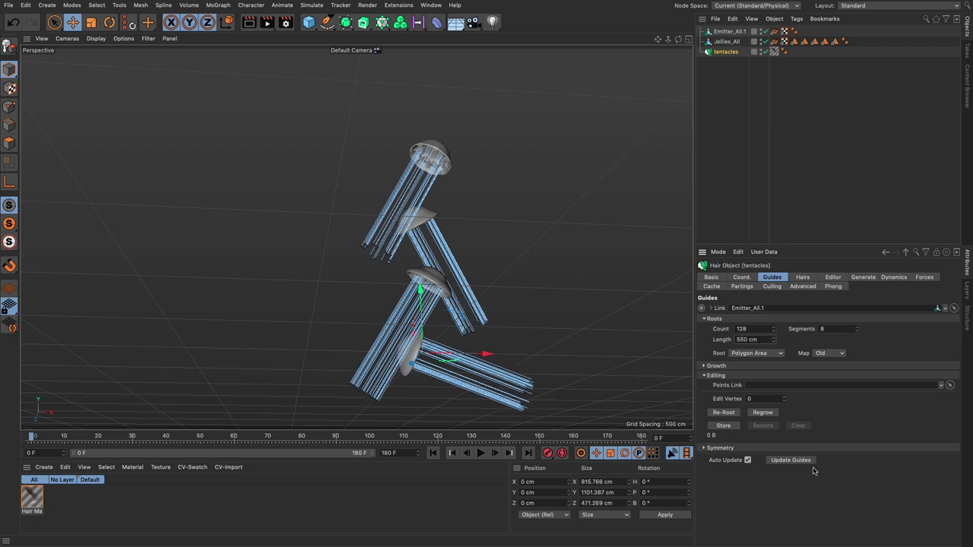
Render the view to preview the long tentacles, and show the root settings of the tentacles' hairs.
{"action": "mouse_move", "coordinate": [437, 266]}
{"action": "left_mouse_down", "text": "alt"}
{"action": "mouse_move", "coordinate": [494, 259]}
{"action": "mouse_move", "coordinate": [434, 256]}
{"action": "mouse_move", "coordinate": [448, 251]}
{"action": "left_mouse_up", "text": "alt"}
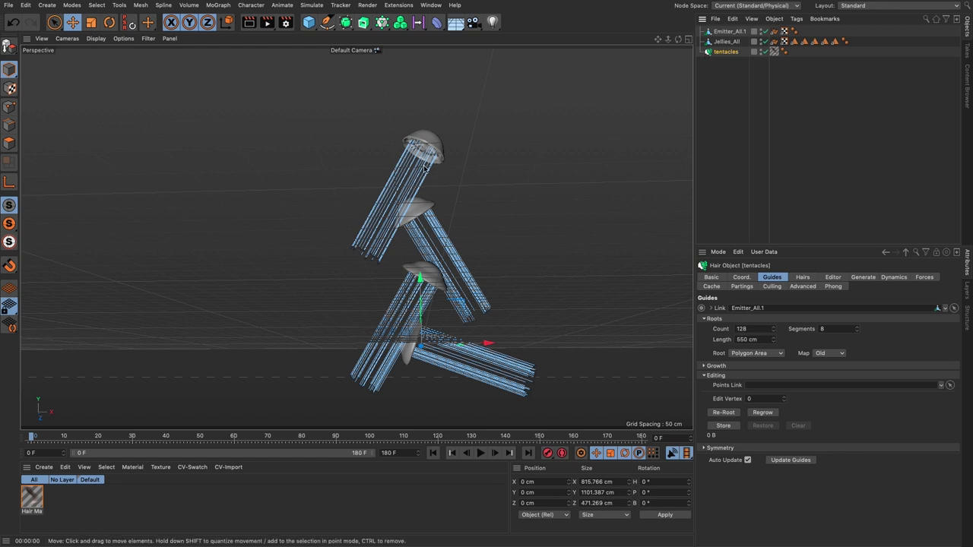
{"action": "left_click", "coordinate": [249, 24]}
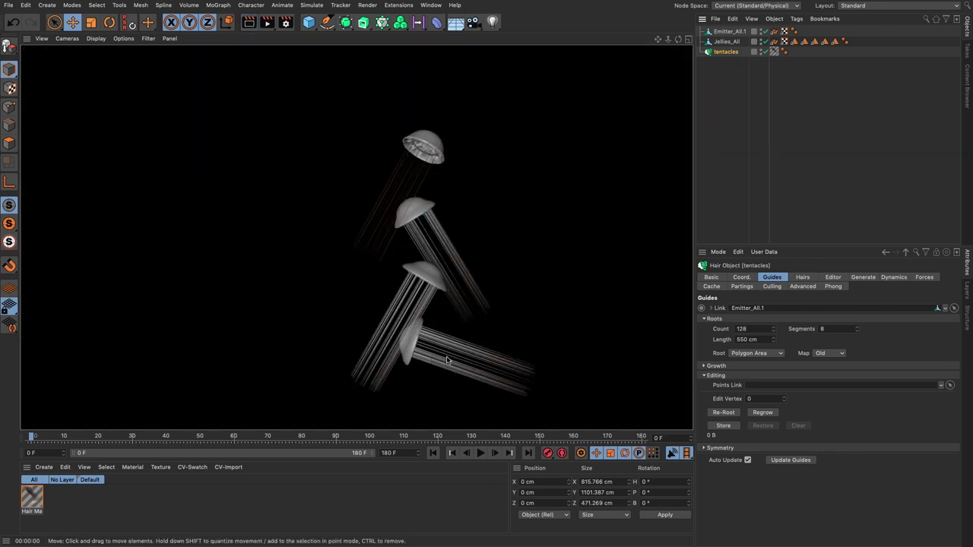
{"action": "left_click", "coordinate": [710, 55]}
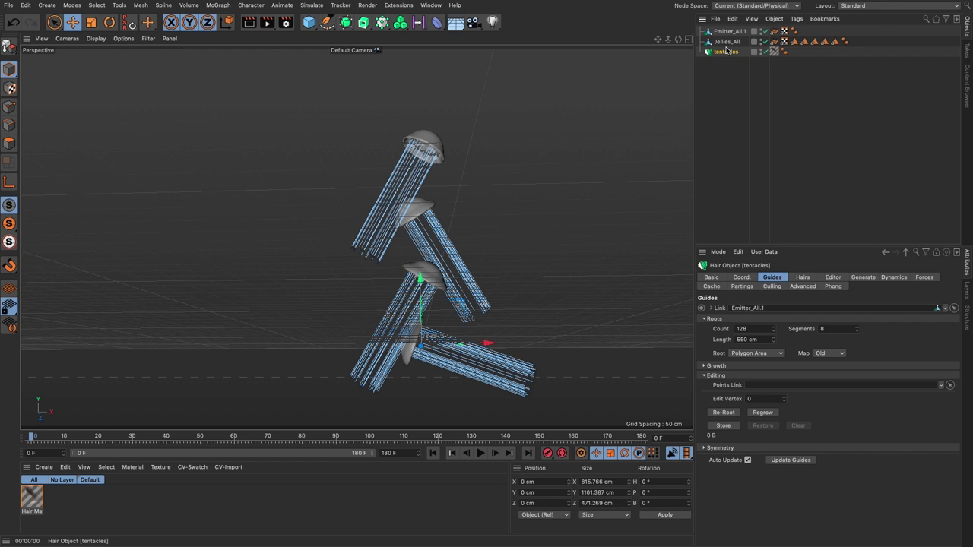
{"action": "left_click", "coordinate": [803, 277]}
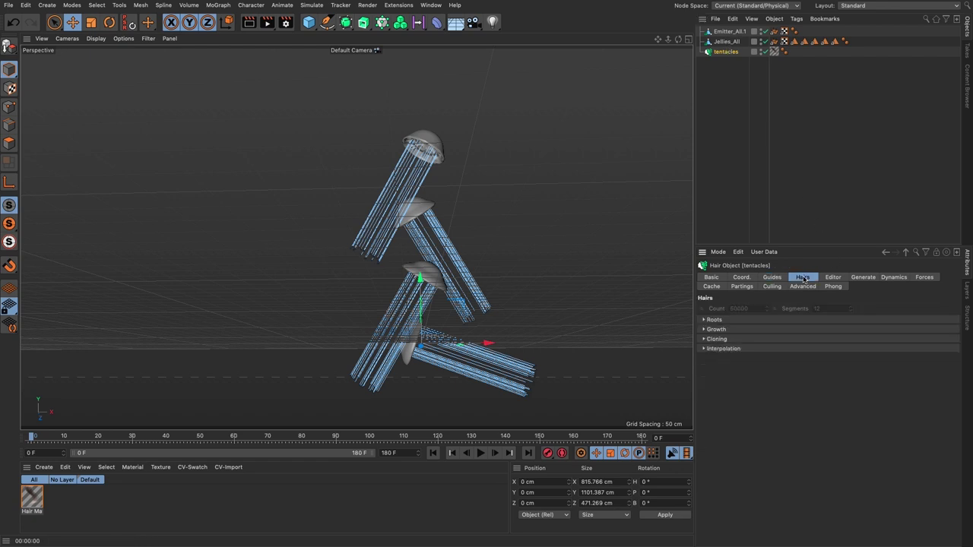
{"action": "left_click", "coordinate": [706, 321]}
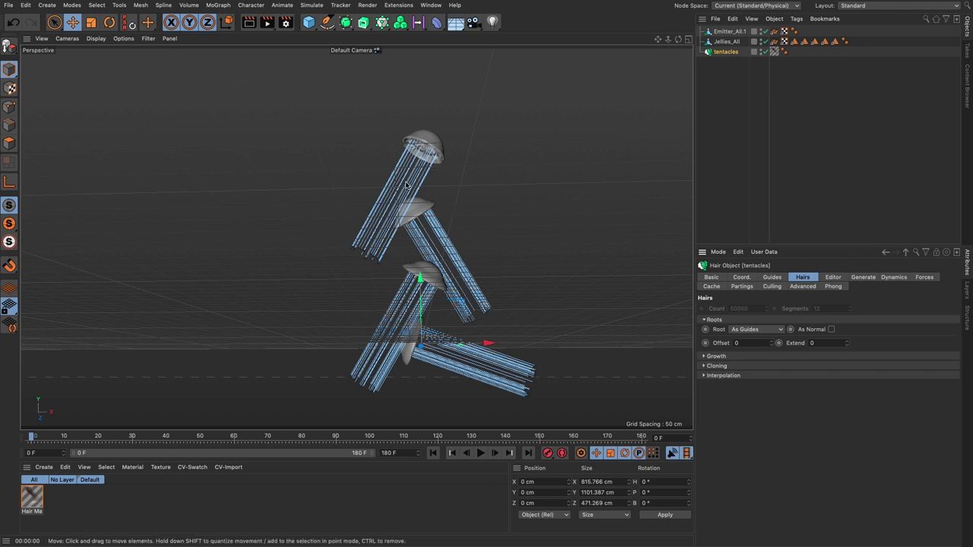
Add a default Hair object to Emitter_All.1 for comparison, look at its hair root options, and delete it.
{"action": "left_click", "coordinate": [728, 32]}
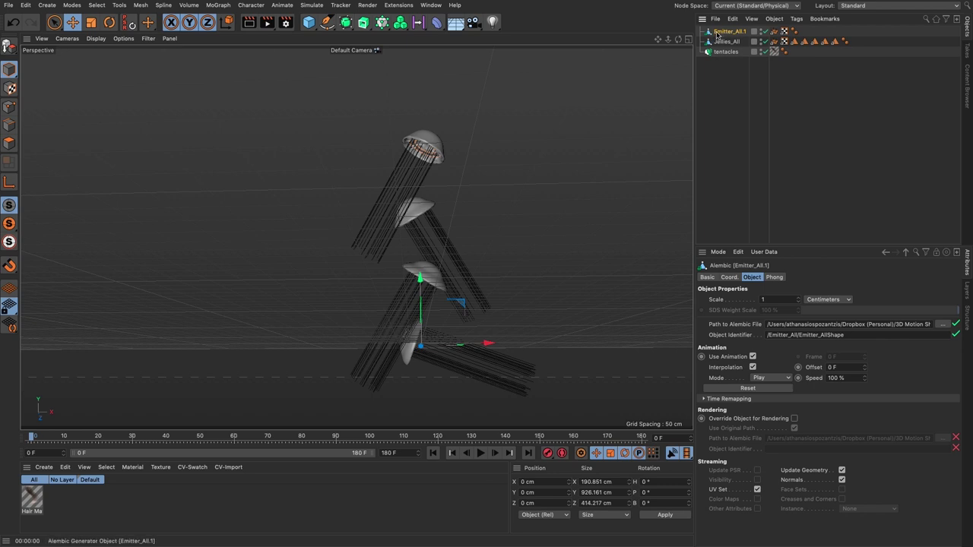
{"action": "left_click", "coordinate": [314, 5]}
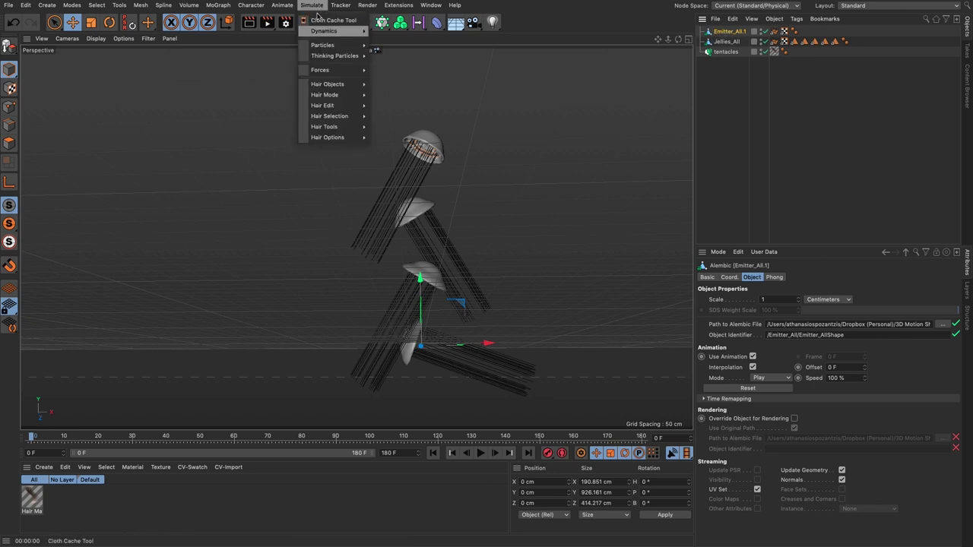
{"action": "mouse_move", "coordinate": [338, 83]}
{"action": "left_click", "coordinate": [389, 87]}
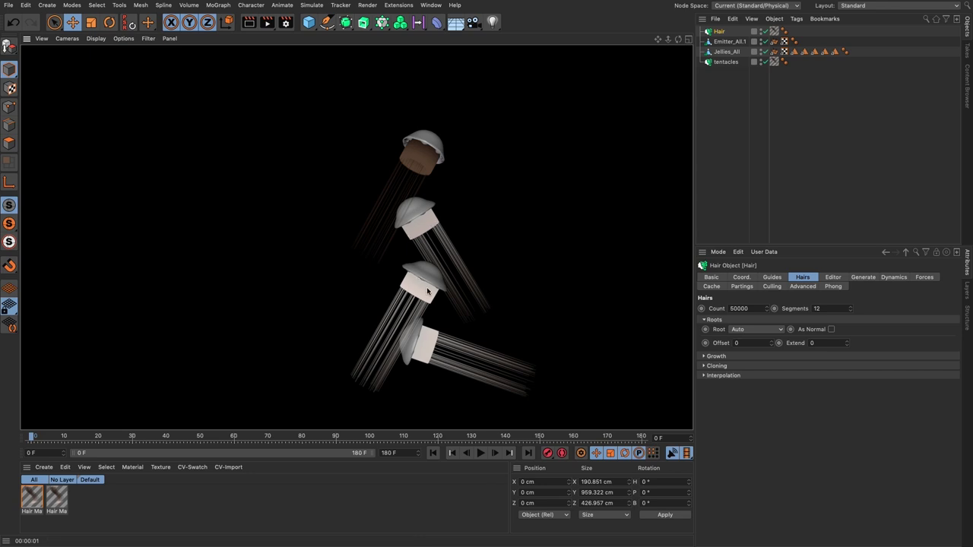
{"action": "left_click", "coordinate": [757, 332]}
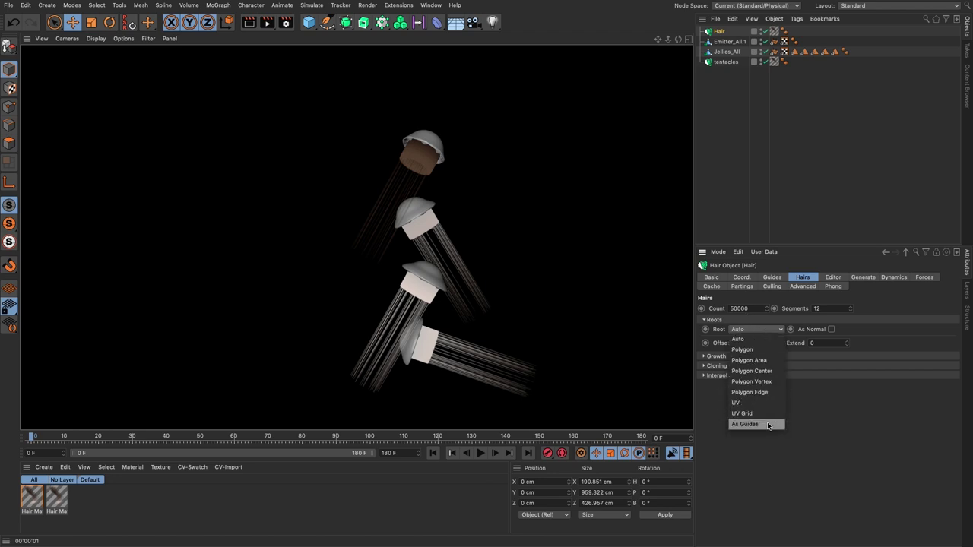
{"action": "key", "text": "Escape"}
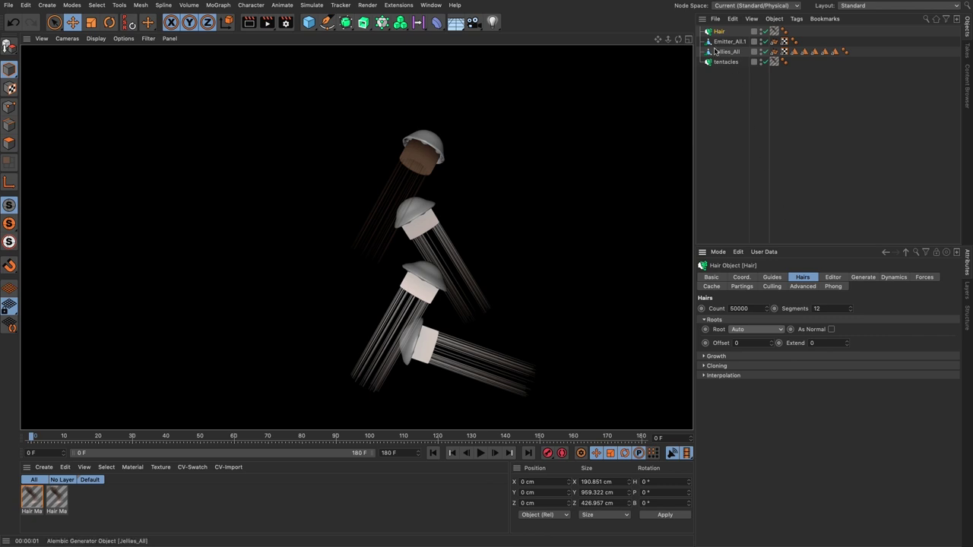
{"action": "key", "text": "Delete"}
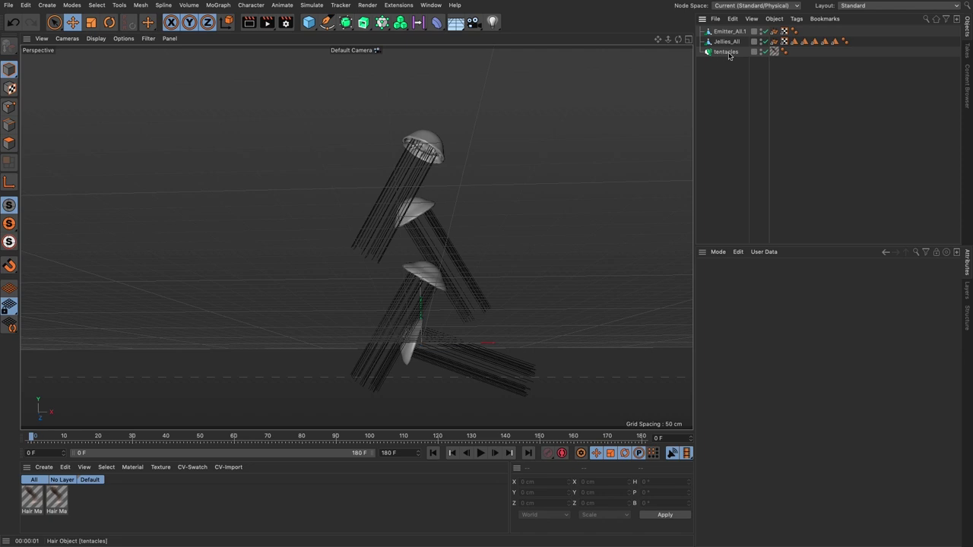
Play the animation twice with the tentacles selected to check how they move, and rewind to the start.
{"action": "left_click", "coordinate": [724, 53]}
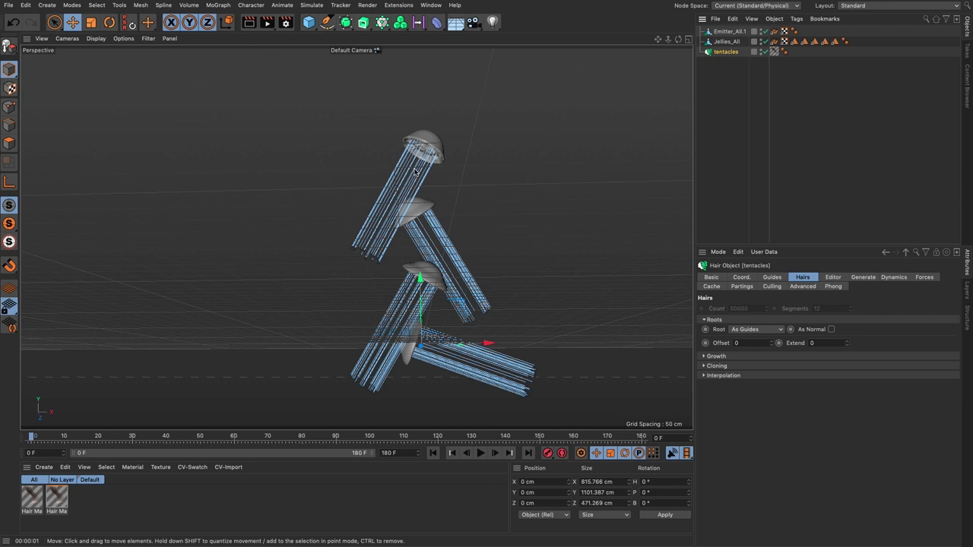
{"action": "left_click", "coordinate": [480, 453]}
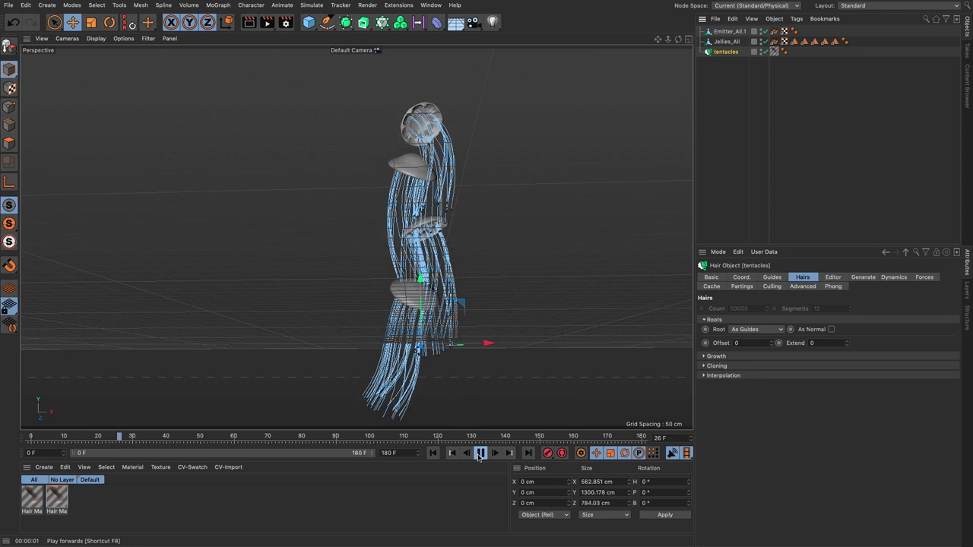
{"action": "left_click", "coordinate": [480, 453]}
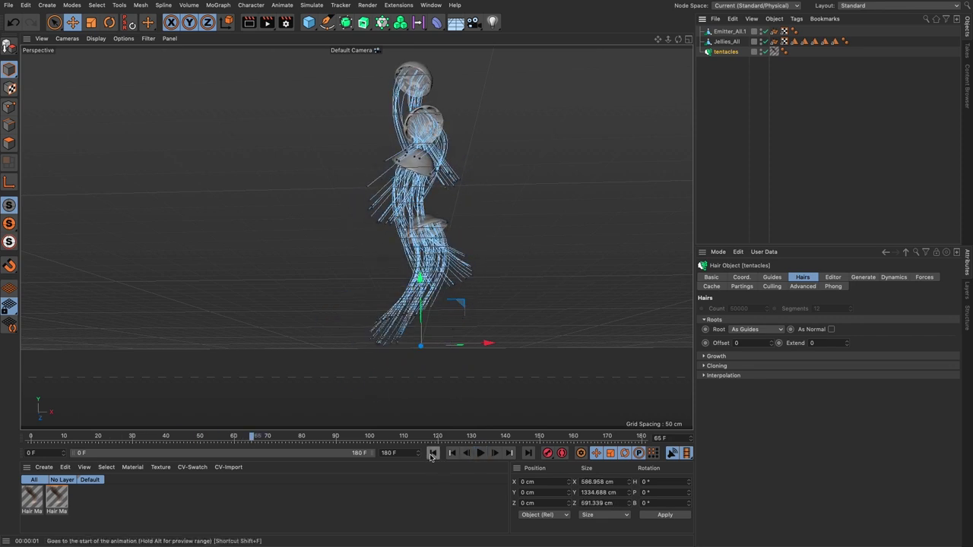
{"action": "left_click", "coordinate": [480, 453]}
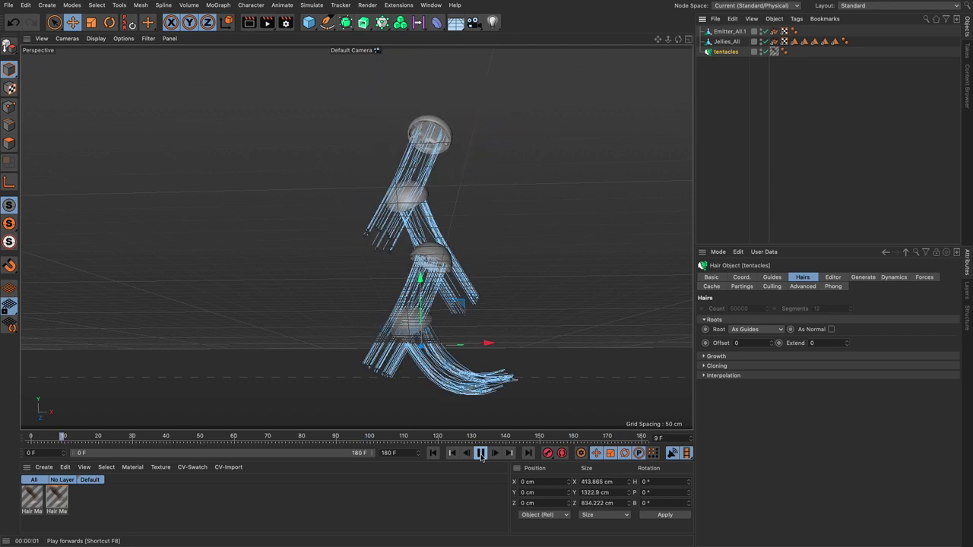
{"action": "left_click", "coordinate": [480, 453]}
{"action": "left_click", "coordinate": [432, 453]}
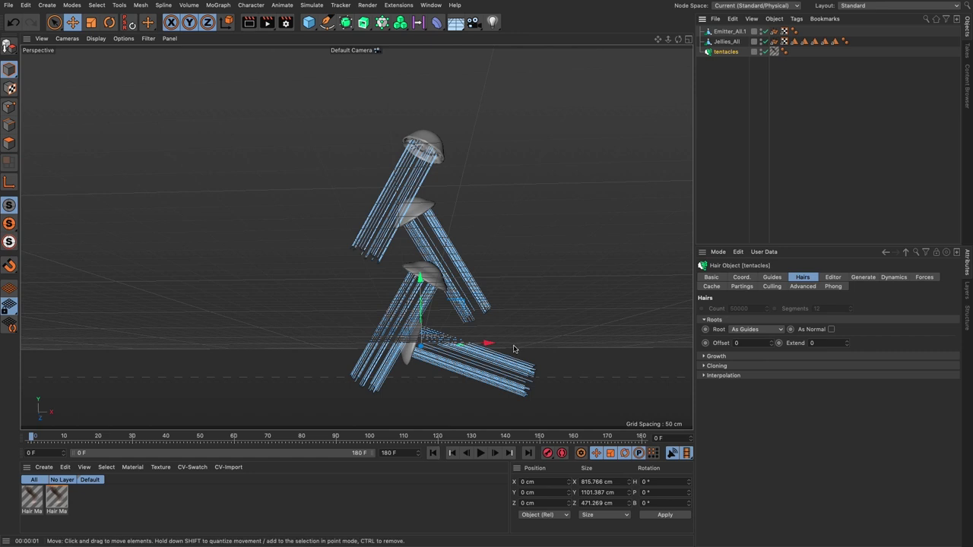
Set the tentacles' gravity force to 0, play the animation to check the motion, and rewind.
{"action": "left_click", "coordinate": [924, 278]}
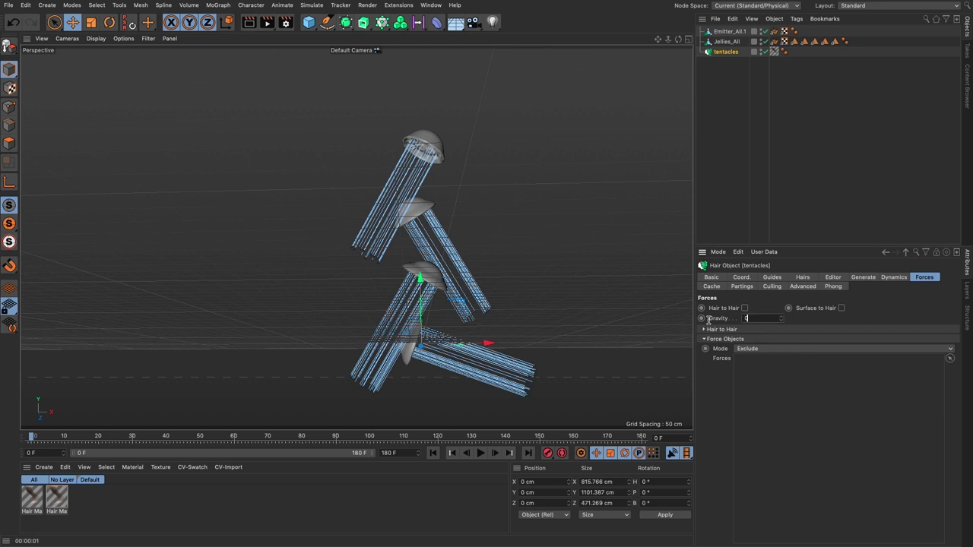
{"action": "left_click", "coordinate": [480, 453]}
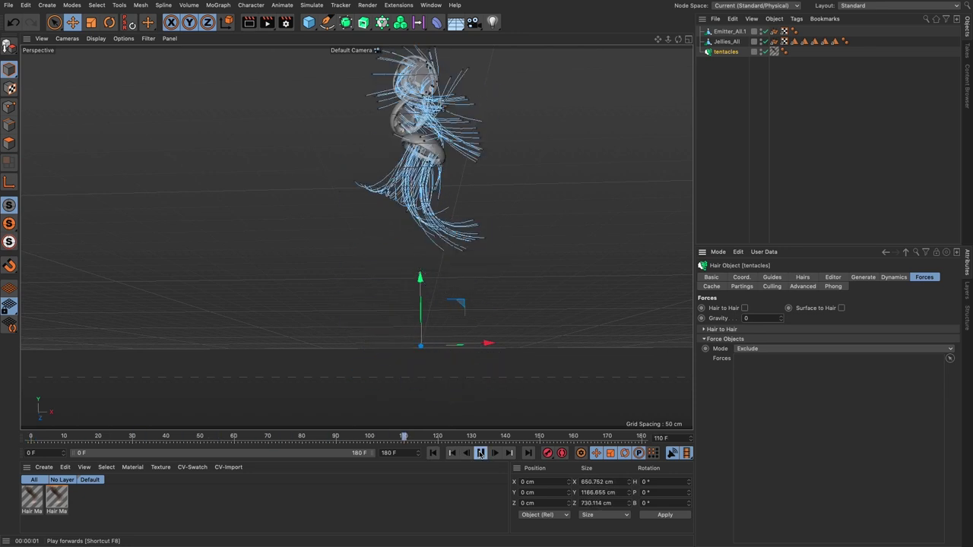
{"action": "left_click", "coordinate": [480, 453]}
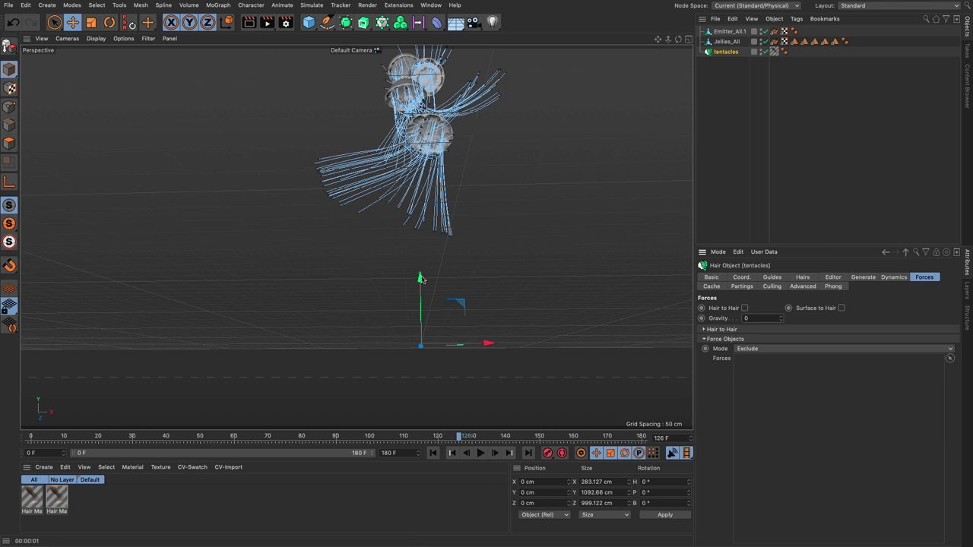
{"action": "left_click", "coordinate": [434, 453]}
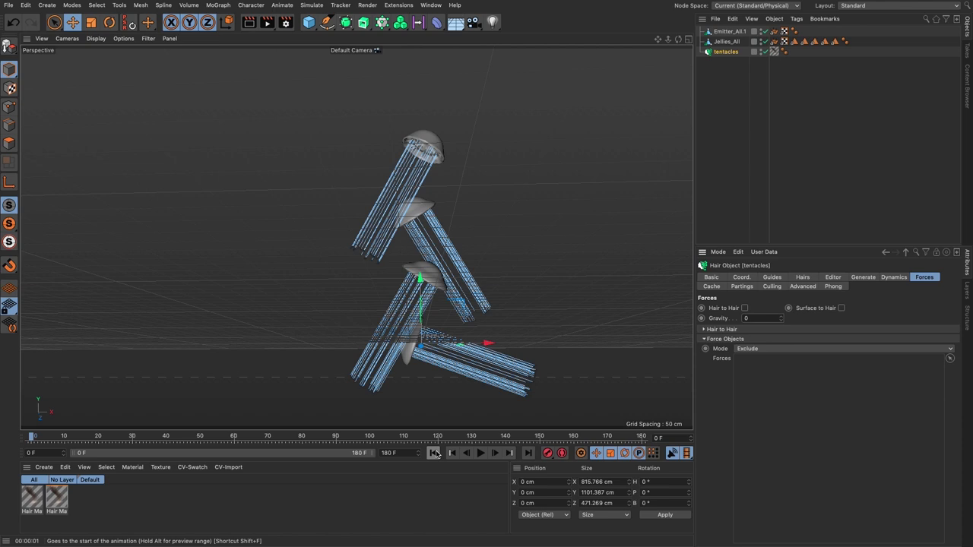
Show the tentacles' dynamics properties, replay the animation to judge the swing, and rewind to the start.
{"action": "left_click", "coordinate": [893, 278]}
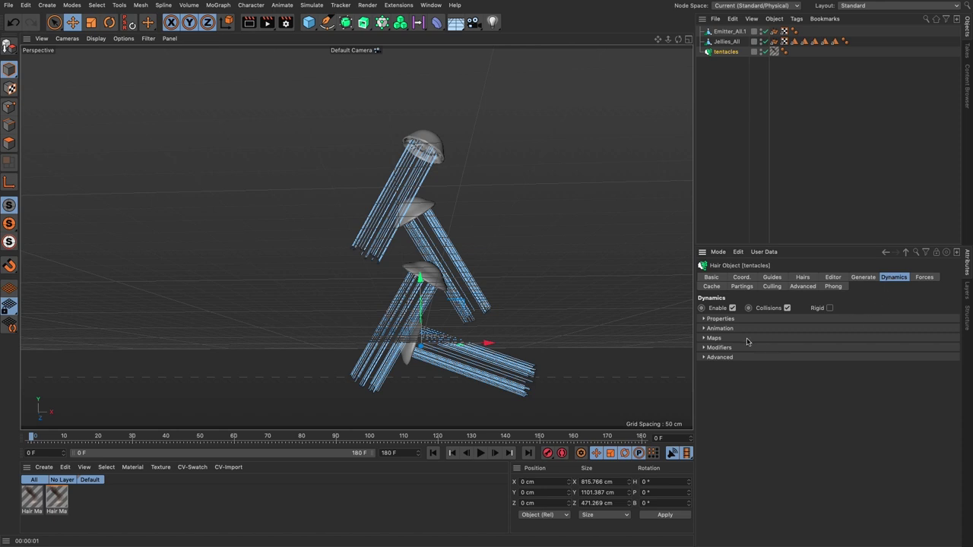
{"action": "left_click", "coordinate": [704, 319]}
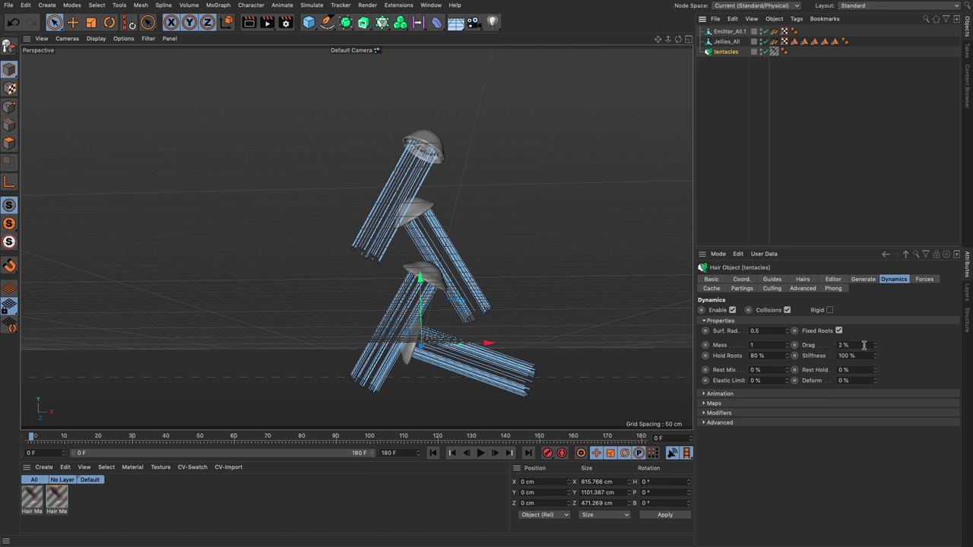
{"action": "left_click", "coordinate": [481, 453]}
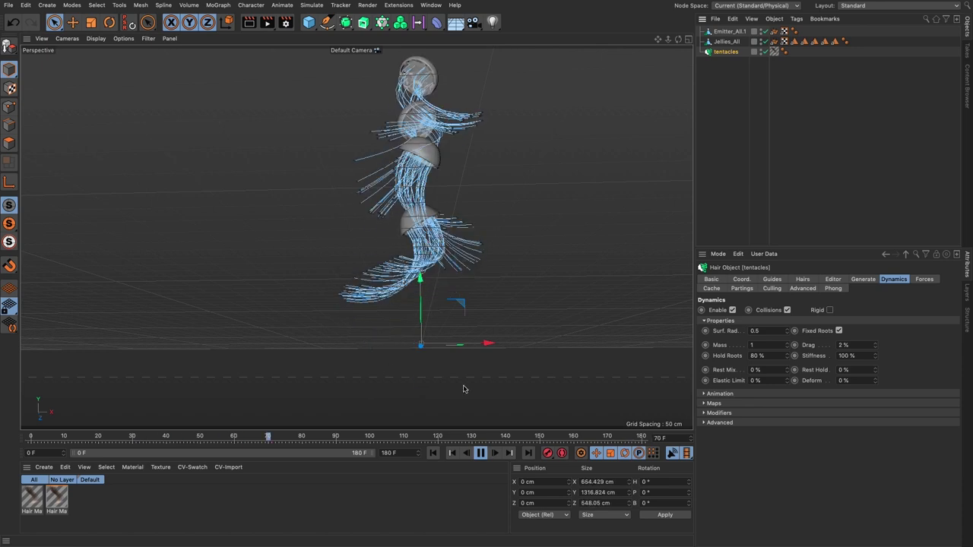
{"action": "left_click", "coordinate": [480, 453]}
{"action": "left_click", "coordinate": [434, 453]}
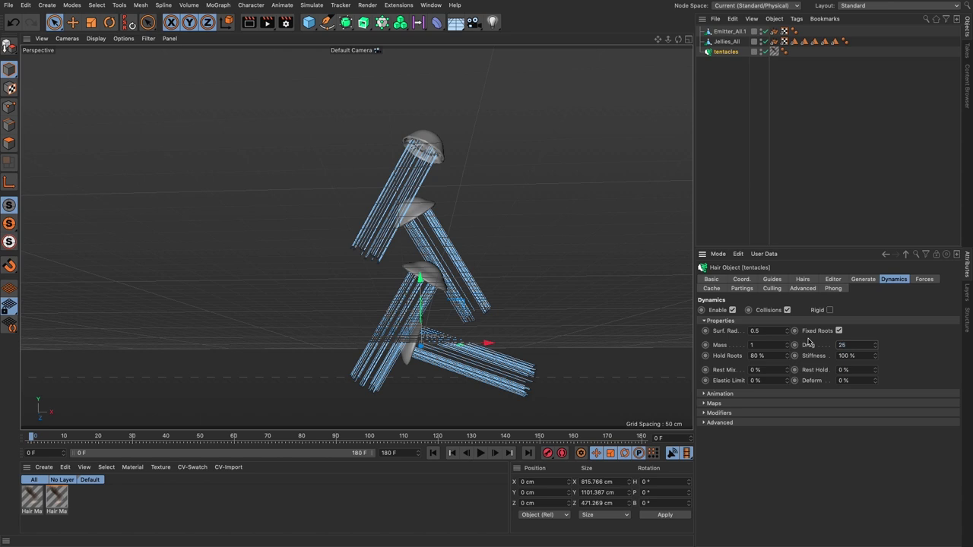
Set the tentacles' dynamics Drag to 25%, play the animation to check it, and rewind.
{"action": "left_click", "coordinate": [481, 453]}
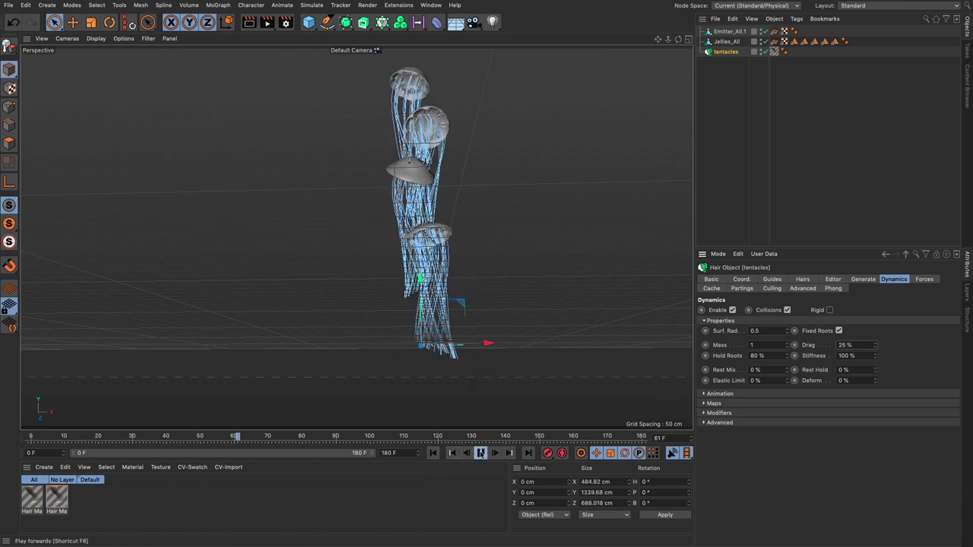
{"action": "left_click", "coordinate": [481, 453]}
{"action": "left_click", "coordinate": [432, 453]}
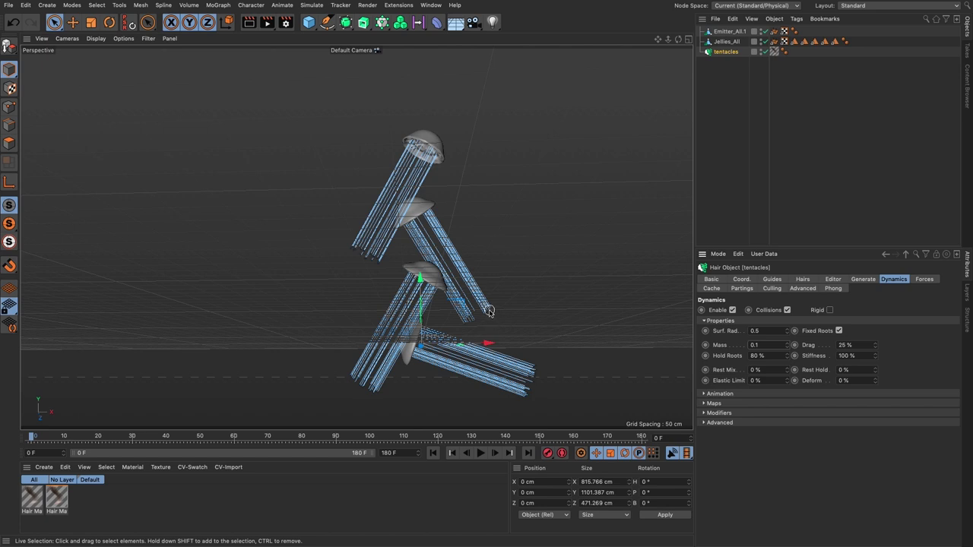
Set the tentacles' dynamics Mass to 0.1, play the animation to check it, and rewind.
{"action": "left_click", "coordinate": [481, 453]}
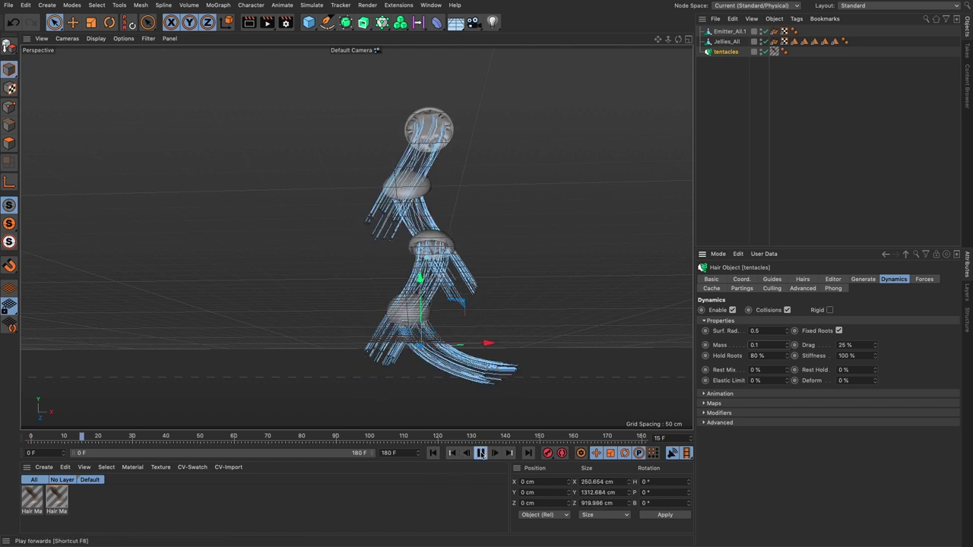
{"action": "left_click", "coordinate": [480, 453]}
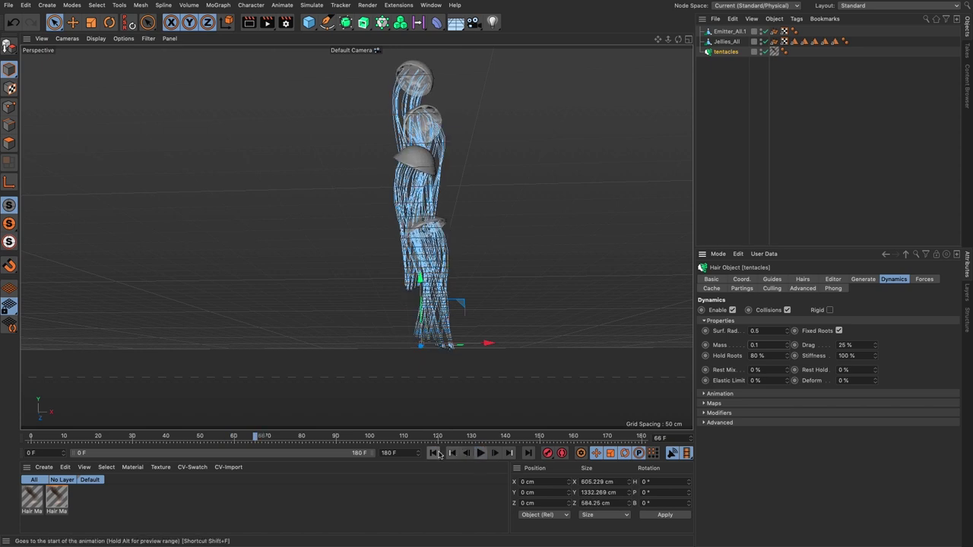
{"action": "left_click", "coordinate": [436, 454]}
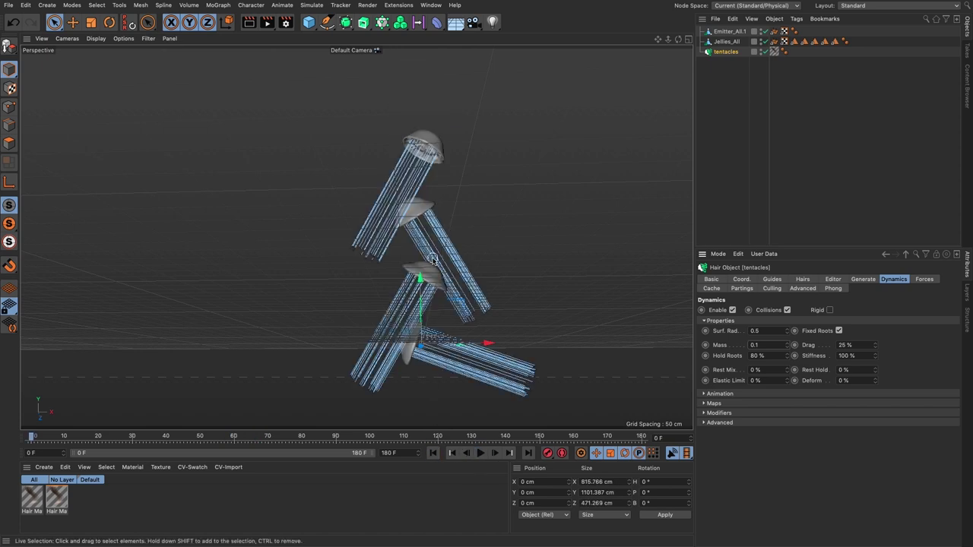
Switch the tentacles' hair editing mode to Points so every guide point can be shaped.
{"action": "left_click_drag", "start_coordinate": [416, 220], "coordinate": [447, 210], "text": "alt"}
{"action": "scroll", "coordinate": [448, 209], "scroll_direction": "up", "scroll_amount": 3}
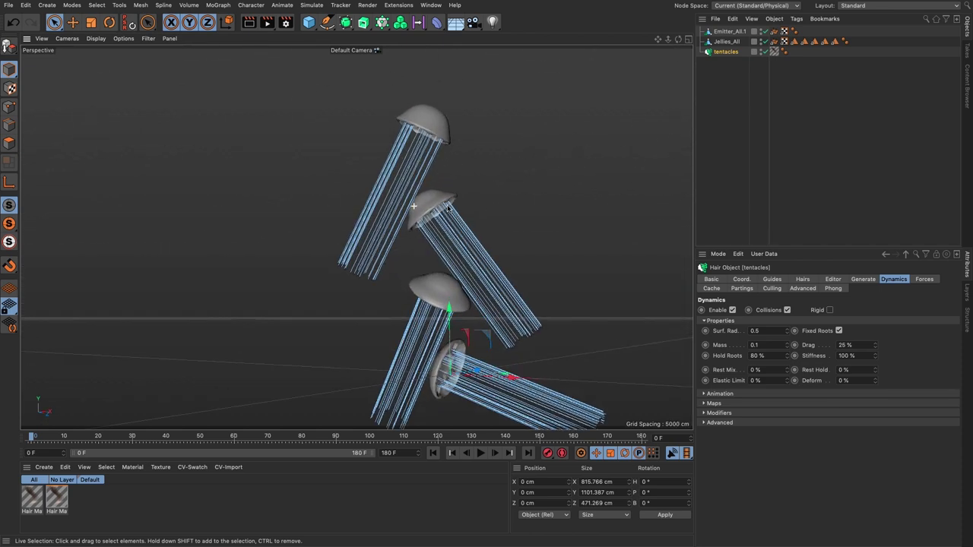
{"action": "middle_click_drag", "start_coordinate": [450, 235], "coordinate": [438, 209], "text": "alt"}
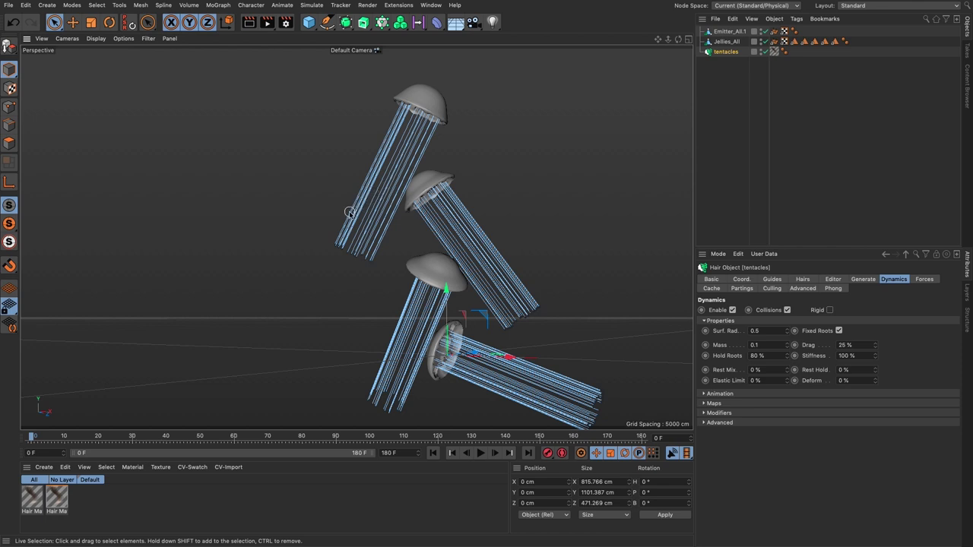
{"action": "left_click", "coordinate": [312, 6]}
{"action": "mouse_move", "coordinate": [315, 84]}
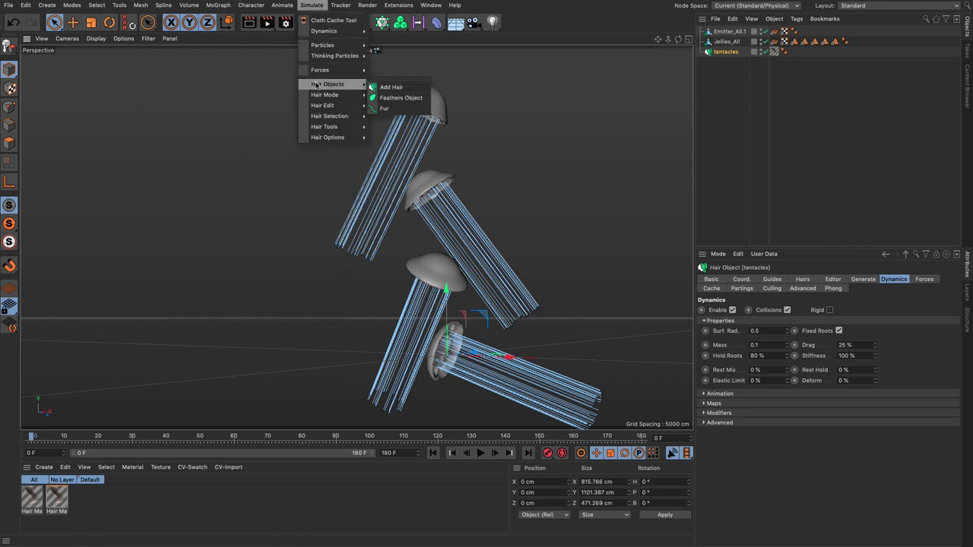
{"action": "mouse_move", "coordinate": [317, 116]}
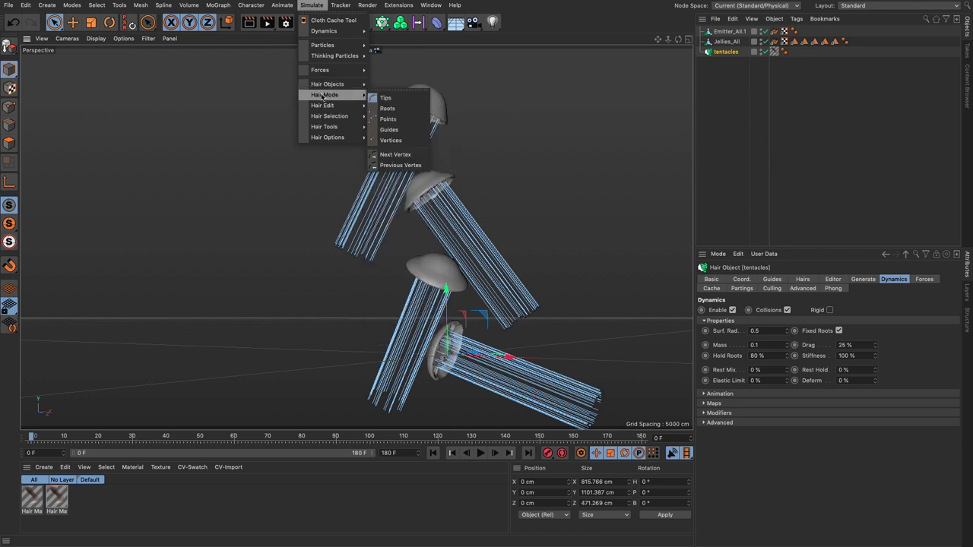
{"action": "left_click", "coordinate": [400, 120]}
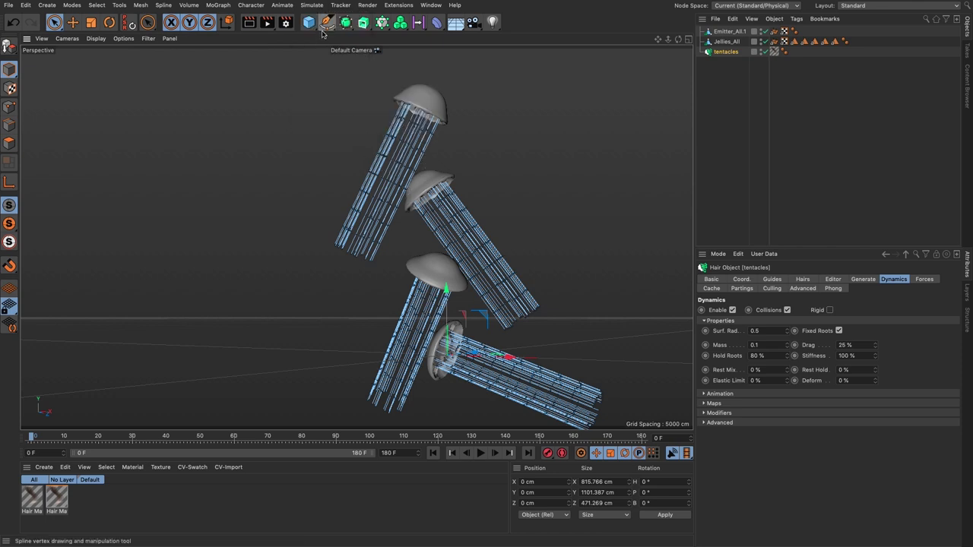
Bend the top jellyfish's tentacle guides into a curve with the hair Brush tool.
{"action": "left_click", "coordinate": [311, 5]}
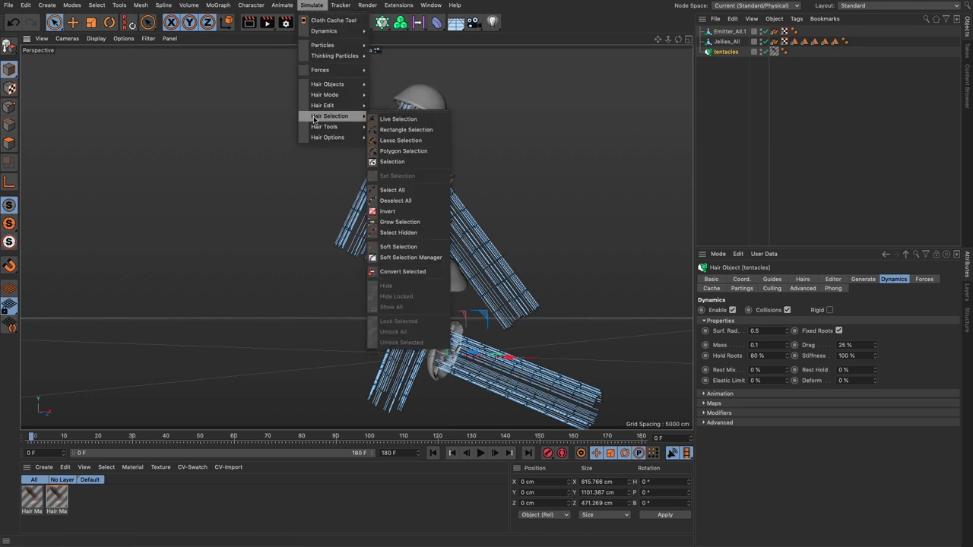
{"action": "mouse_move", "coordinate": [323, 126]}
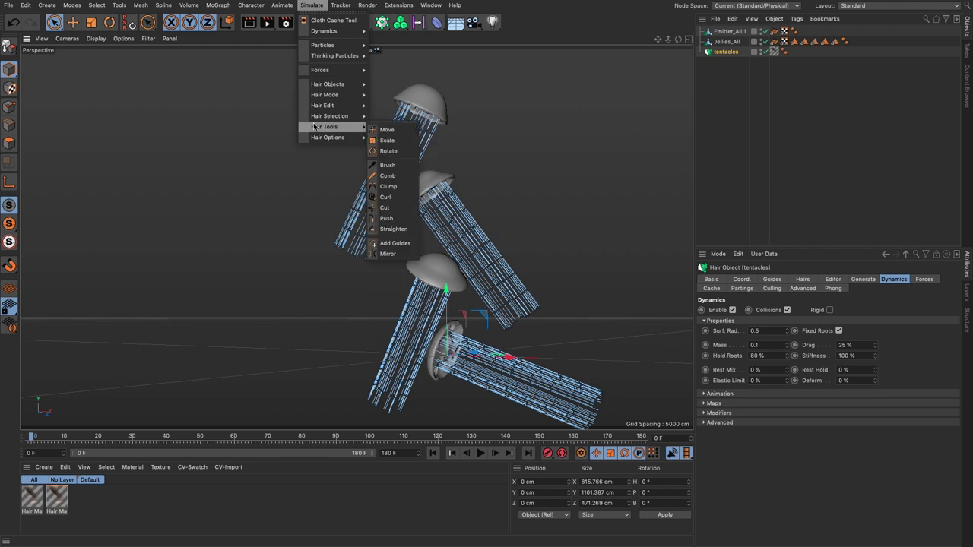
{"action": "left_click", "coordinate": [399, 166]}
{"action": "mouse_move", "coordinate": [396, 163]}
{"action": "left_mouse_down"}
{"action": "mouse_move", "coordinate": [364, 177]}
{"action": "mouse_move", "coordinate": [371, 235]}
{"action": "mouse_move", "coordinate": [354, 241]}
{"action": "mouse_move", "coordinate": [399, 163]}
{"action": "mouse_move", "coordinate": [387, 160]}
{"action": "mouse_move", "coordinate": [365, 204]}
{"action": "mouse_move", "coordinate": [427, 212]}
{"action": "mouse_move", "coordinate": [356, 154]}
{"action": "mouse_move", "coordinate": [316, 156]}
{"action": "mouse_move", "coordinate": [422, 156]}
{"action": "mouse_move", "coordinate": [403, 155]}
{"action": "mouse_move", "coordinate": [418, 162]}
{"action": "mouse_move", "coordinate": [392, 190]}
{"action": "mouse_move", "coordinate": [405, 199]}
{"action": "mouse_move", "coordinate": [549, 206]}
{"action": "left_mouse_up"}
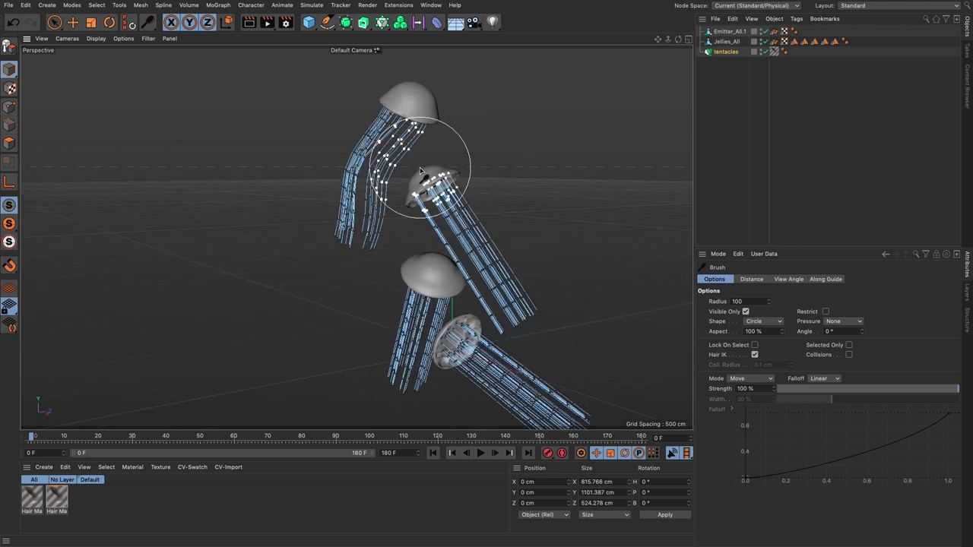
Set the number of segments on the tentacles' guides to 32.
{"action": "left_click", "coordinate": [710, 52]}
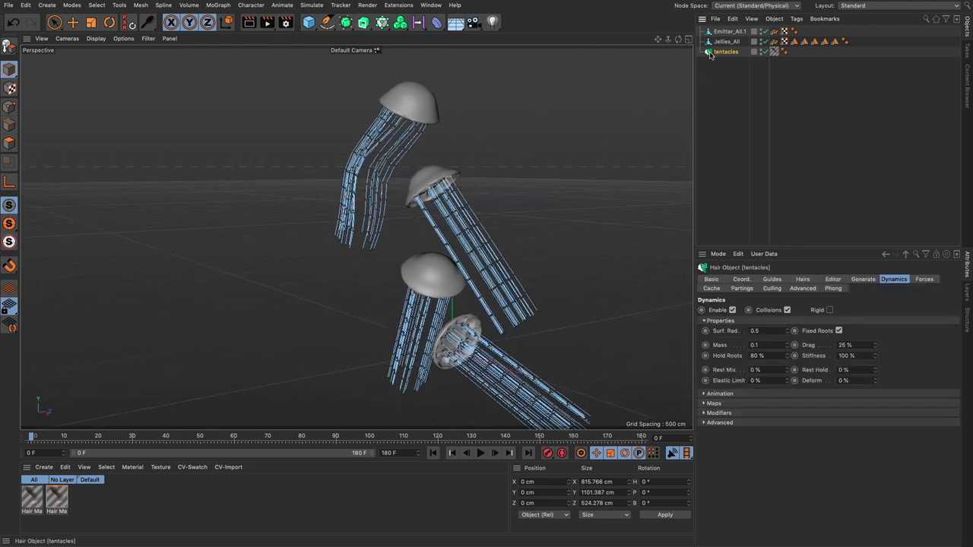
{"action": "left_click", "coordinate": [772, 280]}
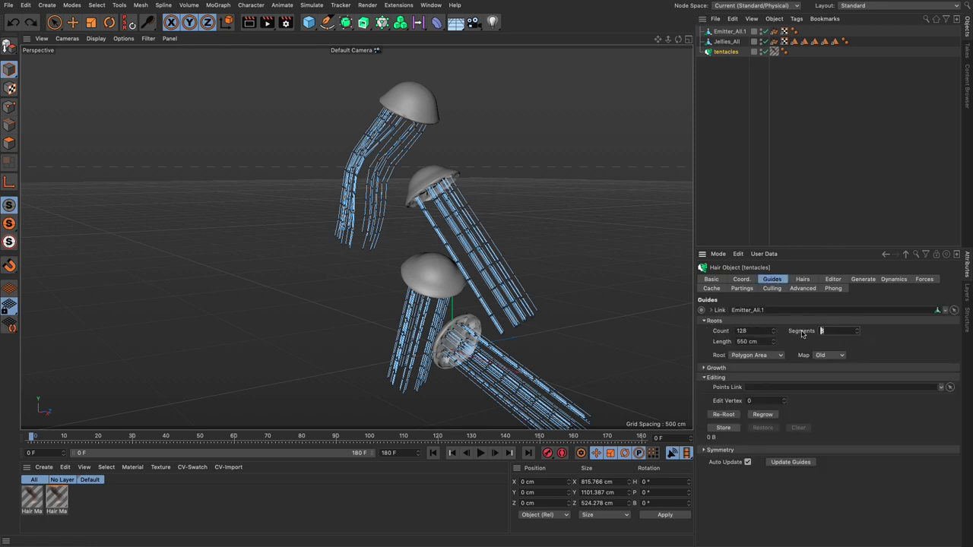
{"action": "key", "text": "Return"}
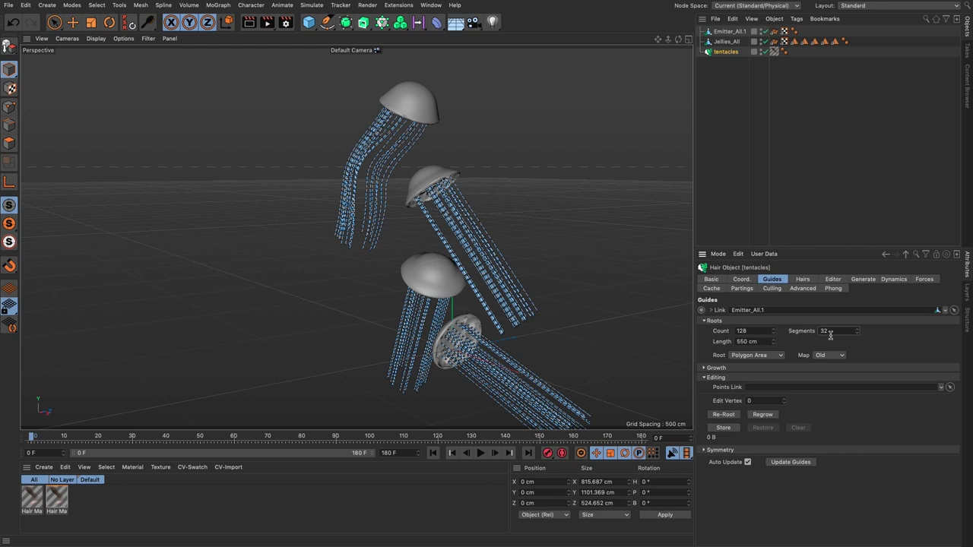
Brush the tentacle guides of all four jellyfish into loose, wavy, irregular shapes.
{"action": "mouse_move", "coordinate": [465, 228]}
{"action": "left_mouse_down"}
{"action": "mouse_move", "coordinate": [454, 159]}
{"action": "mouse_move", "coordinate": [397, 164]}
{"action": "left_mouse_up"}
{"action": "mouse_move", "coordinate": [397, 163]}
{"action": "right_mouse_down", "text": "alt"}
{"action": "mouse_move", "coordinate": [503, 162]}
{"action": "mouse_move", "coordinate": [471, 174]}
{"action": "right_mouse_up", "text": "alt"}
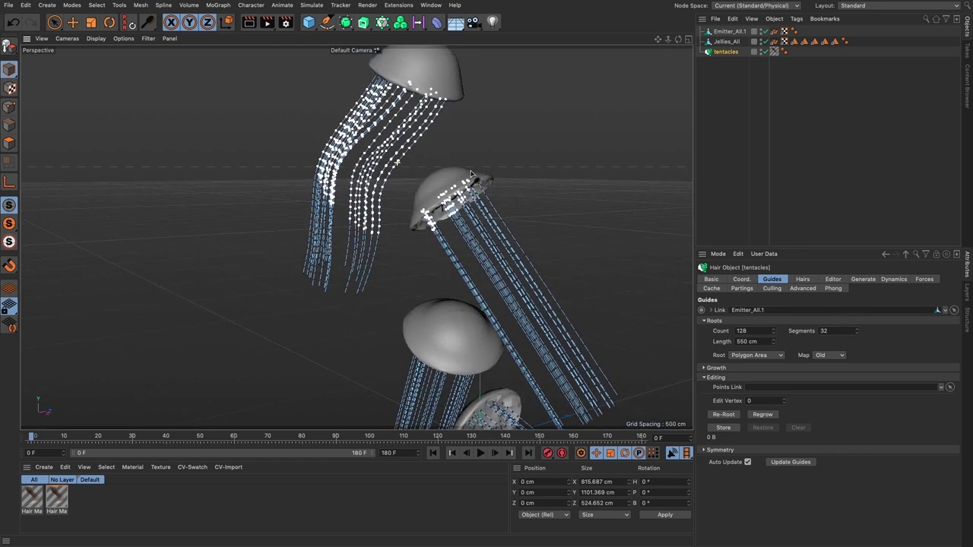
{"action": "left_click", "coordinate": [395, 174]}
{"action": "mouse_move", "coordinate": [394, 174]}
{"action": "left_mouse_down"}
{"action": "mouse_move", "coordinate": [320, 167]}
{"action": "mouse_move", "coordinate": [329, 173]}
{"action": "mouse_move", "coordinate": [338, 131]}
{"action": "mouse_move", "coordinate": [323, 183]}
{"action": "left_mouse_up"}
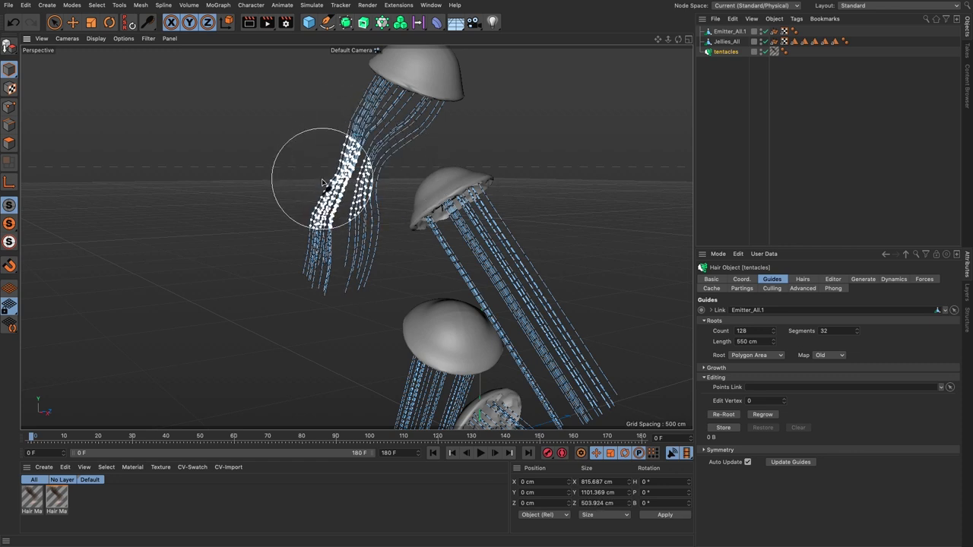
{"action": "mouse_move", "coordinate": [542, 282]}
{"action": "left_mouse_down", "text": "alt"}
{"action": "mouse_move", "coordinate": [466, 259]}
{"action": "mouse_move", "coordinate": [402, 218]}
{"action": "mouse_move", "coordinate": [446, 262]}
{"action": "mouse_move", "coordinate": [469, 255]}
{"action": "mouse_move", "coordinate": [498, 207]}
{"action": "mouse_move", "coordinate": [560, 324]}
{"action": "mouse_move", "coordinate": [534, 224]}
{"action": "mouse_move", "coordinate": [413, 244]}
{"action": "mouse_move", "coordinate": [440, 255]}
{"action": "mouse_move", "coordinate": [439, 287]}
{"action": "mouse_move", "coordinate": [504, 336]}
{"action": "mouse_move", "coordinate": [582, 343]}
{"action": "mouse_move", "coordinate": [434, 322]}
{"action": "mouse_move", "coordinate": [396, 368]}
{"action": "mouse_move", "coordinate": [350, 384]}
{"action": "mouse_move", "coordinate": [375, 274]}
{"action": "mouse_move", "coordinate": [395, 293]}
{"action": "mouse_move", "coordinate": [456, 289]}
{"action": "mouse_move", "coordinate": [380, 288]}
{"action": "mouse_move", "coordinate": [309, 163]}
{"action": "mouse_move", "coordinate": [307, 228]}
{"action": "mouse_move", "coordinate": [277, 232]}
{"action": "mouse_move", "coordinate": [404, 206]}
{"action": "mouse_move", "coordinate": [427, 246]}
{"action": "mouse_move", "coordinate": [459, 192]}
{"action": "mouse_move", "coordinate": [460, 261]}
{"action": "mouse_move", "coordinate": [439, 217]}
{"action": "mouse_move", "coordinate": [494, 206]}
{"action": "mouse_move", "coordinate": [382, 217]}
{"action": "mouse_move", "coordinate": [391, 299]}
{"action": "mouse_move", "coordinate": [451, 216]}
{"action": "mouse_move", "coordinate": [347, 202]}
{"action": "mouse_move", "coordinate": [411, 224]}
{"action": "mouse_move", "coordinate": [423, 304]}
{"action": "mouse_move", "coordinate": [412, 271]}
{"action": "mouse_move", "coordinate": [402, 282]}
{"action": "mouse_move", "coordinate": [414, 346]}
{"action": "left_mouse_up", "text": "alt"}
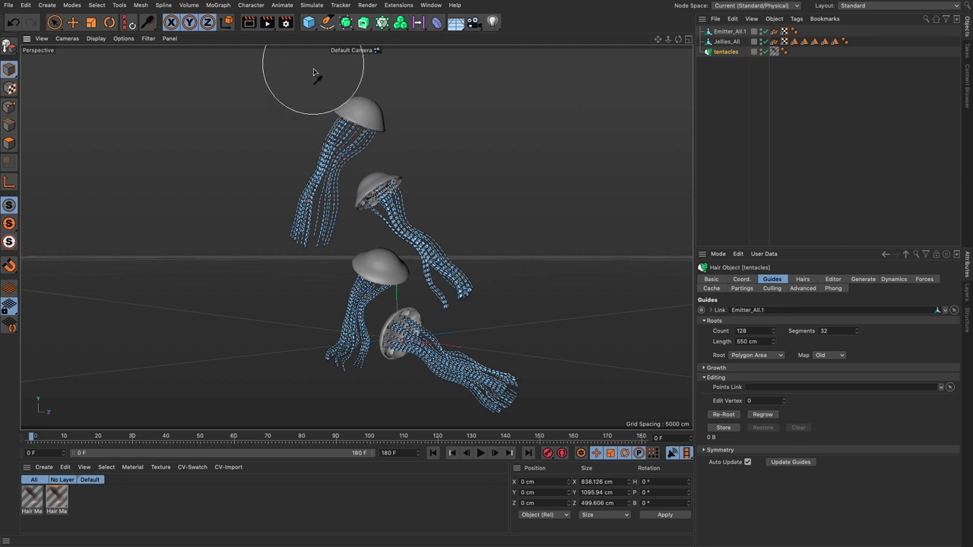
Set the brushed tentacle shape as the hair's initial state and switch to the Move tool.
{"action": "left_click", "coordinate": [312, 6]}
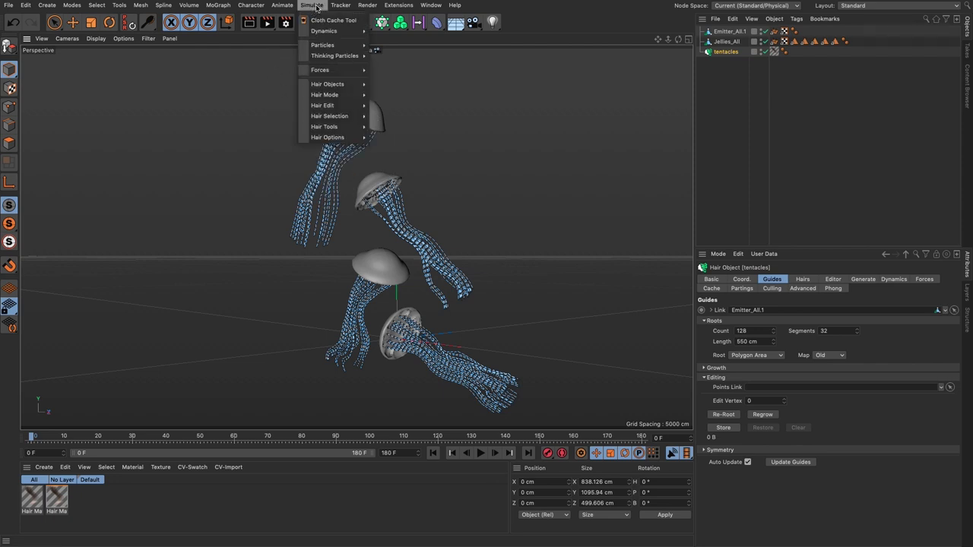
{"action": "mouse_move", "coordinate": [326, 110]}
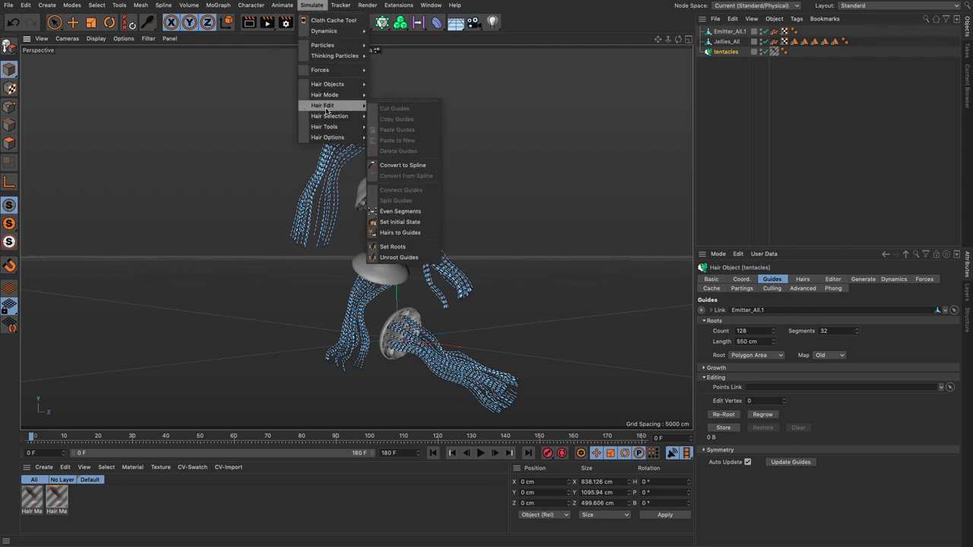
{"action": "left_click", "coordinate": [400, 222]}
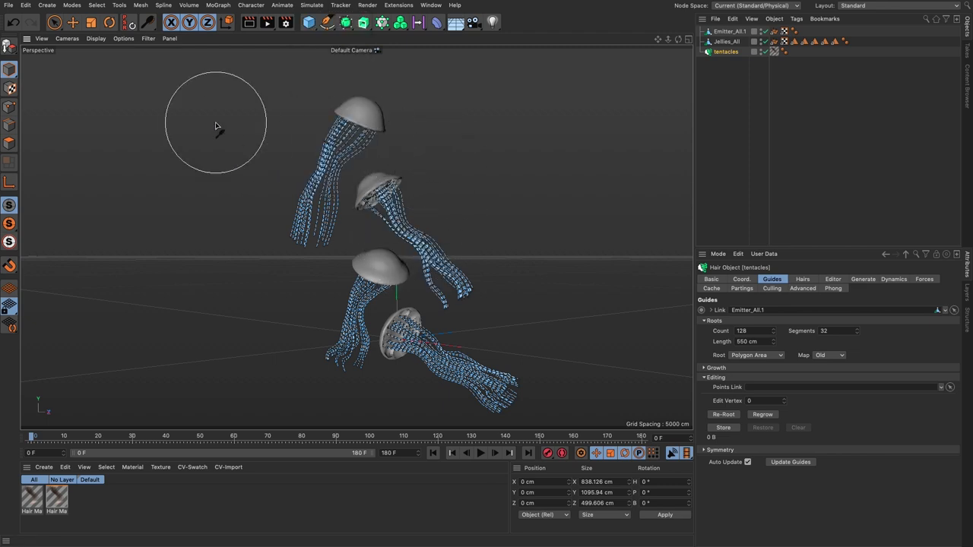
{"action": "left_click", "coordinate": [74, 22]}
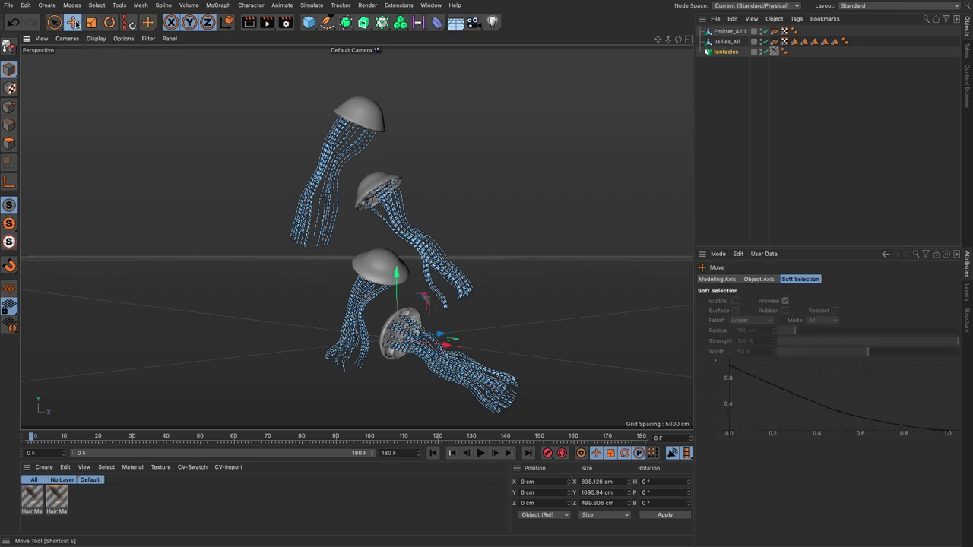
Play the animation several times to check how the brushed tentacles move, and rewind to frame 0.
{"action": "left_click", "coordinate": [481, 453]}
{"action": "left_click", "coordinate": [481, 453]}
{"action": "key", "text": "shift+f"}
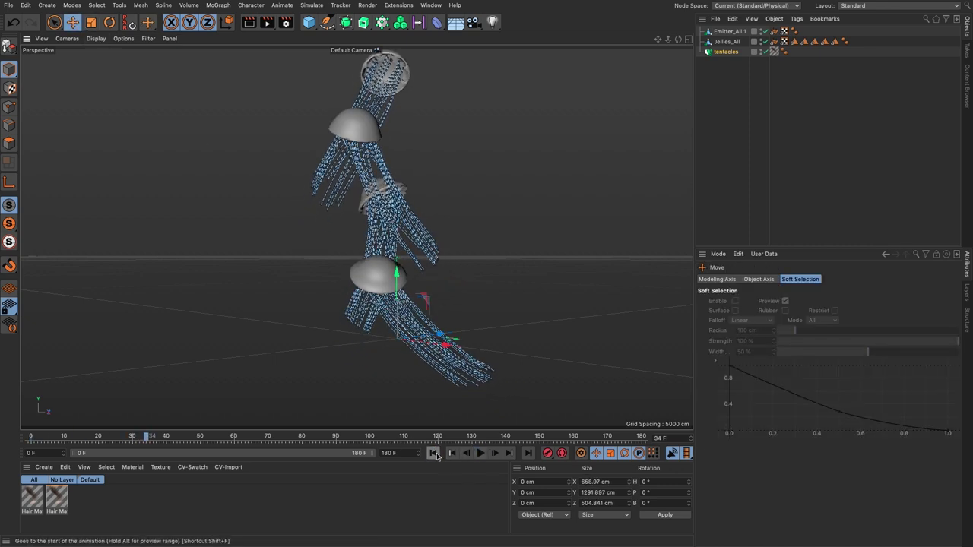
{"action": "left_click", "coordinate": [481, 454]}
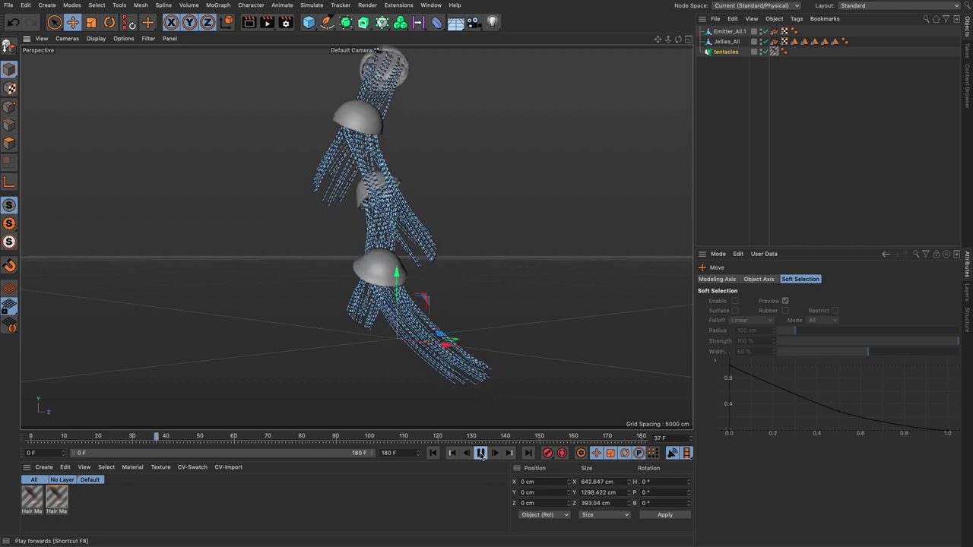
{"action": "left_click", "coordinate": [481, 454]}
{"action": "left_click", "coordinate": [452, 452]}
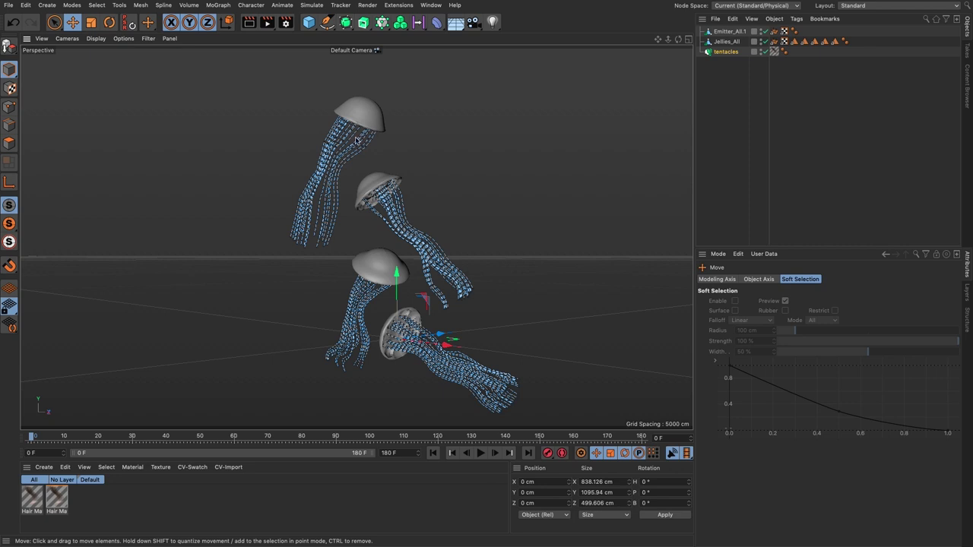
{"action": "left_click", "coordinate": [481, 454]}
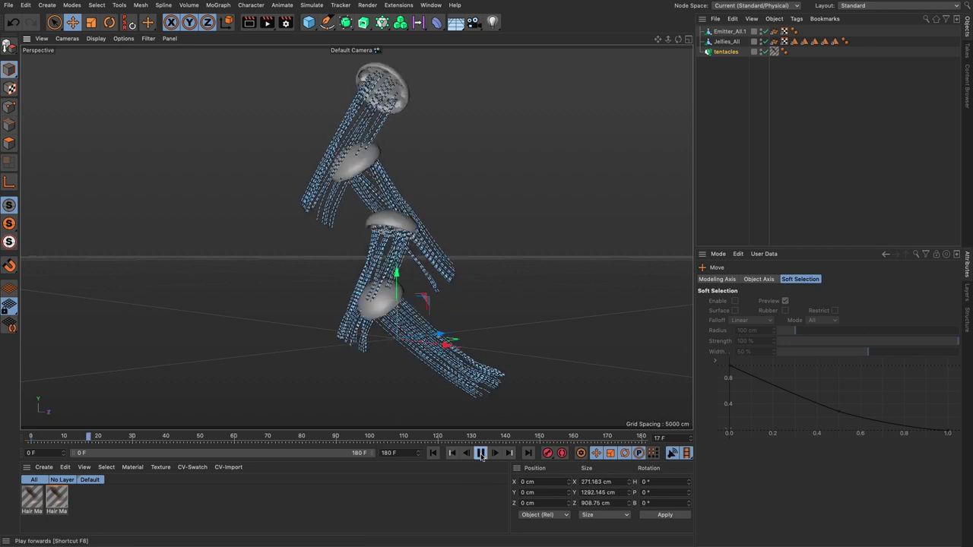
{"action": "left_click", "coordinate": [481, 454]}
{"action": "left_click", "coordinate": [433, 453]}
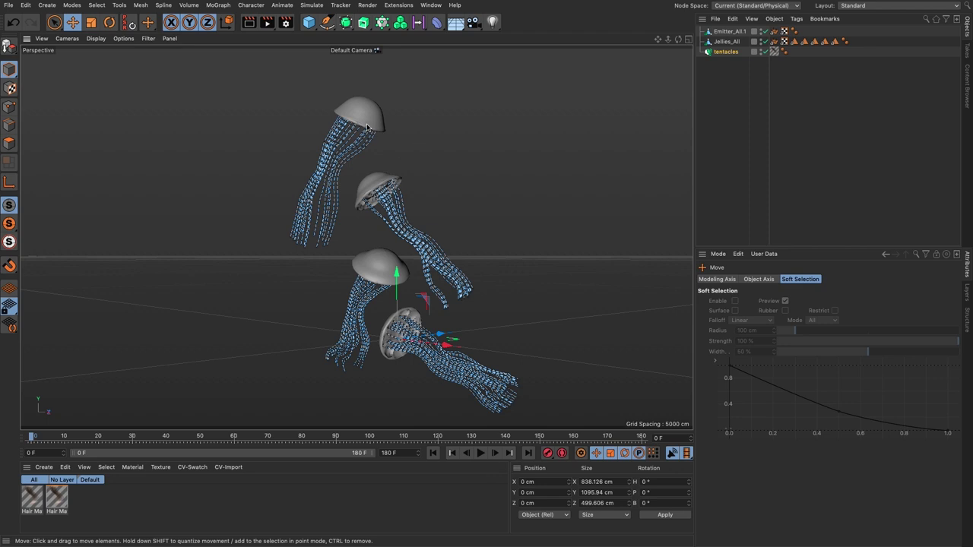
Add a Turbulence force with Scale 55.71% and Frequency 11.57%, and play the animation.
{"action": "left_click", "coordinate": [312, 6]}
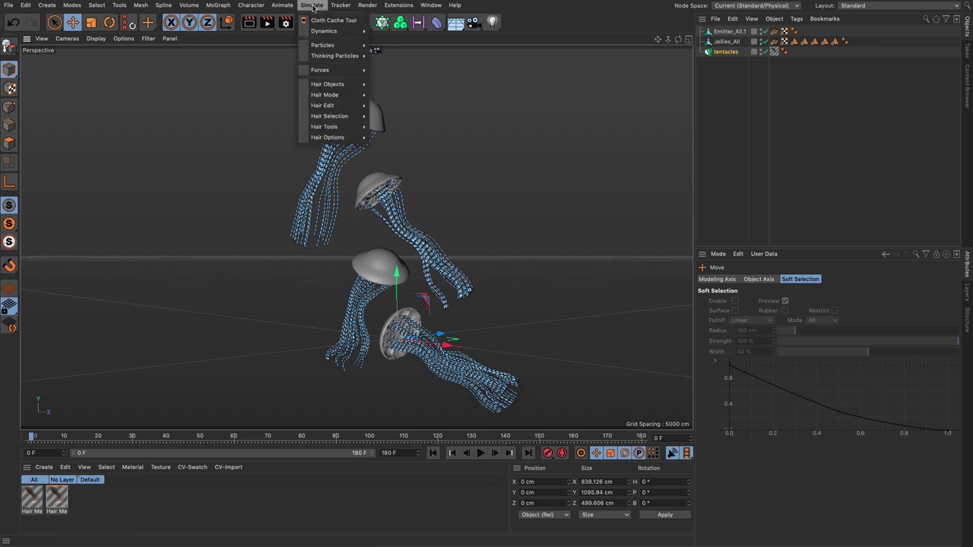
{"action": "mouse_move", "coordinate": [323, 69]}
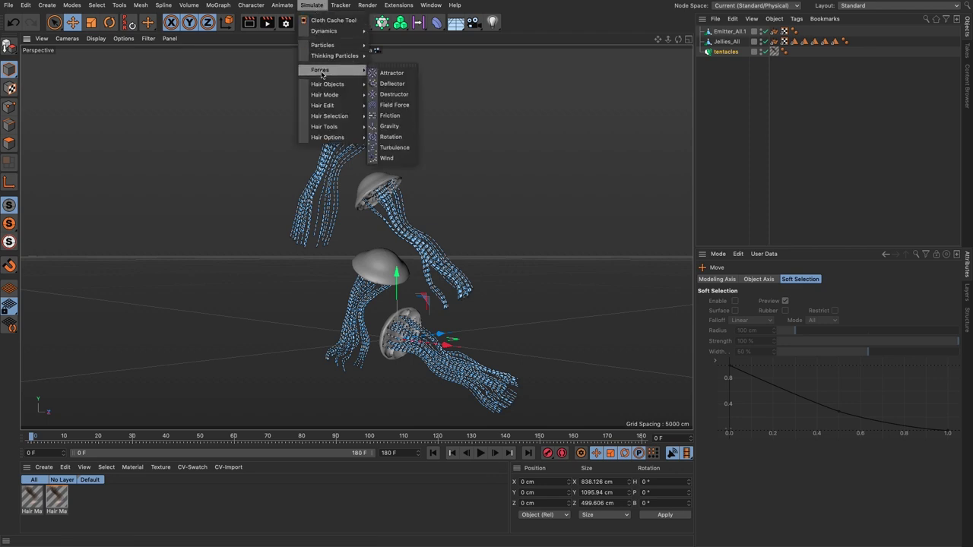
{"action": "left_click", "coordinate": [393, 147]}
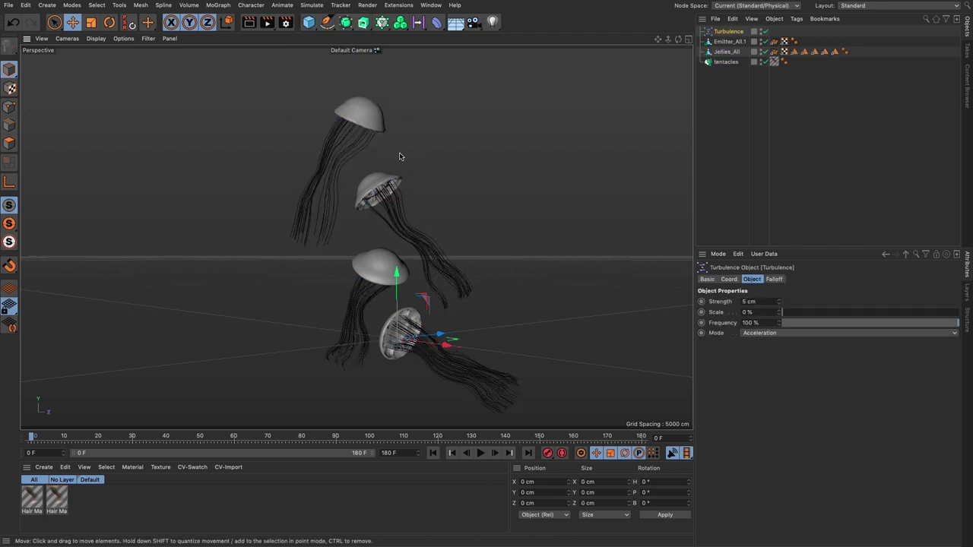
{"action": "left_click_drag", "start_coordinate": [777, 315], "coordinate": [789, 315]}
{"action": "left_click", "coordinate": [803, 322]}
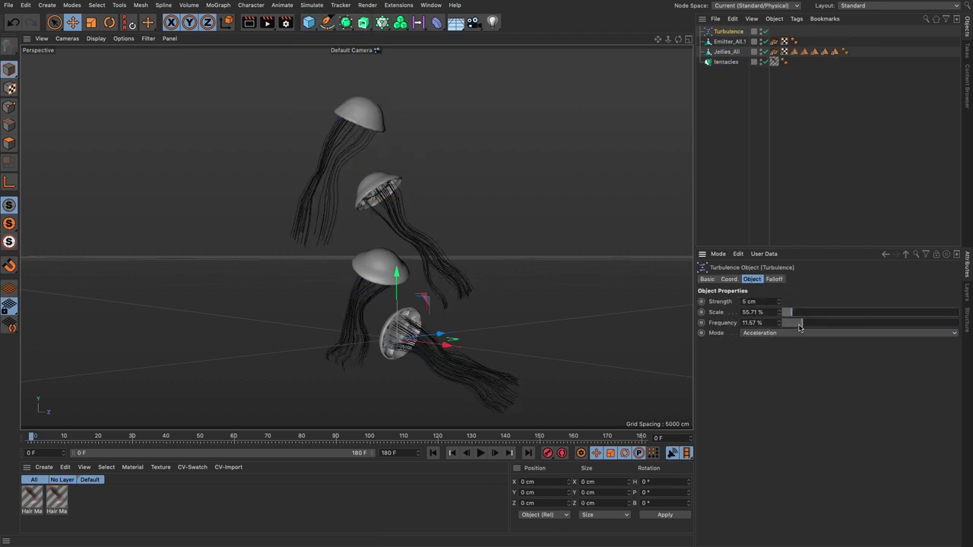
{"action": "left_click", "coordinate": [479, 453]}
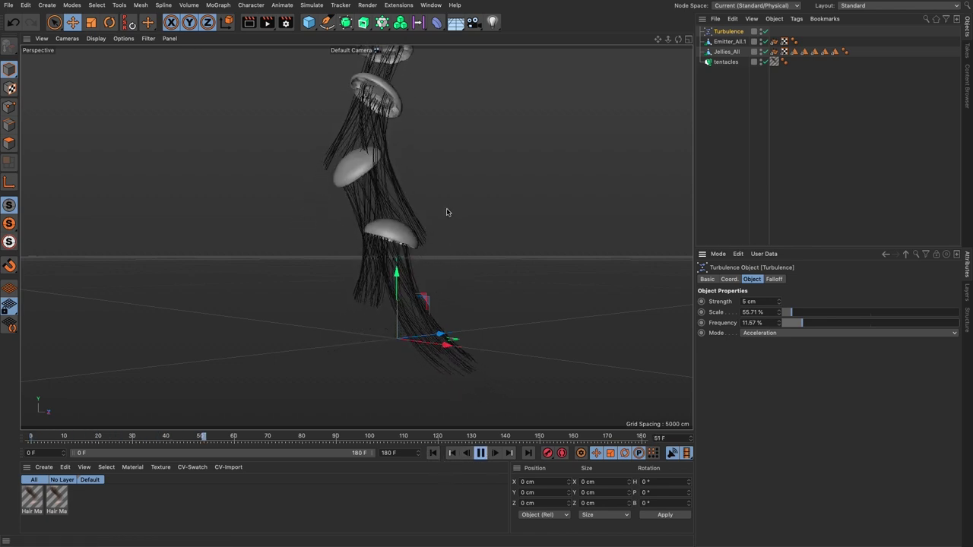
Set the Turbulence strength to 15 cm, play the animation to check the motion, and rewind to the start.
{"action": "left_click", "coordinate": [749, 301]}
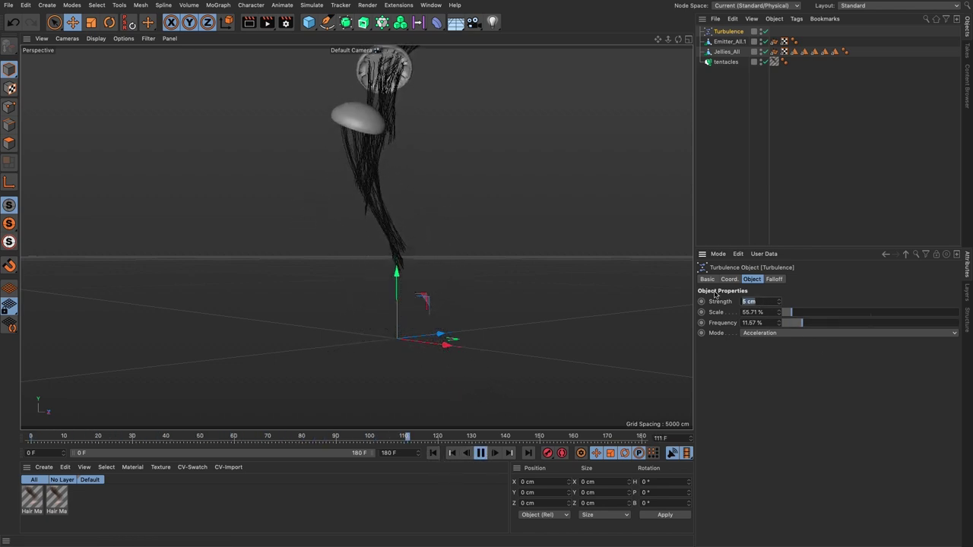
{"action": "type", "text": "15"}
{"action": "key", "text": "Return"}
{"action": "left_click", "coordinate": [433, 452]}
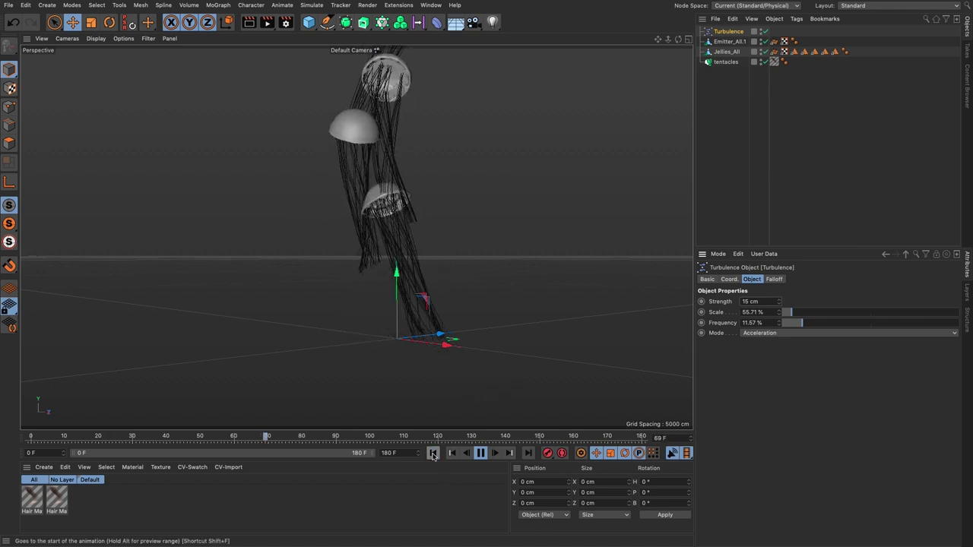
{"action": "left_click", "coordinate": [480, 453]}
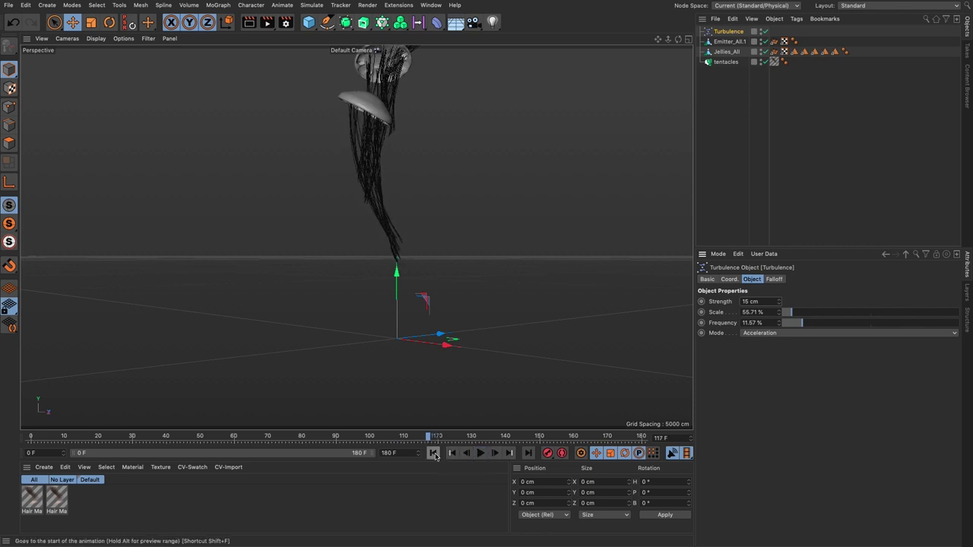
{"action": "left_click", "coordinate": [433, 453]}
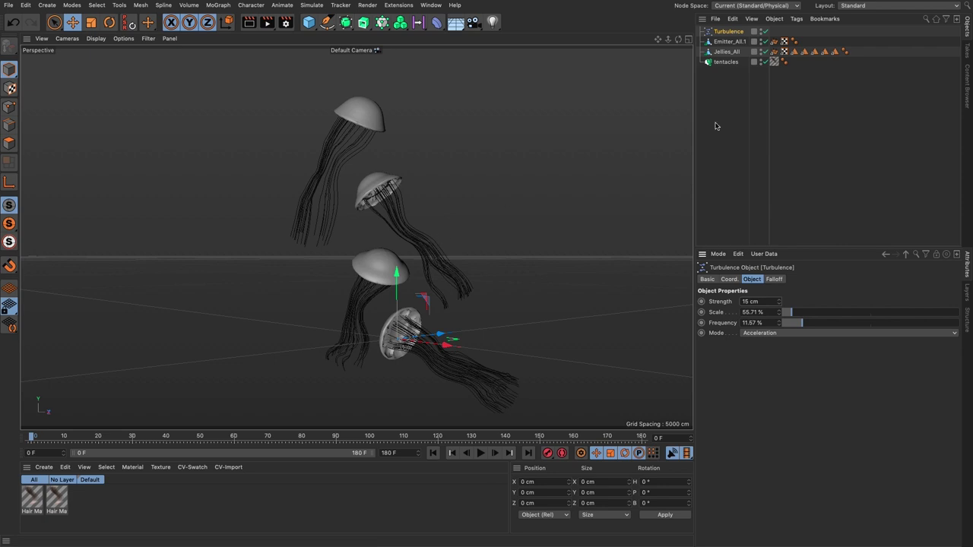
Add a Hair Collider tag to the Jellies_All object, play the animation to check the collisions, and rewind to the start.
{"action": "left_click", "coordinate": [725, 52]}
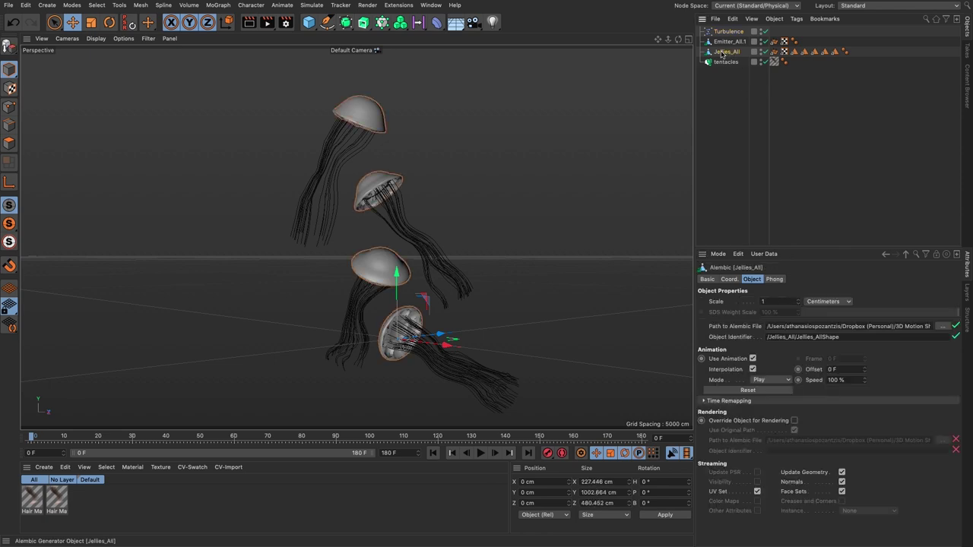
{"action": "right_click", "coordinate": [722, 54]}
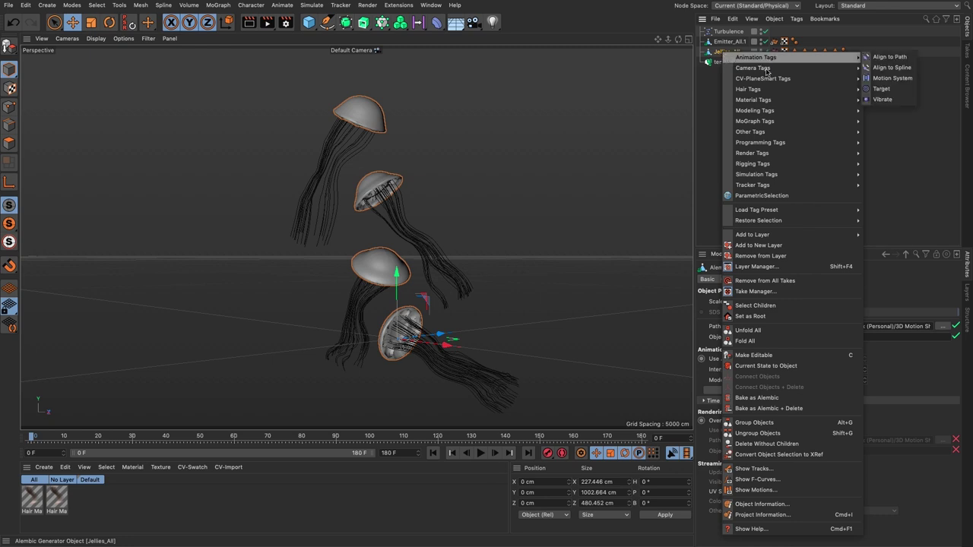
{"action": "mouse_move", "coordinate": [766, 95]}
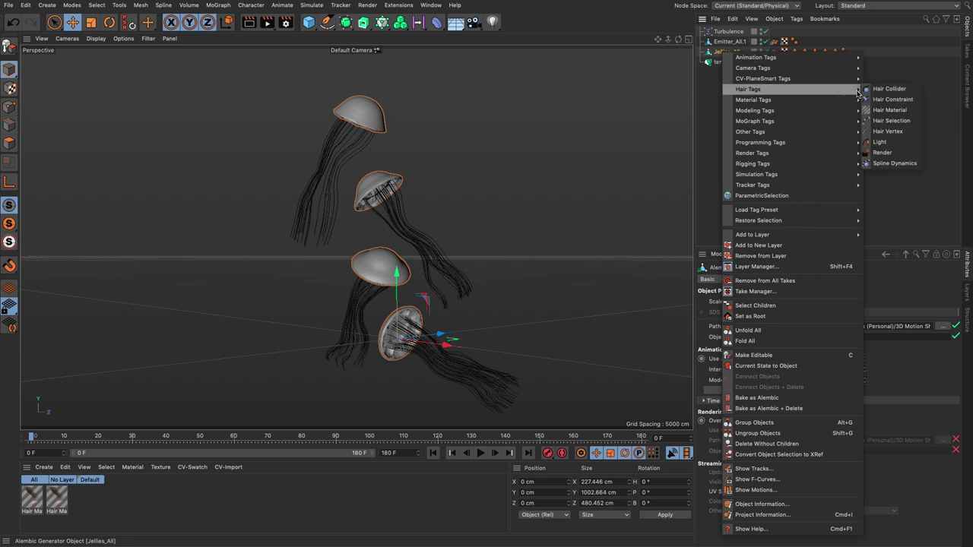
{"action": "left_click", "coordinate": [889, 89]}
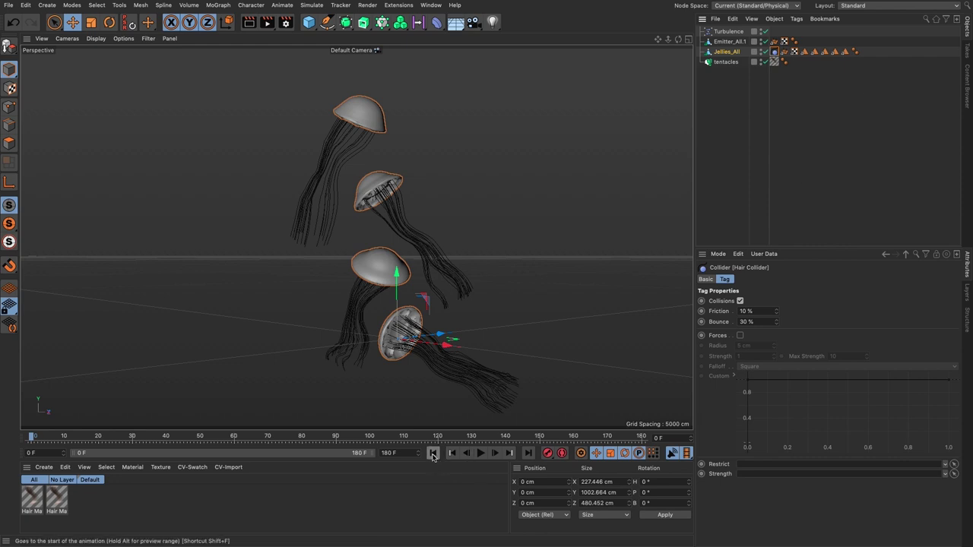
{"action": "left_click", "coordinate": [481, 453]}
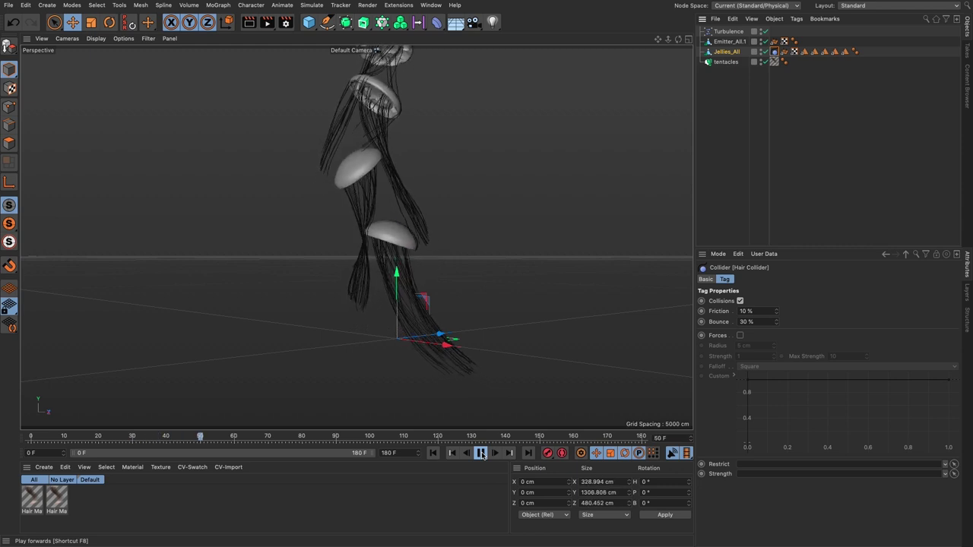
{"action": "left_click", "coordinate": [481, 453]}
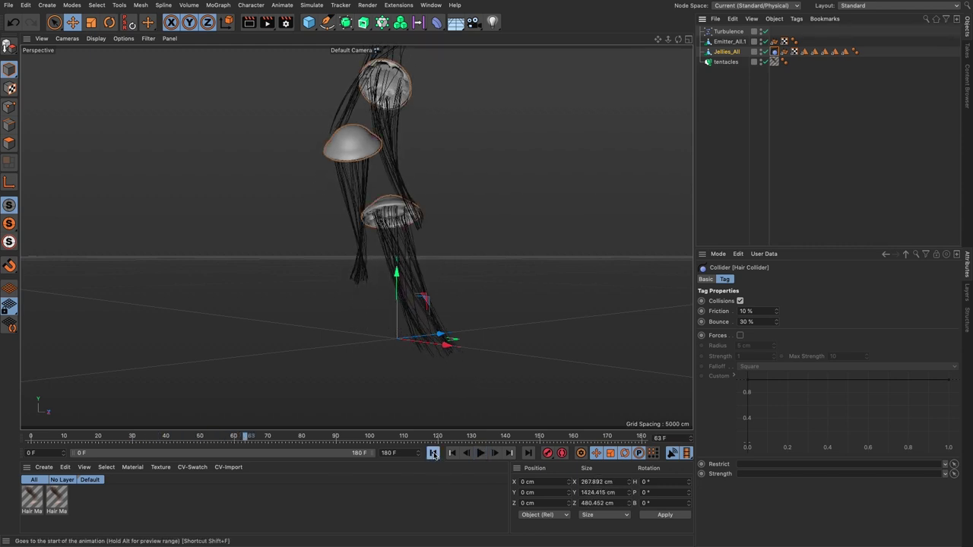
{"action": "left_click", "coordinate": [433, 454]}
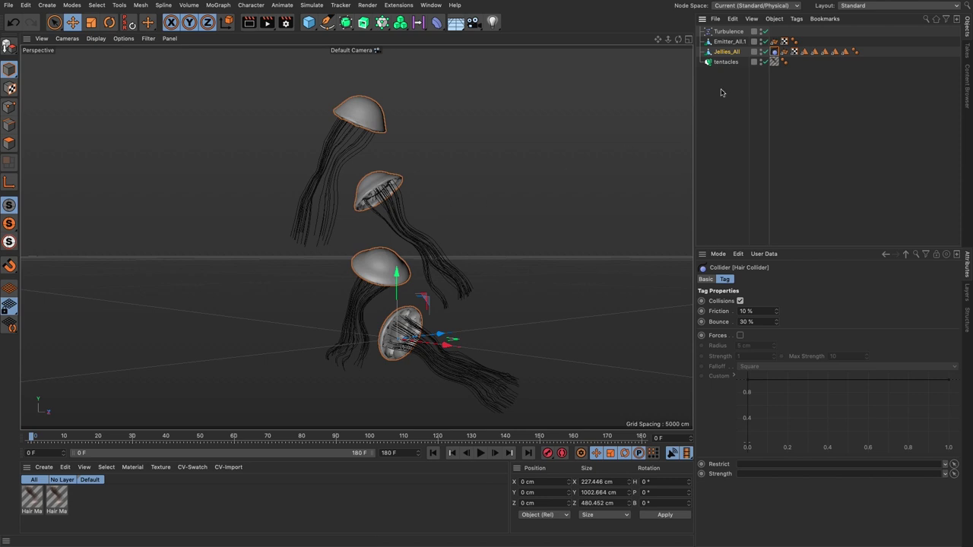
Enable the Hair to Hair force on the tentacles Hair object, play the animation briefly, and rewind to the start.
{"action": "left_click", "coordinate": [722, 63]}
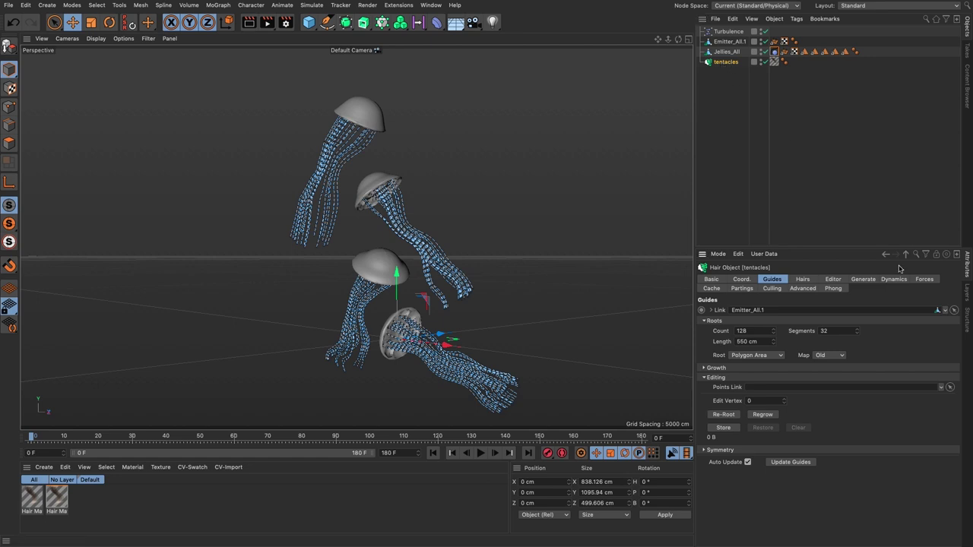
{"action": "left_click", "coordinate": [923, 279]}
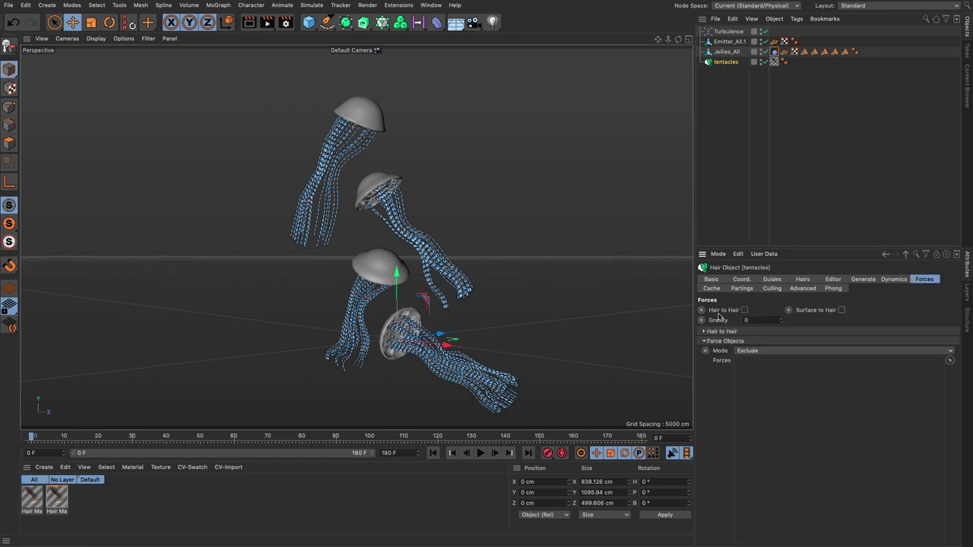
{"action": "left_click", "coordinate": [745, 310]}
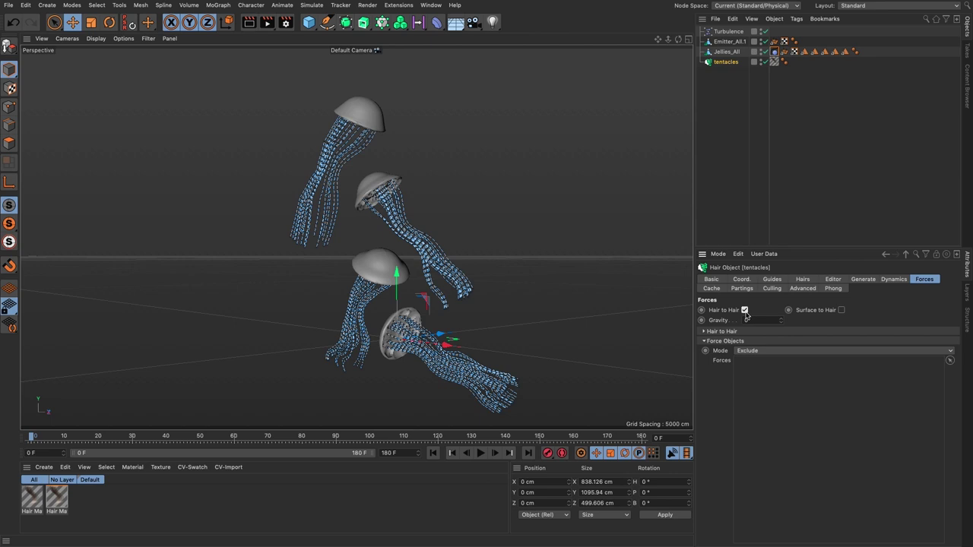
{"action": "left_click", "coordinate": [481, 454]}
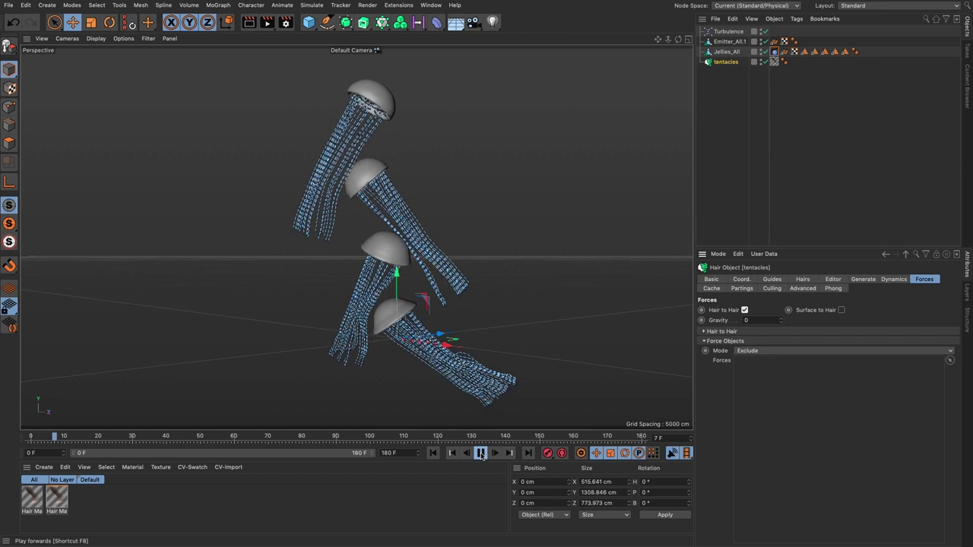
{"action": "left_click", "coordinate": [481, 454]}
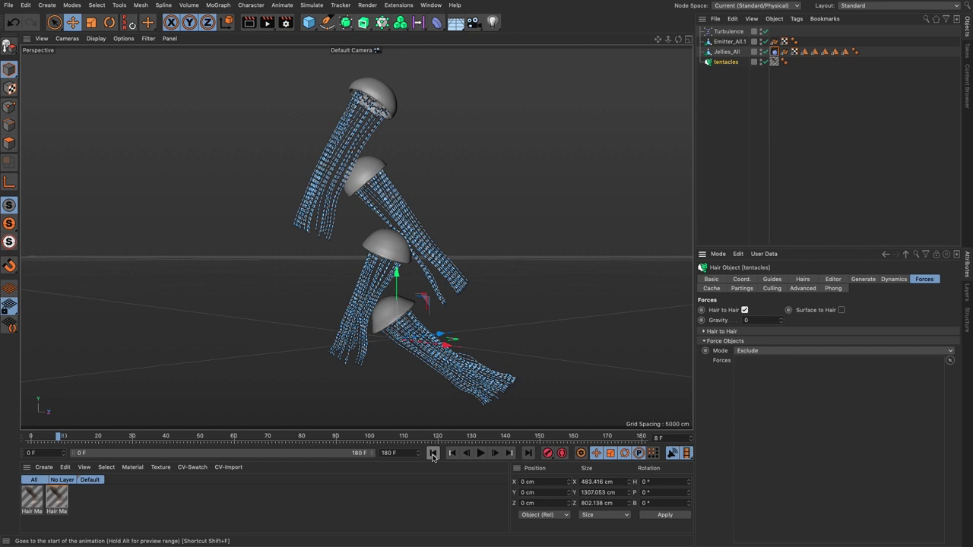
{"action": "left_click", "coordinate": [433, 453]}
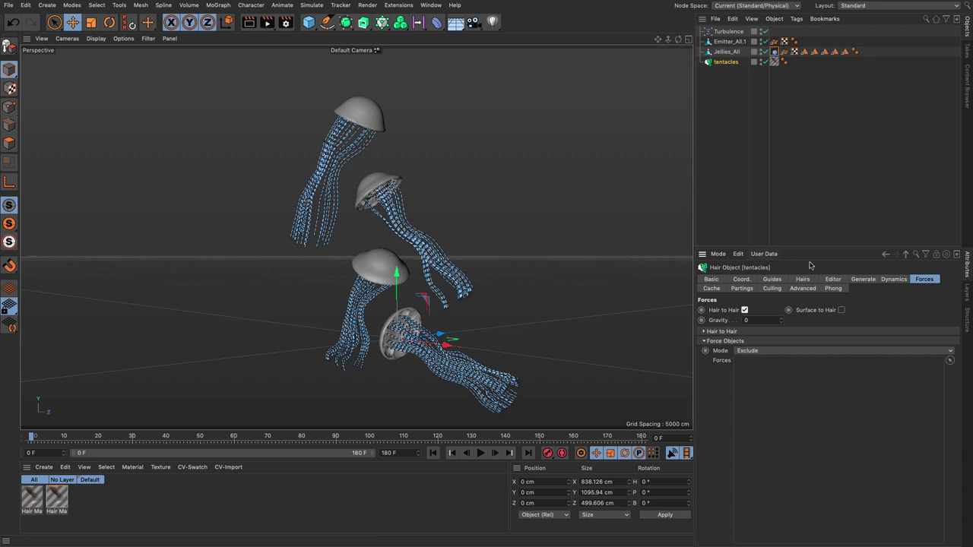
Set the tentacles Hair object to generate Spline geometry and bake it as Alembic.
{"action": "left_click", "coordinate": [863, 279]}
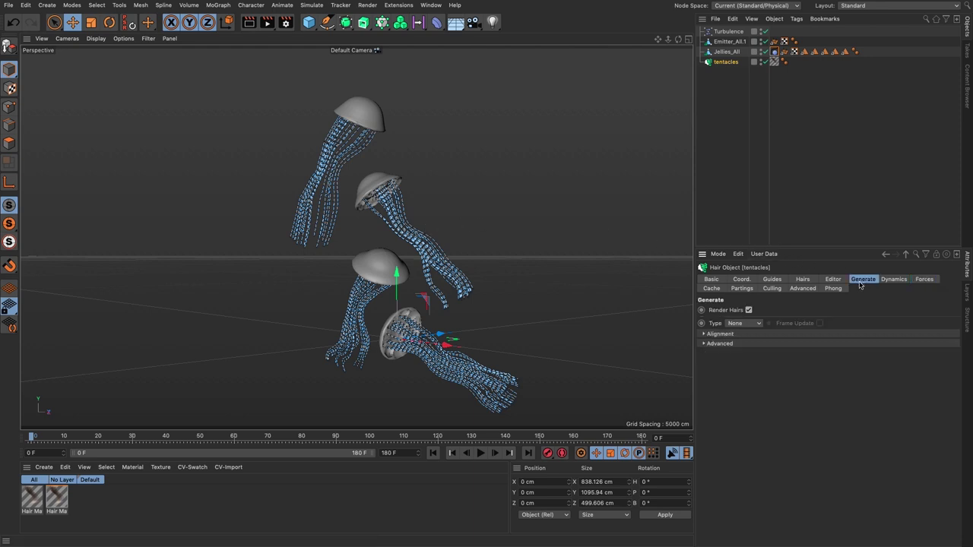
{"action": "left_click", "coordinate": [741, 325]}
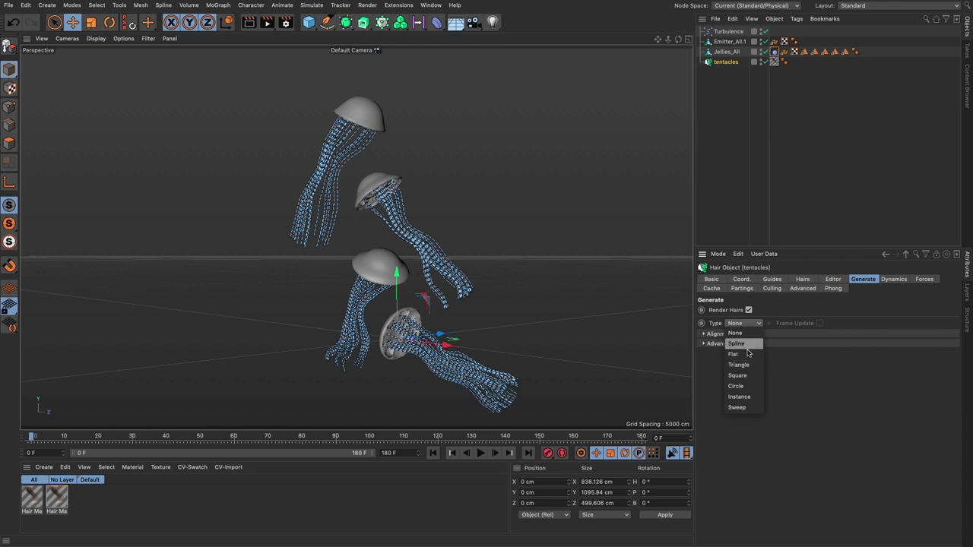
{"action": "left_click", "coordinate": [737, 344]}
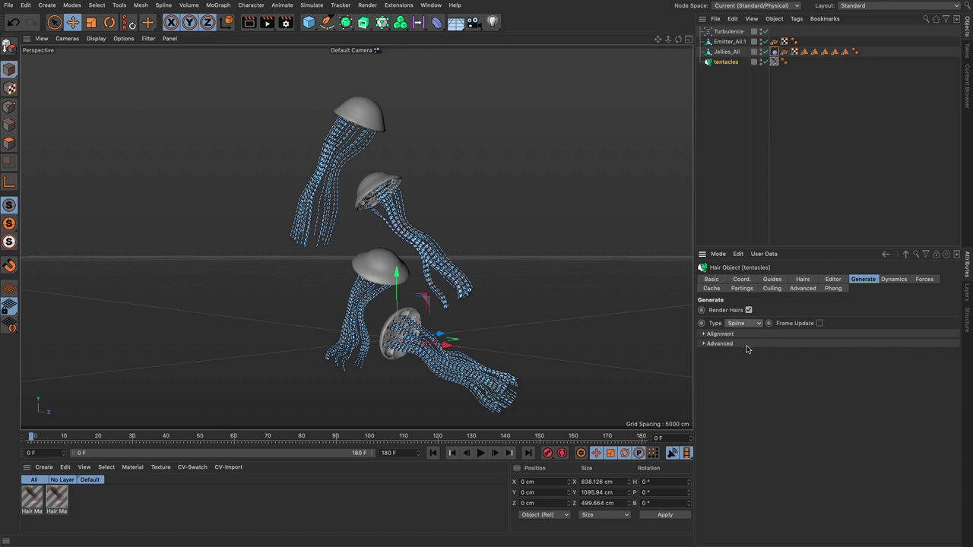
{"action": "right_click", "coordinate": [708, 64]}
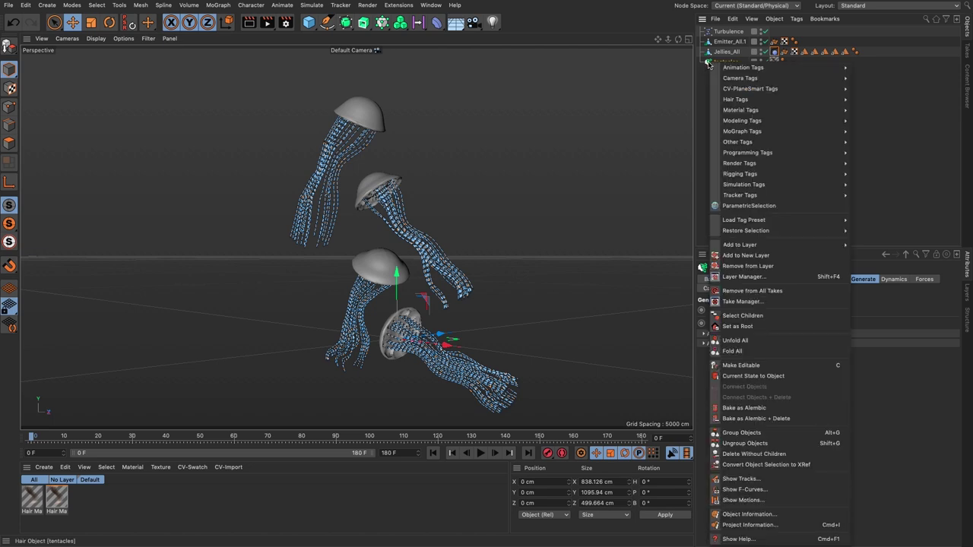
{"action": "left_click", "coordinate": [744, 407]}
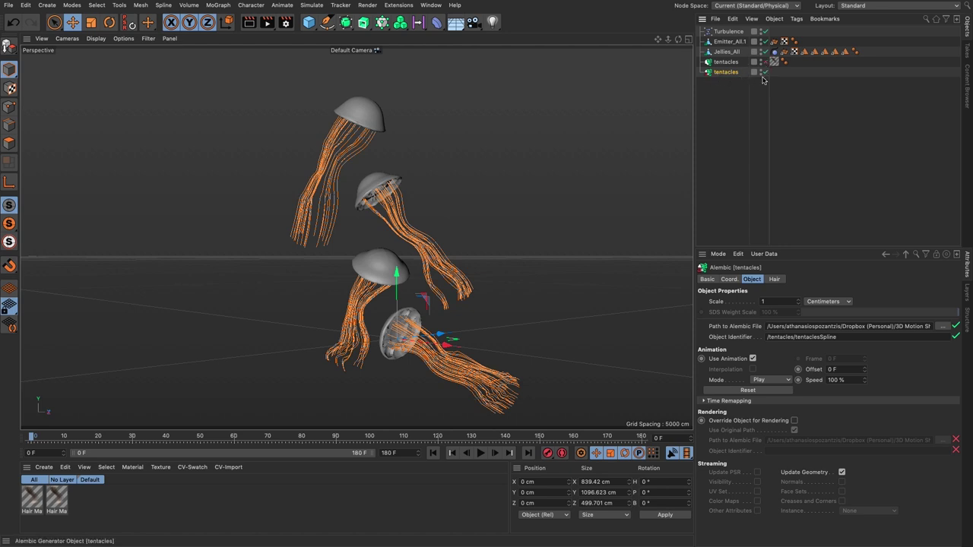
Check the baked tentacles against the bodies at frame 20, set their Alembic Offset to -1 F, and return to frame 0.
{"action": "left_click_drag", "start_coordinate": [280, 439], "coordinate": [98, 438]}
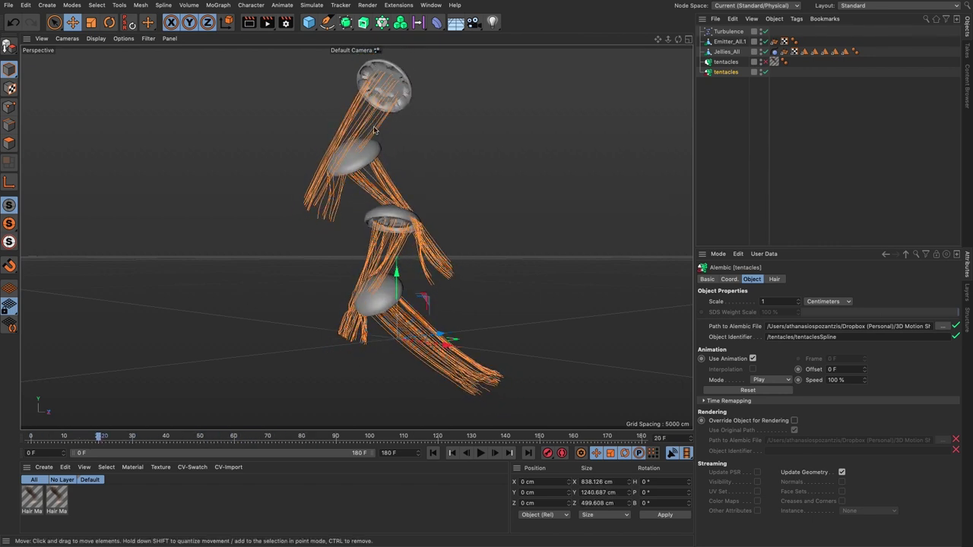
{"action": "scroll", "coordinate": [341, 156], "scroll_direction": "up", "scroll_amount": 10}
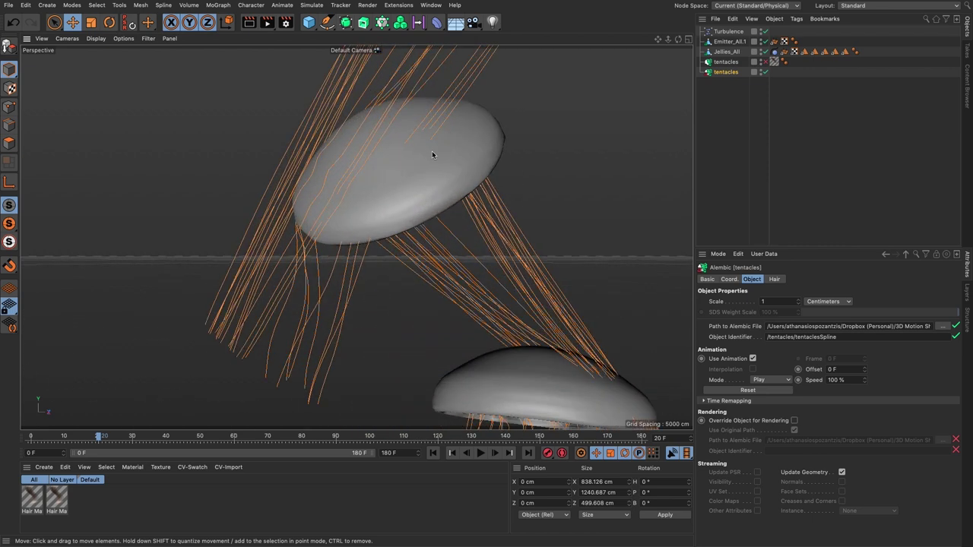
{"action": "left_click_drag", "start_coordinate": [432, 155], "coordinate": [394, 204], "text": "alt"}
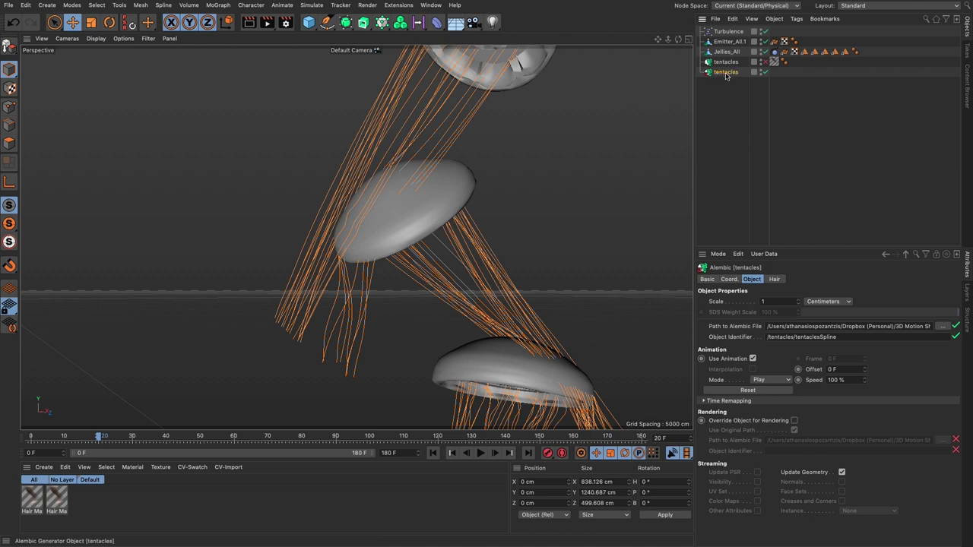
{"action": "left_click", "coordinate": [864, 373]}
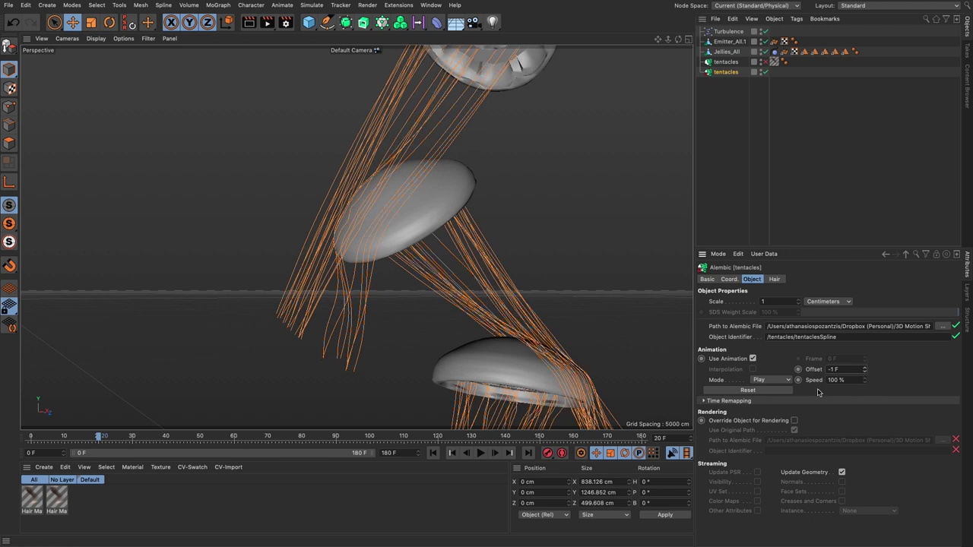
{"action": "left_click_drag", "start_coordinate": [103, 439], "coordinate": [31, 454]}
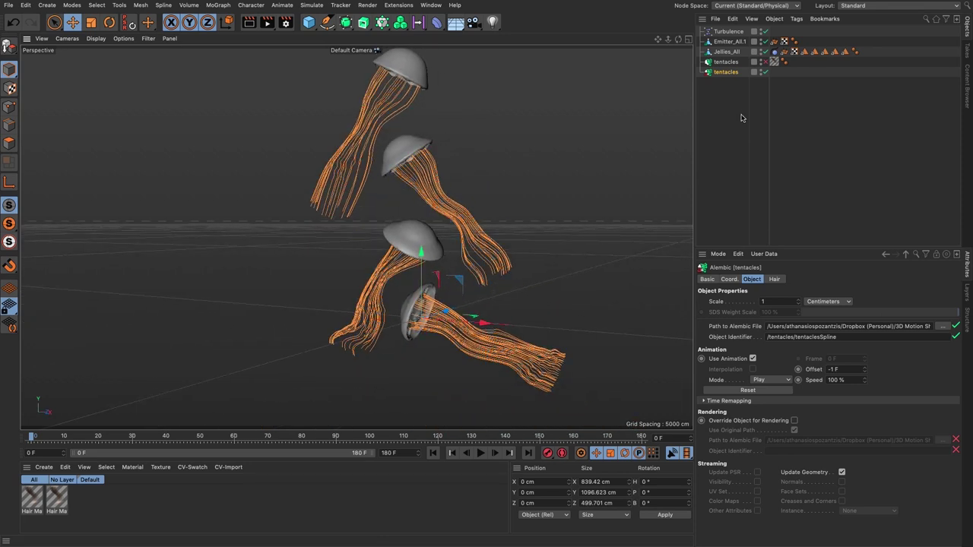
{"action": "left_click", "coordinate": [725, 63]}
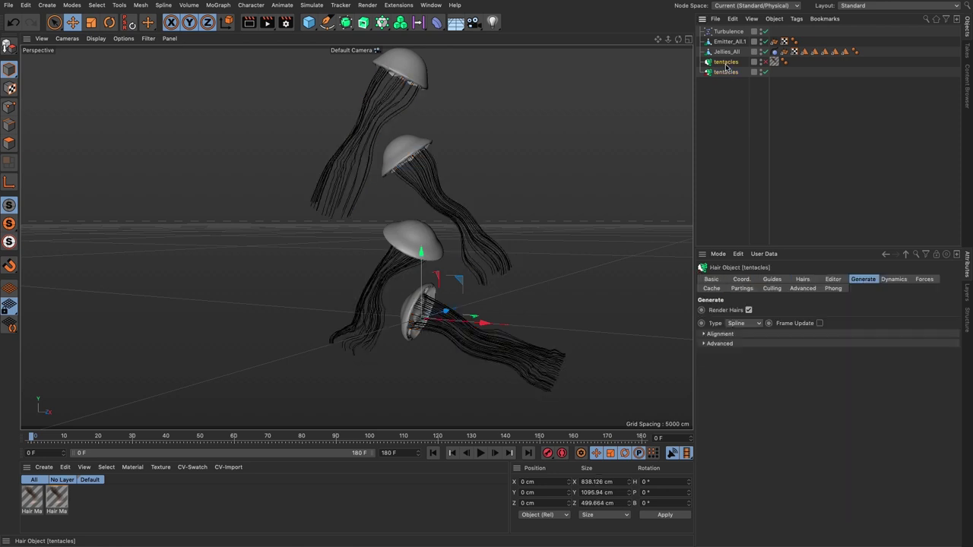
{"action": "left_click", "coordinate": [733, 90]}
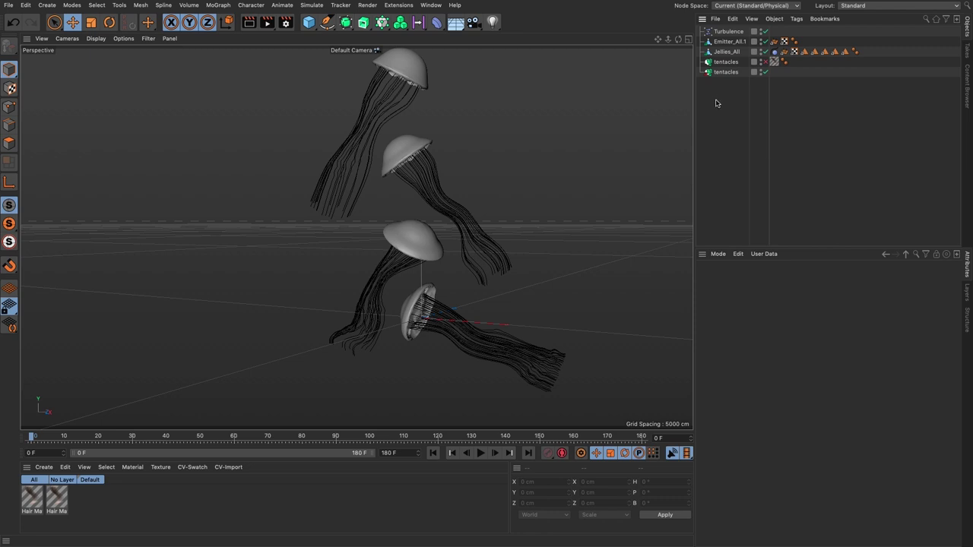
Add a Cylinder and a Spline Wrap deformer, and place both below the baked tentacles in the object hierarchy.
{"action": "left_click", "coordinate": [308, 22]}
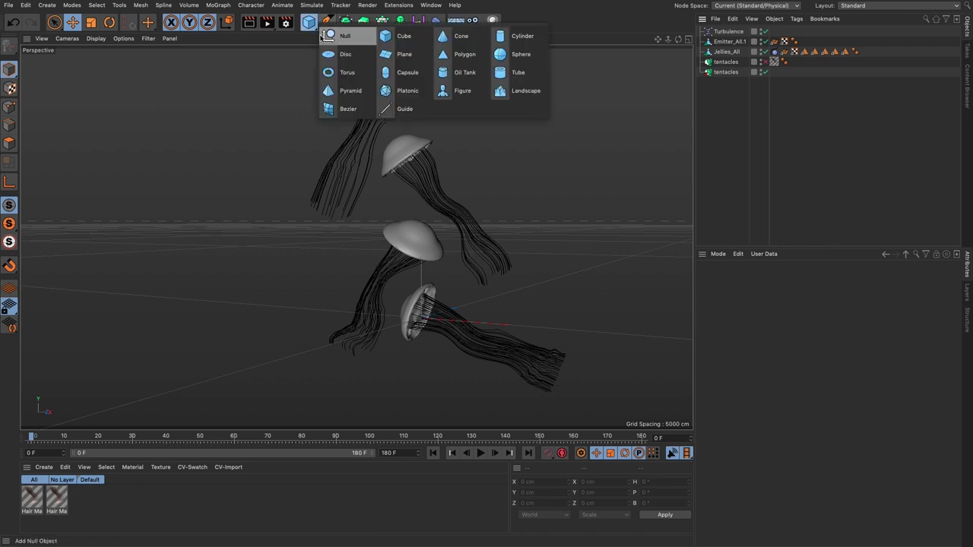
{"action": "left_click", "coordinate": [515, 38]}
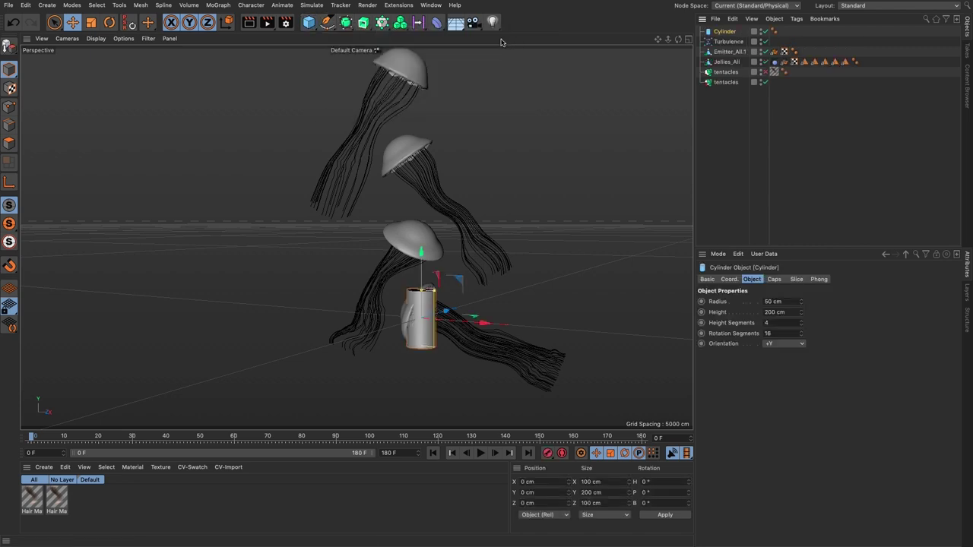
{"action": "left_click", "coordinate": [436, 22]}
{"action": "left_click", "coordinate": [489, 148]}
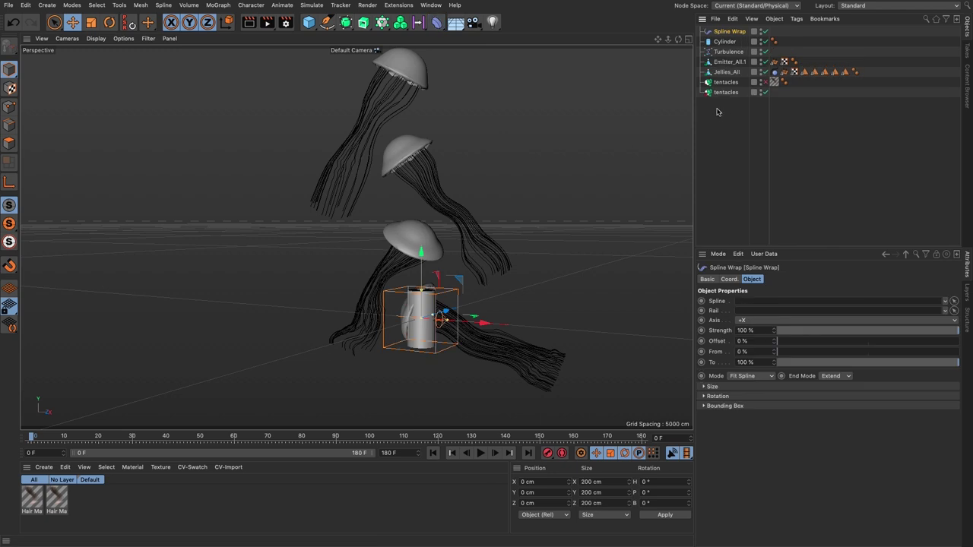
{"action": "left_click", "coordinate": [723, 32], "text": "shift"}
{"action": "left_click_drag", "start_coordinate": [724, 32], "coordinate": [723, 100]}
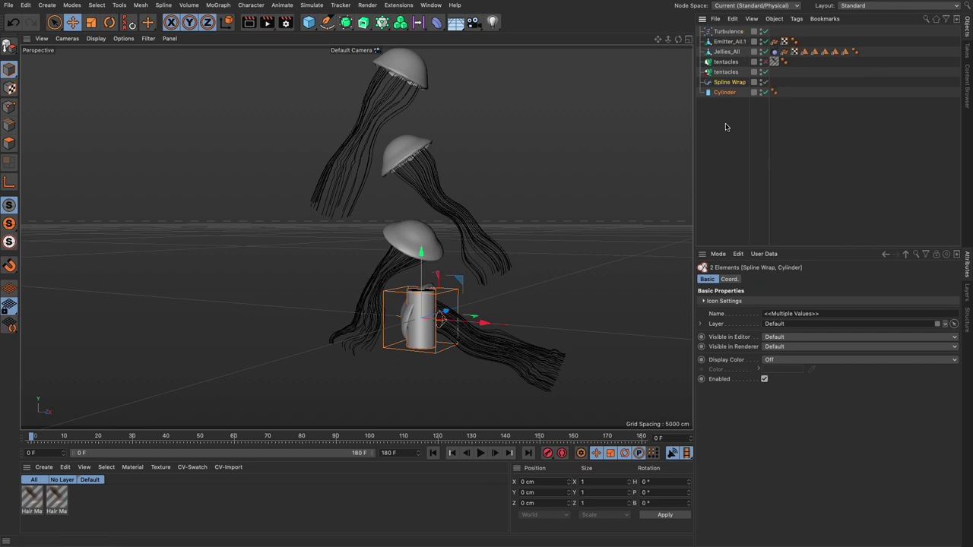
{"action": "left_click", "coordinate": [725, 127]}
Set the Cylinder's radius to 1 cm.
{"action": "left_click", "coordinate": [724, 92]}
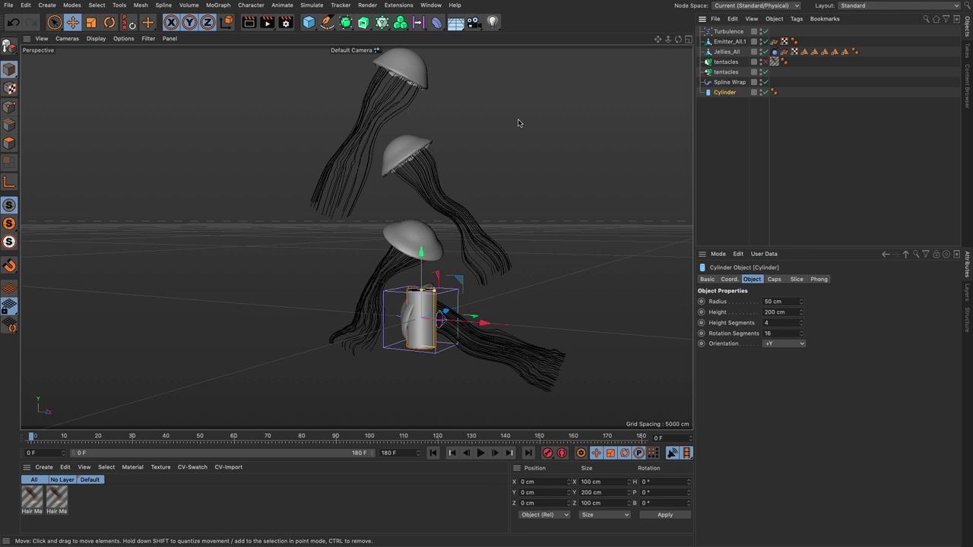
{"action": "double_click", "coordinate": [787, 301]}
{"action": "type", "text": "1"}
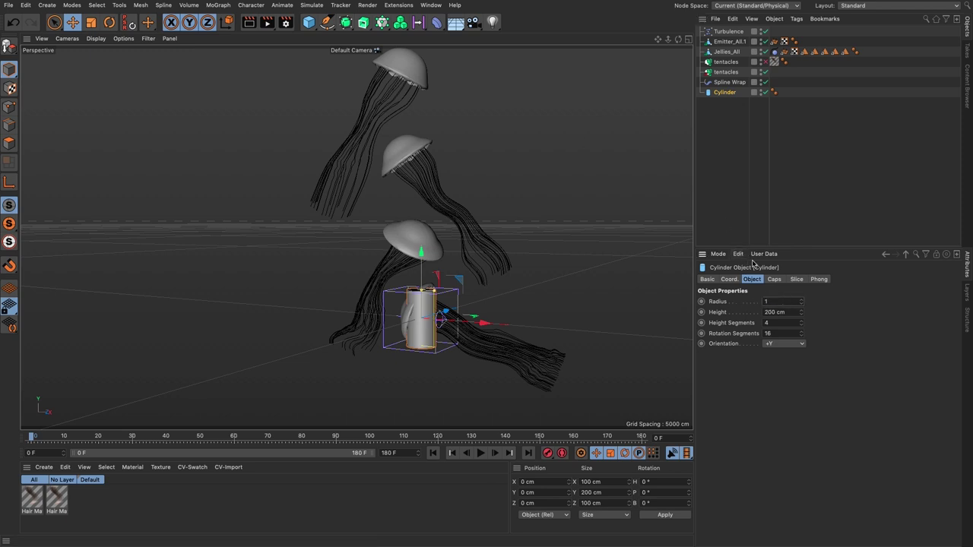
{"action": "key", "text": "Return"}
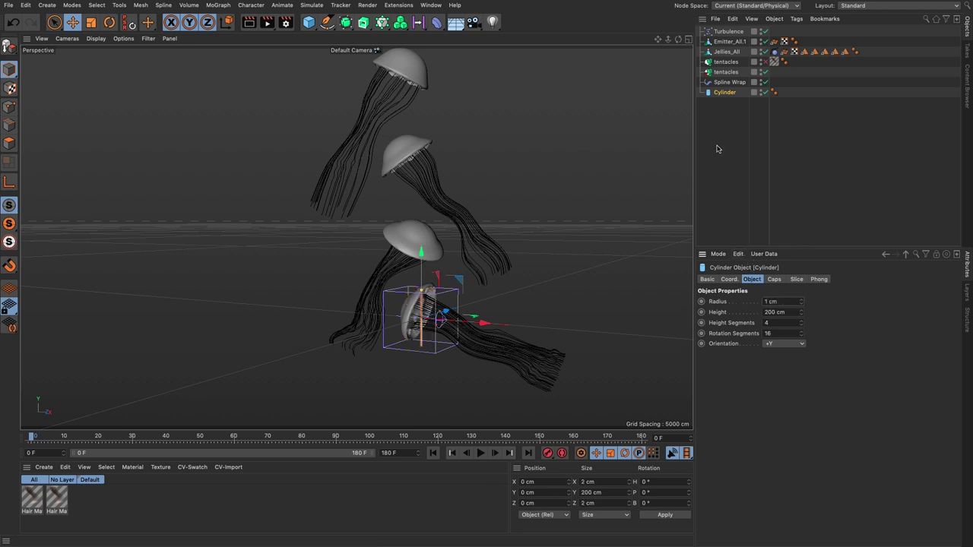
Nest the Spline Wrap under the Cylinder and wrap it along the baked tentacles splines on the +Y axis.
{"action": "left_click_drag", "start_coordinate": [728, 82], "coordinate": [727, 94]}
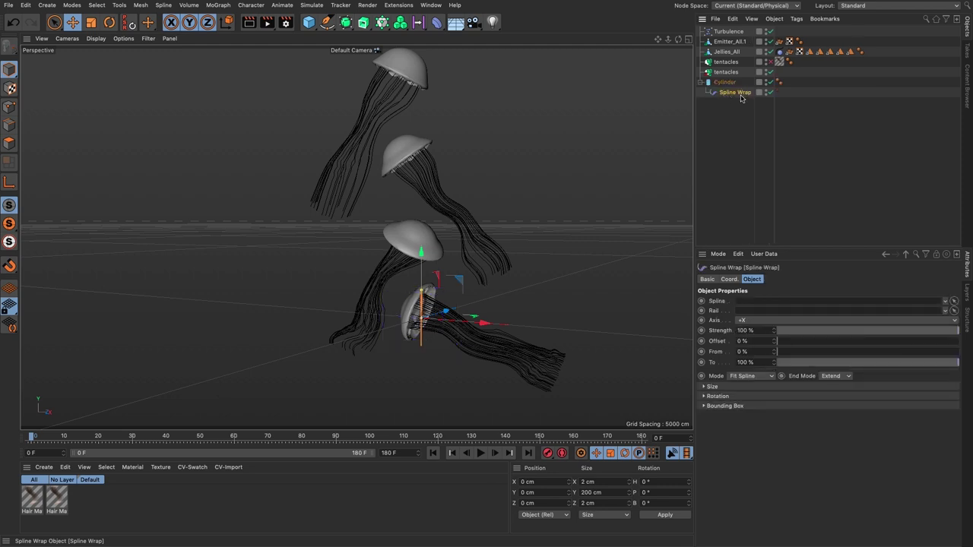
{"action": "left_click_drag", "start_coordinate": [726, 73], "coordinate": [758, 301]}
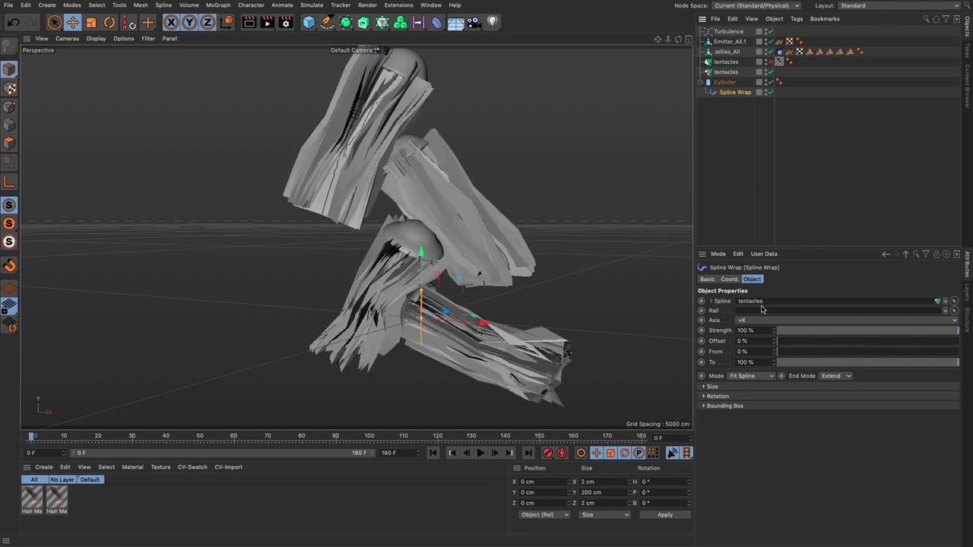
{"action": "left_click", "coordinate": [749, 320]}
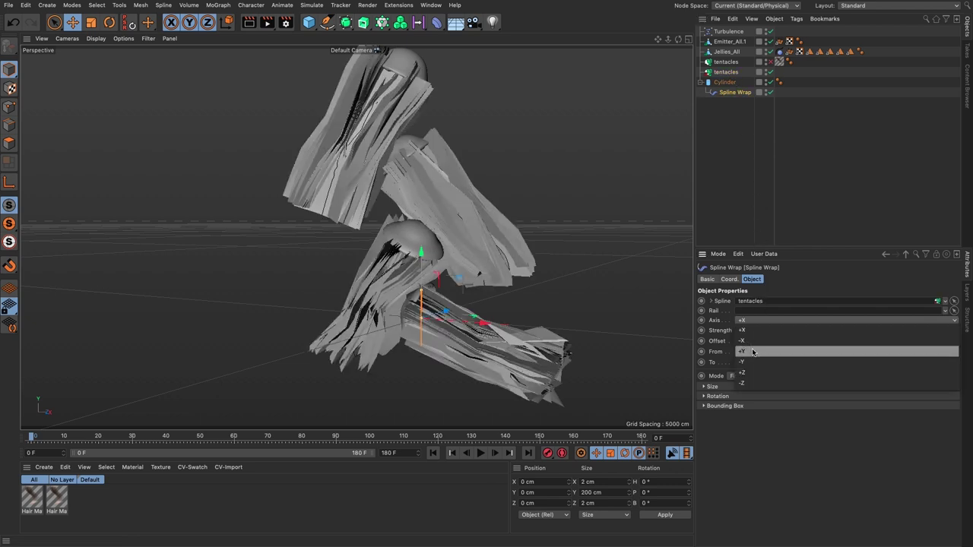
{"action": "left_click", "coordinate": [752, 352]}
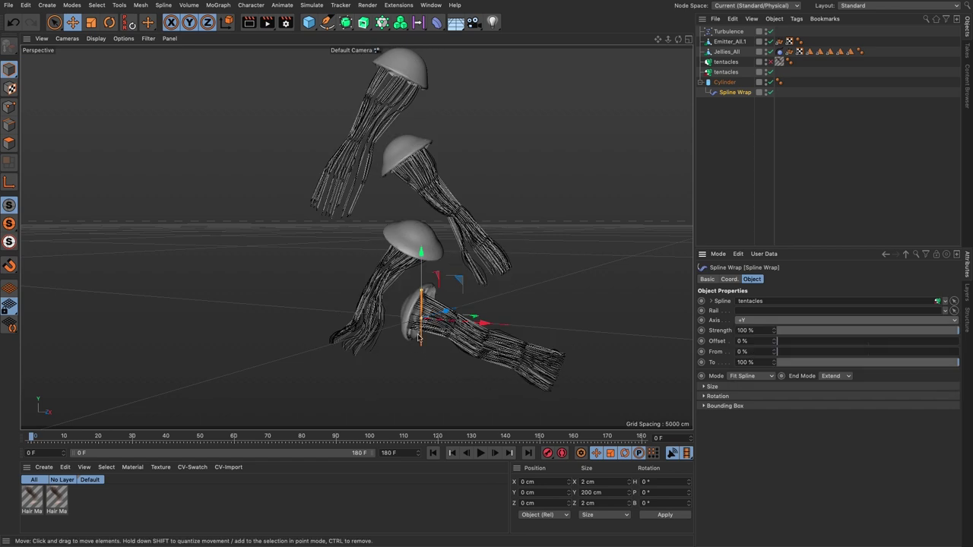
Compare the tentacles with the Spline Wrap disabled and enabled, and examine their geometry up close.
{"action": "left_click", "coordinate": [769, 92]}
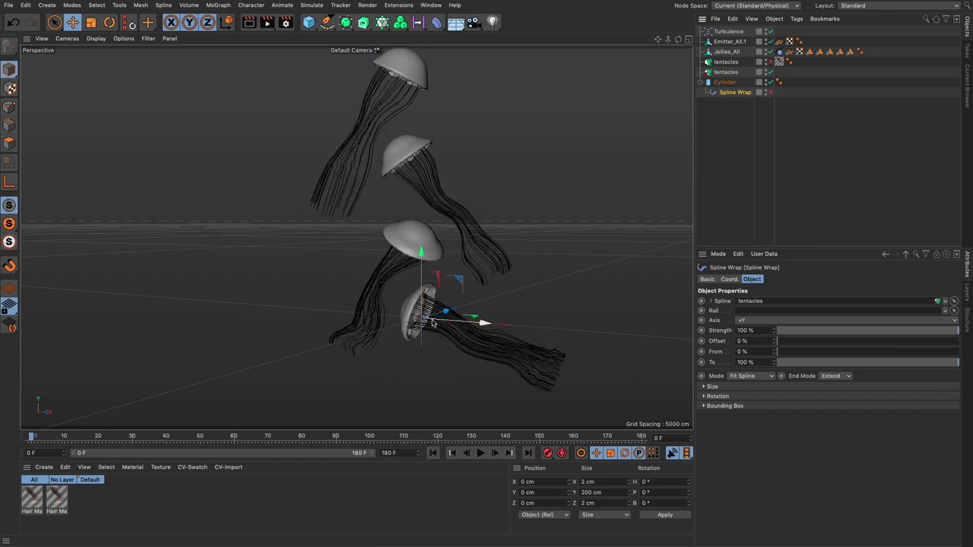
{"action": "left_click", "coordinate": [769, 92]}
{"action": "scroll", "coordinate": [555, 126], "scroll_direction": "up", "scroll_amount": 5}
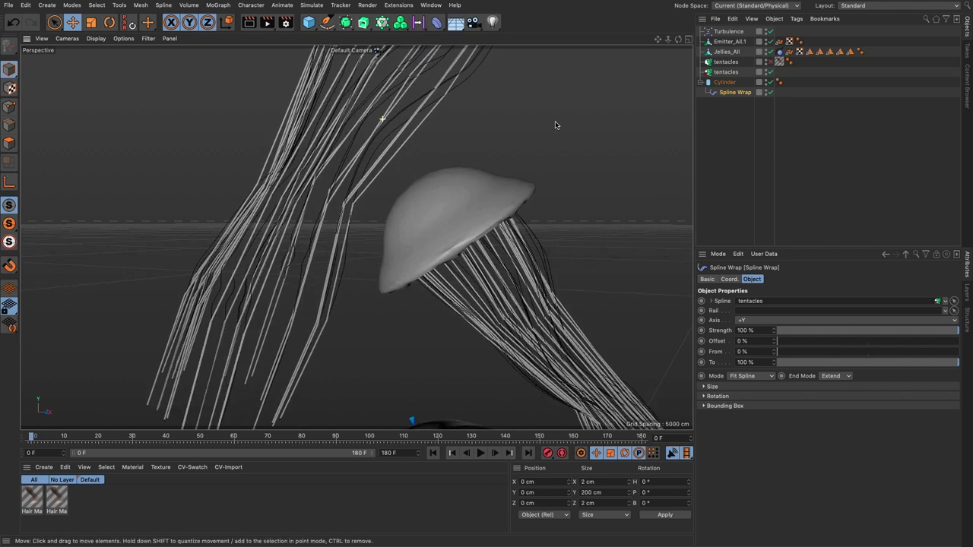
{"action": "left_click_drag", "start_coordinate": [554, 126], "coordinate": [658, 134], "text": "alt"}
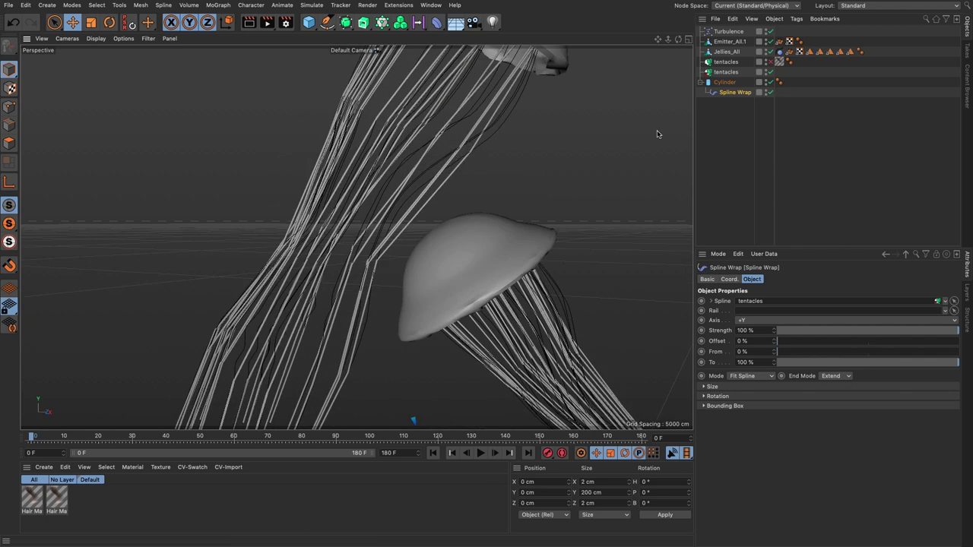
Set the Cylinder's Height Segments to 32 and Rotation Segments to 8.
{"action": "left_click", "coordinate": [725, 84]}
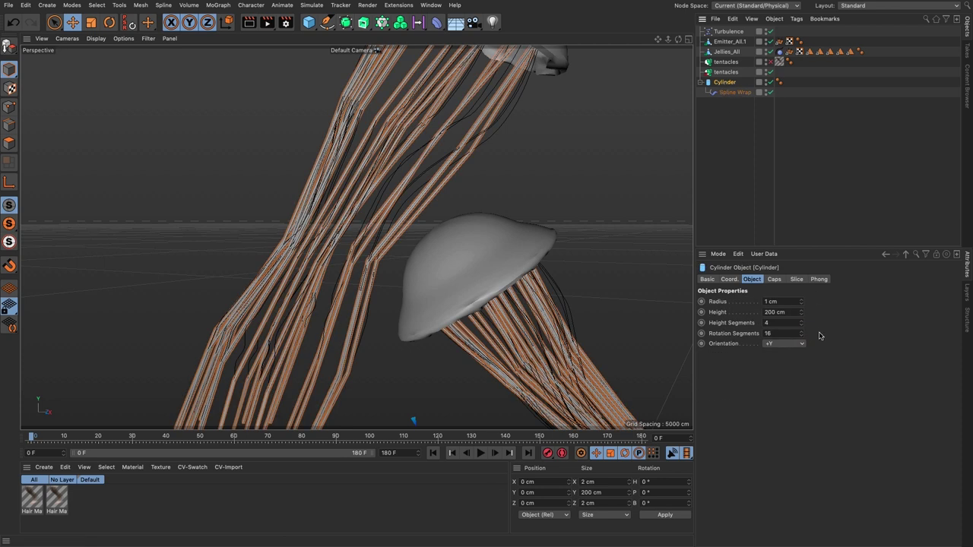
{"action": "left_click", "coordinate": [783, 333]}
{"action": "left_click", "coordinate": [784, 322]}
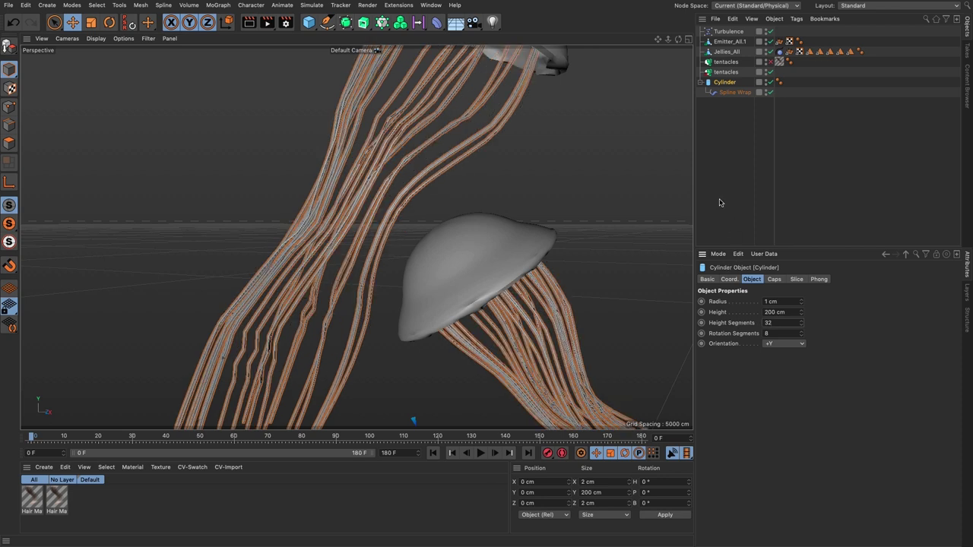
Deselect the Cylinder, scrub the first frames, and hide the baked tentacles splines.
{"action": "left_click", "coordinate": [733, 171]}
{"action": "left_click_drag", "start_coordinate": [639, 239], "coordinate": [448, 303], "text": "alt"}
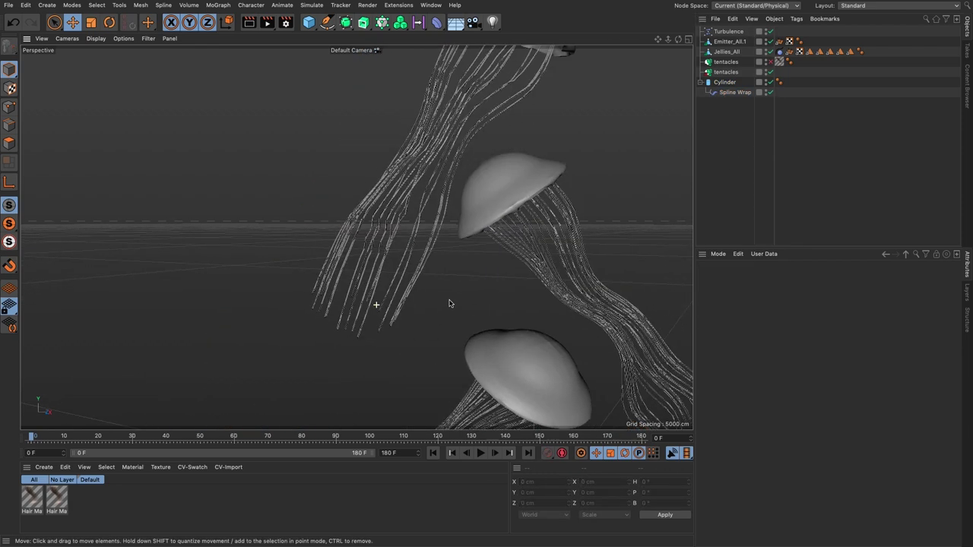
{"action": "left_click_drag", "start_coordinate": [125, 439], "coordinate": [30, 452]}
{"action": "left_click_drag", "start_coordinate": [442, 257], "coordinate": [471, 219], "text": "alt"}
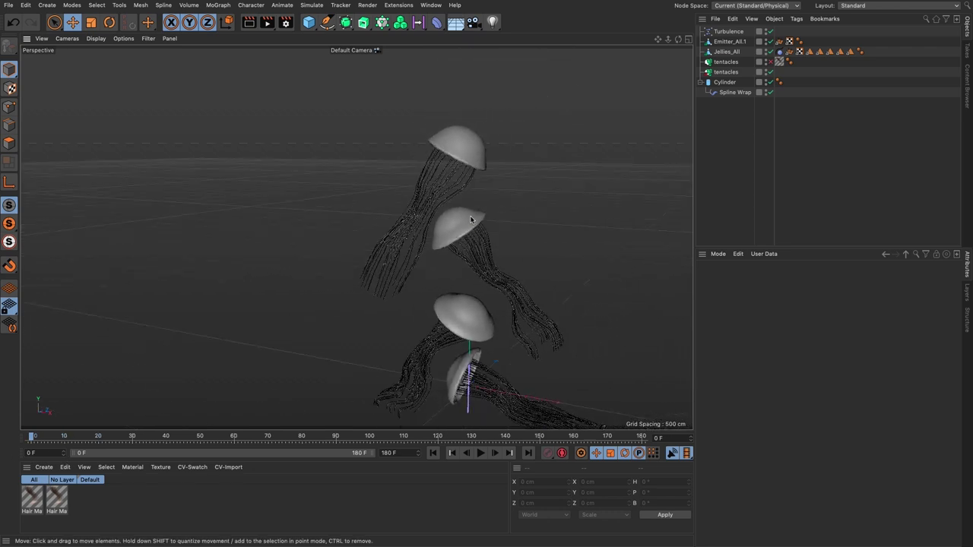
{"action": "left_click", "coordinate": [766, 69]}
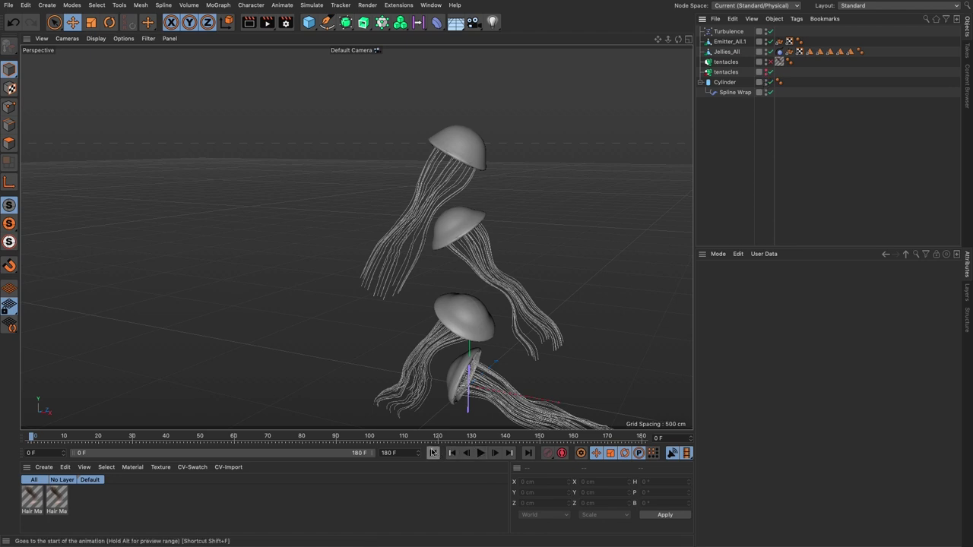
Play the animation to check the wrapped tentacles' motion, then return to frame 0.
{"action": "left_click", "coordinate": [479, 452]}
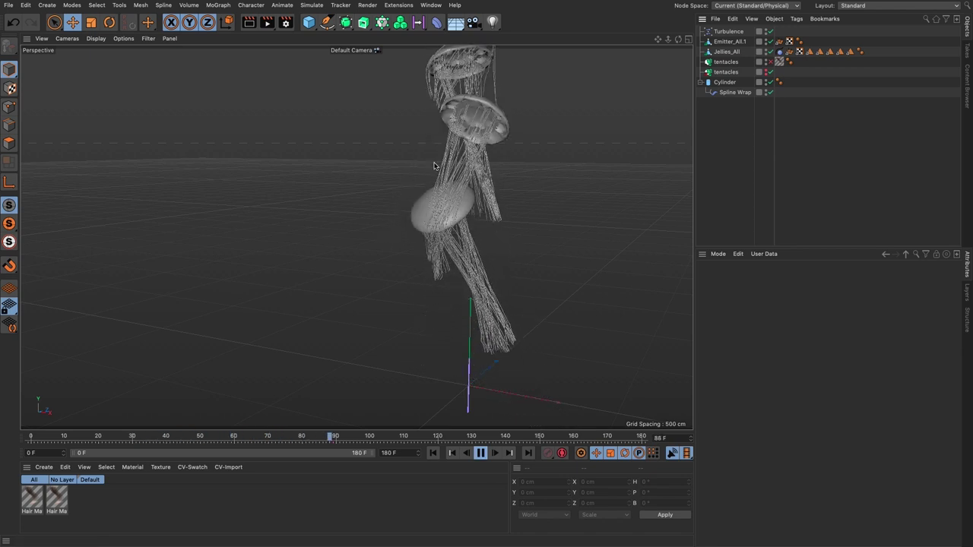
{"action": "left_click", "coordinate": [480, 453]}
{"action": "left_click", "coordinate": [433, 453]}
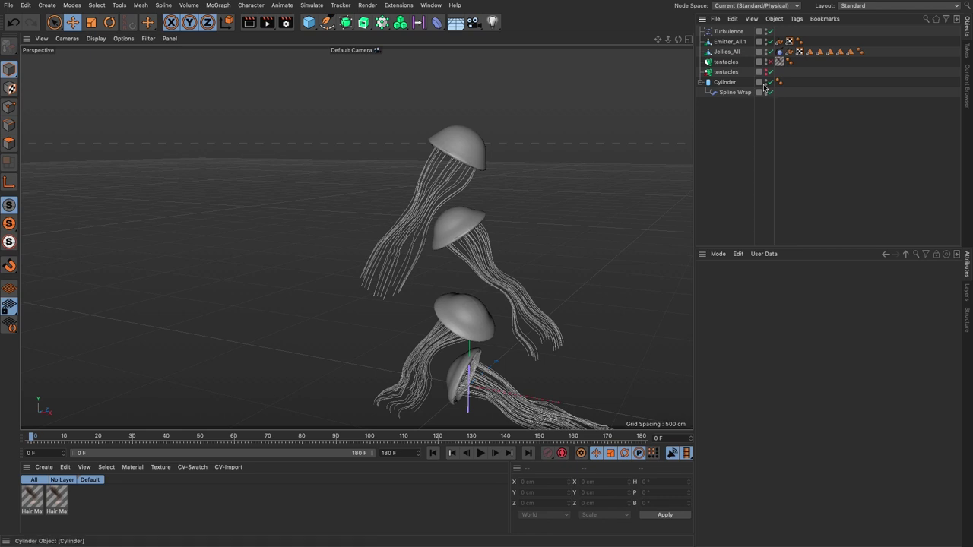
Duplicate the baked tentacles Alembic object and move the visible copy to about -802 cm in X.
{"action": "left_click", "coordinate": [725, 93]}
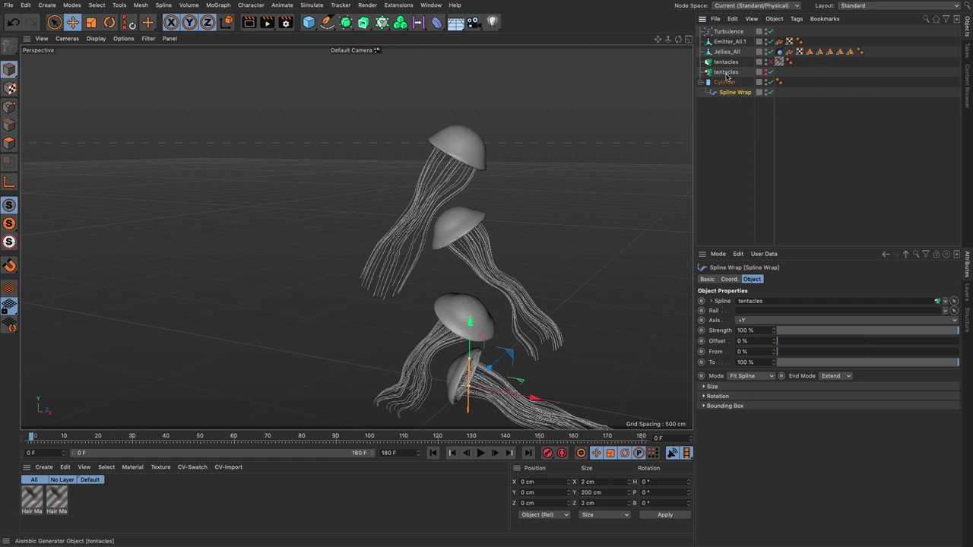
{"action": "left_click_drag", "start_coordinate": [725, 73], "coordinate": [727, 81]}
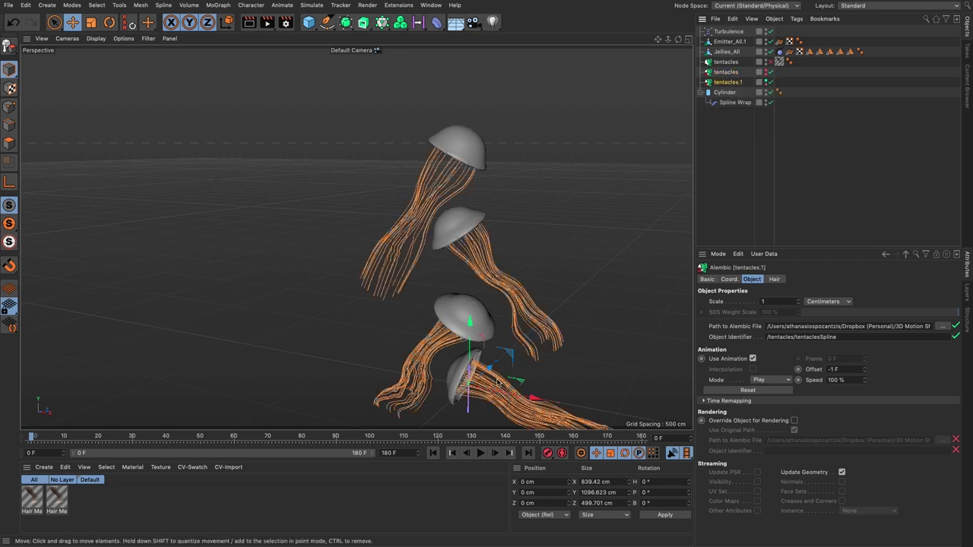
{"action": "left_click_drag", "start_coordinate": [535, 399], "coordinate": [345, 366]}
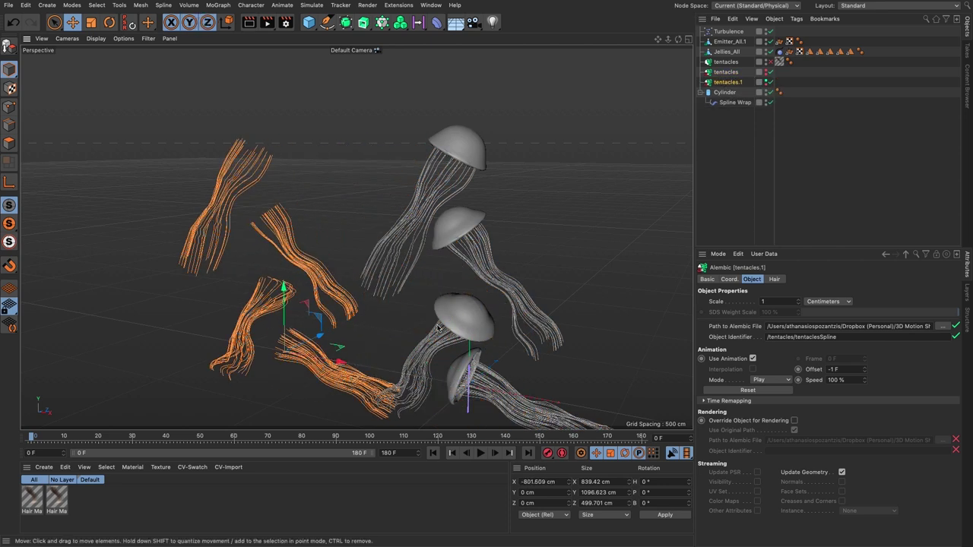
Assign the duplicated tentacles.1 object as the Spline Wrap's Rail and hide it.
{"action": "left_click", "coordinate": [737, 103]}
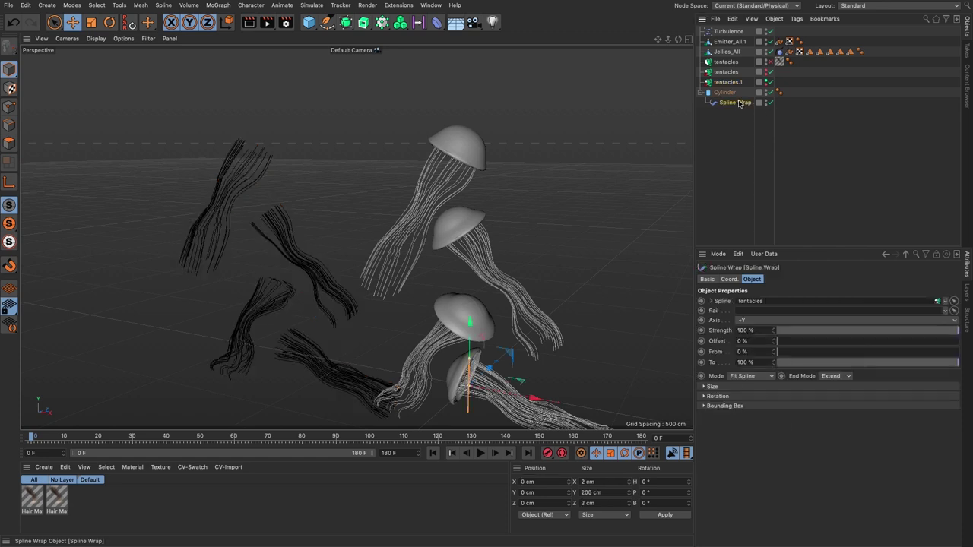
{"action": "left_click_drag", "start_coordinate": [727, 84], "coordinate": [751, 311]}
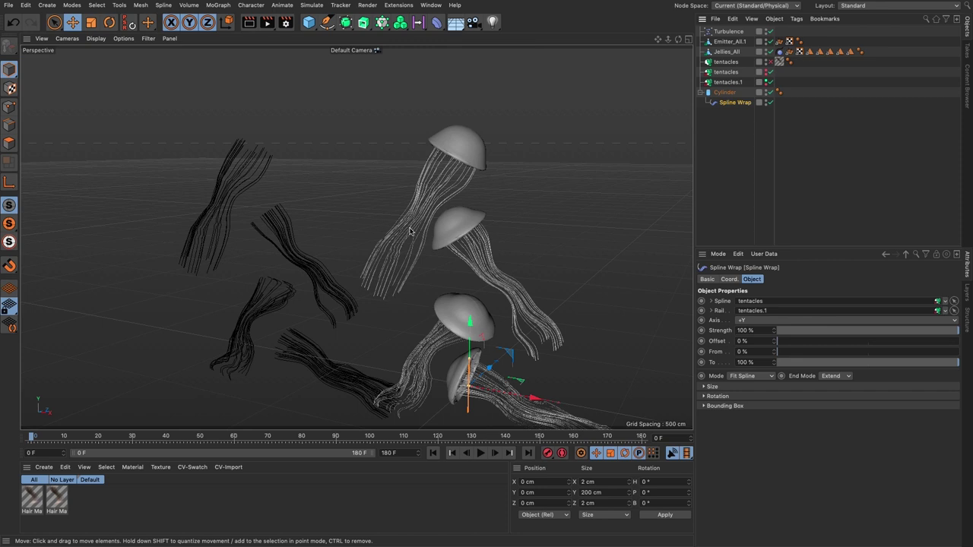
{"action": "left_click", "coordinate": [766, 79]}
{"action": "left_click", "coordinate": [765, 80]}
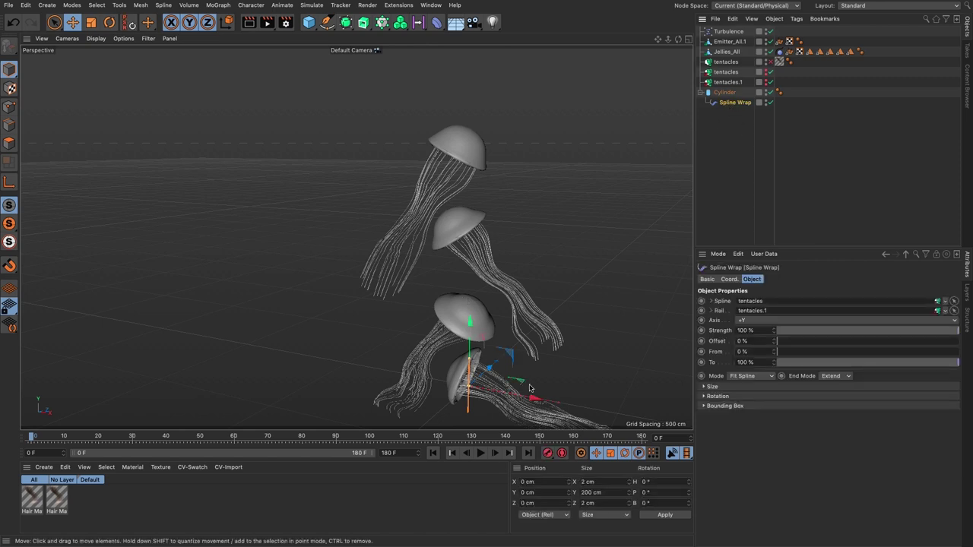
Taper the tentacle tips by adding a Spline Wrap Size curve point at about 0.8 and lowering the end point to 0.
{"action": "scroll", "coordinate": [532, 357], "scroll_direction": "up", "scroll_amount": 5}
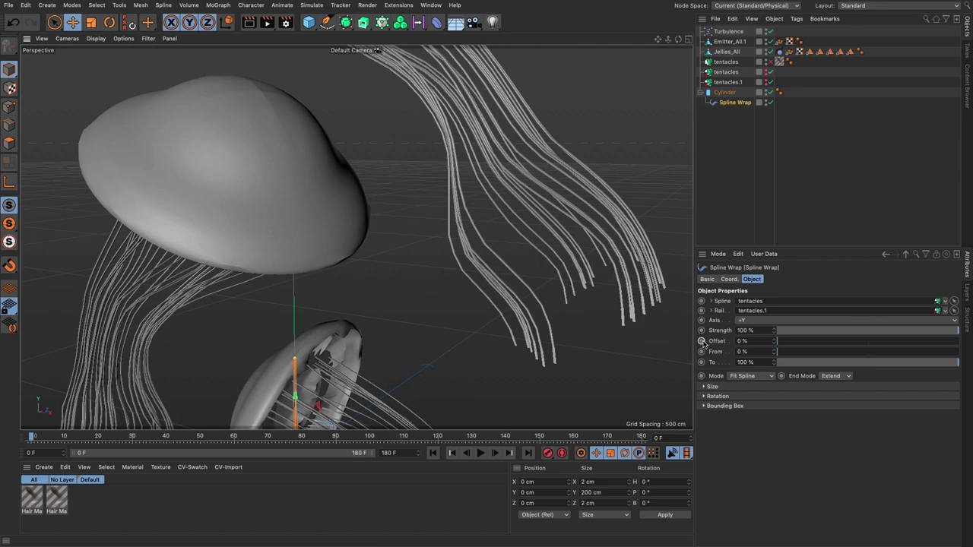
{"action": "left_click", "coordinate": [704, 387]}
{"action": "left_click", "coordinate": [910, 411]}
{"action": "left_click_drag", "start_coordinate": [939, 411], "coordinate": [949, 498]}
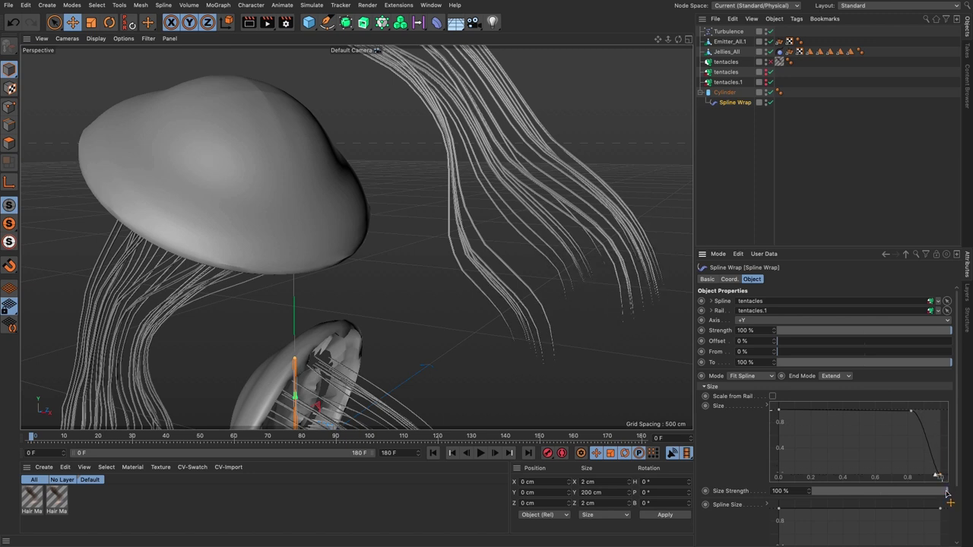
Set the Cylinder's Height Segments to 64.
{"action": "left_click", "coordinate": [720, 93]}
{"action": "left_click_drag", "start_coordinate": [787, 323], "coordinate": [747, 323]}
{"action": "type", "text": "64"}
{"action": "key", "text": "Return"}
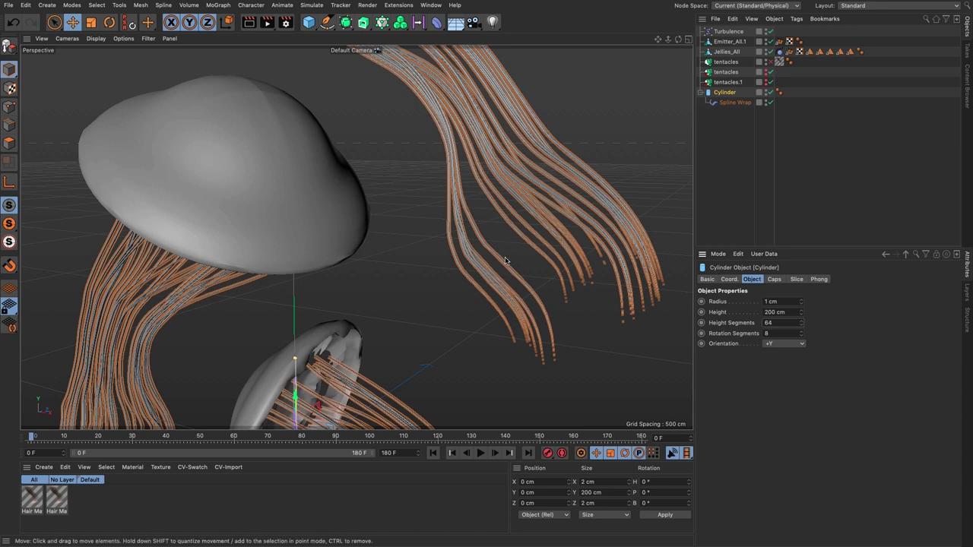
Play the animation to check the tapered tentacles on all jellyfish, return to frame 0, and deselect everything.
{"action": "right_click_drag", "start_coordinate": [509, 245], "coordinate": [338, 295], "text": "alt"}
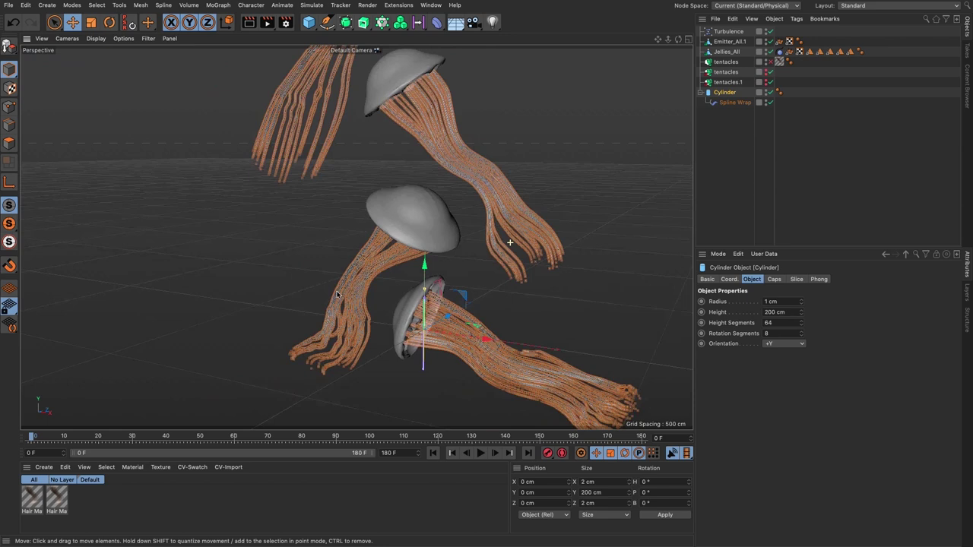
{"action": "key", "text": "F8"}
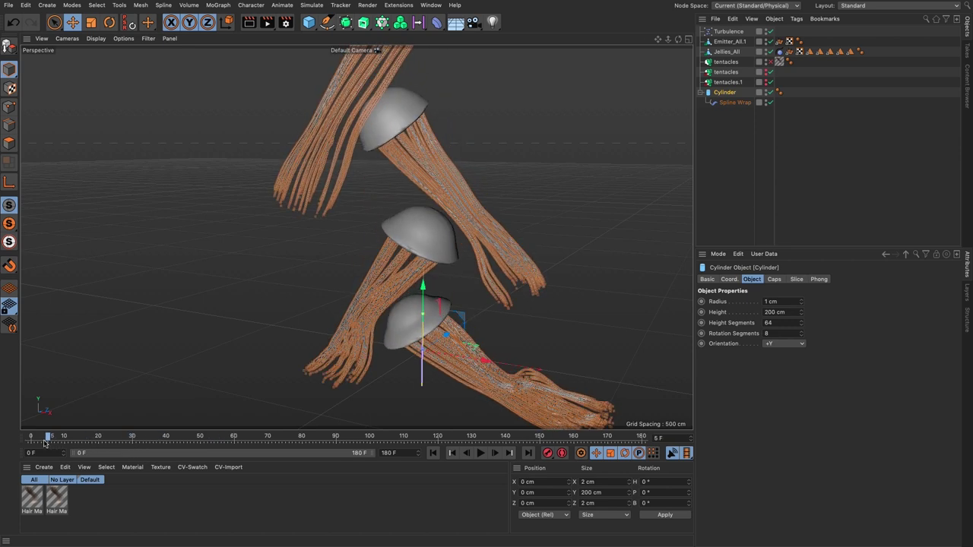
{"action": "left_click_drag", "start_coordinate": [48, 444], "coordinate": [31, 445]}
{"action": "left_click", "coordinate": [747, 182]}
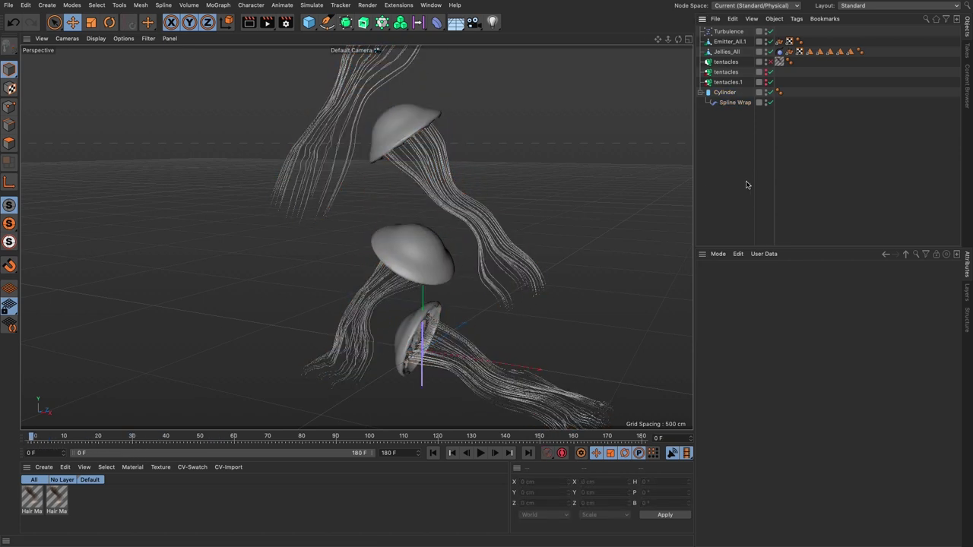